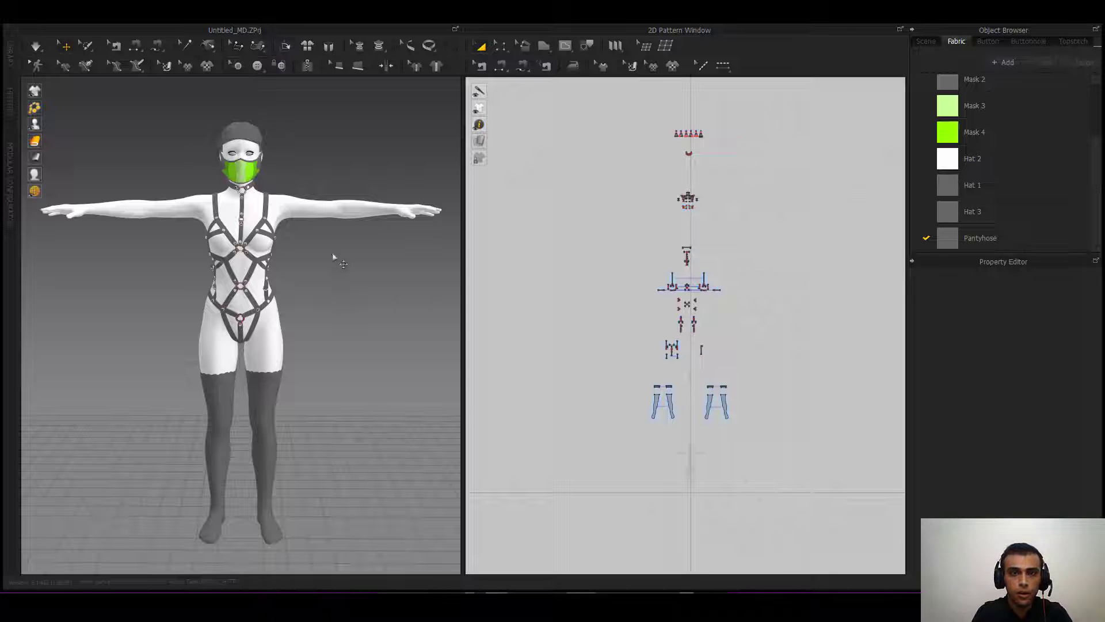
# - Examine the full outfit on the avatar from the front and both sides, along with its 2D pattern layout
pyautogui.moveTo(320, 286); pyautogui.dragTo(287, 280, button='right')
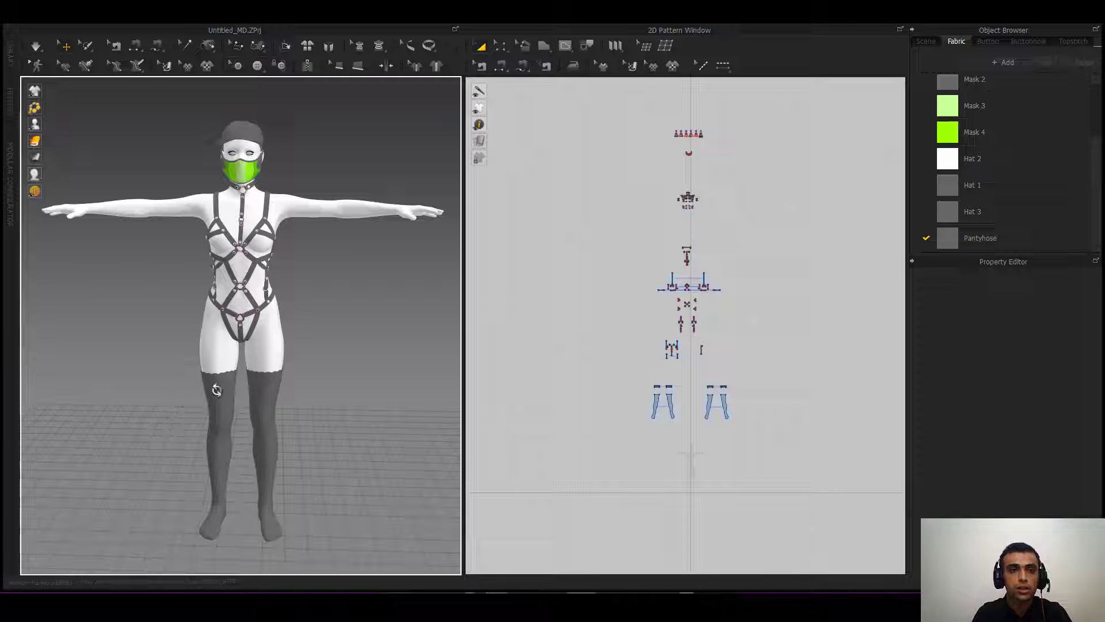
pyautogui.moveTo(217, 389); pyautogui.dragTo(286, 387, button='right')
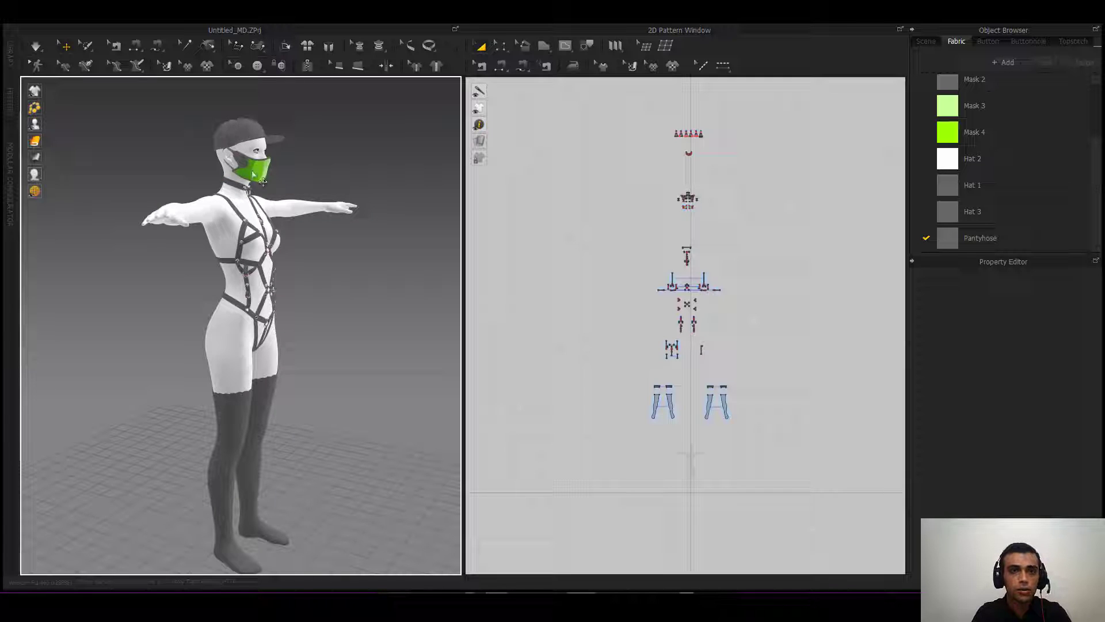
pyautogui.moveTo(288, 341); pyautogui.dragTo(253, 346, button='right')
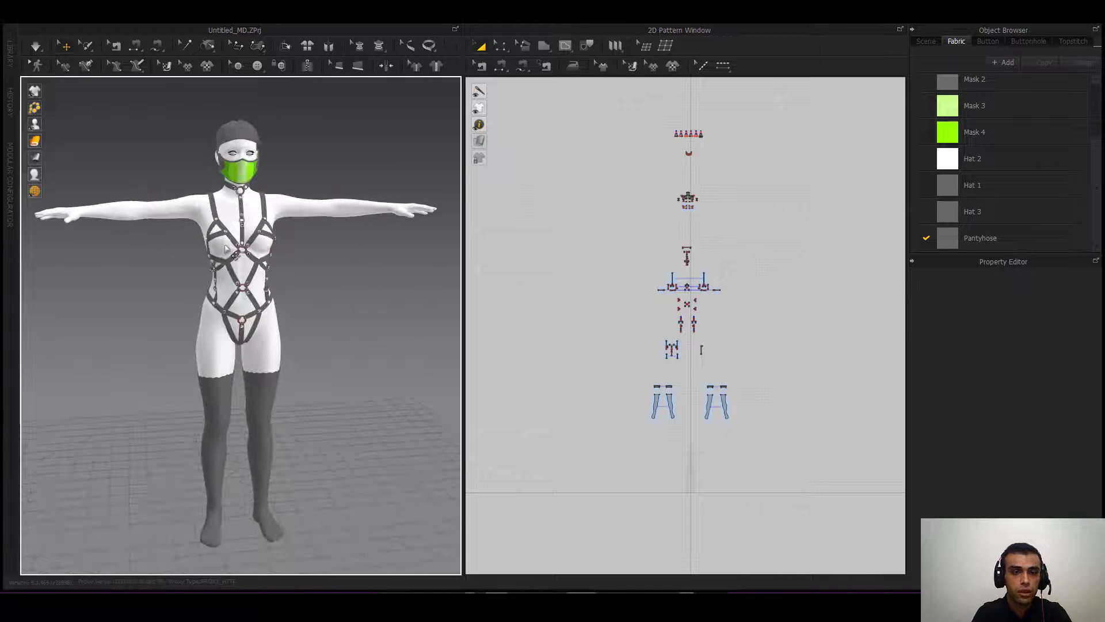
pyautogui.moveTo(295, 378); pyautogui.dragTo(262, 369, button='right')
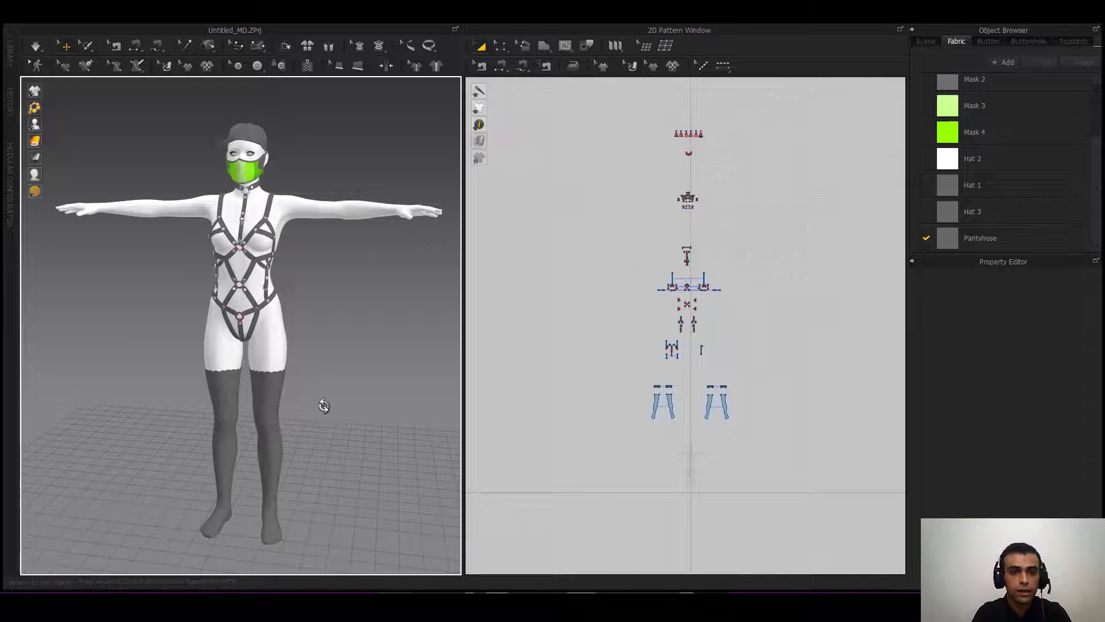
pyautogui.moveTo(320, 402); pyautogui.dragTo(329, 406, button='right')
pyautogui.moveTo(321, 394); pyautogui.dragTo(315, 403, button='middle')
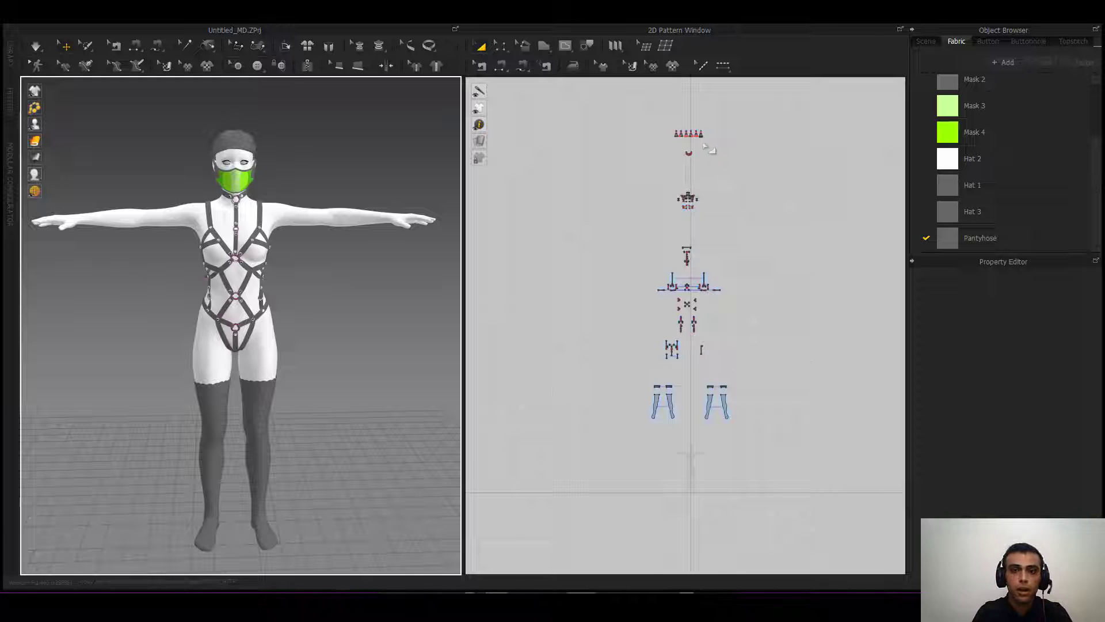
pyautogui.scroll(5, 710, 148)
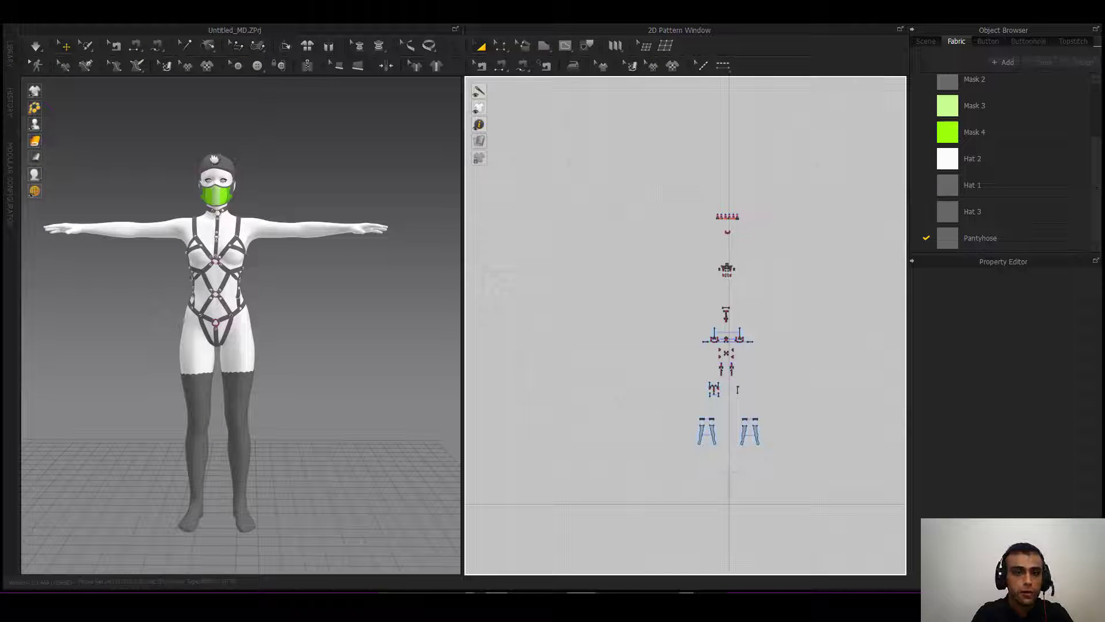
# - Examine the mask, its ear straps and the cap up close from the front and both sides of the head
pyautogui.scroll(5, 172, 336)
pyautogui.moveTo(164, 329); pyautogui.dragTo(202, 350, button='right')
pyautogui.moveTo(201, 320); pyautogui.dragTo(219, 440, button='middle')
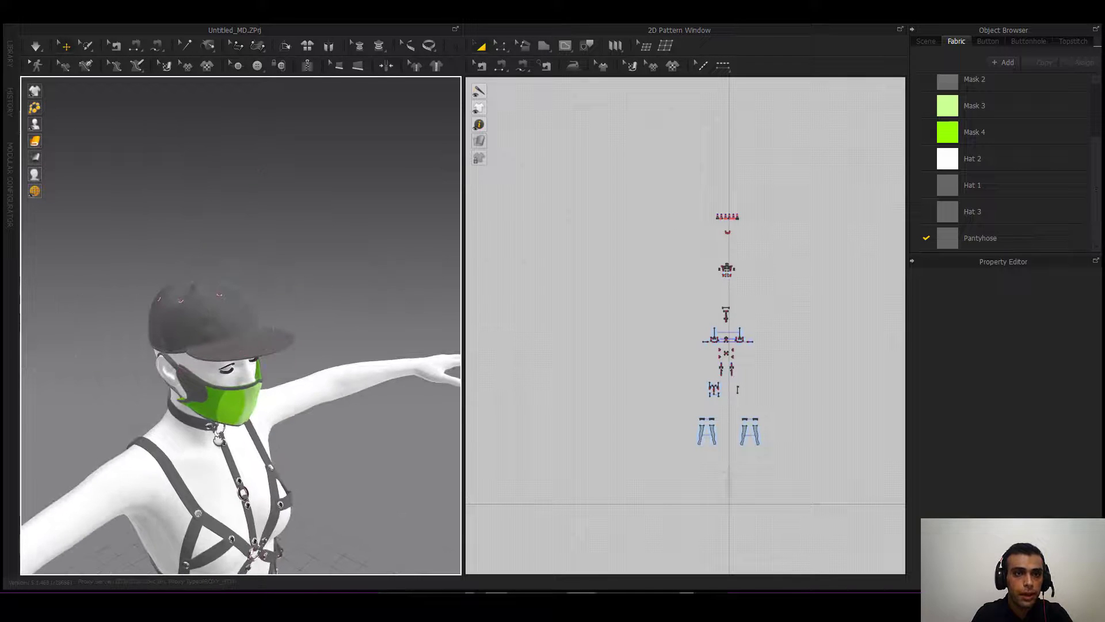
pyautogui.scroll(5, 199, 399)
pyautogui.moveTo(223, 367); pyautogui.dragTo(159, 408, button='right')
pyautogui.moveTo(277, 435); pyautogui.dragTo(228, 427, button='right')
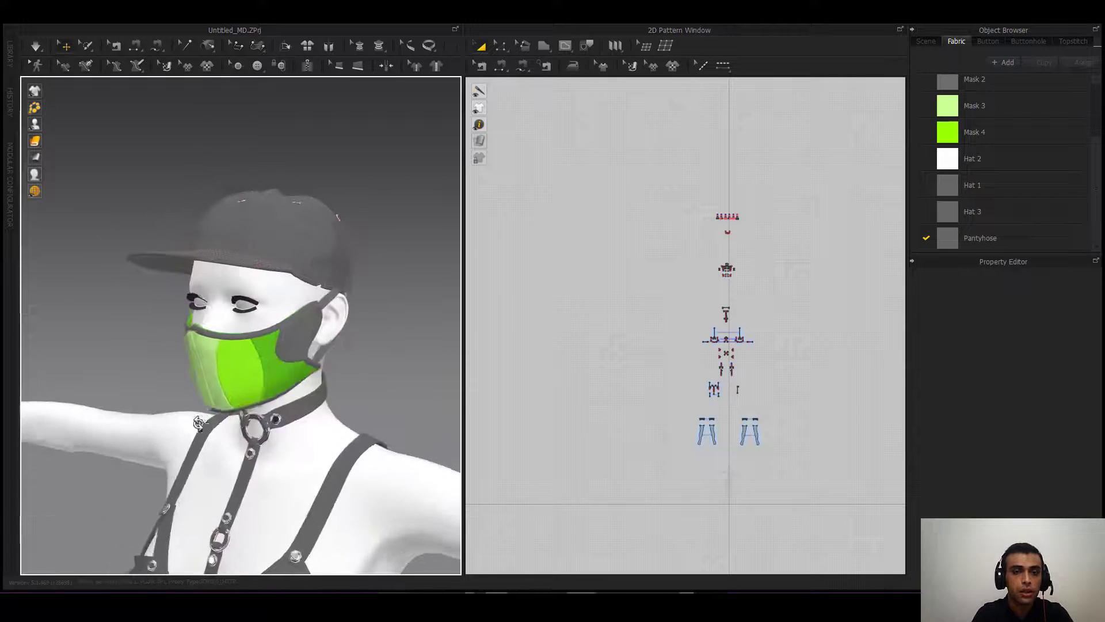
pyautogui.moveTo(321, 398)
pyautogui.mouseDown(button='right')
pyautogui.moveTo(271, 387)
pyautogui.moveTo(288, 378)
pyautogui.moveTo(282, 390)
pyautogui.mouseUp(button='right')
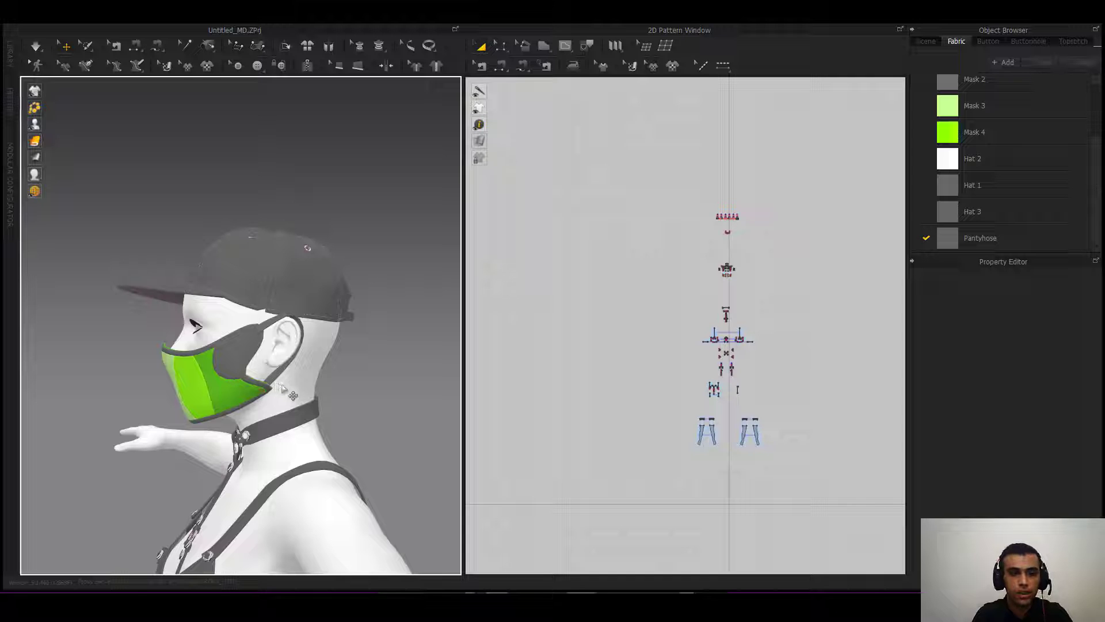
pyautogui.moveTo(248, 419); pyautogui.dragTo(357, 424, button='right')
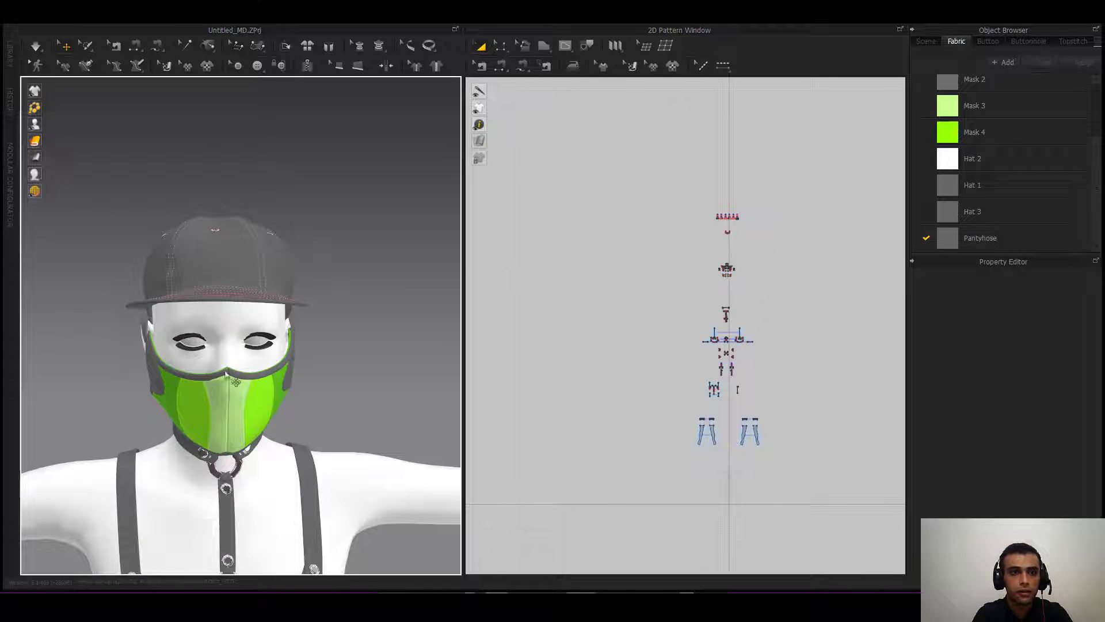
pyautogui.moveTo(228, 376); pyautogui.dragTo(423, 404, button='right')
pyautogui.moveTo(258, 405)
pyautogui.mouseDown(button='right')
pyautogui.moveTo(324, 405)
pyautogui.moveTo(110, 406)
pyautogui.mouseUp(button='right')
pyautogui.moveTo(309, 418)
pyautogui.mouseDown(button='right')
pyautogui.moveTo(166, 406)
pyautogui.moveTo(263, 407)
pyautogui.moveTo(219, 407)
pyautogui.mouseUp(button='right')
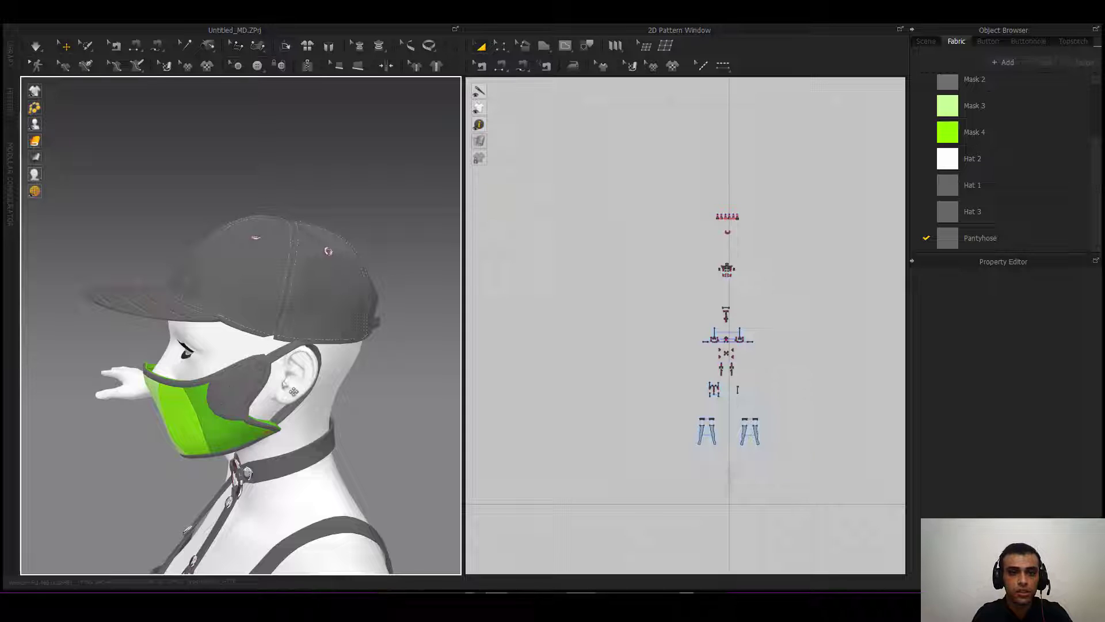
pyautogui.moveTo(244, 427); pyautogui.dragTo(343, 434, button='right')
pyautogui.moveTo(264, 427); pyautogui.dragTo(235, 438, button='right')
pyautogui.scroll(4, 313, 341)
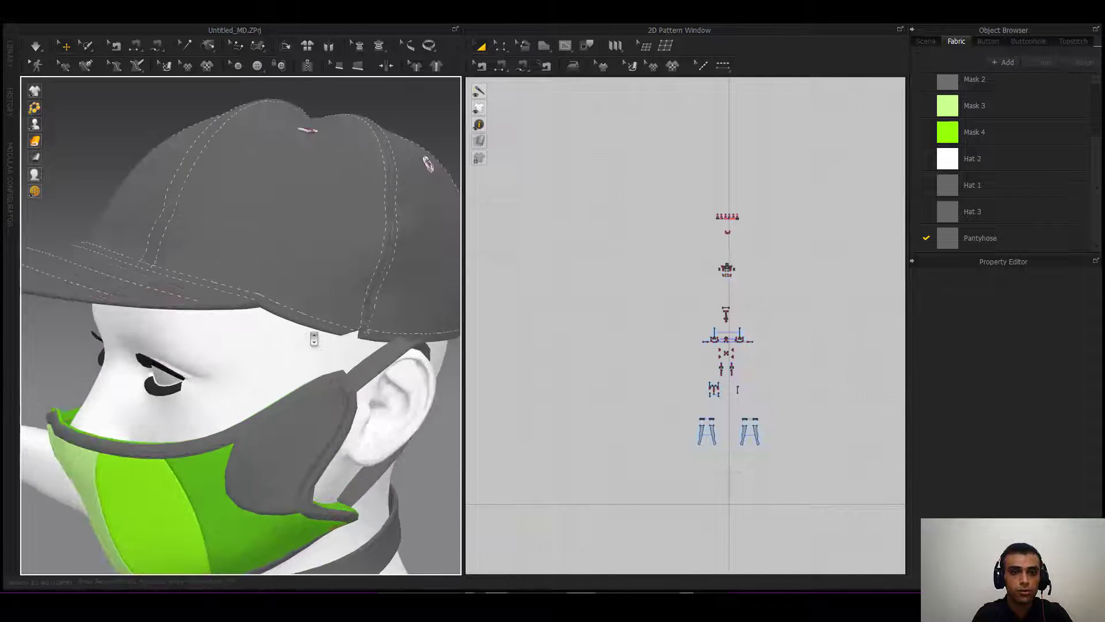
pyautogui.moveTo(313, 340); pyautogui.dragTo(277, 366, button='middle')
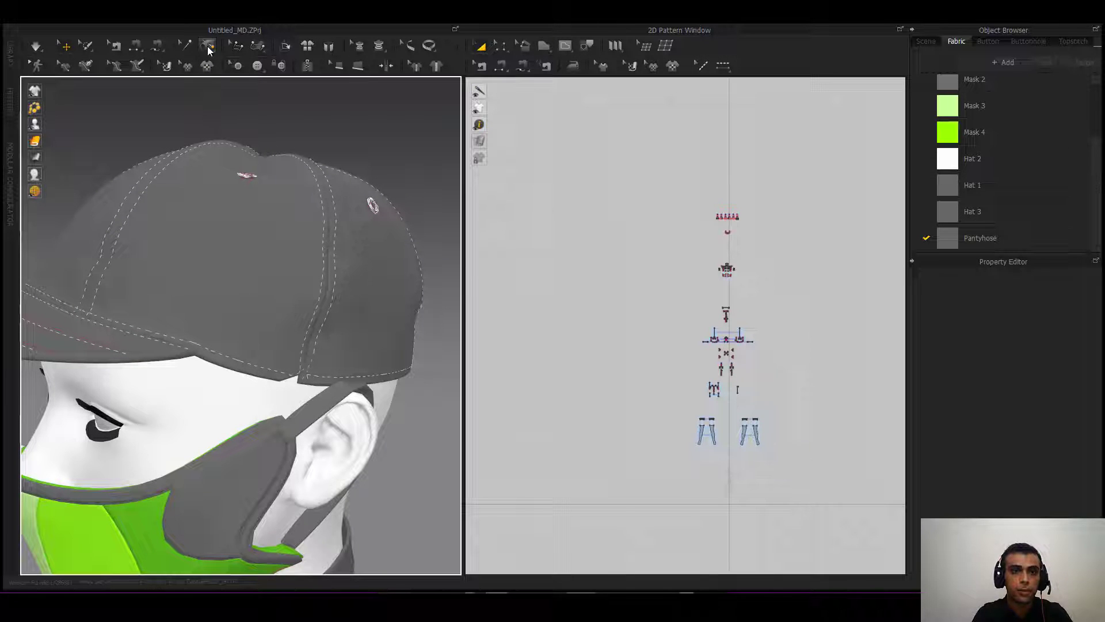
# - Tack the cap's lower side edge to the avatar's head above the ear with Tack on Avatar, and toggle the simulation
pyautogui.click(207, 46)
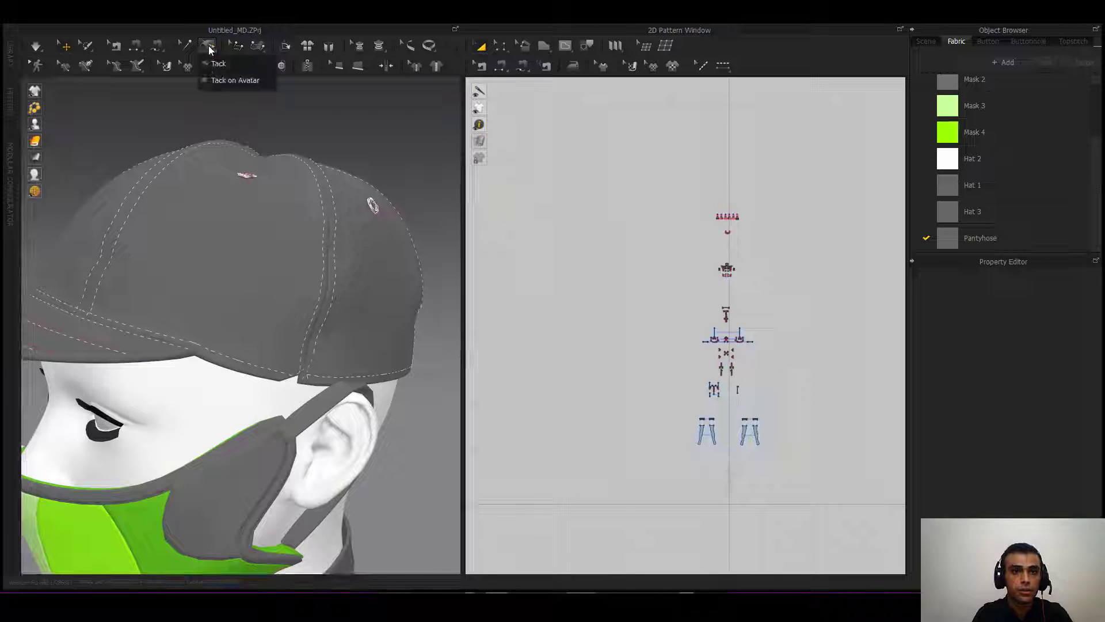
pyautogui.click(225, 80)
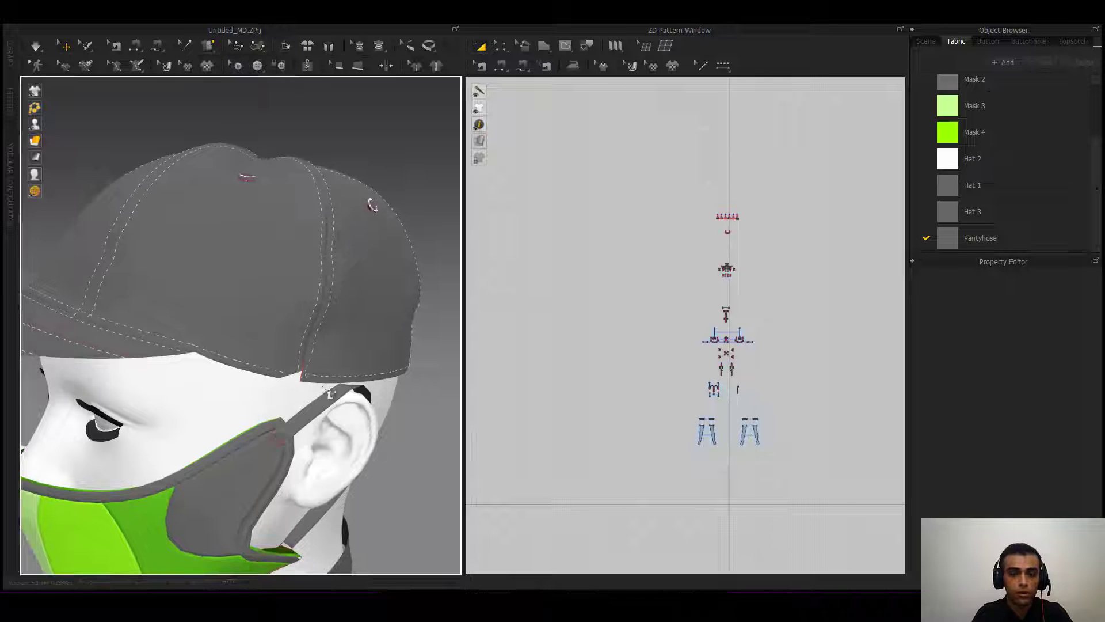
pyautogui.moveTo(327, 386); pyautogui.dragTo(302, 357, button='right')
pyautogui.click(265, 362)
pyautogui.click(251, 354)
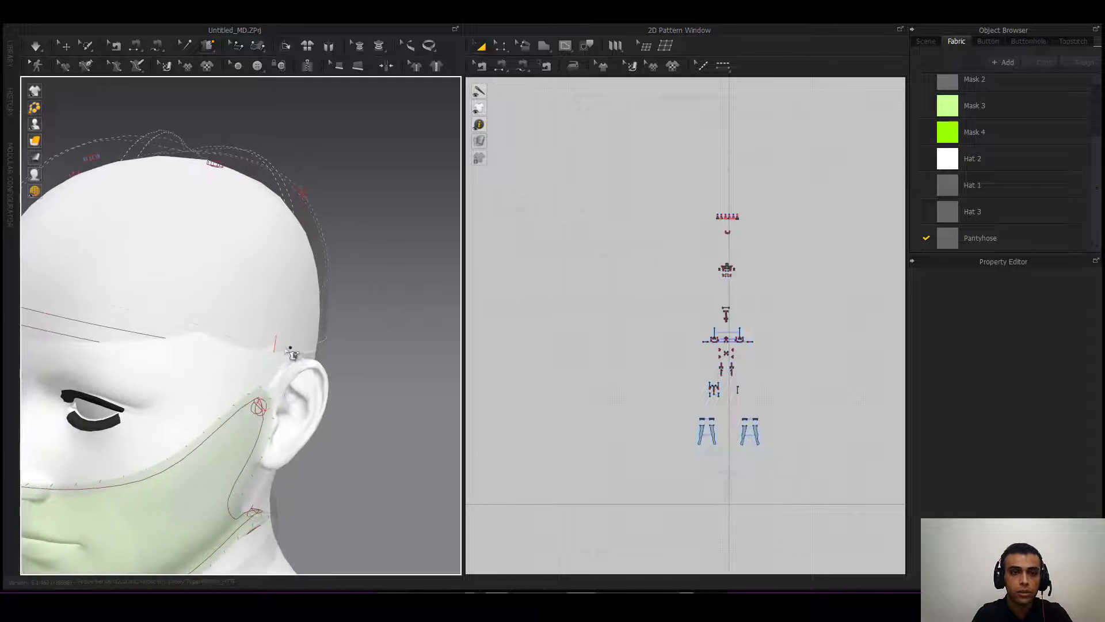
pyautogui.click(282, 344)
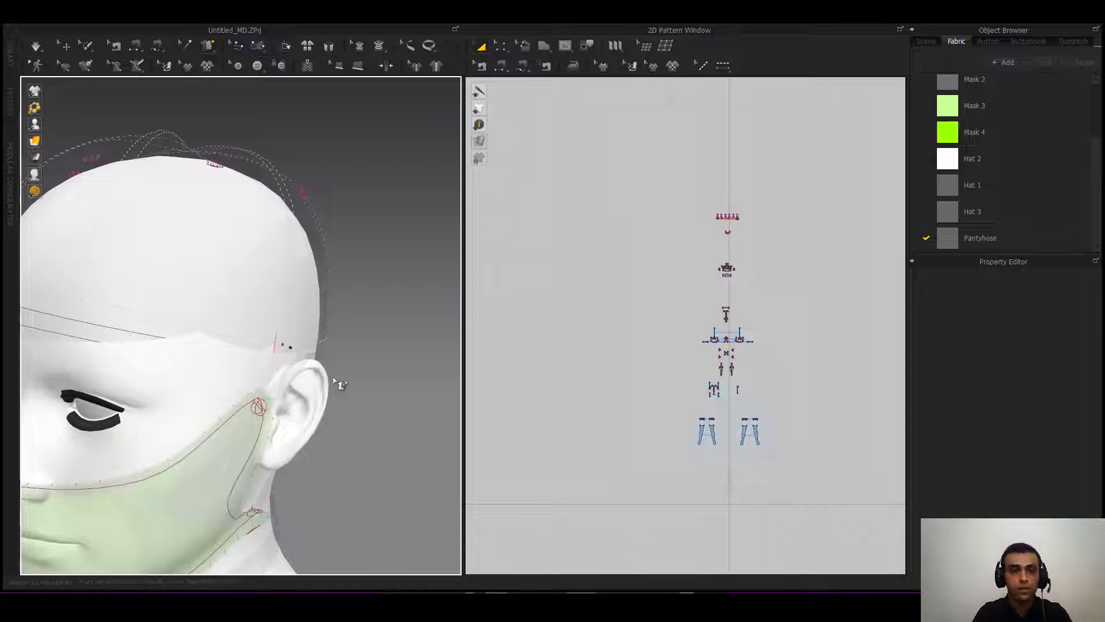
pyautogui.press('space')
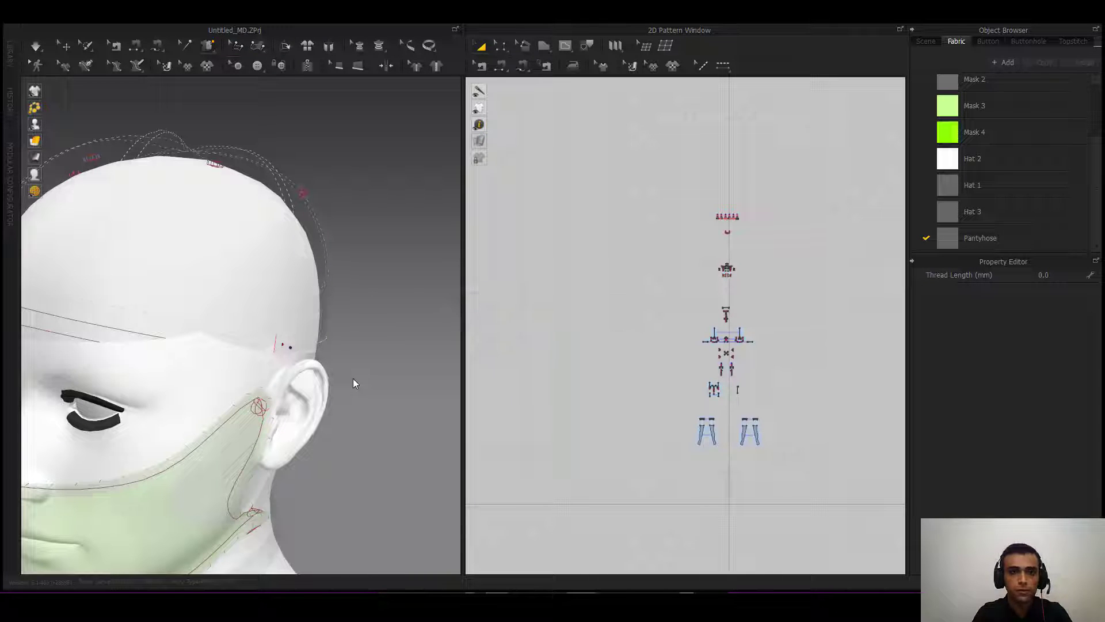
# - Examine how the tacked cap and the mask sit on the head from the sides and front
pyautogui.moveTo(353, 379); pyautogui.dragTo(214, 397, button='right')
pyautogui.scroll(-2, 215, 397)
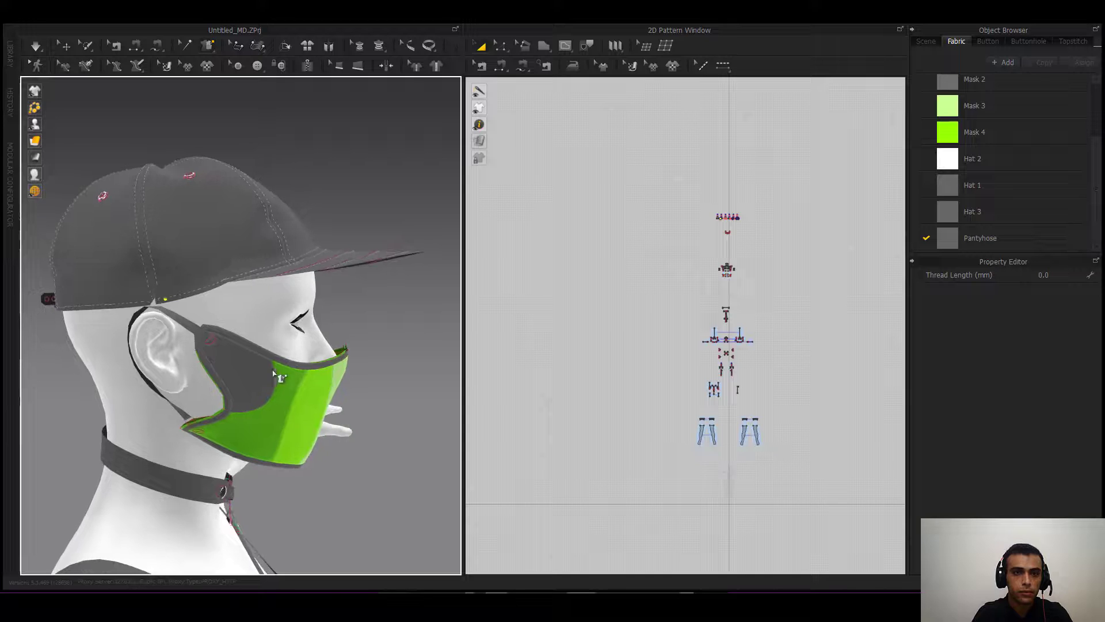
pyautogui.moveTo(273, 373); pyautogui.dragTo(270, 426, button='middle')
pyautogui.moveTo(271, 426); pyautogui.dragTo(226, 424, button='right')
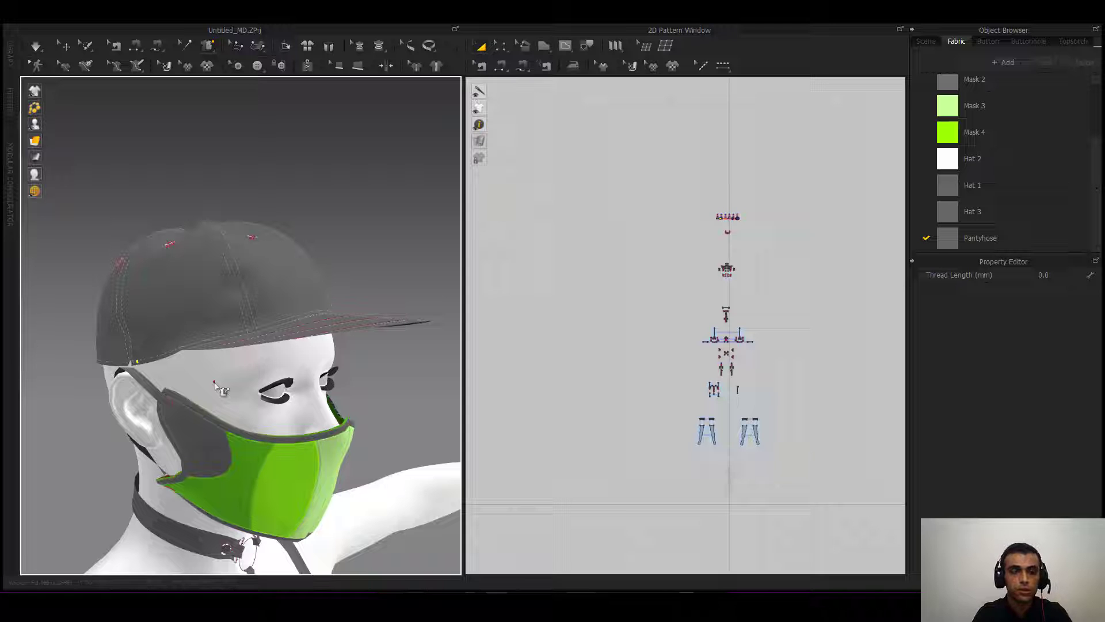
pyautogui.moveTo(276, 419); pyautogui.dragTo(170, 396, button='right')
pyautogui.moveTo(231, 405); pyautogui.dragTo(216, 437, button='middle')
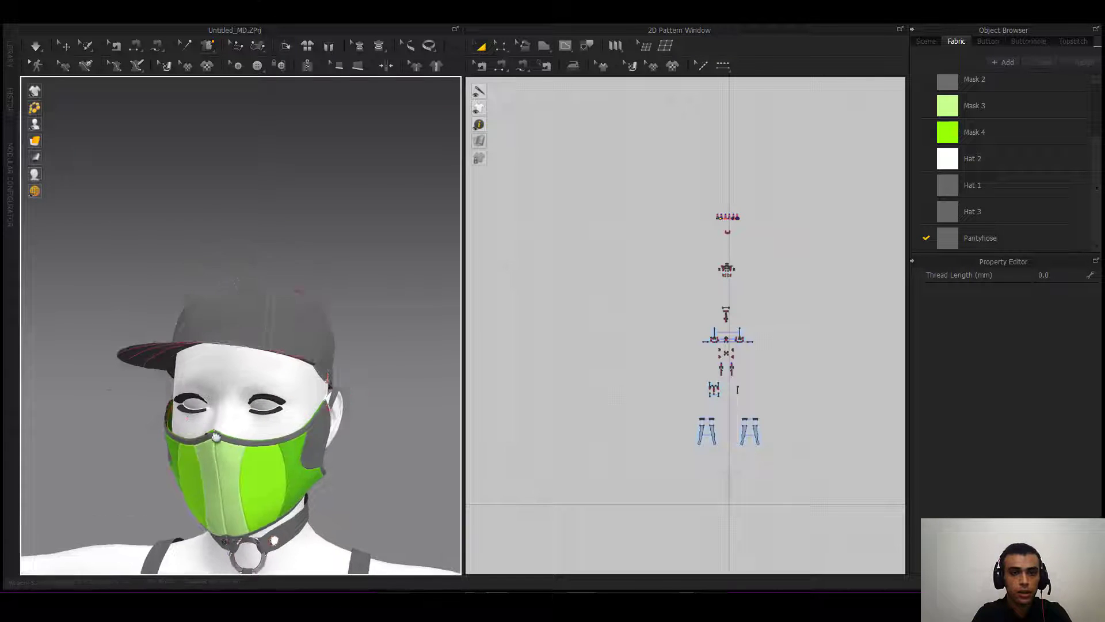
pyautogui.moveTo(216, 438)
pyautogui.mouseDown(button='right')
pyautogui.moveTo(295, 451)
pyautogui.moveTo(285, 430)
pyautogui.mouseUp(button='right')
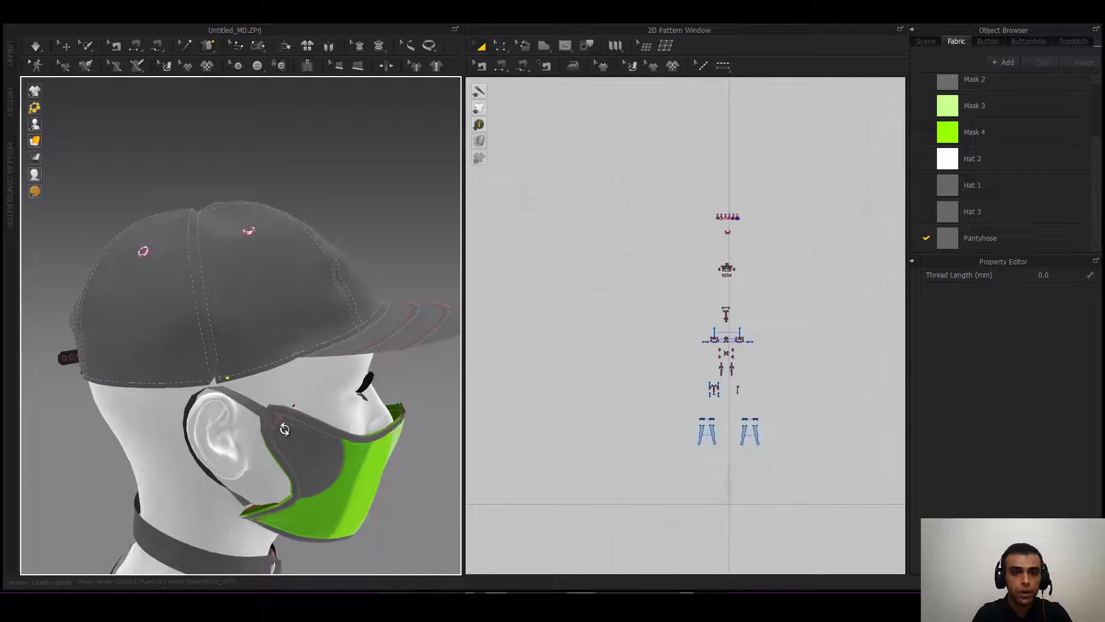
pyautogui.scroll(-3, 285, 430)
pyautogui.moveTo(285, 429); pyautogui.dragTo(277, 446, button='middle')
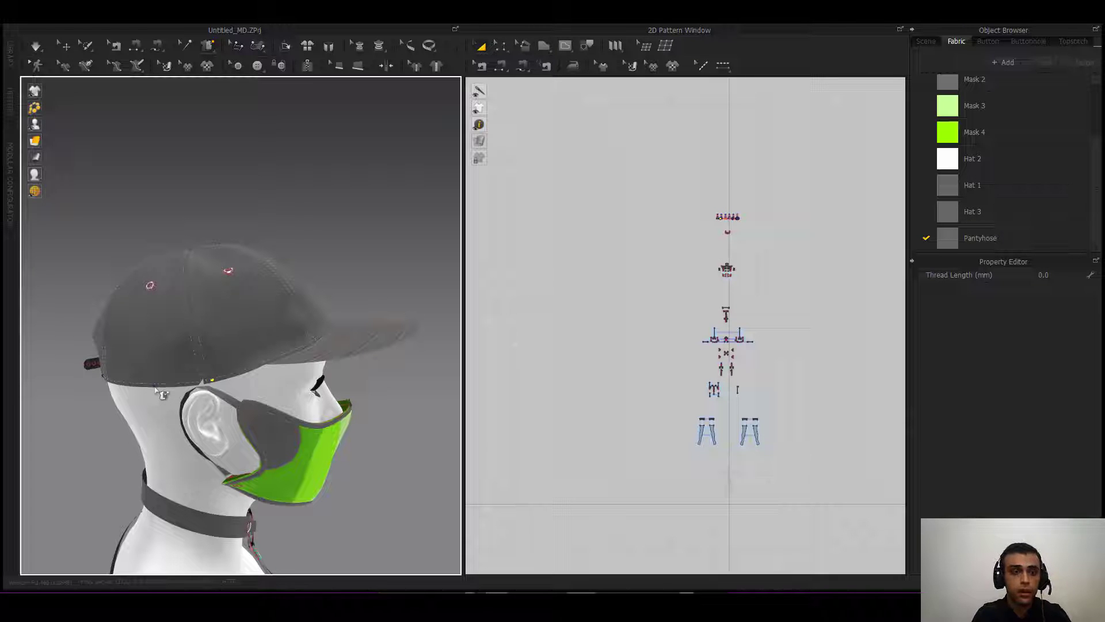
# - Switch to the Select/Move tool and select the cap's rear side panel behind the ear
pyautogui.press('z')
pyautogui.moveTo(175, 380); pyautogui.dragTo(218, 384, button='right')
pyautogui.scroll(4, 225, 407)
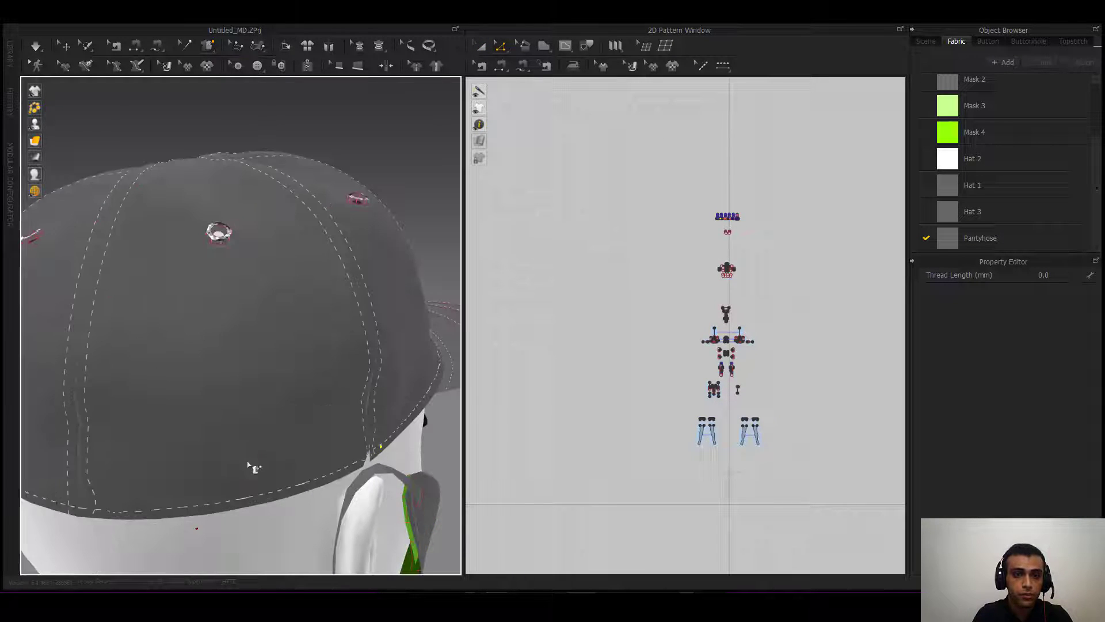
pyautogui.press('z')
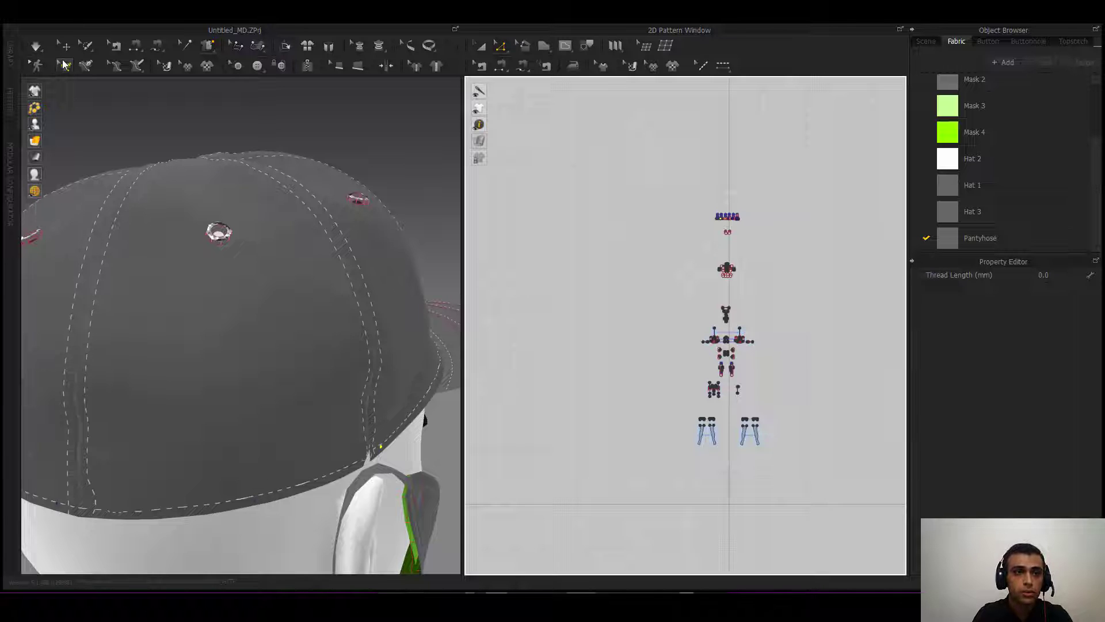
pyautogui.click(64, 64)
pyautogui.press('q')
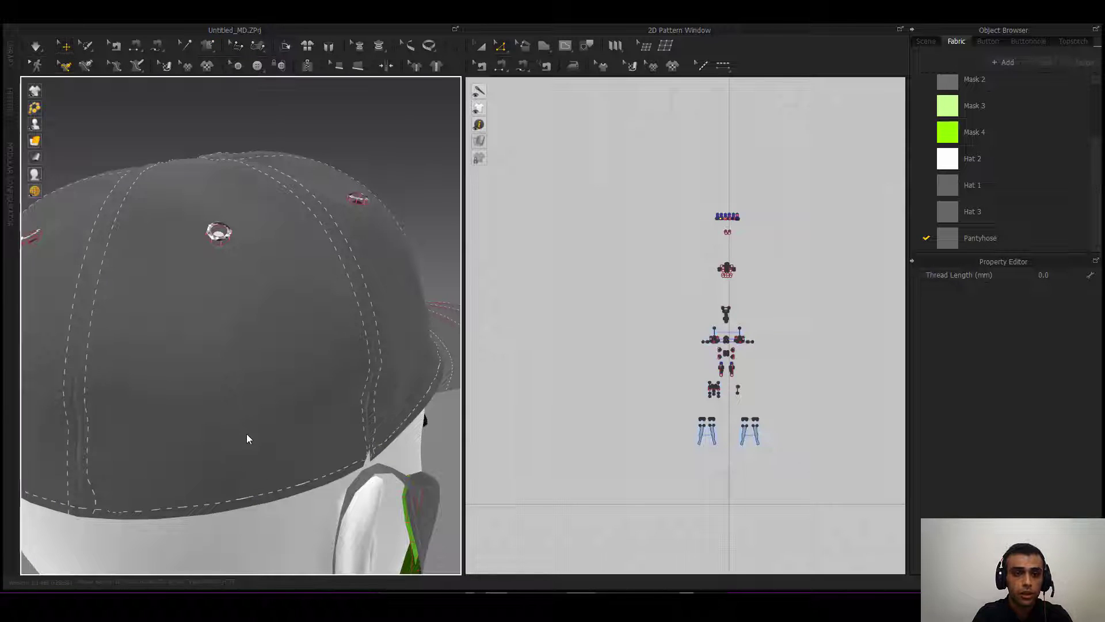
pyautogui.press('f')
pyautogui.click(261, 334)
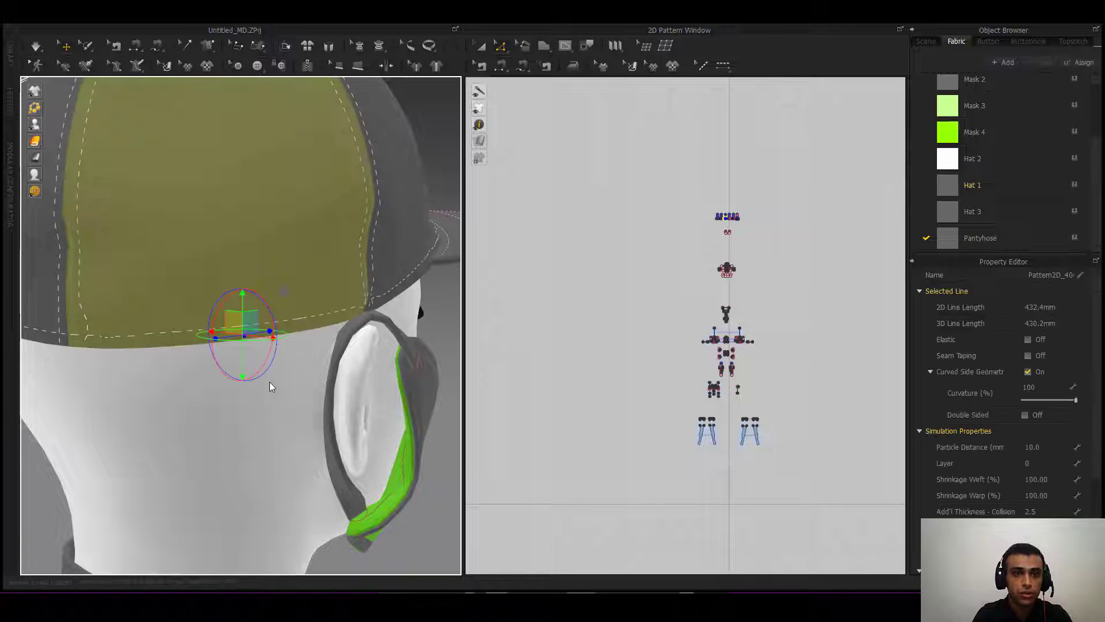
# - Select the cap's front panel above the brim and the side panel above the ear in turn
pyautogui.scroll(-4, 199, 376)
pyautogui.moveTo(199, 376); pyautogui.dragTo(250, 358, button='right')
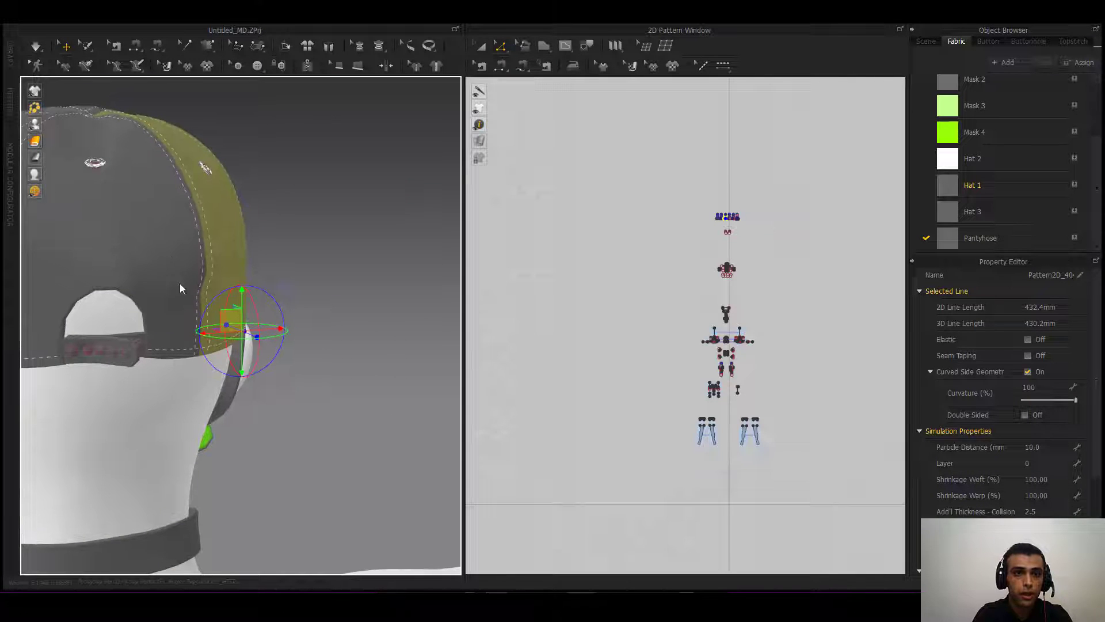
pyautogui.moveTo(212, 319); pyautogui.dragTo(285, 370, button='right')
pyautogui.click(273, 364)
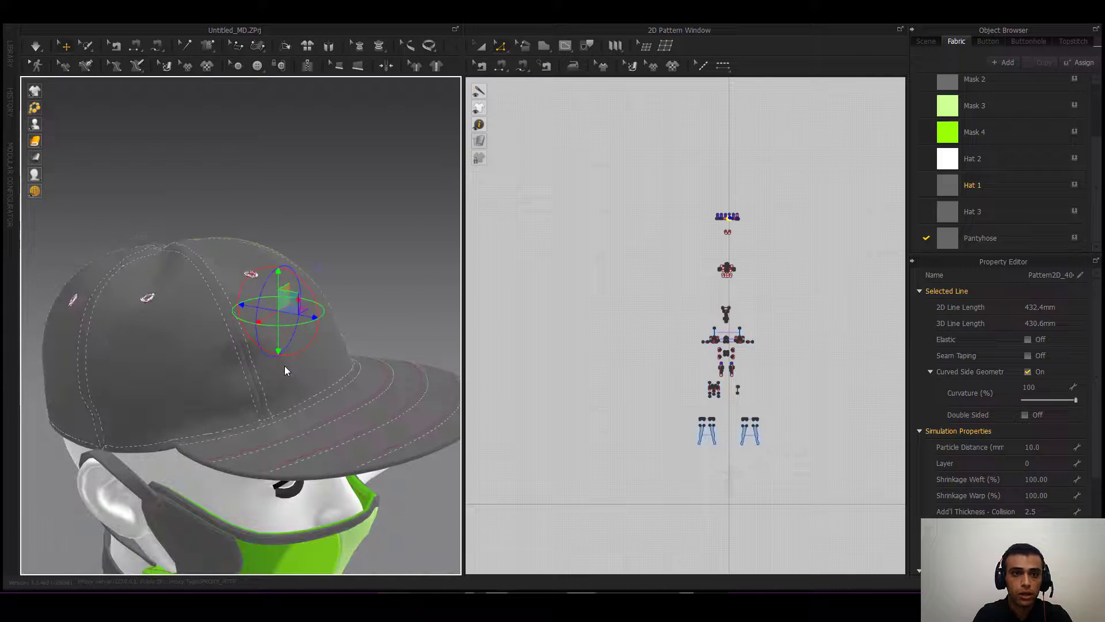
pyautogui.click(257, 380)
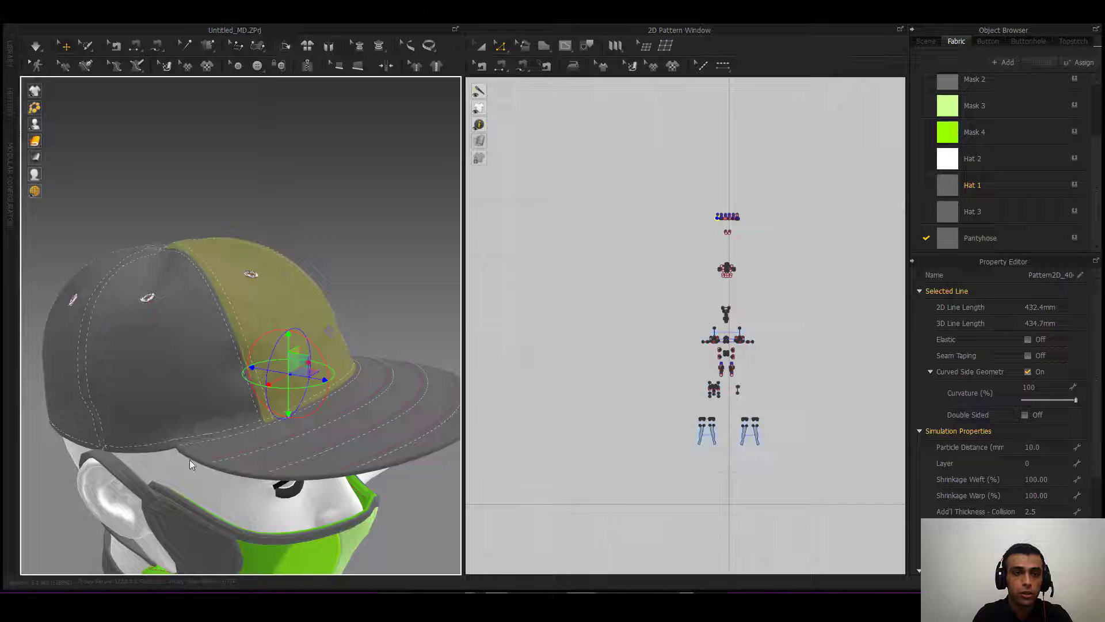
pyautogui.moveTo(189, 460); pyautogui.dragTo(304, 461, button='right')
pyautogui.moveTo(302, 456); pyautogui.dragTo(325, 473, button='middle')
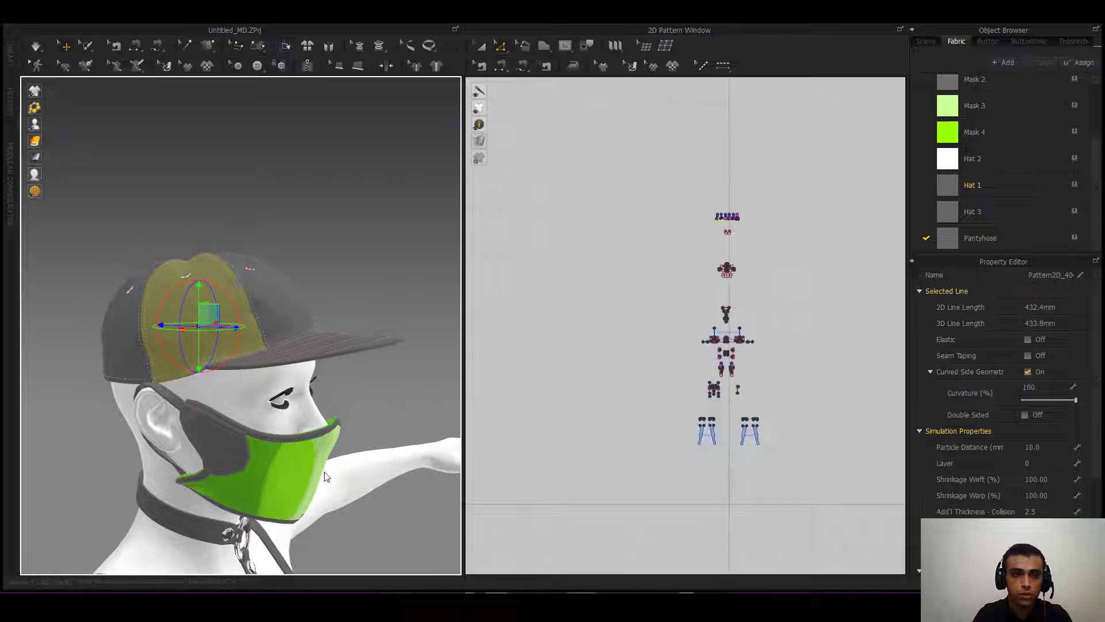
# - Examine the fit of the cap and mask around the face, and display the scene's list of 2D pattern pieces
pyautogui.moveTo(270, 474); pyautogui.dragTo(261, 449, button='right')
pyautogui.scroll(-3, 297, 438)
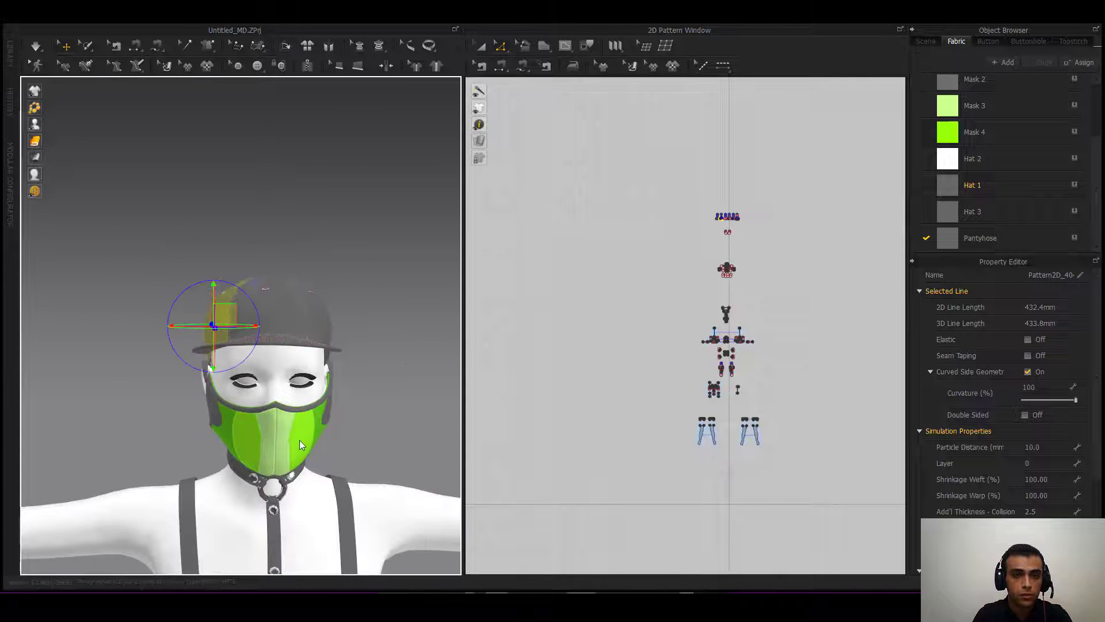
pyautogui.moveTo(295, 435); pyautogui.dragTo(285, 411, button='middle')
pyautogui.moveTo(286, 412); pyautogui.dragTo(255, 414, button='right')
pyautogui.moveTo(255, 413); pyautogui.dragTo(248, 455, button='middle')
pyautogui.moveTo(248, 455); pyautogui.dragTo(222, 456, button='right')
pyautogui.scroll(3, 238, 429)
pyautogui.scroll(-1, 237, 429)
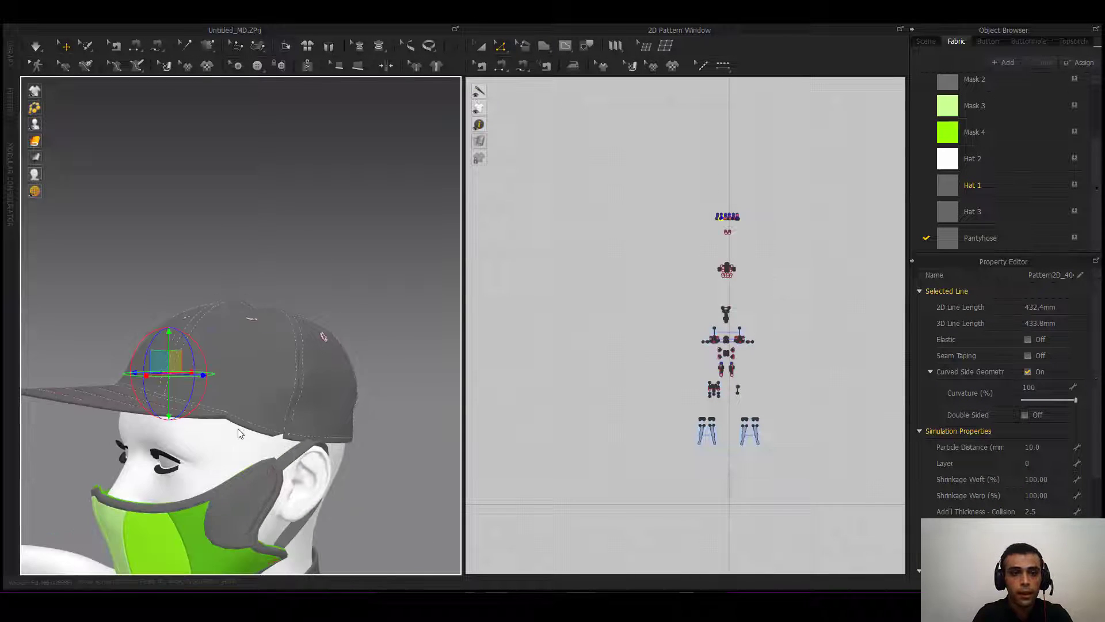
pyautogui.moveTo(238, 429); pyautogui.dragTo(235, 365, button='middle')
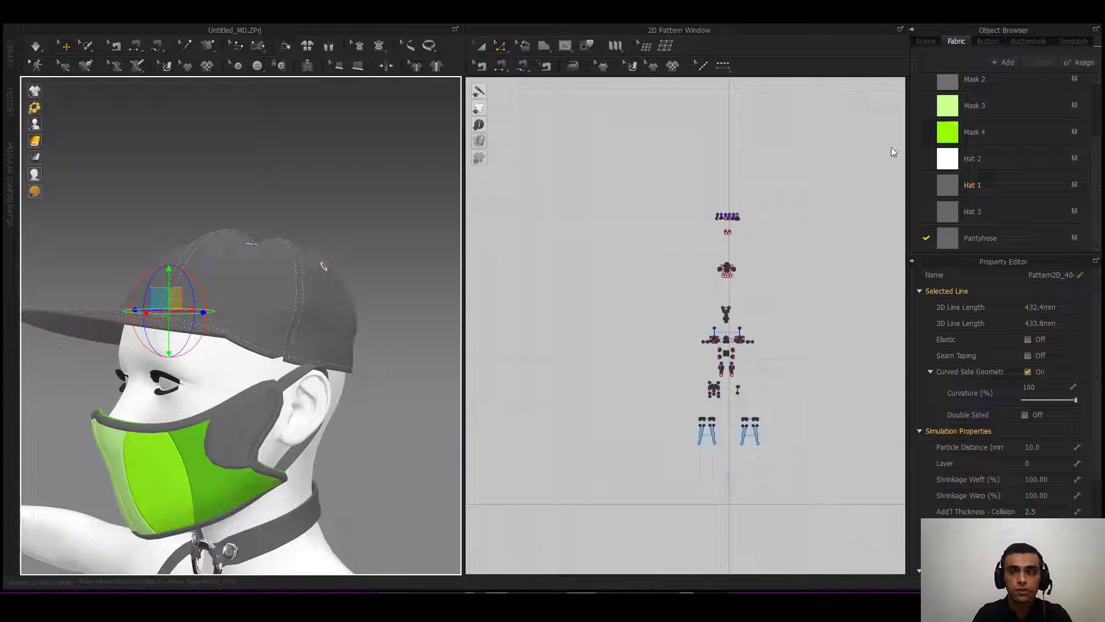
pyautogui.click(931, 44)
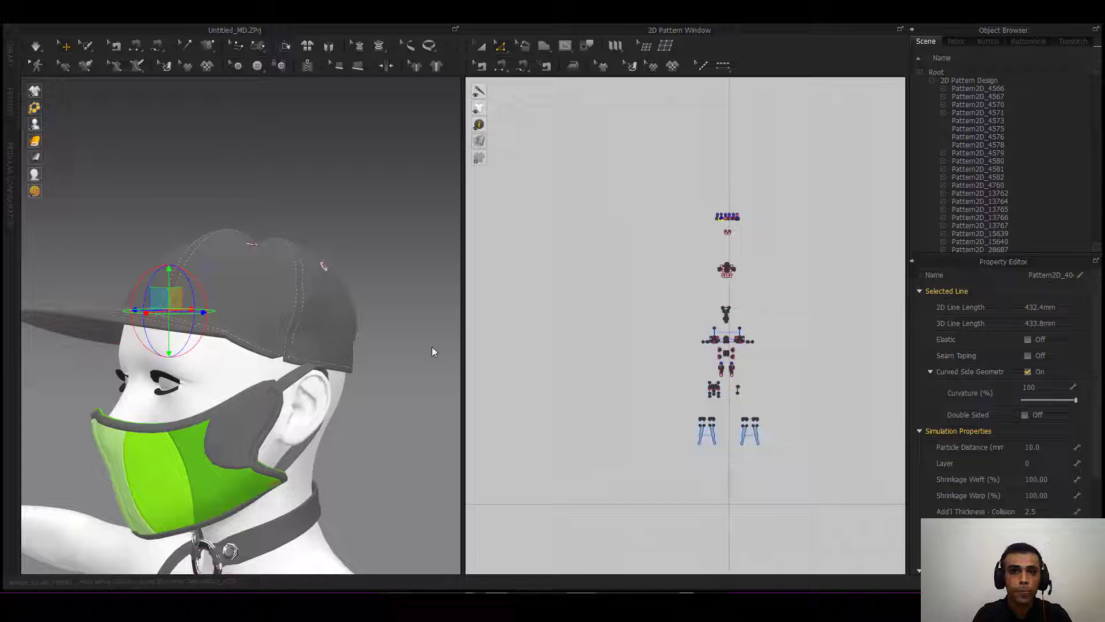
# - Select all faces of the avatar, set their kinetic friction to 1 and clear the selection
pyautogui.rightClick(219, 373)
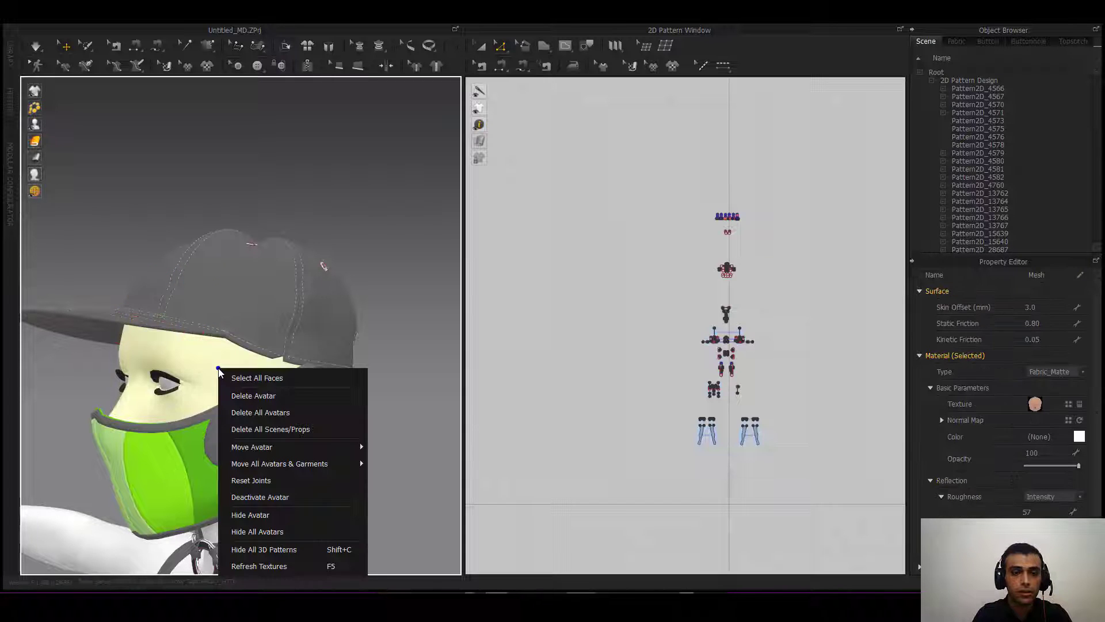
pyautogui.click(236, 384)
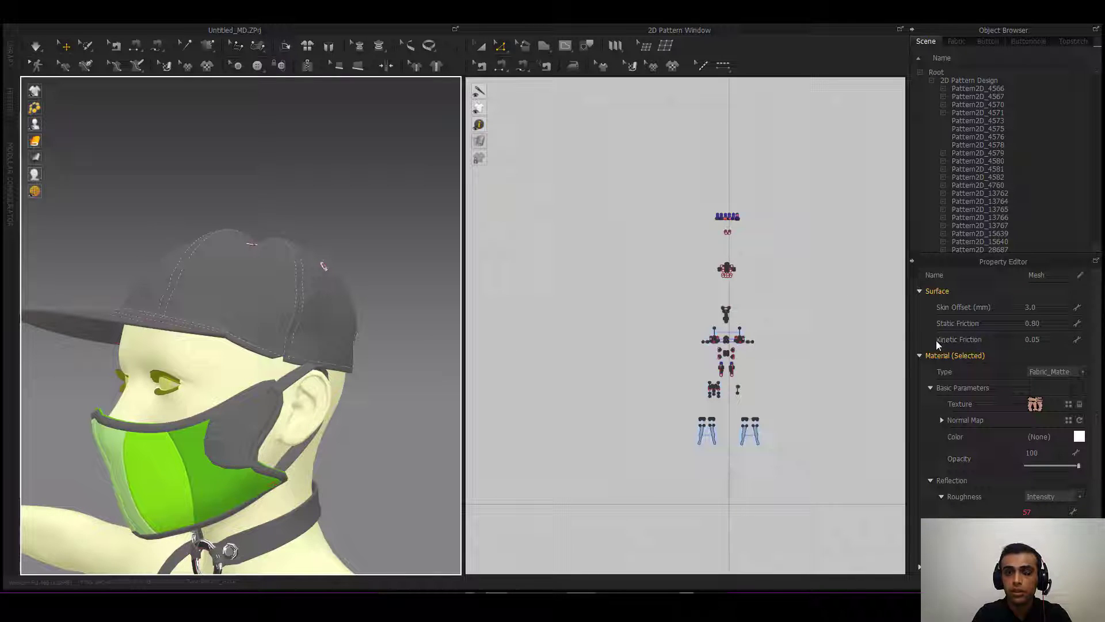
pyautogui.click(1047, 345)
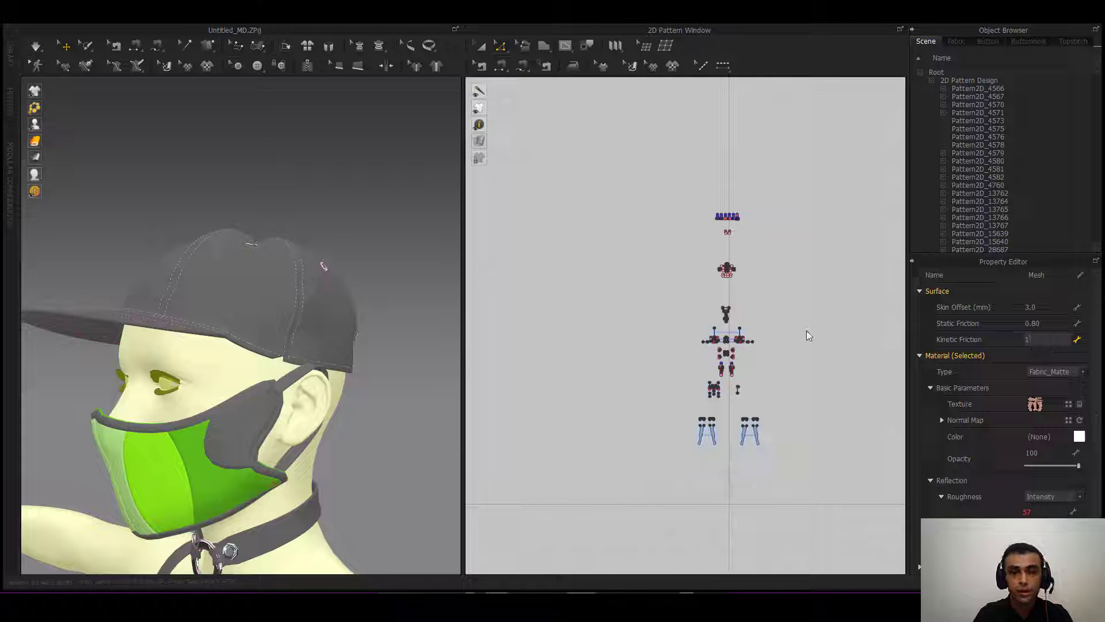
pyautogui.click(789, 337)
# - Examine the fit of the cap and mask from the full figure down to the side and back of the head
pyautogui.moveTo(214, 398); pyautogui.dragTo(273, 414, button='right')
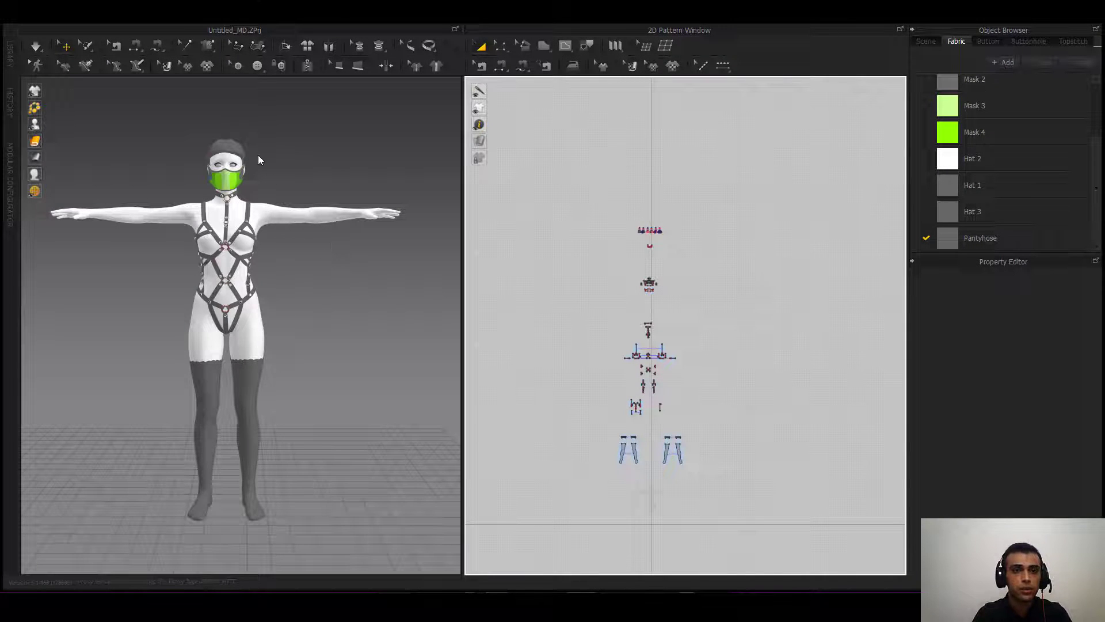
pyautogui.scroll(4, 261, 238)
pyautogui.moveTo(262, 238); pyautogui.dragTo(270, 426, button='middle')
pyautogui.moveTo(225, 332); pyautogui.dragTo(238, 336, button='right')
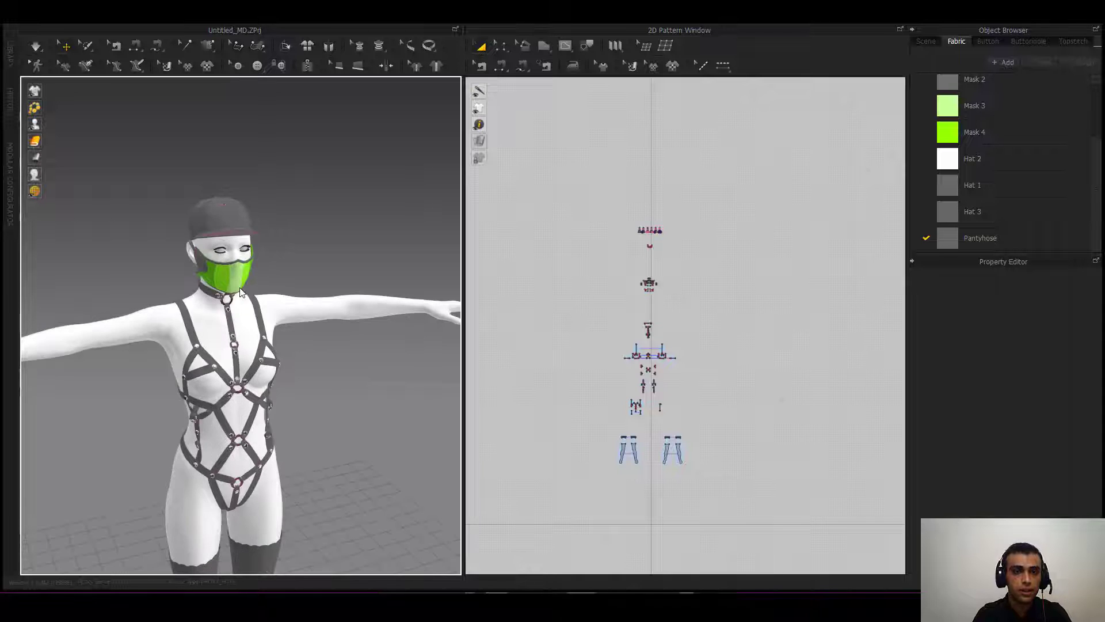
pyautogui.scroll(4, 240, 290)
pyautogui.moveTo(257, 274); pyautogui.dragTo(260, 398, button='middle')
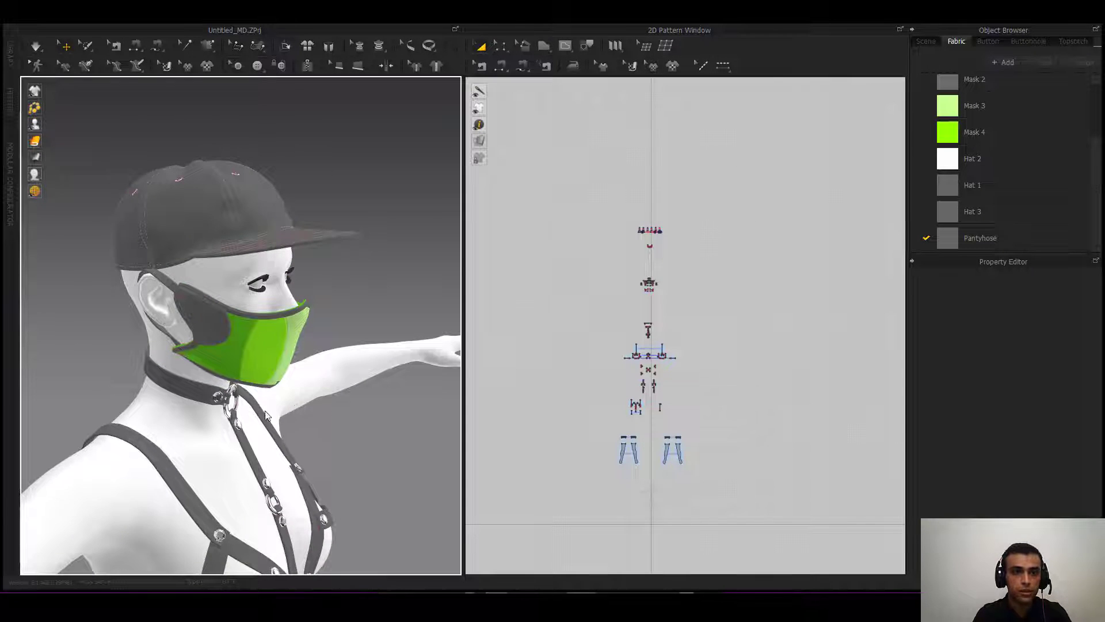
pyautogui.moveTo(265, 410); pyautogui.dragTo(246, 411, button='right')
pyautogui.scroll(2, 195, 357)
pyautogui.moveTo(195, 357); pyautogui.dragTo(223, 406, button='middle')
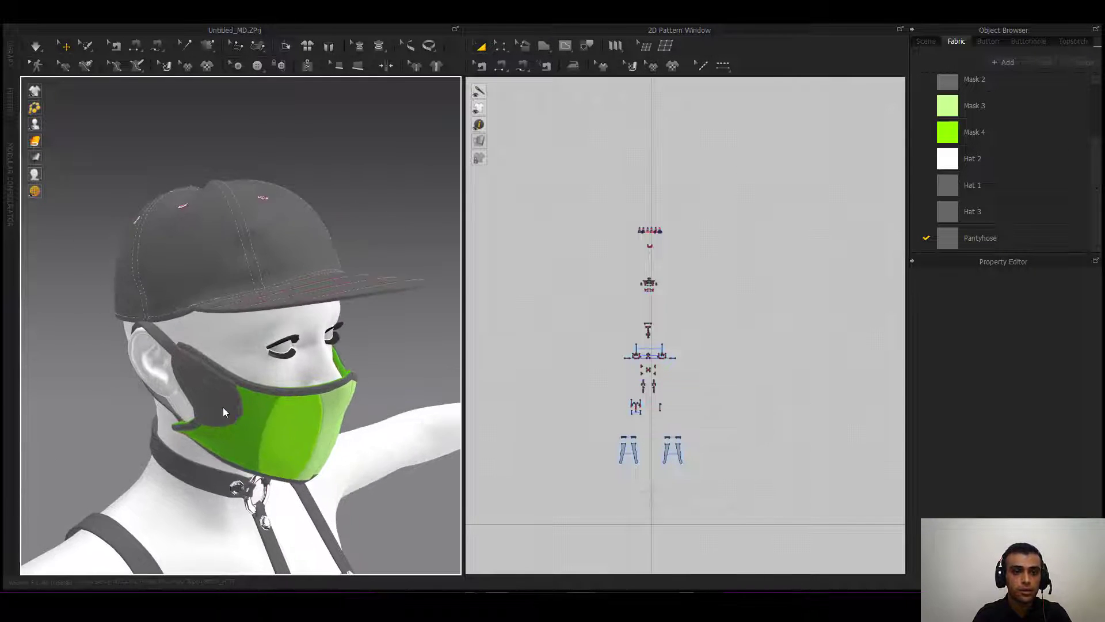
pyautogui.moveTo(222, 407); pyautogui.dragTo(115, 392, button='right')
pyautogui.moveTo(313, 412); pyautogui.dragTo(368, 431, button='right')
pyautogui.moveTo(244, 431); pyautogui.dragTo(351, 438, button='right')
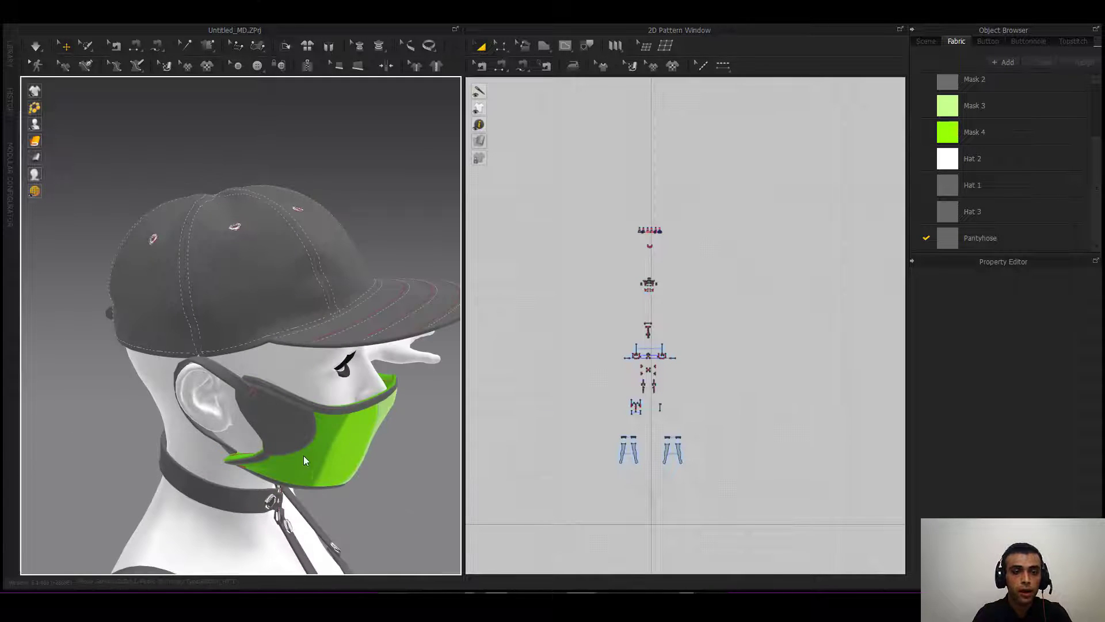
pyautogui.moveTo(259, 449); pyautogui.dragTo(346, 425, button='right')
pyautogui.scroll(2, 346, 334)
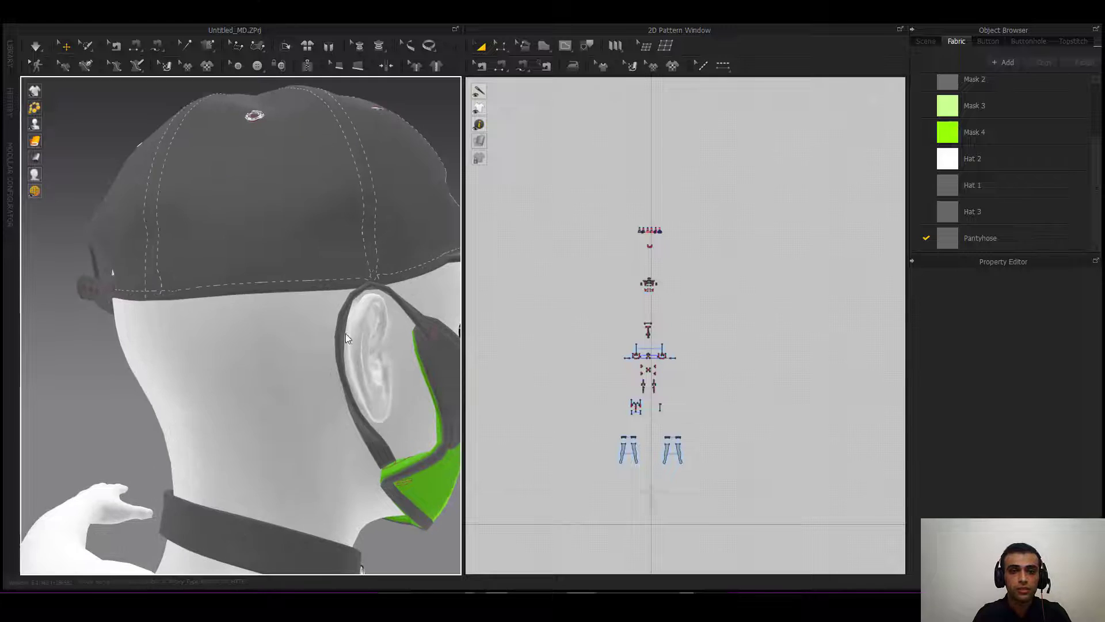
pyautogui.scroll(2, 288, 361)
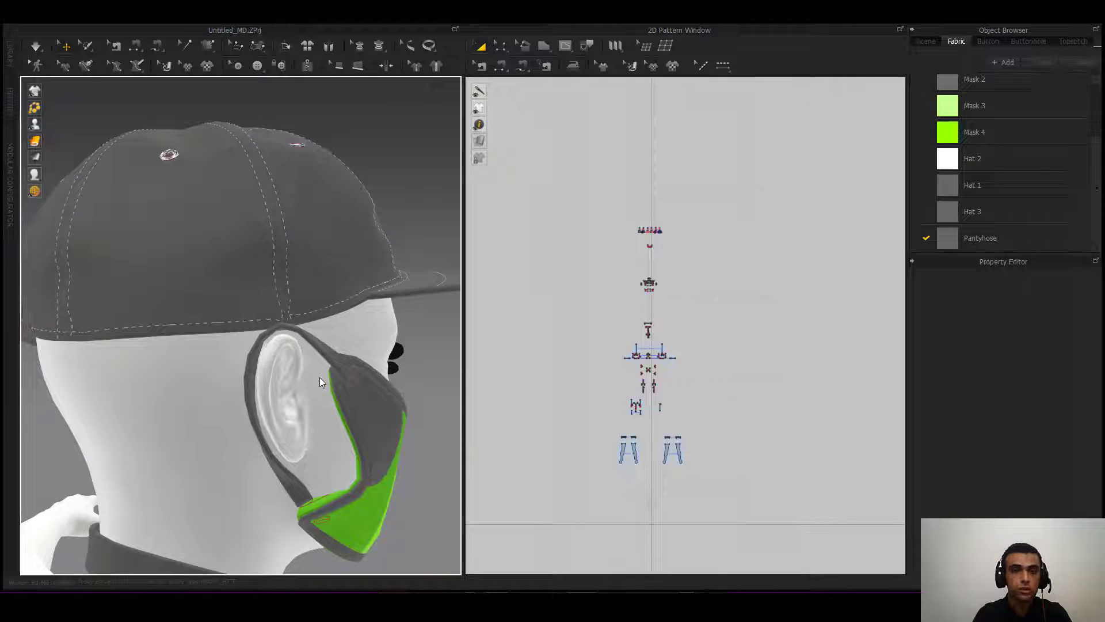
pyautogui.moveTo(329, 393); pyautogui.dragTo(265, 419, button='right')
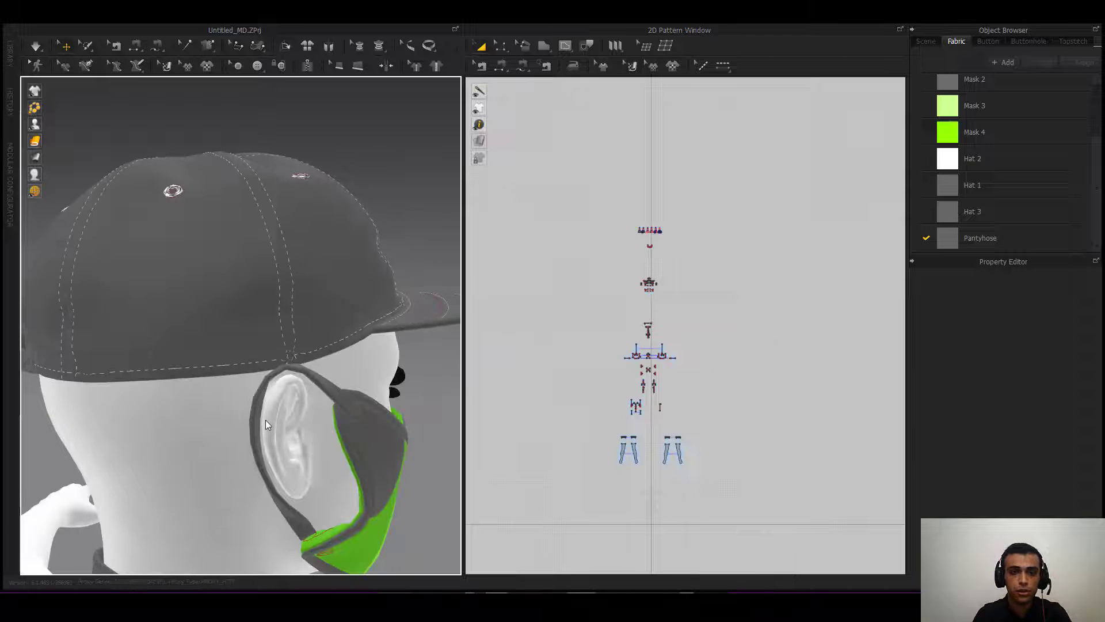
# - Select all faces of the avatar to check its surface properties, and clear the selection
pyautogui.click(200, 410)
pyautogui.rightClick(200, 410)
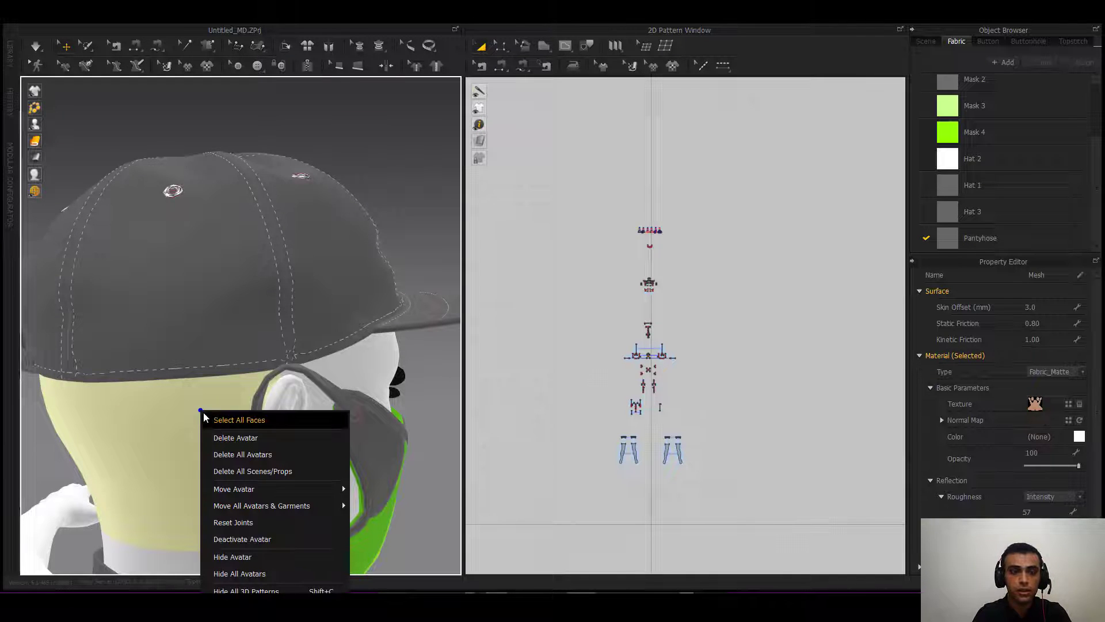
pyautogui.click(182, 281)
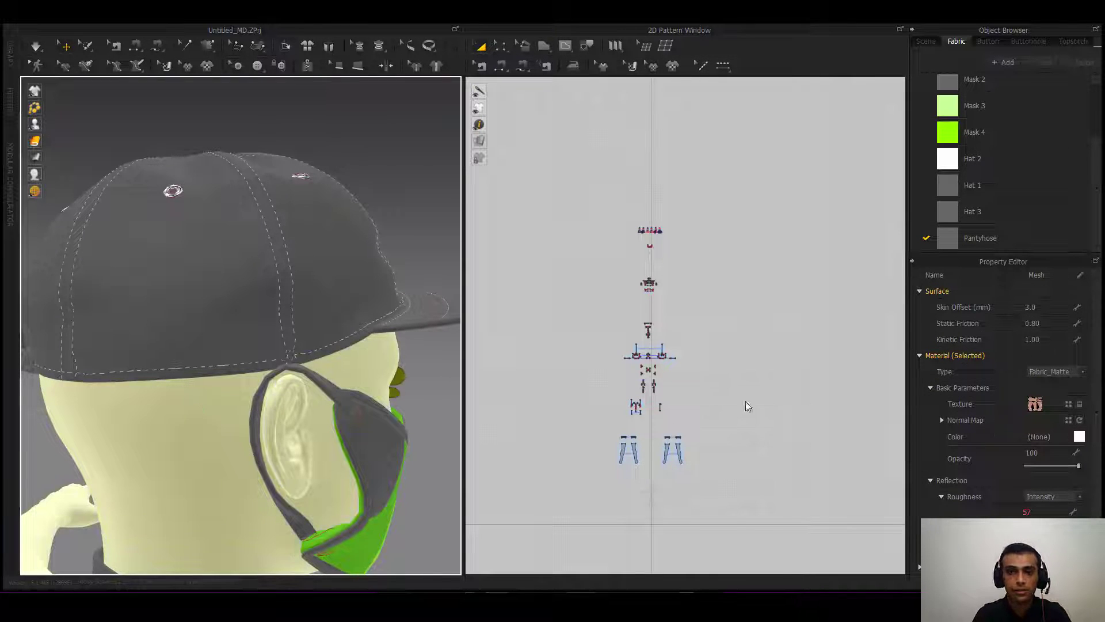
pyautogui.click(451, 403)
# - Examine closely how the mask's ear loop wraps around the ear and meets the cap's lower edge
pyautogui.moveTo(396, 465); pyautogui.dragTo(368, 469, button='right')
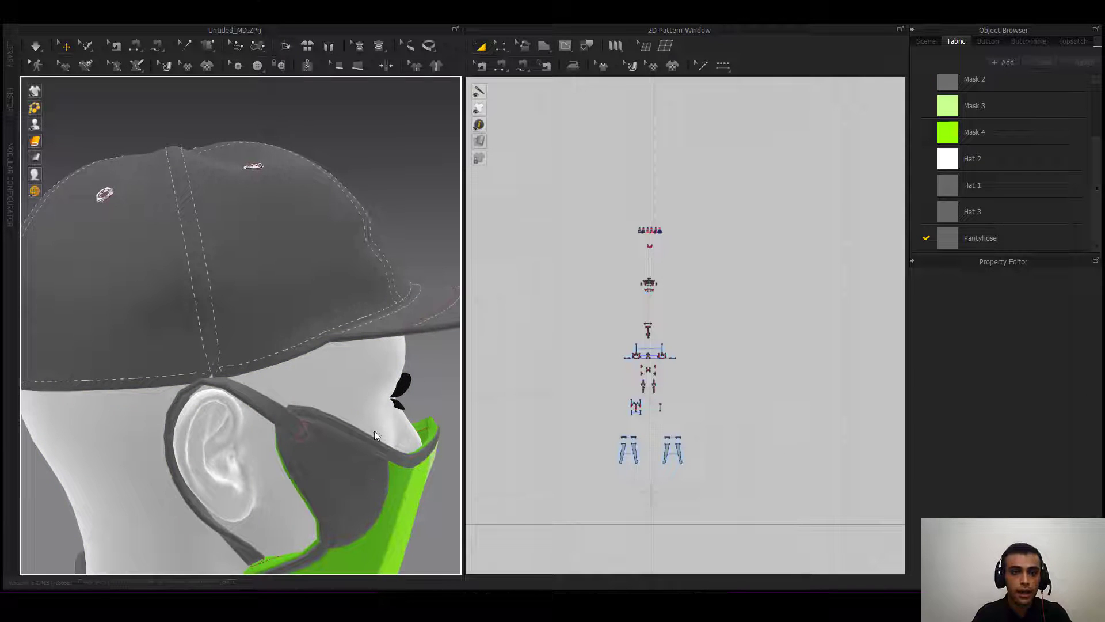
pyautogui.moveTo(375, 431); pyautogui.dragTo(377, 325, button='middle')
pyautogui.moveTo(336, 451); pyautogui.dragTo(347, 430, button='right')
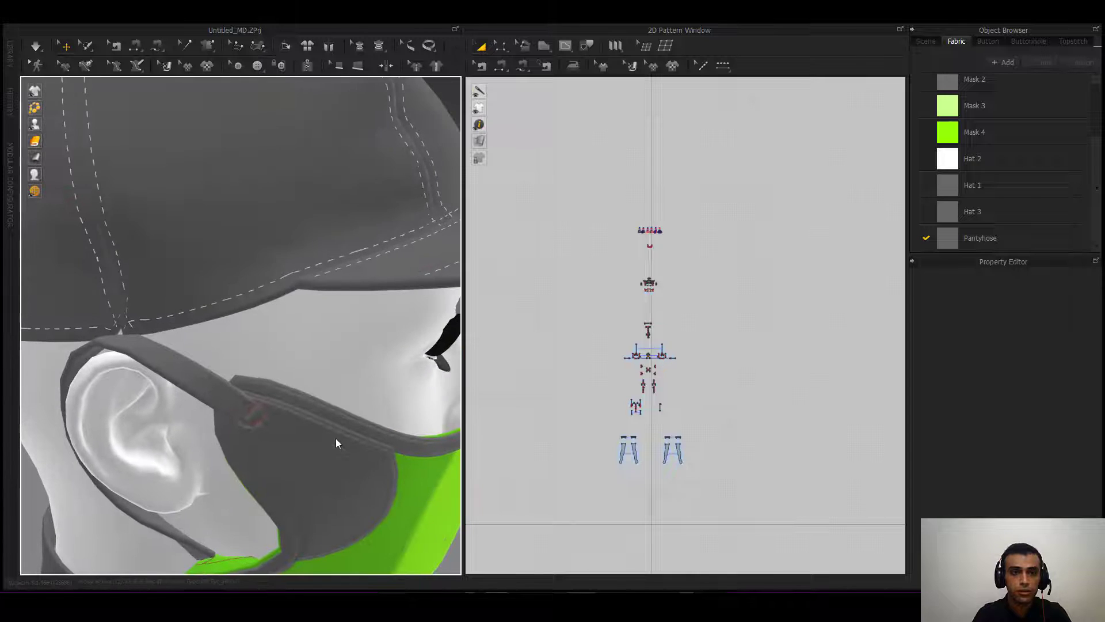
pyautogui.scroll(-4, 336, 437)
pyautogui.moveTo(327, 431); pyautogui.dragTo(309, 389, button='right')
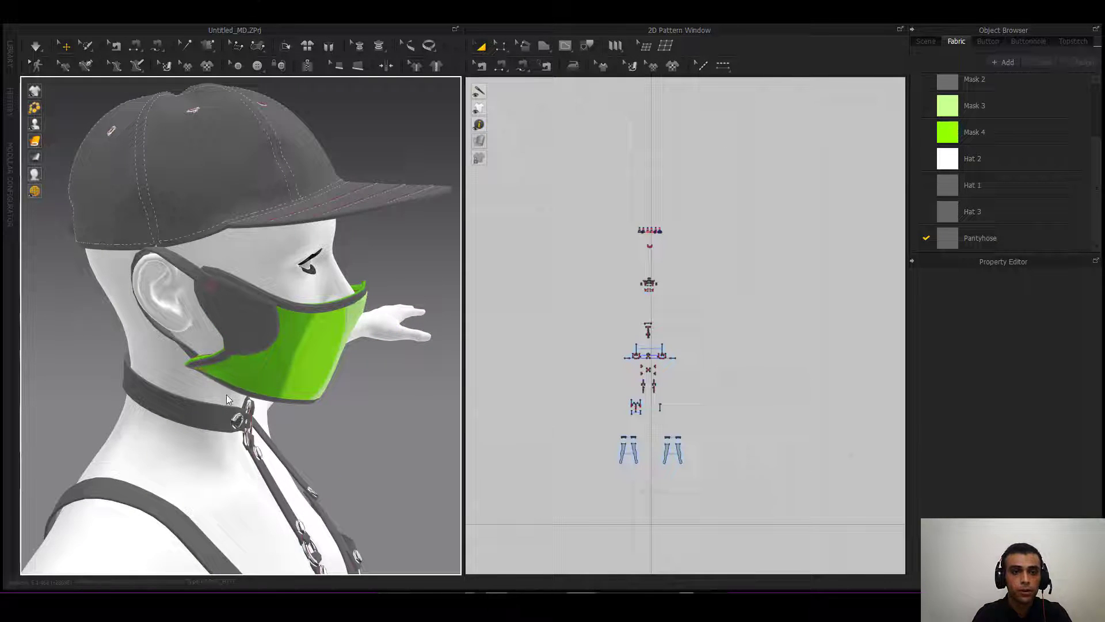
pyautogui.moveTo(226, 395); pyautogui.dragTo(264, 376, button='right')
pyautogui.scroll(2, 247, 298)
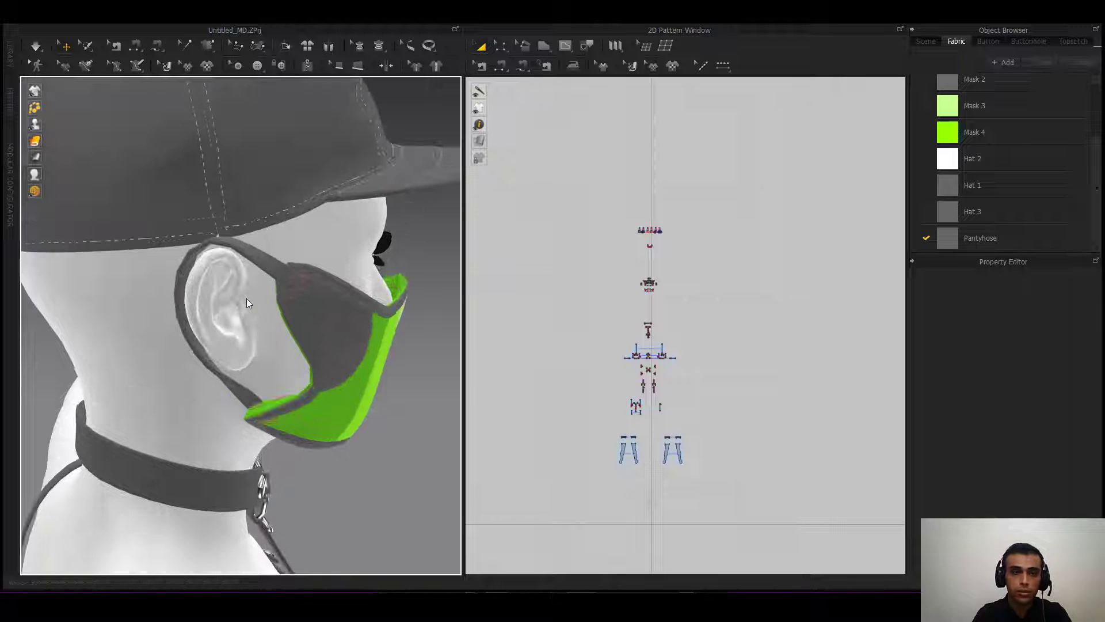
pyautogui.scroll(-1, 302, 414)
pyautogui.moveTo(302, 413); pyautogui.dragTo(258, 402, button='right')
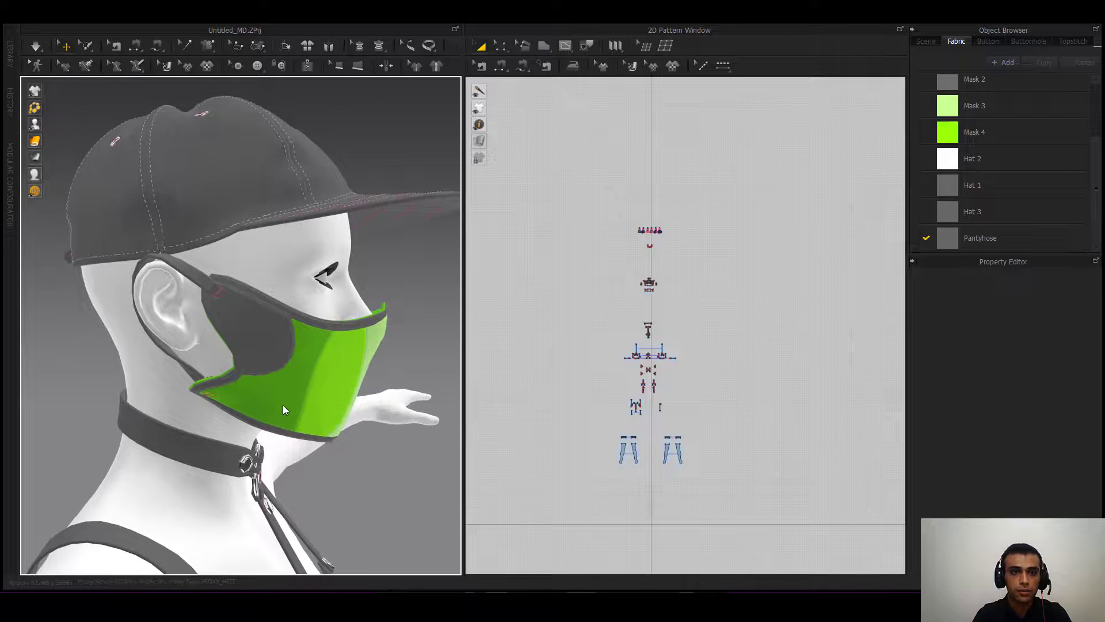
pyautogui.moveTo(237, 366); pyautogui.dragTo(257, 407, button='middle')
pyautogui.moveTo(257, 407); pyautogui.dragTo(296, 419, button='right')
pyautogui.scroll(2, 225, 363)
pyautogui.moveTo(227, 349); pyautogui.dragTo(264, 418, button='right')
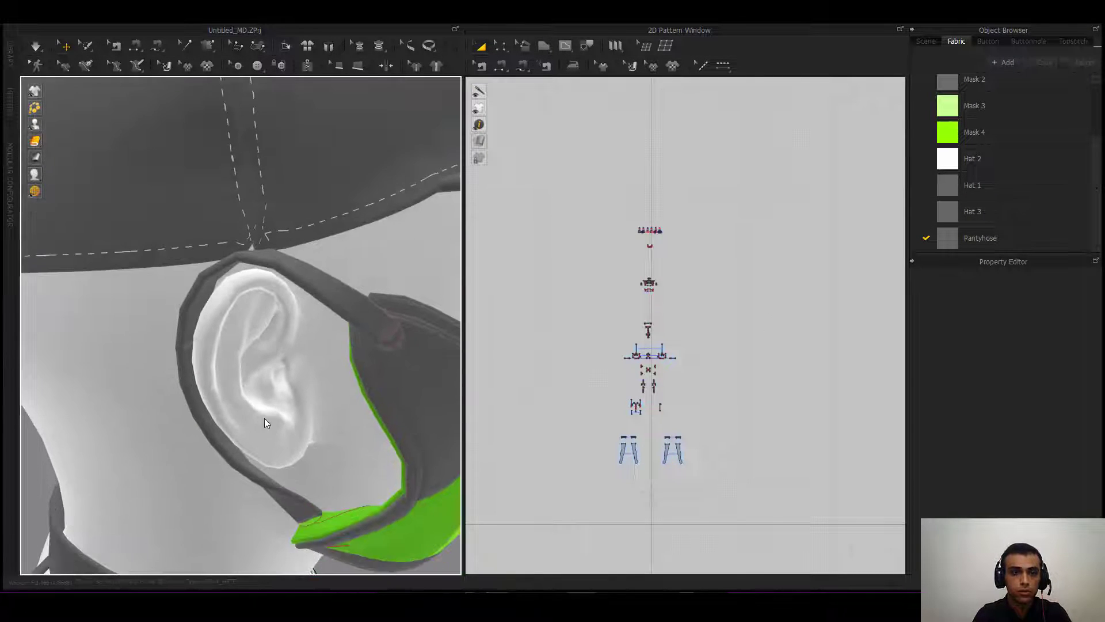
pyautogui.scroll(2, 254, 412)
pyautogui.moveTo(254, 413); pyautogui.dragTo(207, 345, button='middle')
pyautogui.scroll(-2, 207, 345)
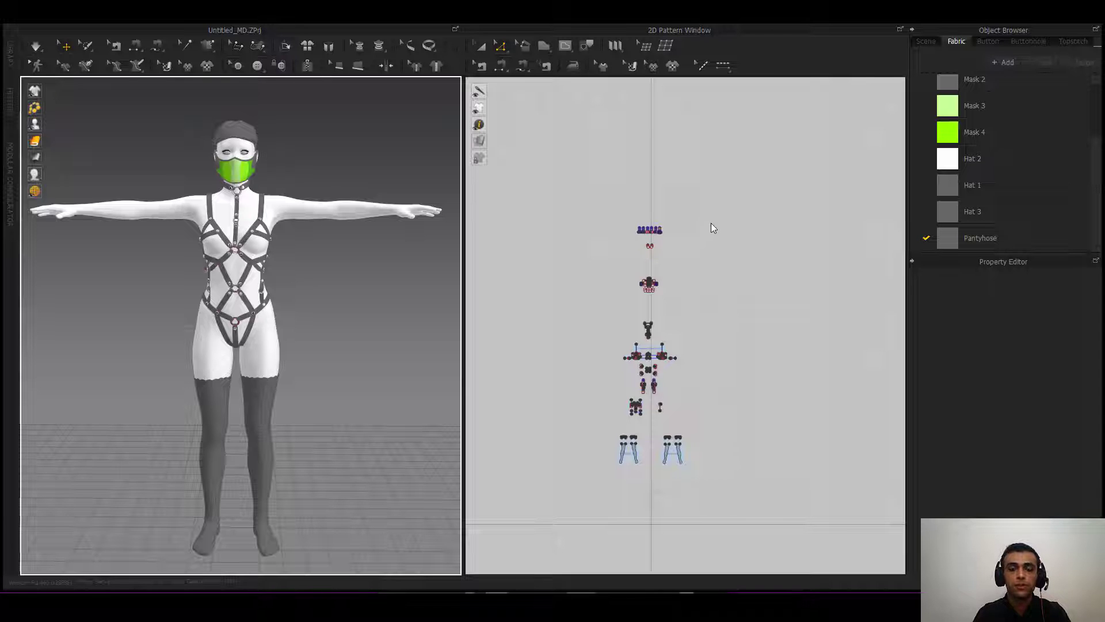
# - Set the particle distance of all the outfit's pattern pieces to 10 mm and clear the selection
pyautogui.moveTo(718, 211); pyautogui.dragTo(556, 493)
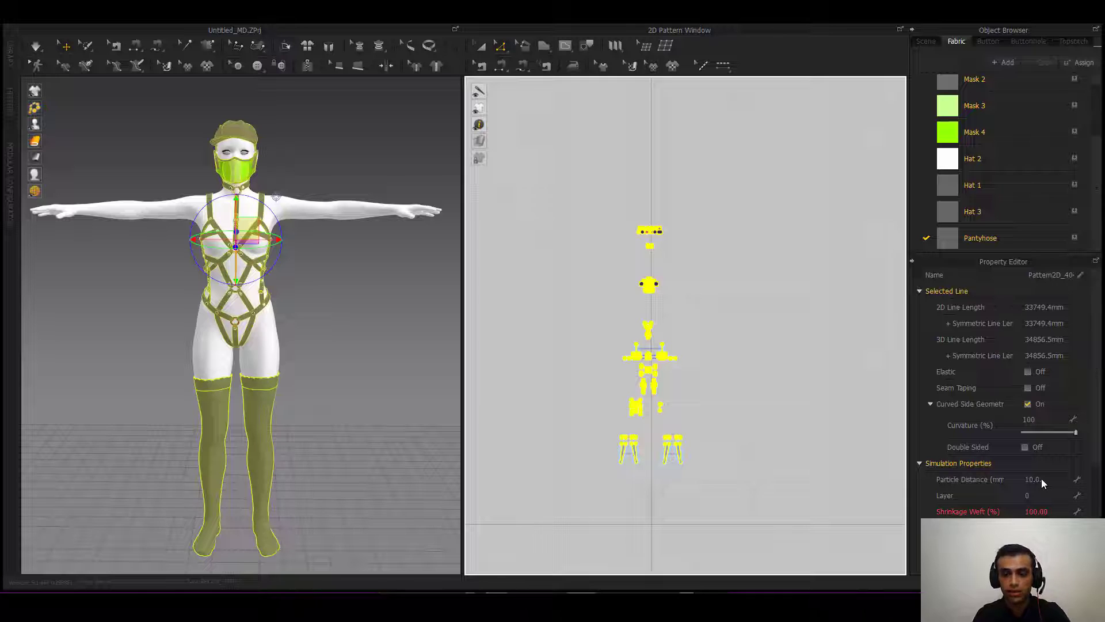
pyautogui.click(1041, 478)
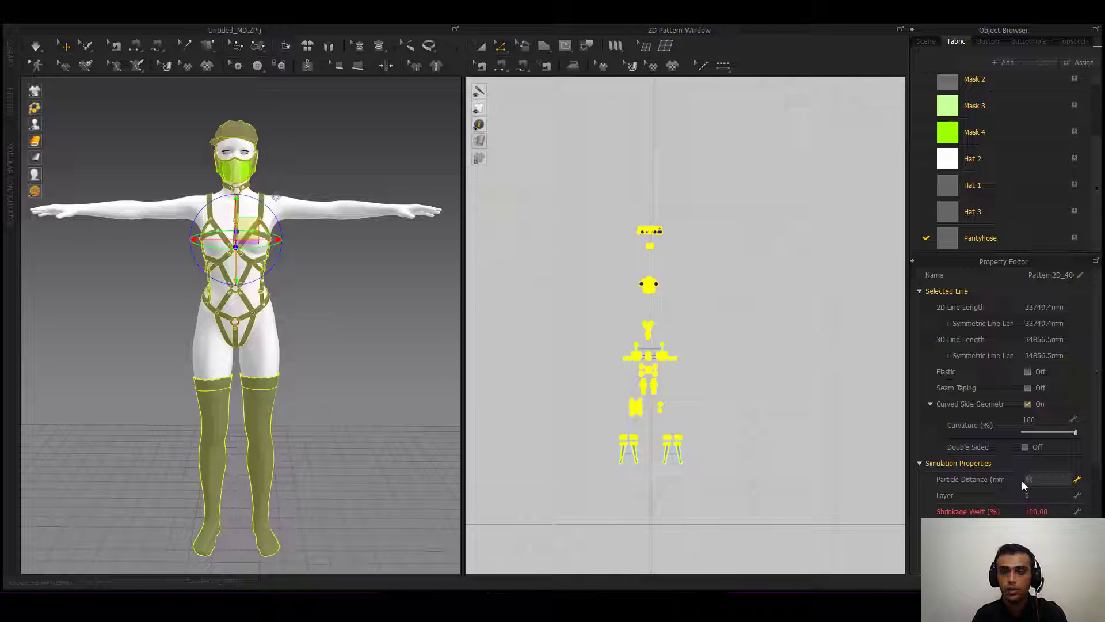
pyautogui.write('10')
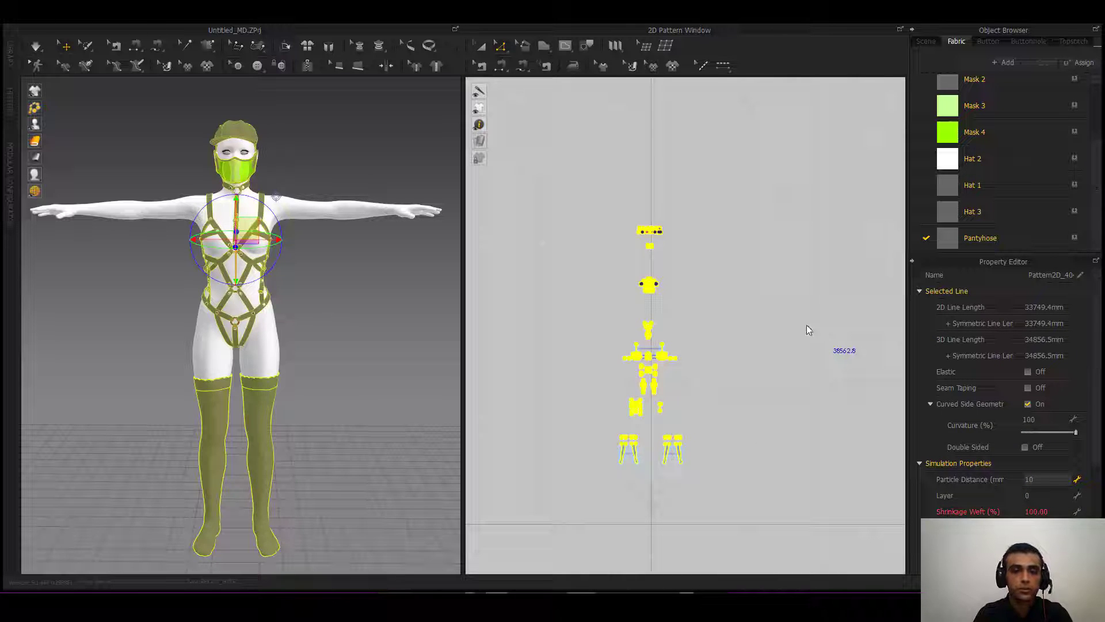
pyautogui.click(712, 318)
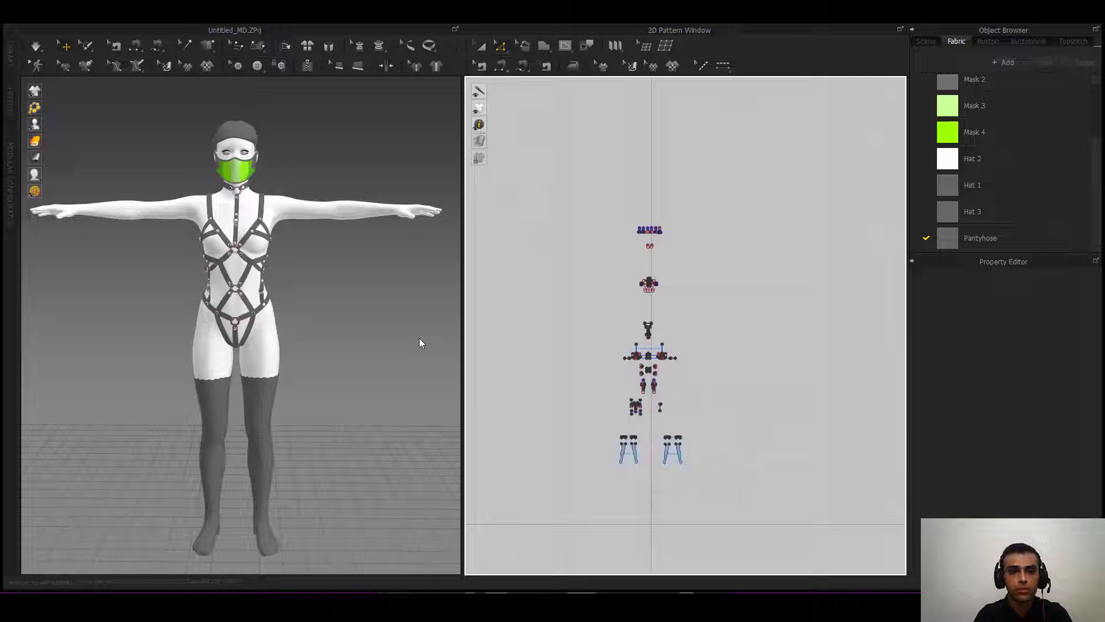
pyautogui.moveTo(386, 337); pyautogui.dragTo(393, 343, button='middle')
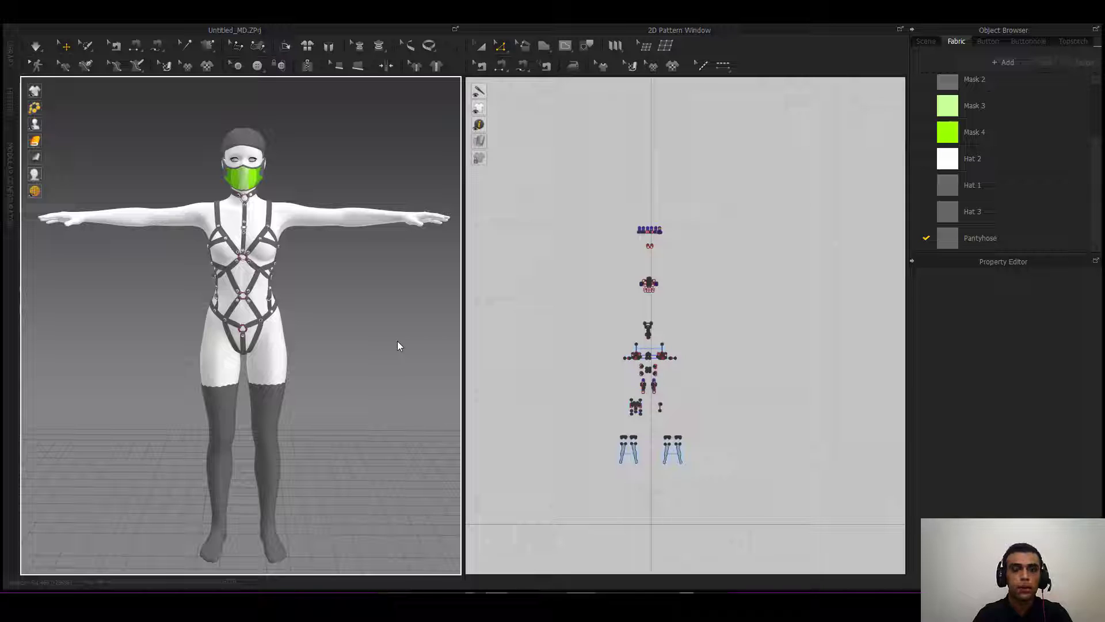
# - Select all pattern pieces to check their simulation properties, clear the selection and view the harness up close in 2D and 3D
pyautogui.moveTo(747, 190); pyautogui.dragTo(555, 513)
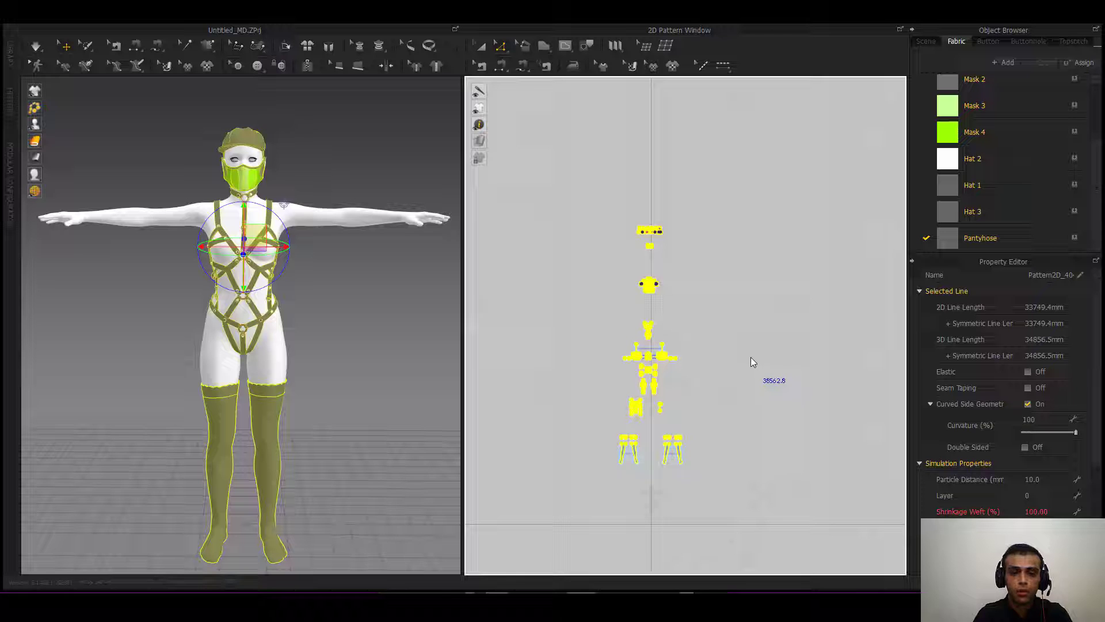
pyautogui.click(747, 386)
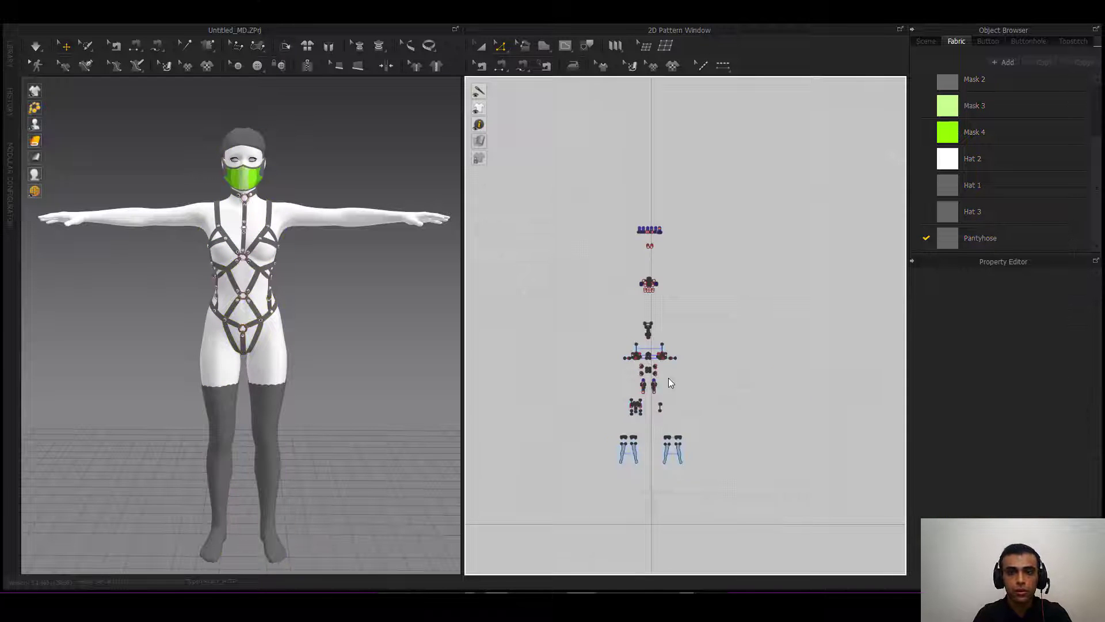
pyautogui.scroll(6, 668, 383)
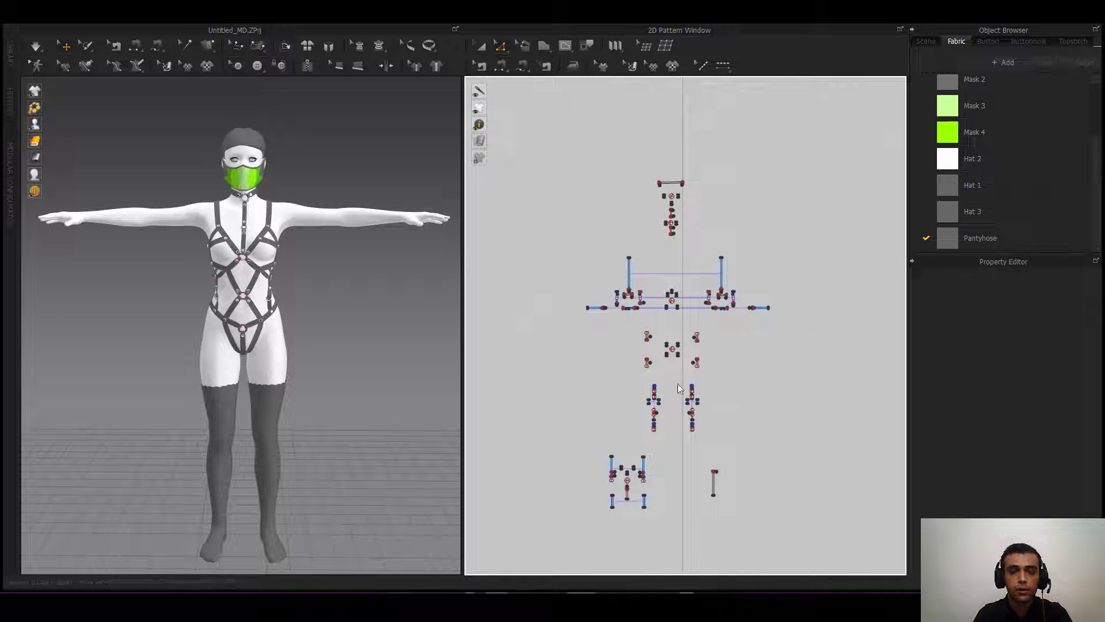
pyautogui.scroll(4, 313, 322)
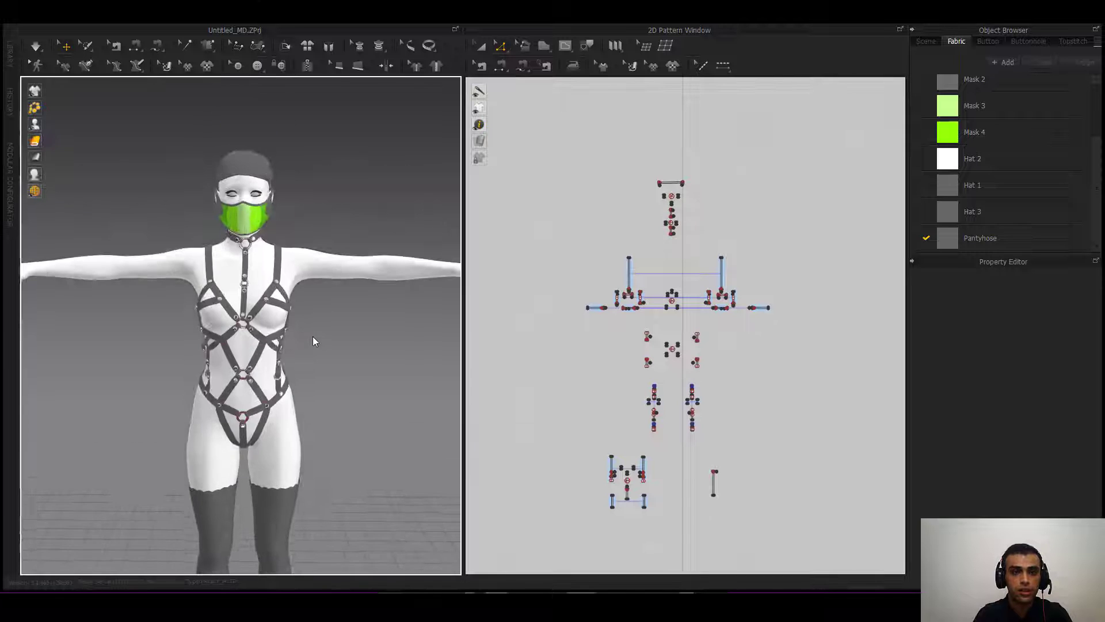
pyautogui.moveTo(305, 322); pyautogui.dragTo(306, 331, button='middle')
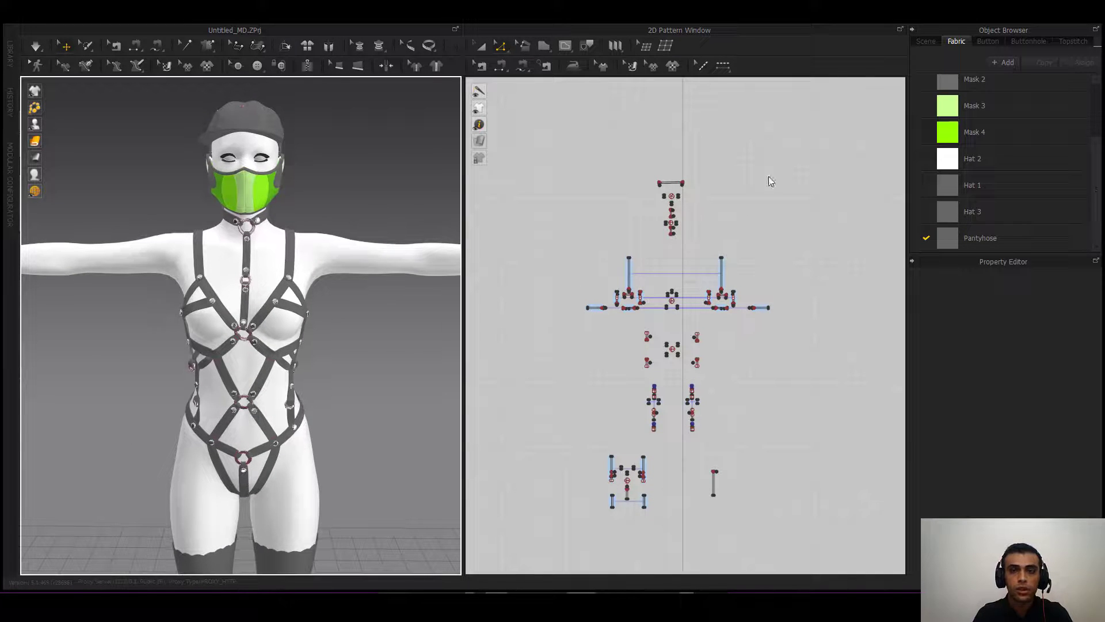
# - Select all faces of the avatar and check its skin offset setting
pyautogui.rightClick(327, 255)
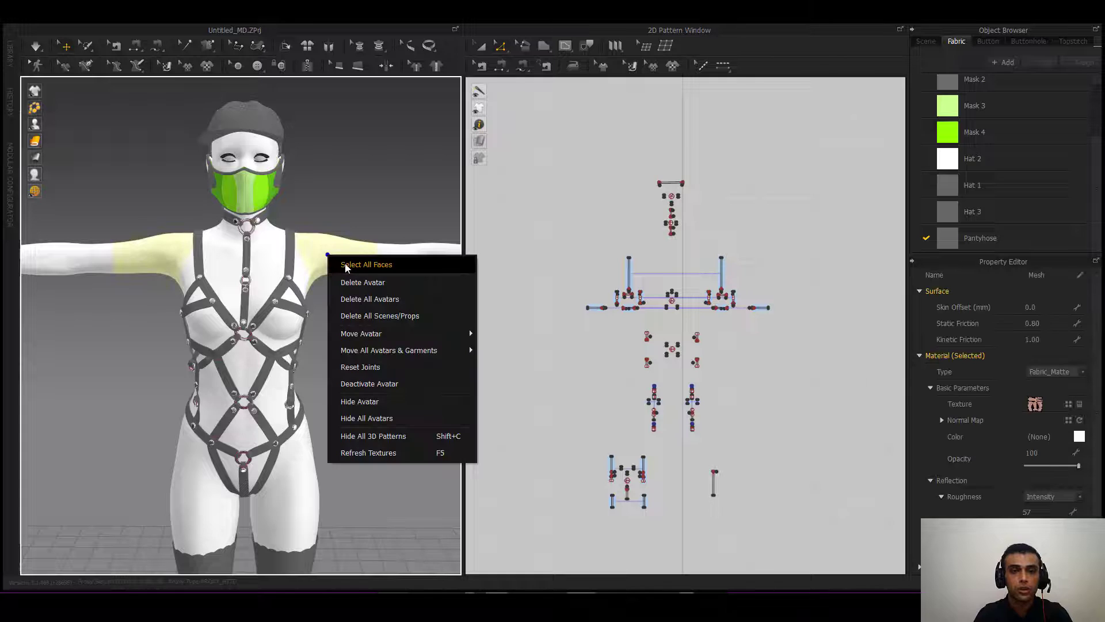
pyautogui.click(345, 264)
pyautogui.hotkey('ctrl', 'a')
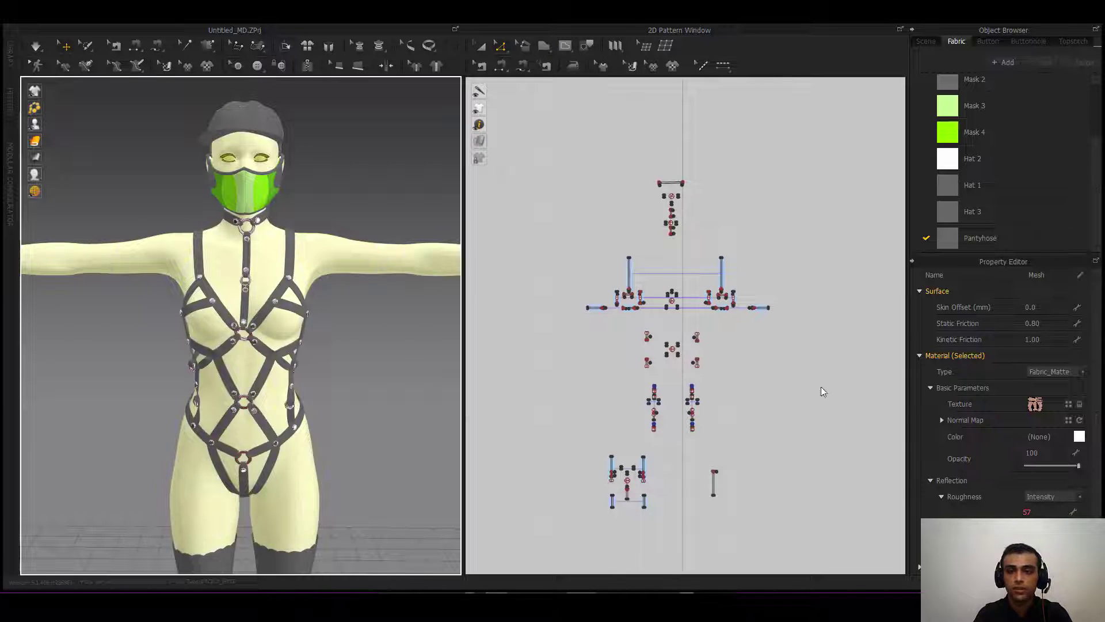
pyautogui.click(1045, 307)
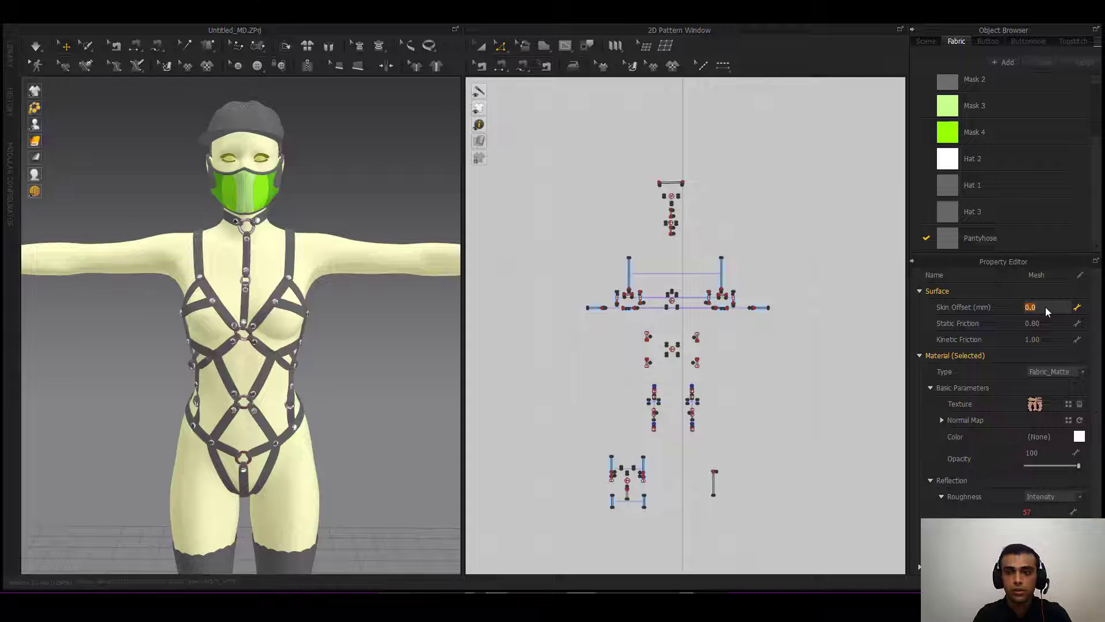
pyautogui.click(1018, 303)
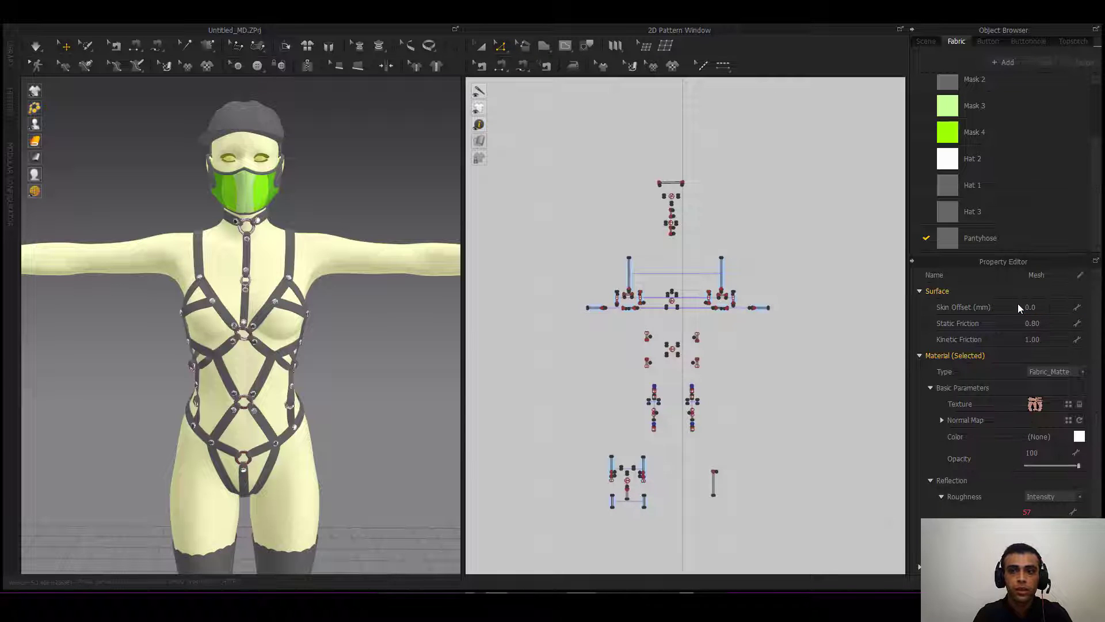
# - Set the particle distance of all the harness pattern pieces to 5 mm
pyautogui.moveTo(769, 253); pyautogui.dragTo(555, 474)
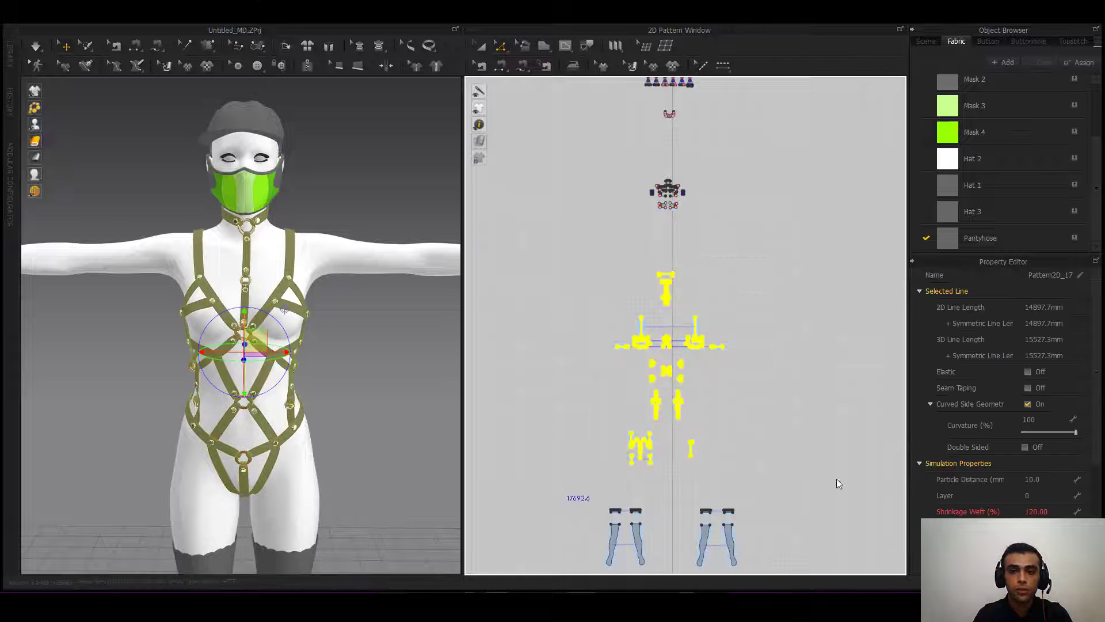
pyautogui.click(1043, 479)
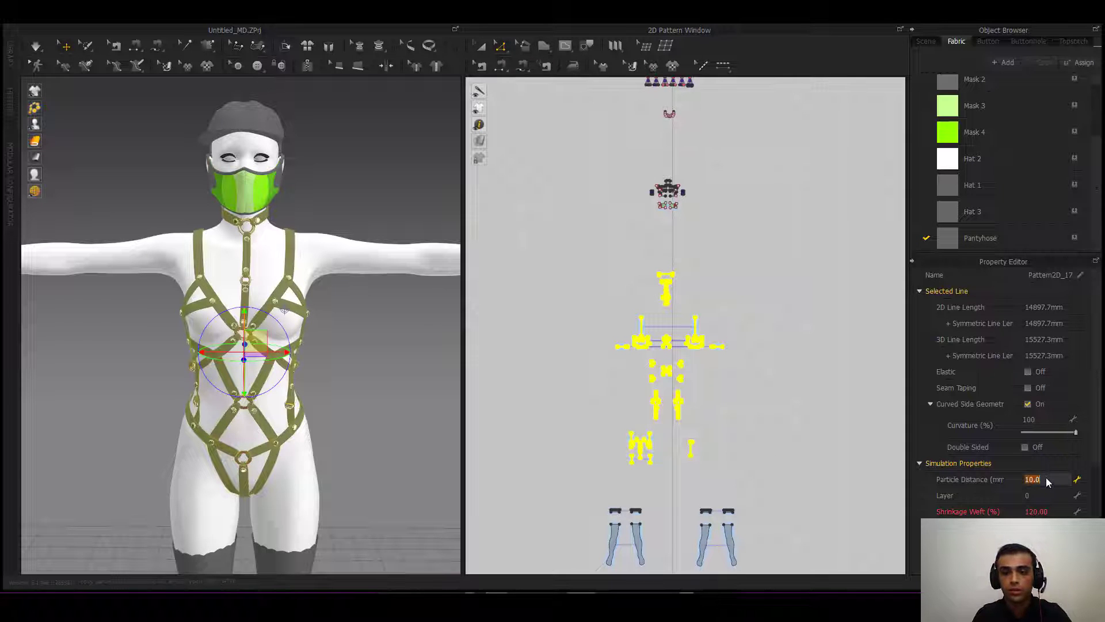
pyautogui.write('5')
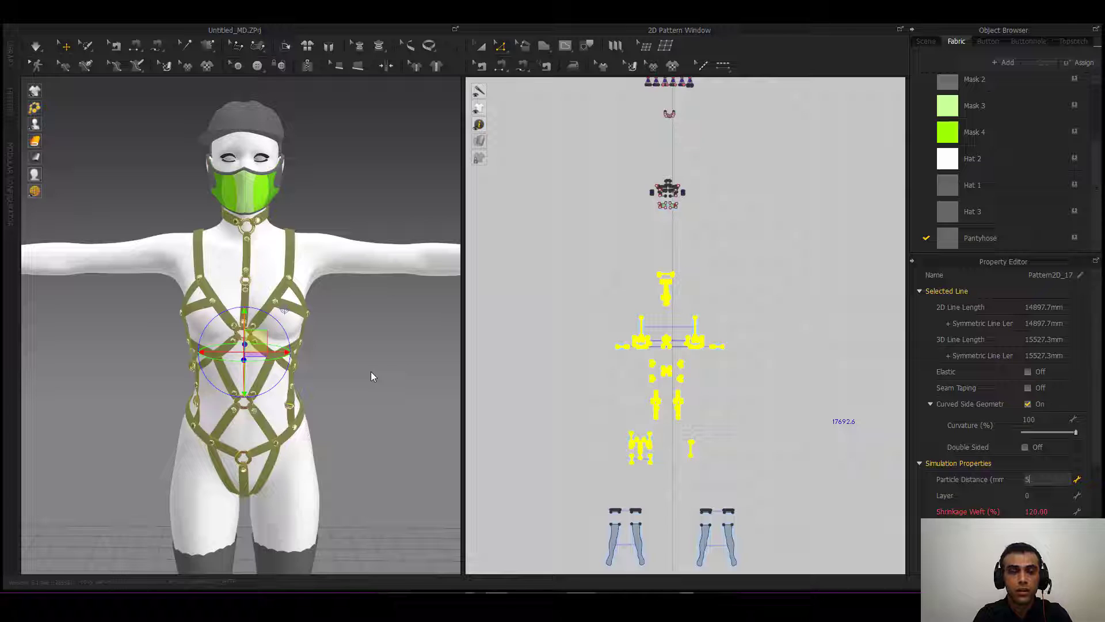
pyautogui.press('Return')
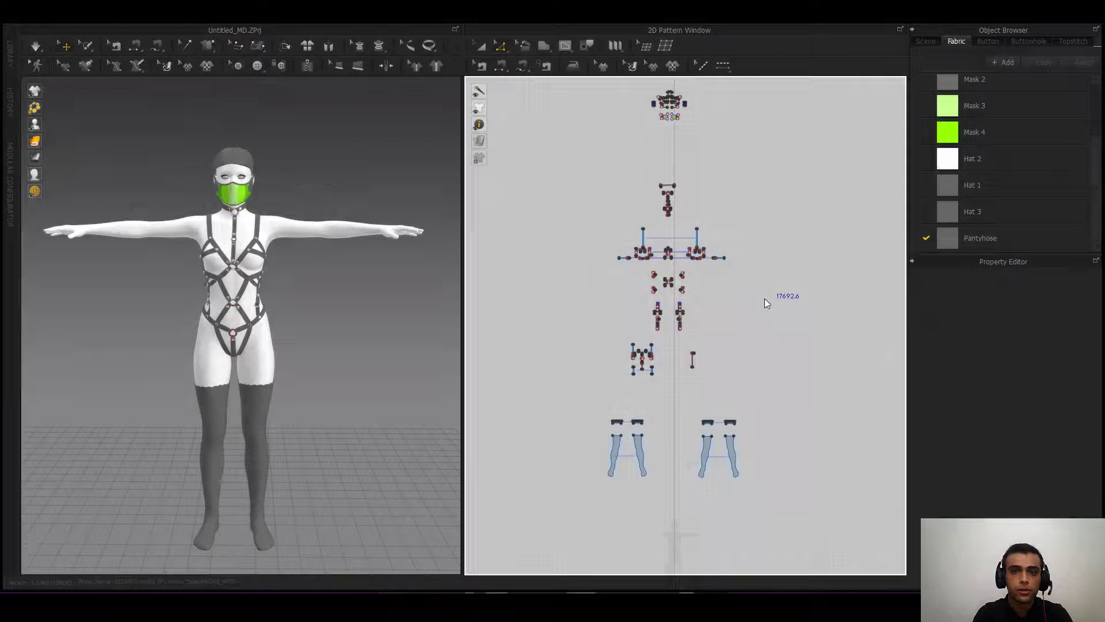
# - Examine the stockings in 3D, select their pattern pieces to check the simulation properties, and clear the selection
pyautogui.moveTo(764, 298); pyautogui.dragTo(769, 216, button='middle')
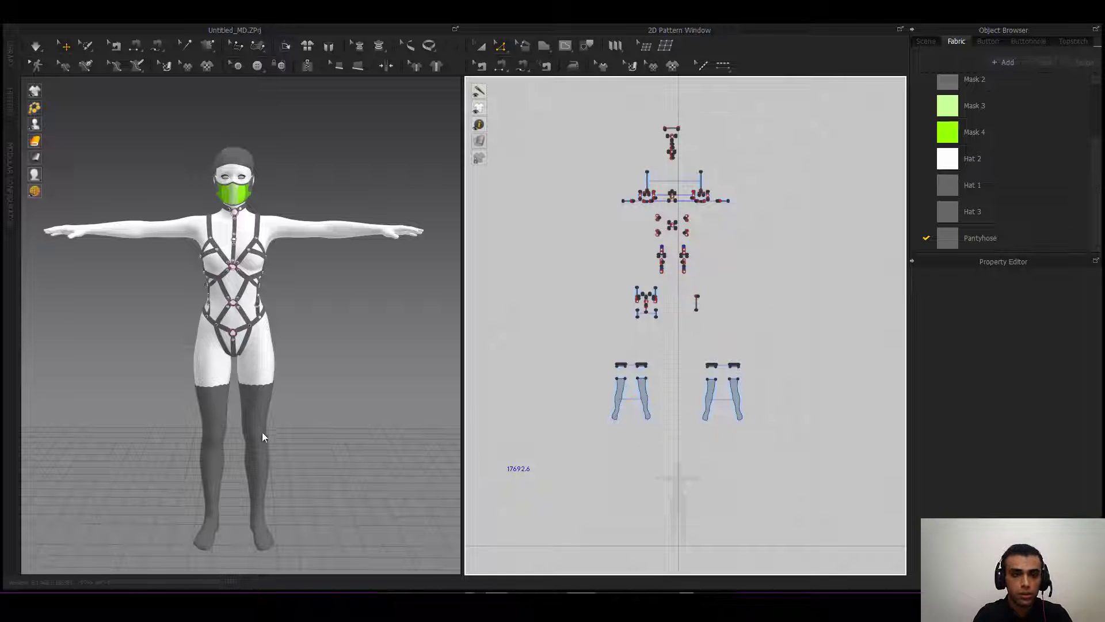
pyautogui.moveTo(228, 469); pyautogui.dragTo(247, 295, button='middle')
pyautogui.scroll(5, 226, 381)
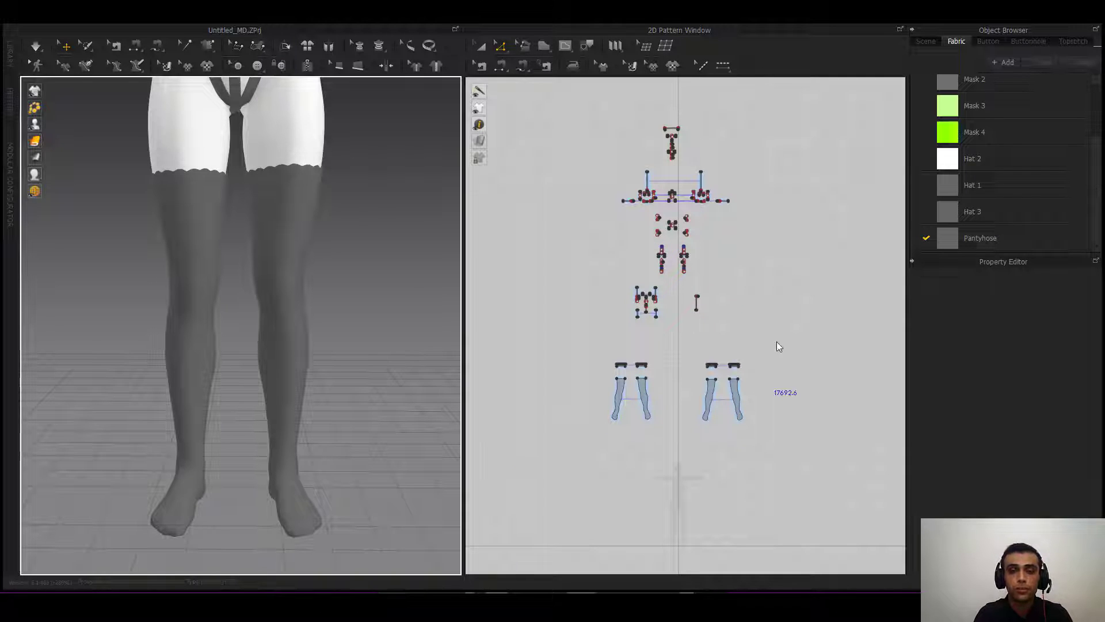
pyautogui.moveTo(777, 340); pyautogui.dragTo(576, 464)
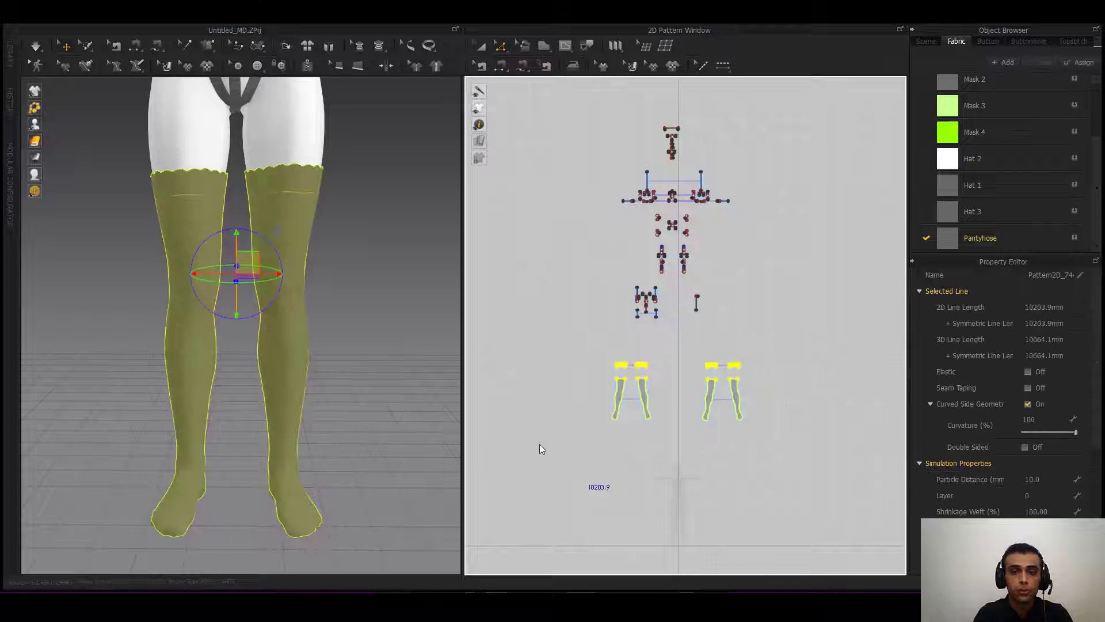
pyautogui.scroll(5, 614, 411)
pyautogui.click(678, 418)
pyautogui.scroll(-4, 678, 418)
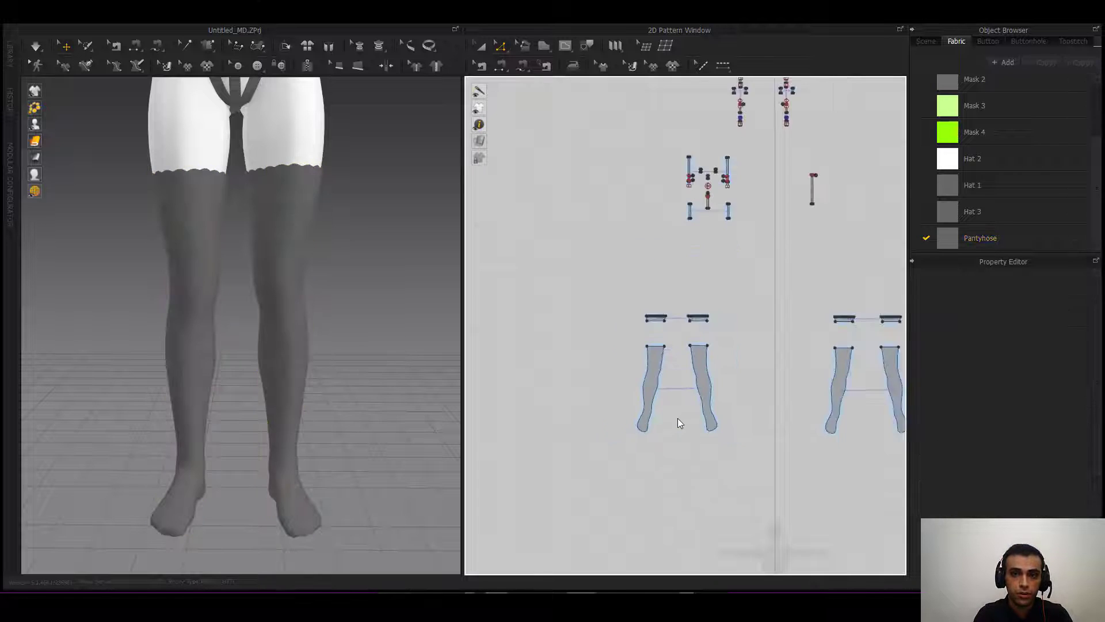
pyautogui.moveTo(678, 418); pyautogui.dragTo(623, 434, button='middle')
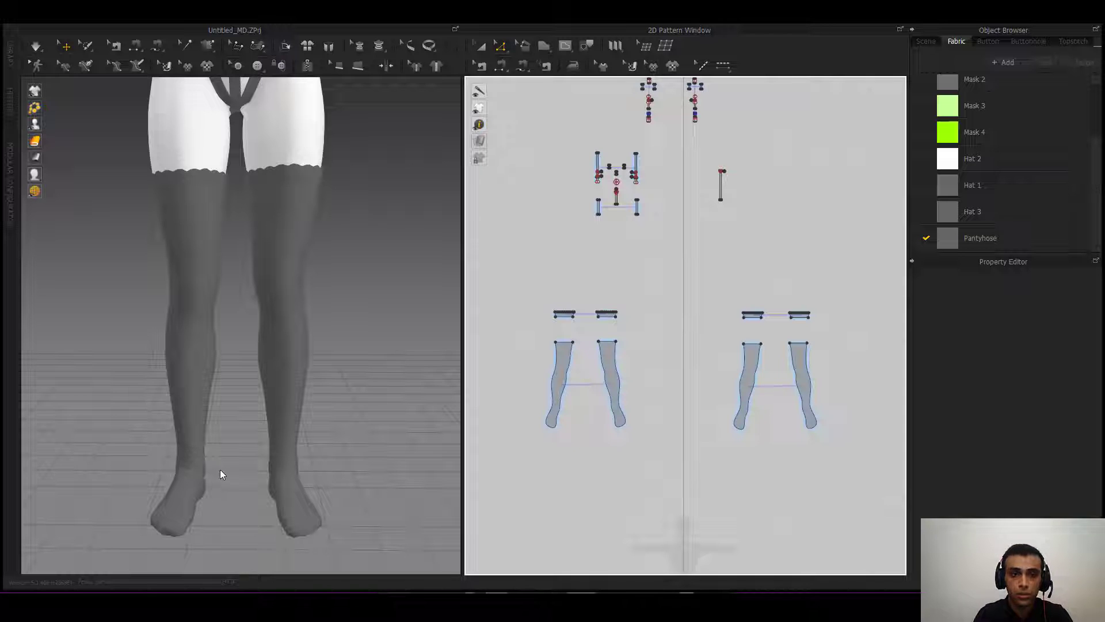
pyautogui.moveTo(220, 469); pyautogui.dragTo(244, 461, button='right')
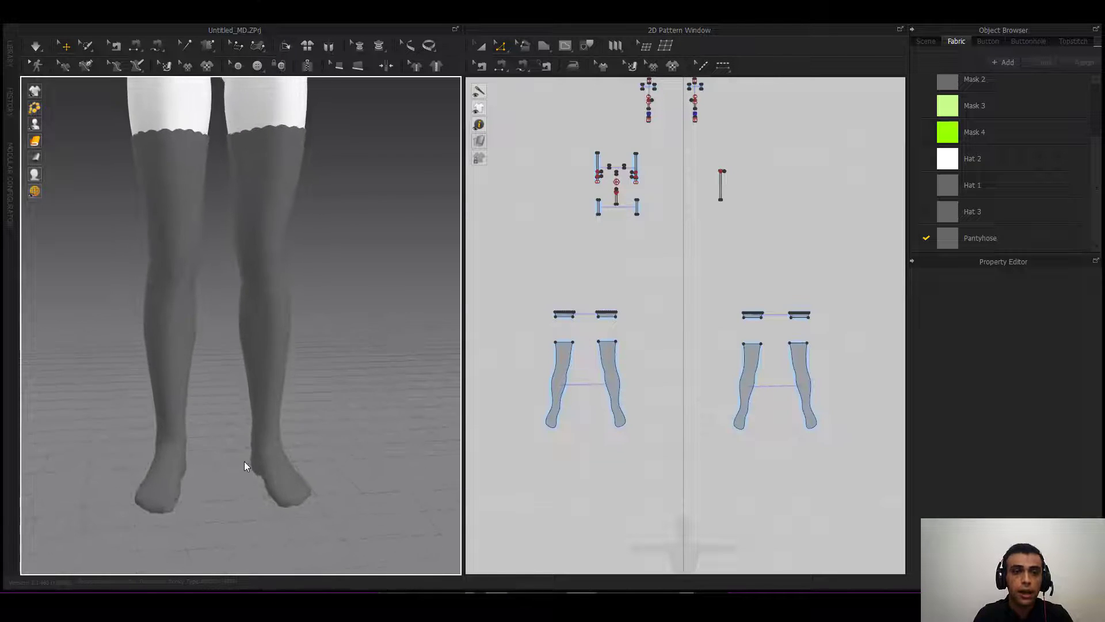
pyautogui.moveTo(858, 269); pyautogui.dragTo(615, 438)
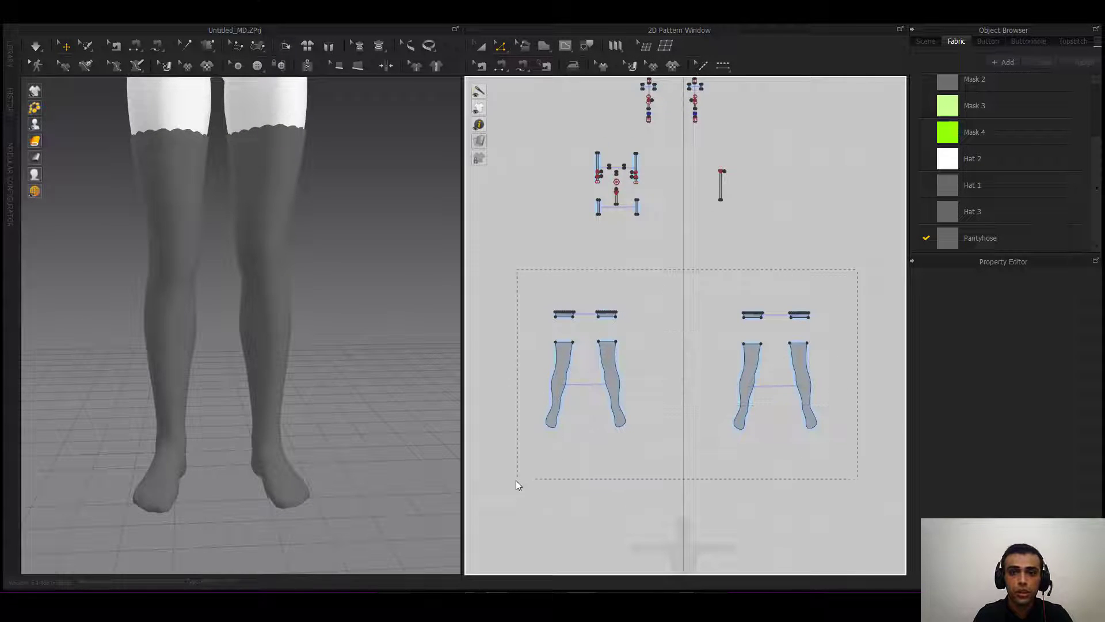
pyautogui.moveTo(515, 480); pyautogui.dragTo(524, 485)
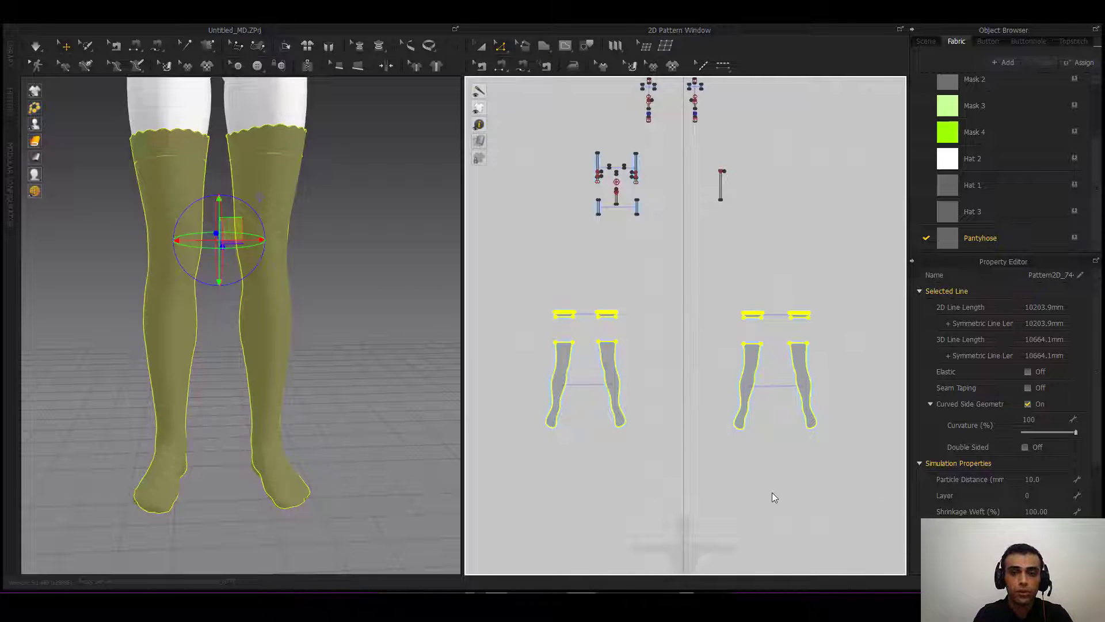
pyautogui.click(762, 457)
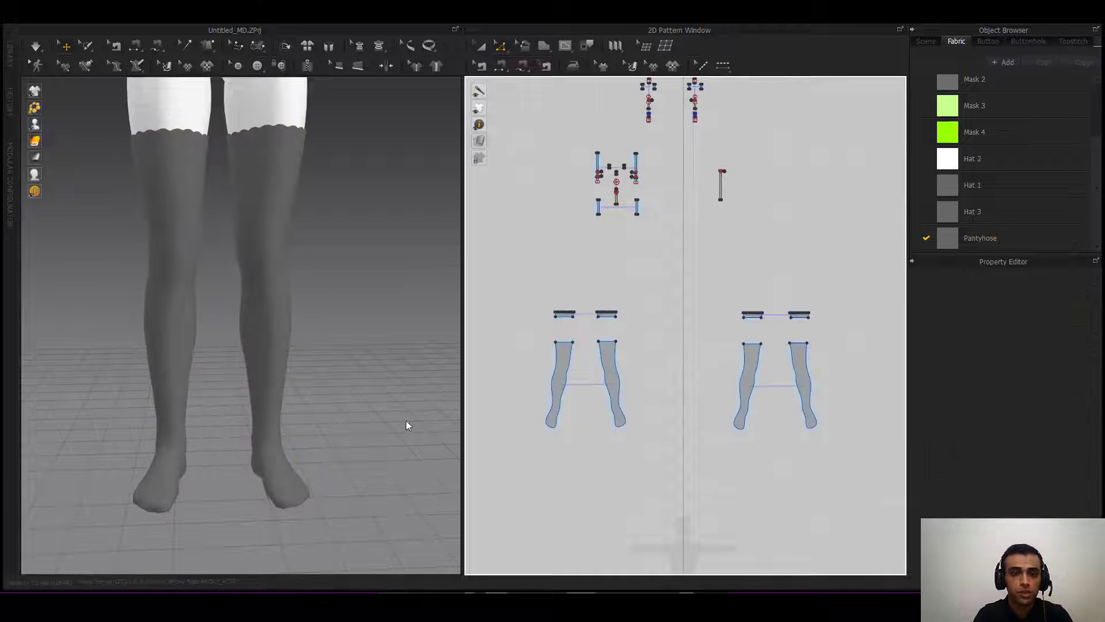
# - Select the avatar's mesh to check its skin offset and friction settings, and clear the selection
pyautogui.moveTo(404, 426); pyautogui.dragTo(379, 430, button='right')
pyautogui.moveTo(365, 388); pyautogui.dragTo(379, 418, button='middle')
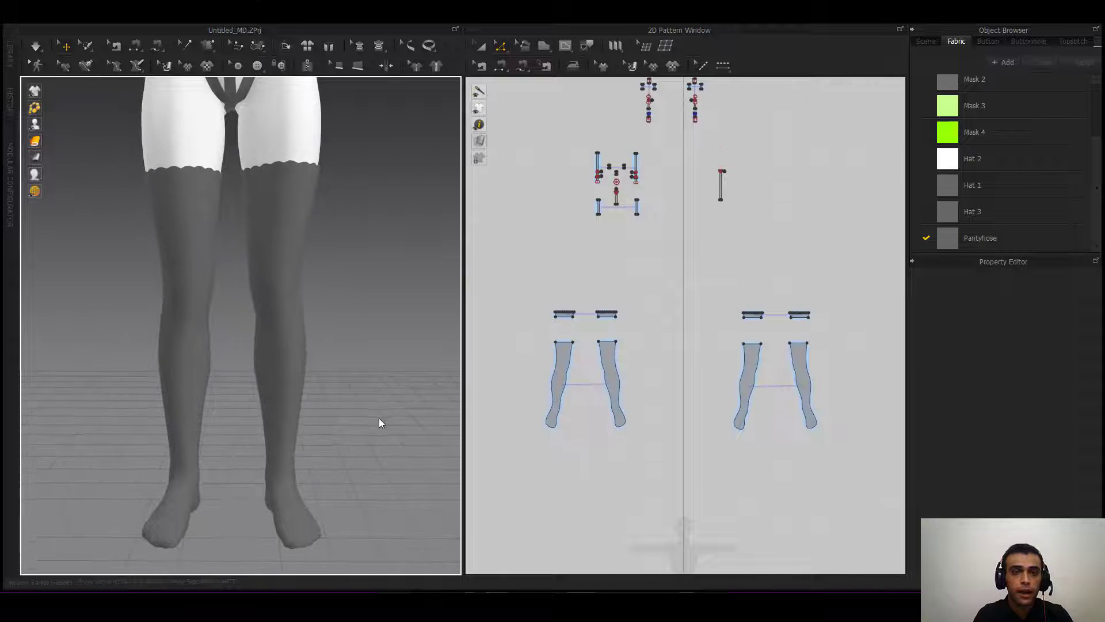
pyautogui.rightClick(289, 140)
pyautogui.click(65, 221)
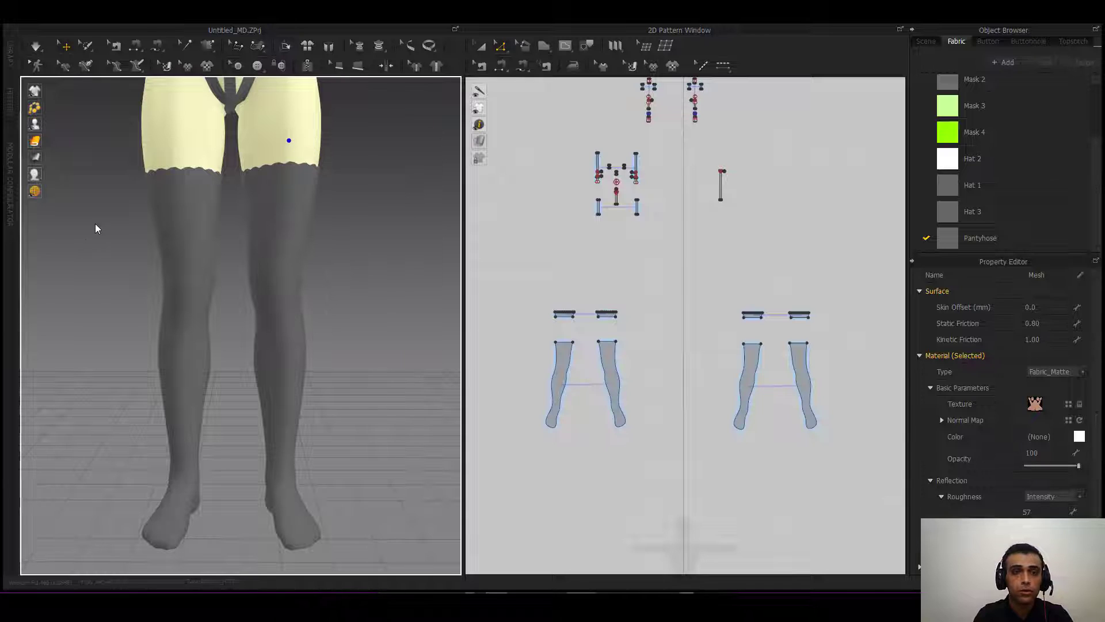
pyautogui.click(95, 223)
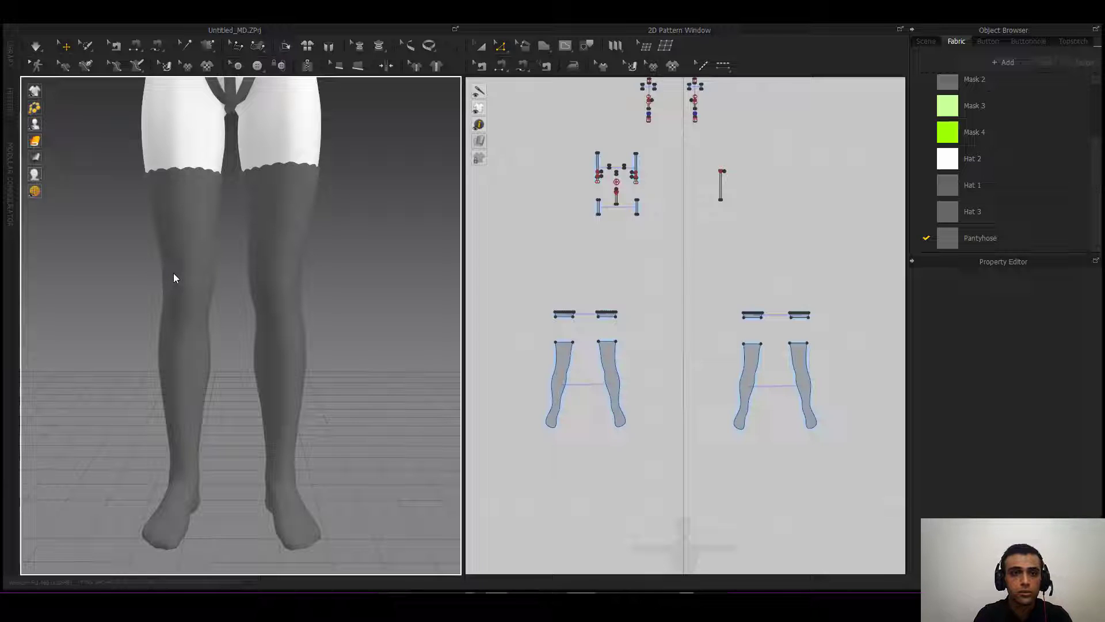
# - Run the simulation briefly to drape the stockings on the avatar's legs, and stop it
pyautogui.press('space')
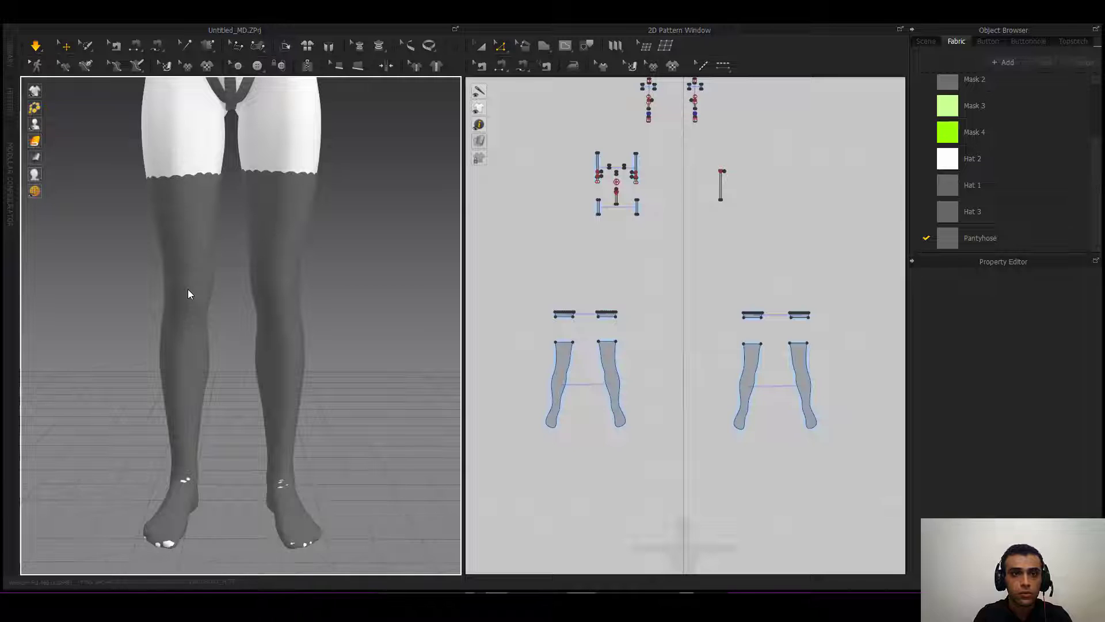
pyautogui.moveTo(187, 289); pyautogui.dragTo(198, 220, button='right')
pyautogui.press('space')
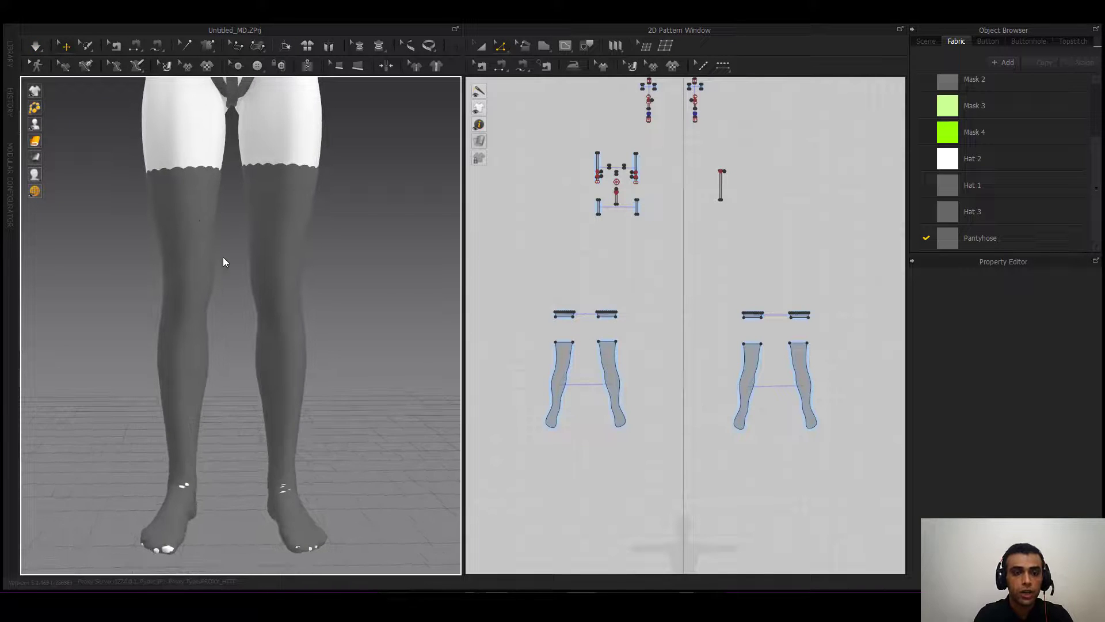
# - Check the stocking pieces' simulation properties, clear the selection, and examine the fit around the ankles and toes
pyautogui.moveTo(851, 279); pyautogui.dragTo(516, 469)
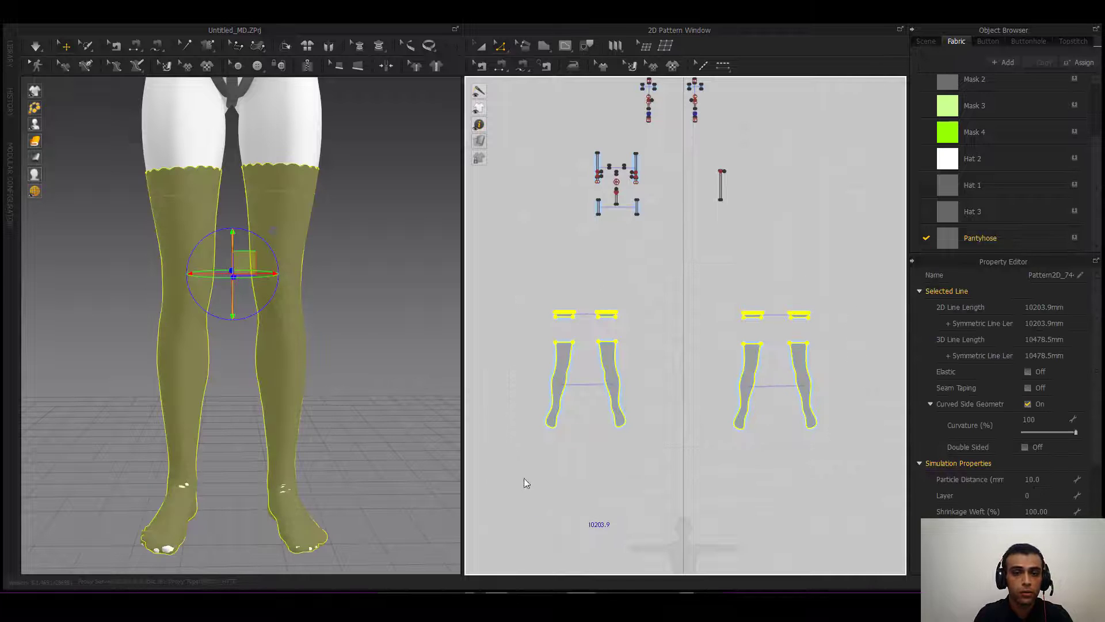
pyautogui.click(162, 512)
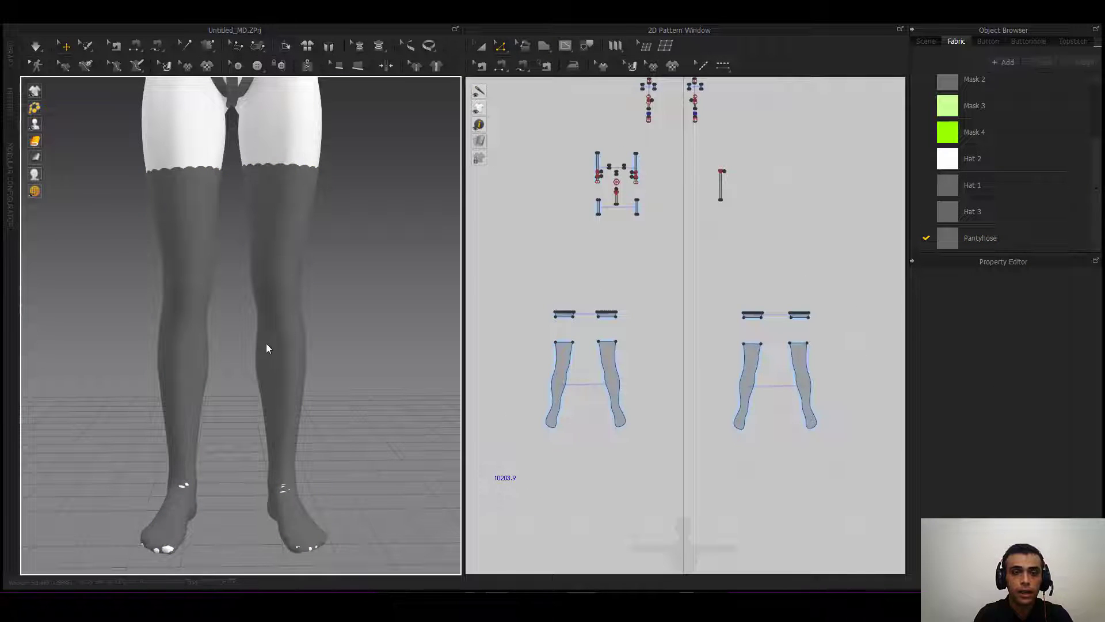
pyautogui.moveTo(276, 337); pyautogui.dragTo(274, 320, button='middle')
pyautogui.moveTo(275, 319); pyautogui.dragTo(324, 324, button='right')
pyautogui.moveTo(324, 325); pyautogui.dragTo(322, 354, button='middle')
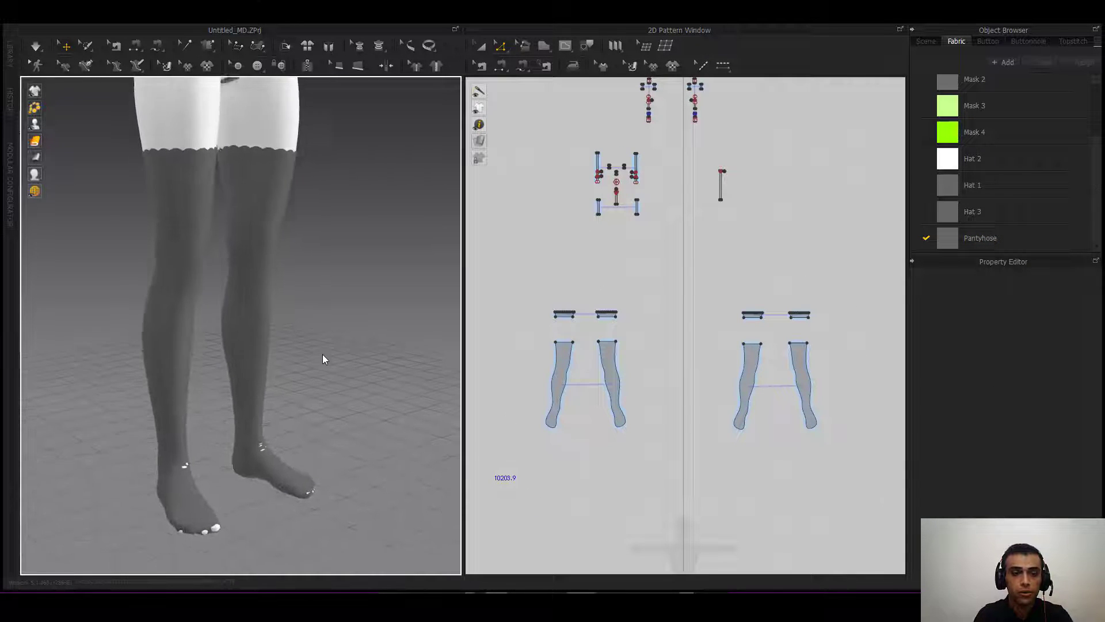
# - Set the particle distance of all the stocking pattern pieces to 5 mm and clear the selection
pyautogui.moveTo(857, 271); pyautogui.dragTo(511, 501)
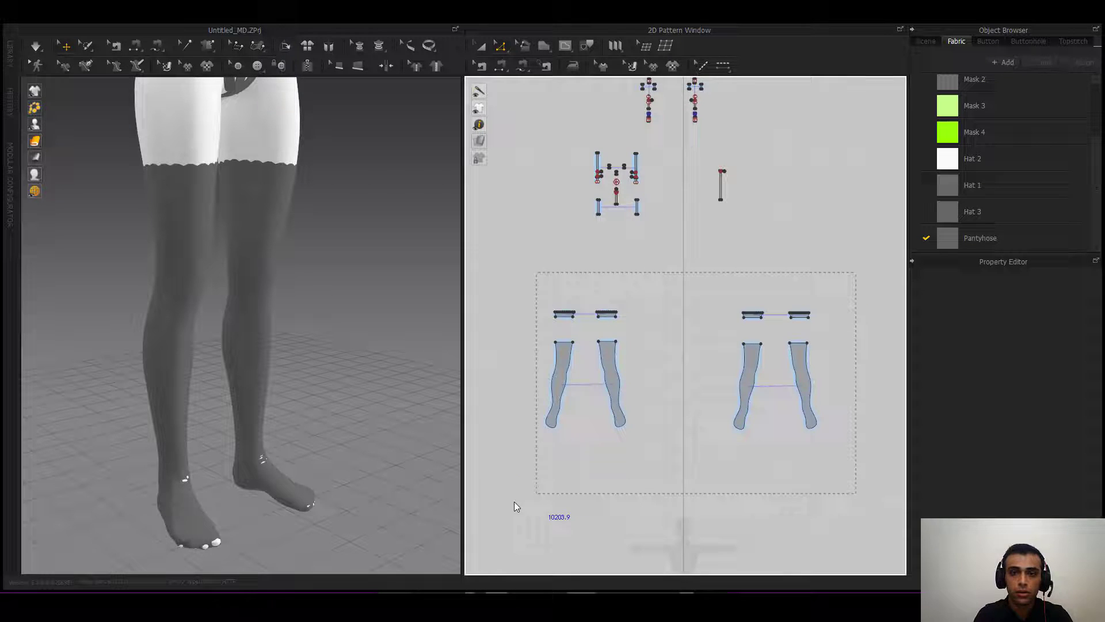
pyautogui.click(1045, 482)
pyautogui.write('5')
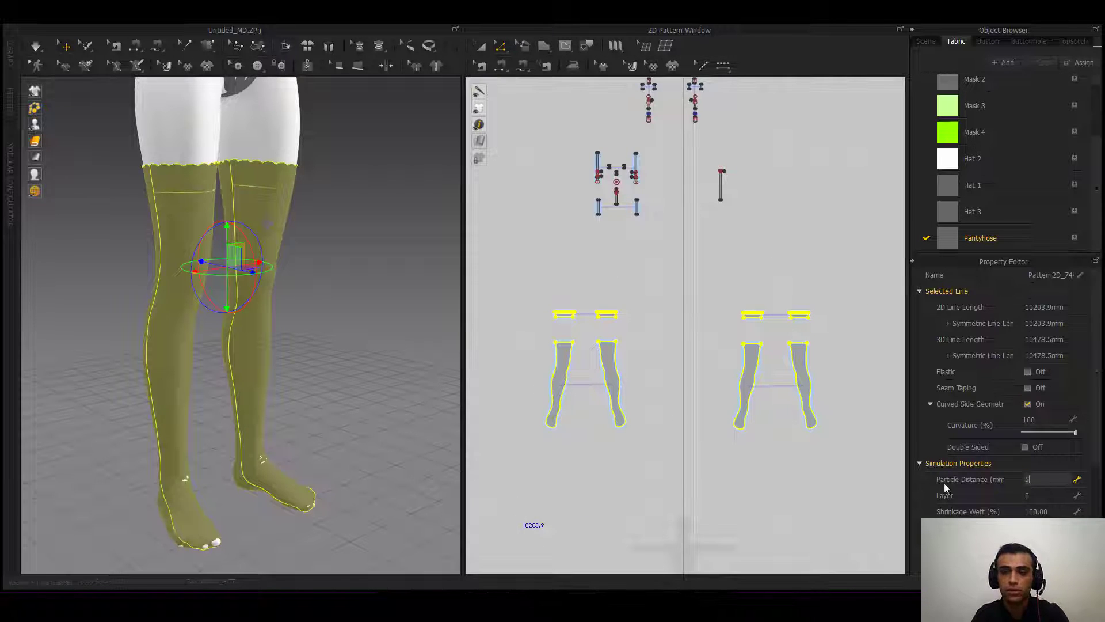
pyautogui.press('Return')
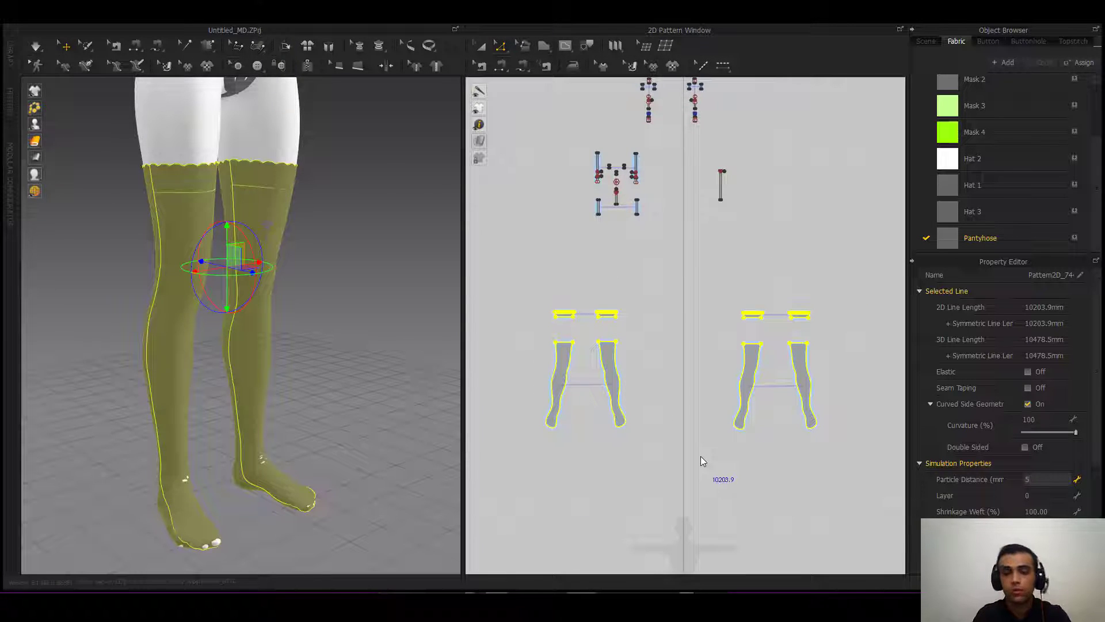
pyautogui.click(618, 489)
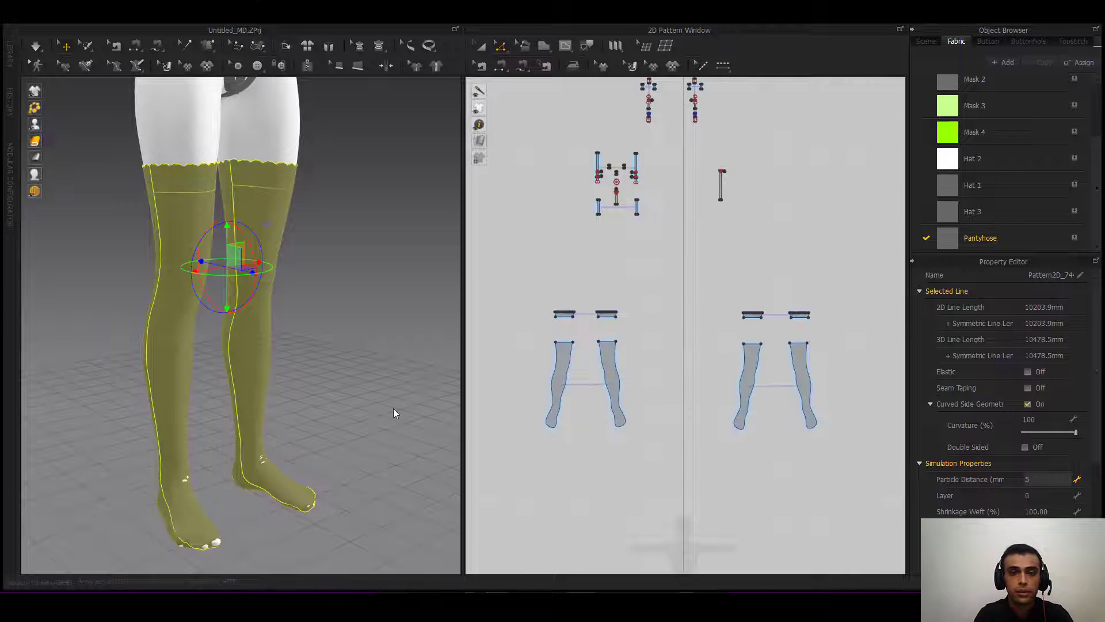
# - Simulate the stockings again, pulling the fabric over the avatar's foot and toes while it runs, and stop the simulation
pyautogui.moveTo(398, 404); pyautogui.dragTo(384, 402, button='right')
pyautogui.press('space')
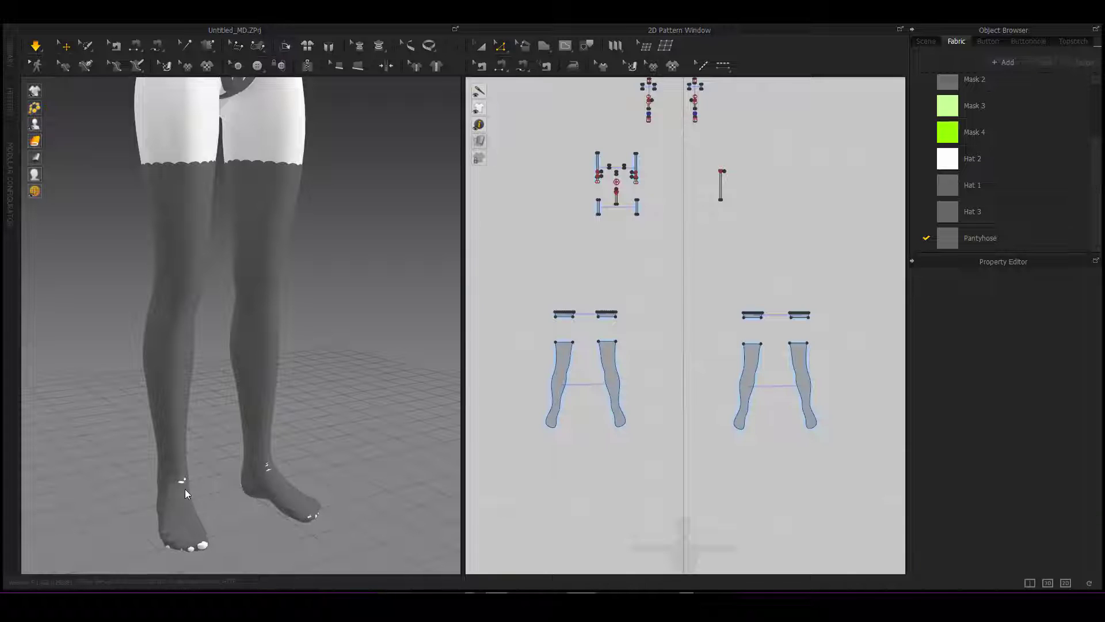
pyautogui.moveTo(239, 465); pyautogui.dragTo(236, 395, button='middle')
pyautogui.scroll(3, 268, 388)
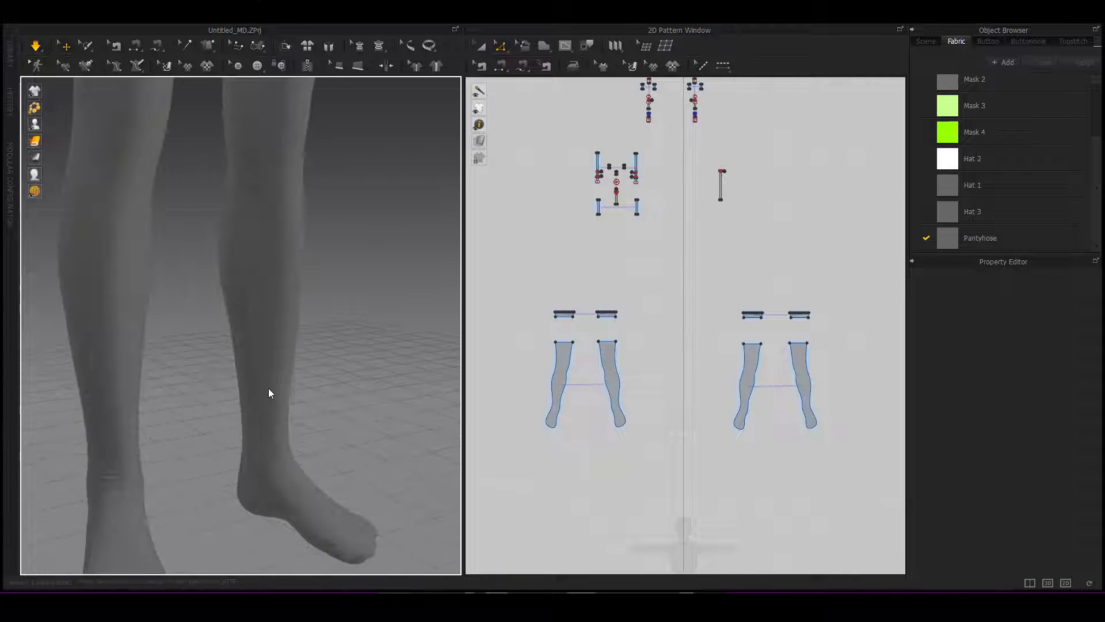
pyautogui.scroll(-3, 151, 500)
pyautogui.click(131, 514)
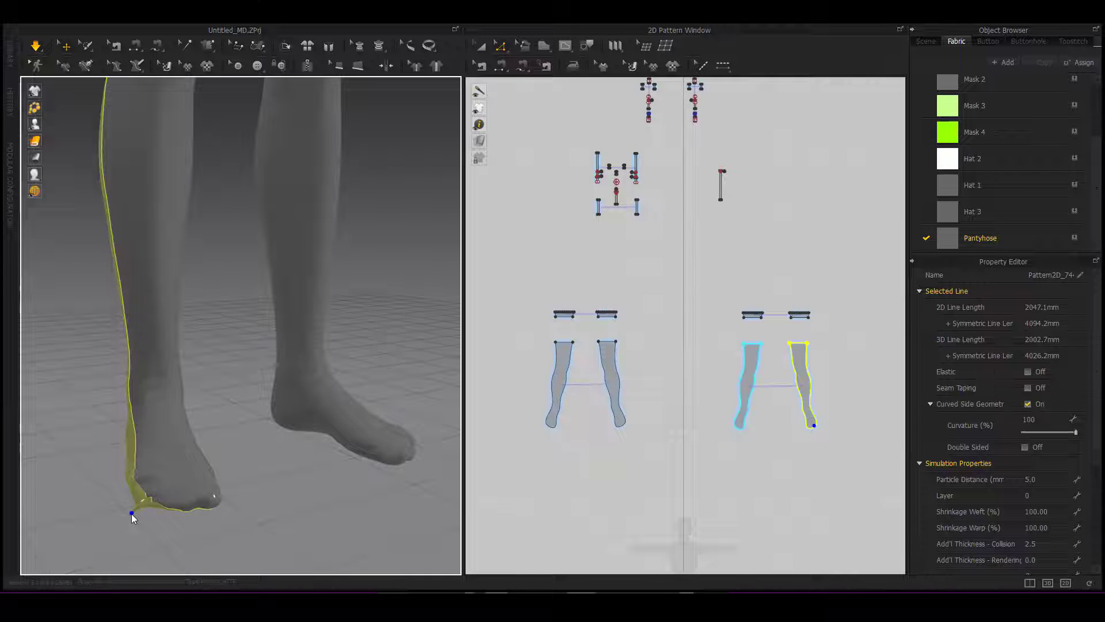
pyautogui.moveTo(149, 494); pyautogui.dragTo(212, 494)
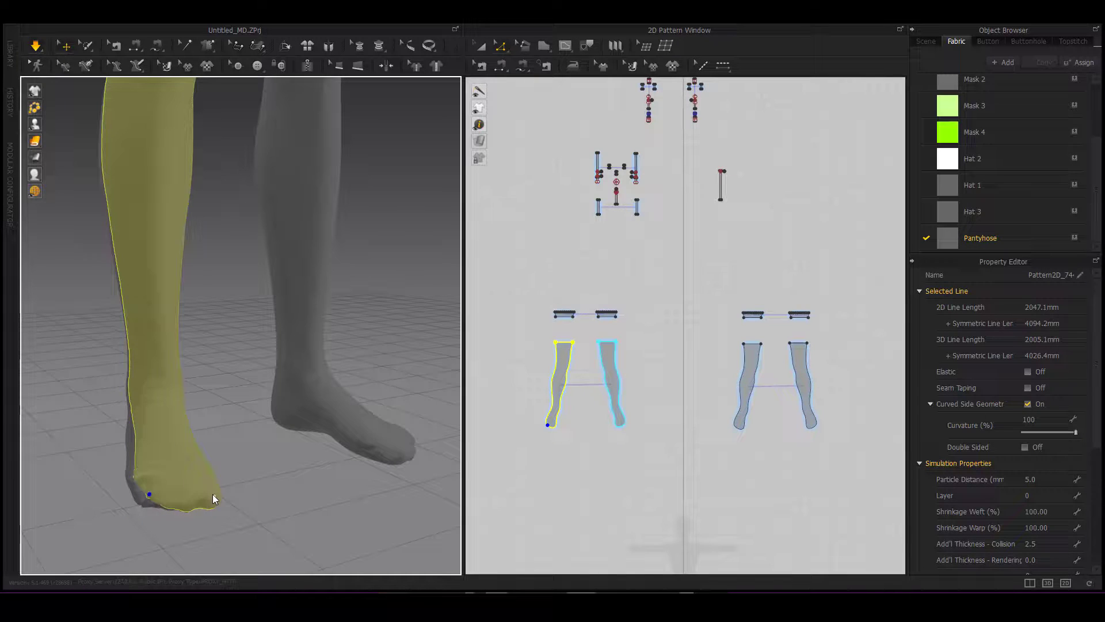
pyautogui.click(258, 464)
pyautogui.scroll(-3, 268, 400)
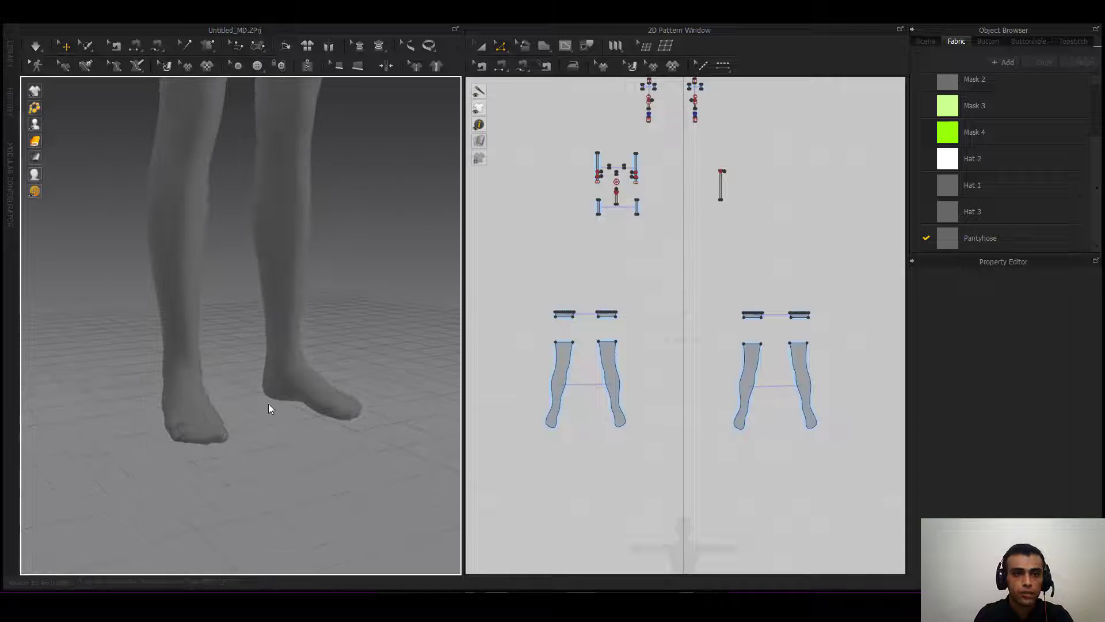
# - Examine the simulated stockings along the legs, check the avatar's surface settings, and clear the selection
pyautogui.moveTo(268, 403); pyautogui.dragTo(240, 471, button='middle')
pyautogui.moveTo(241, 471); pyautogui.dragTo(235, 392, button='right')
pyautogui.moveTo(234, 391); pyautogui.dragTo(254, 532, button='middle')
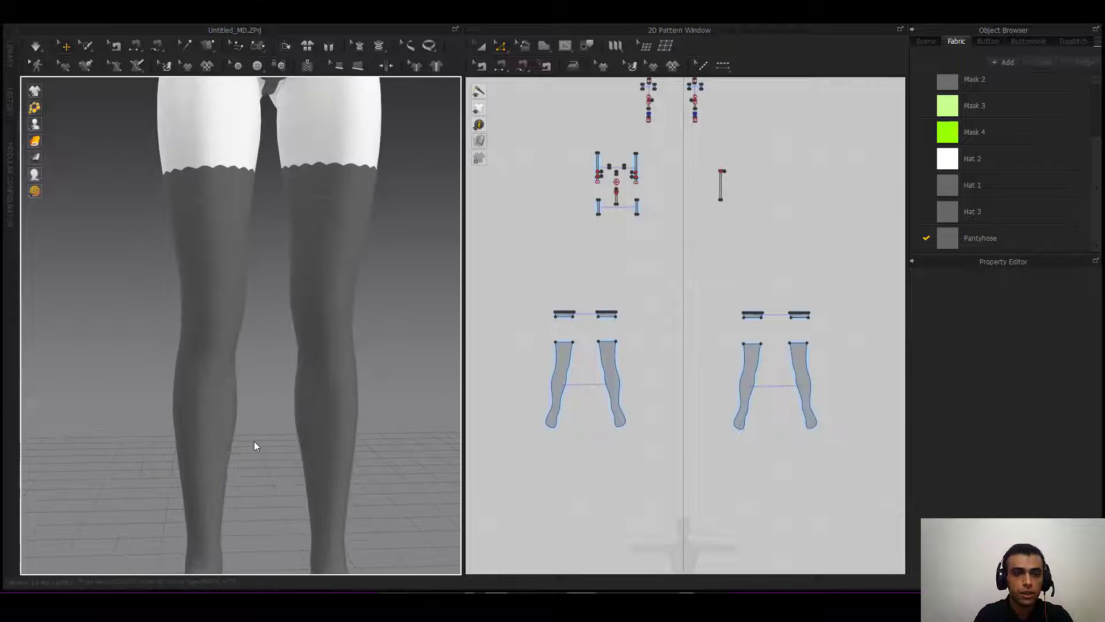
pyautogui.scroll(-2, 254, 441)
pyautogui.moveTo(254, 441); pyautogui.dragTo(220, 427, button='middle')
pyautogui.scroll(-2, 235, 403)
pyautogui.click(188, 195)
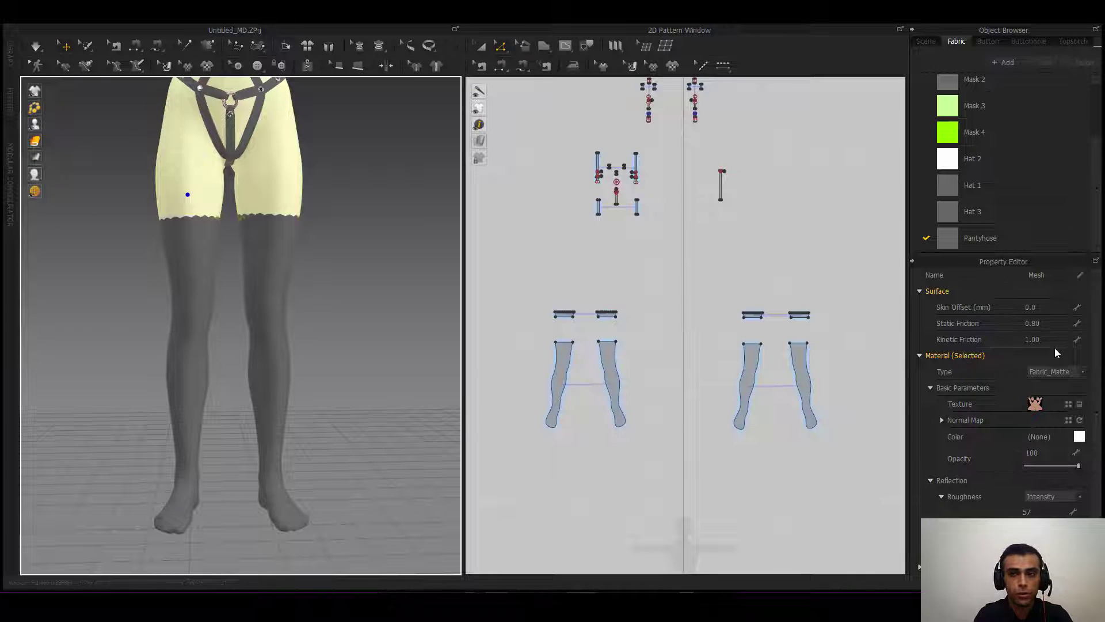
pyautogui.click(372, 334)
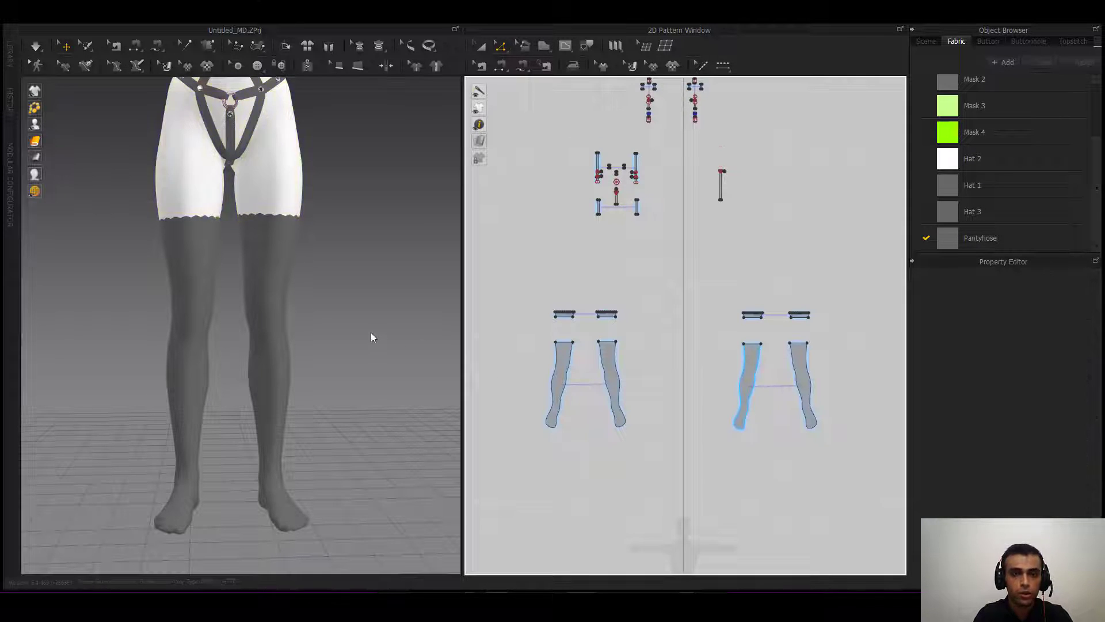
# - Examine the stockings along both legs and the complete outfit on the avatar from the front and at an angle
pyautogui.moveTo(369, 334); pyautogui.dragTo(343, 342, button='middle')
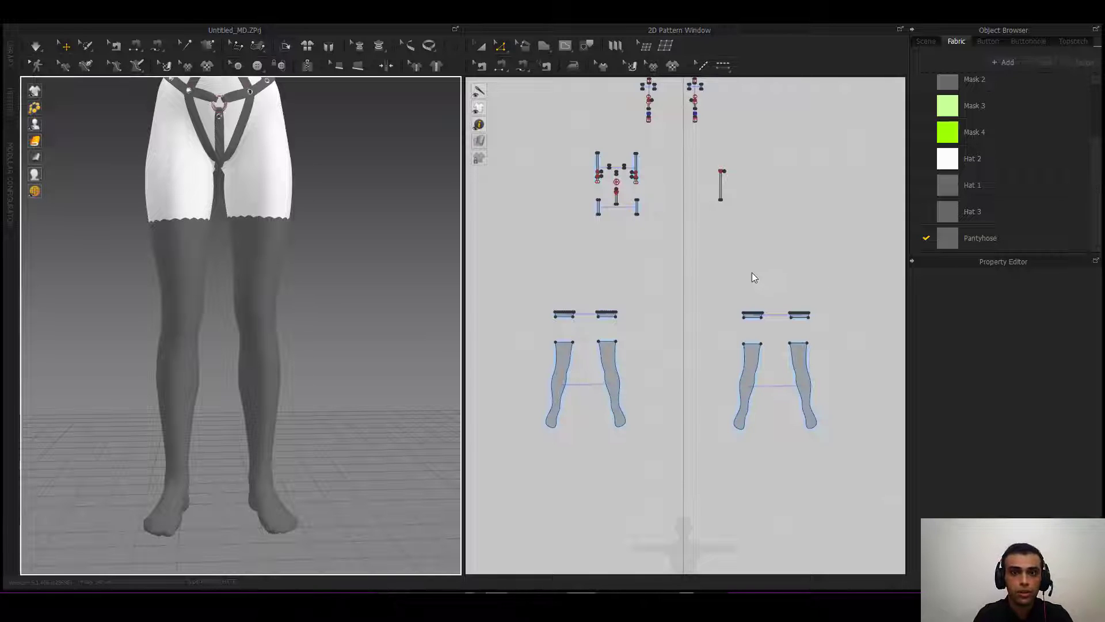
pyautogui.scroll(-5, 743, 270)
pyautogui.moveTo(743, 402); pyautogui.dragTo(728, 383, button='middle')
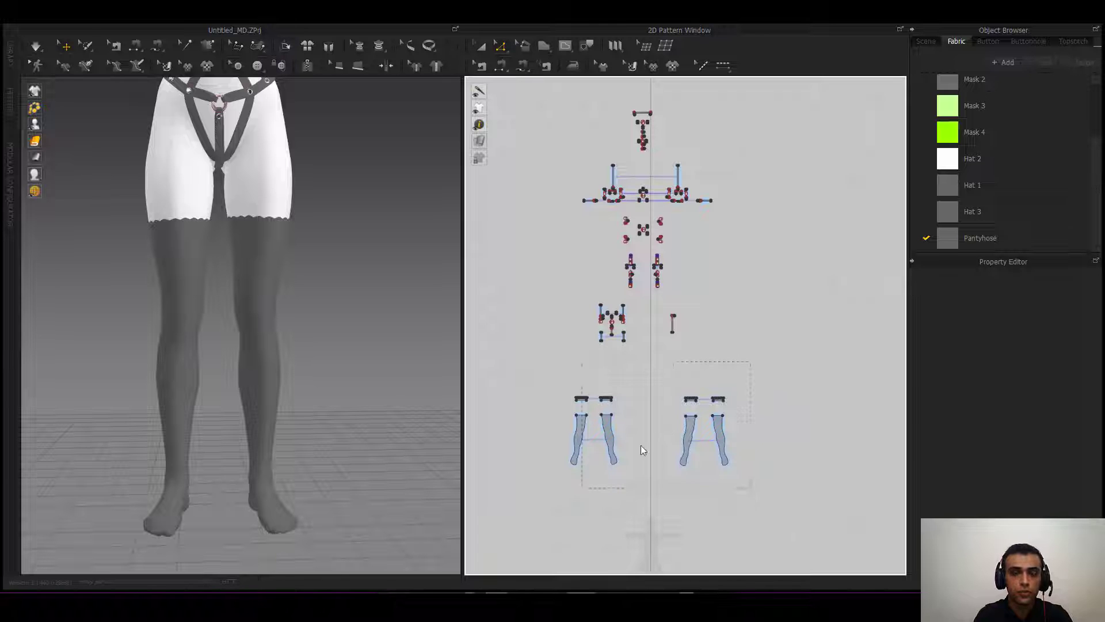
pyautogui.moveTo(641, 444); pyautogui.dragTo(741, 388)
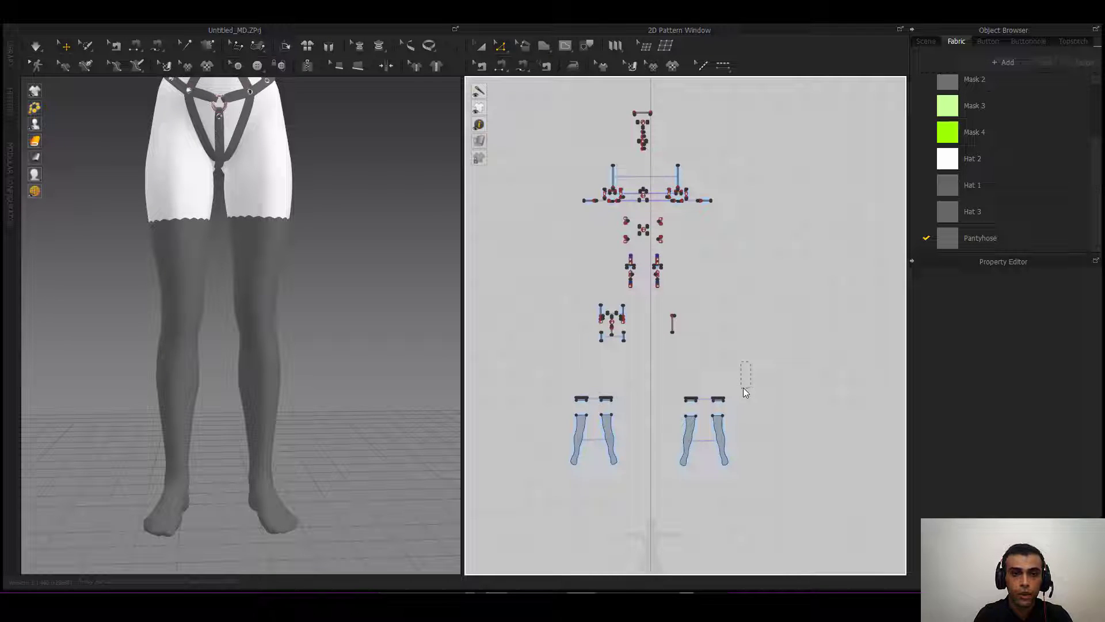
pyautogui.moveTo(377, 379); pyautogui.dragTo(353, 379, button='right')
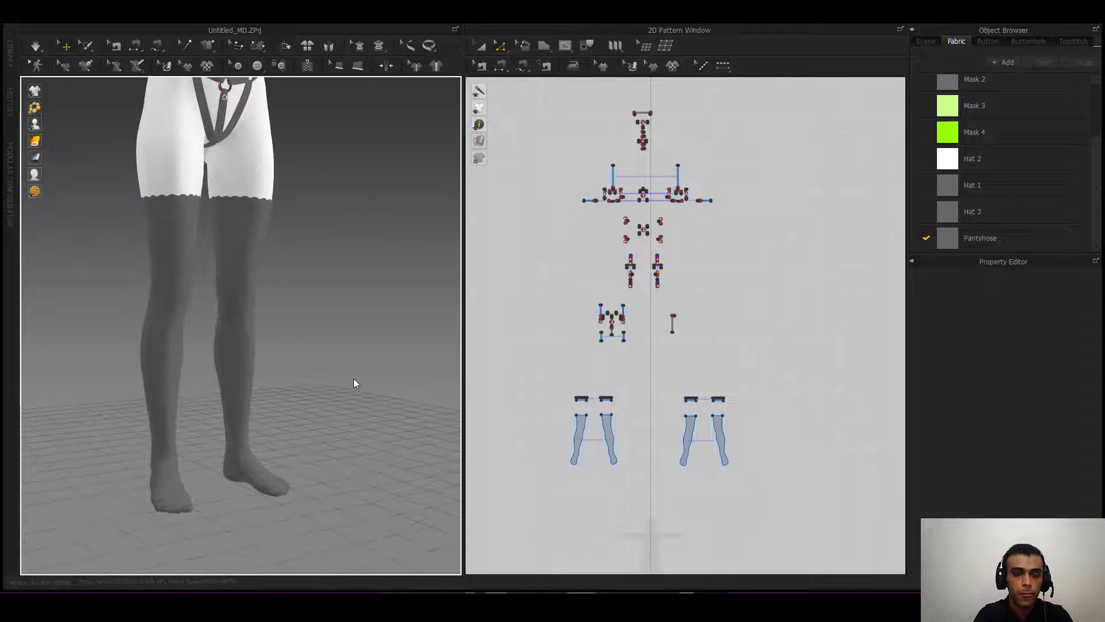
pyautogui.moveTo(354, 379); pyautogui.dragTo(379, 393, button='middle')
pyautogui.moveTo(379, 393); pyautogui.dragTo(340, 389, button='right')
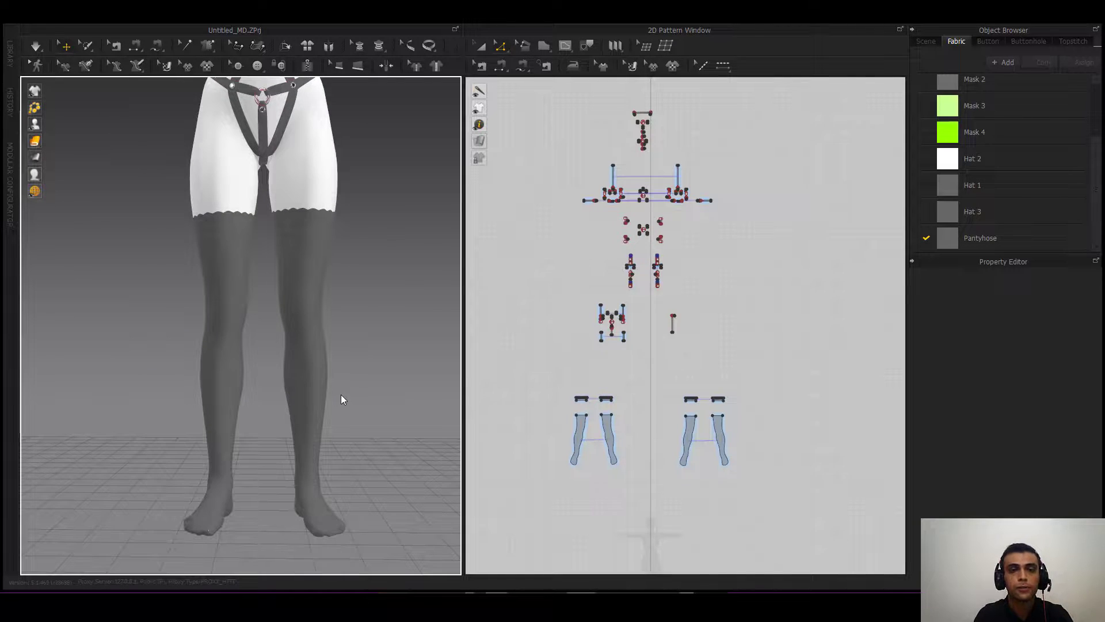
pyautogui.scroll(-5, 342, 397)
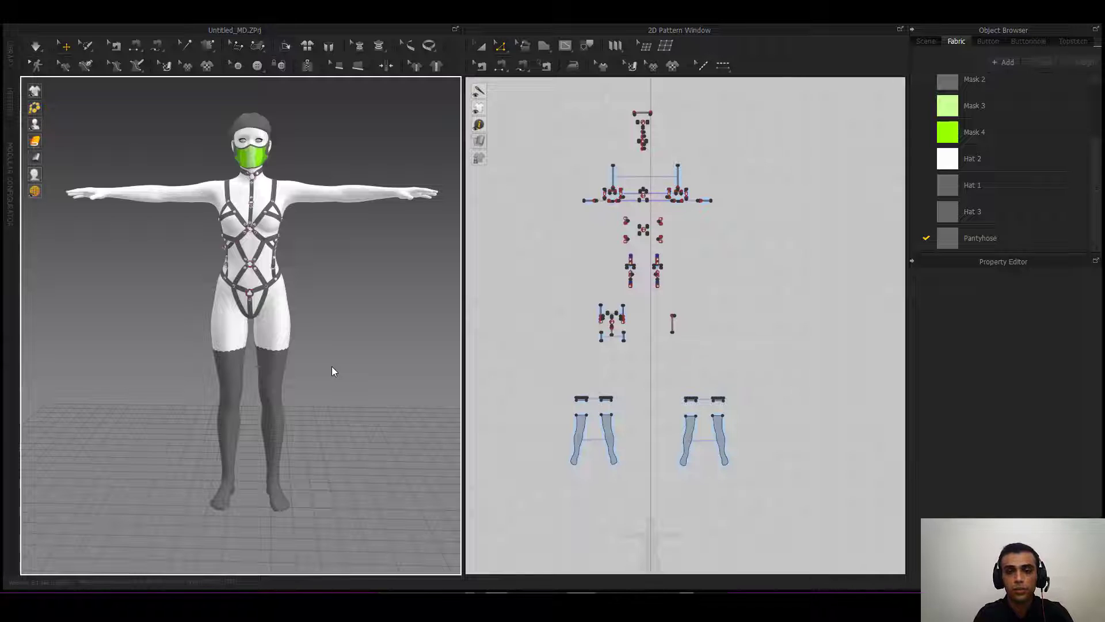
pyautogui.moveTo(329, 442); pyautogui.dragTo(364, 418, button='middle')
pyautogui.moveTo(364, 419); pyautogui.dragTo(282, 473, button='right')
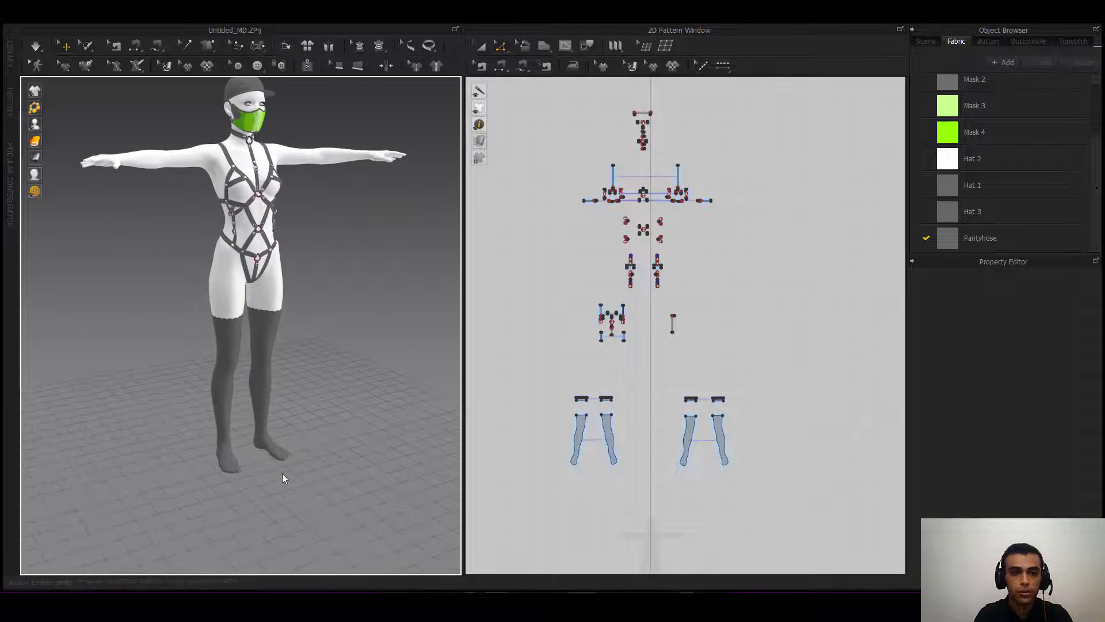
# - Run the simulation with the soles of the feet in view, stop it, and open the simulation properties to check the ground collision settings
pyautogui.scroll(5, 282, 474)
pyautogui.moveTo(282, 474); pyautogui.dragTo(278, 364, button='middle')
pyautogui.moveTo(278, 382); pyautogui.dragTo(235, 364, button='right')
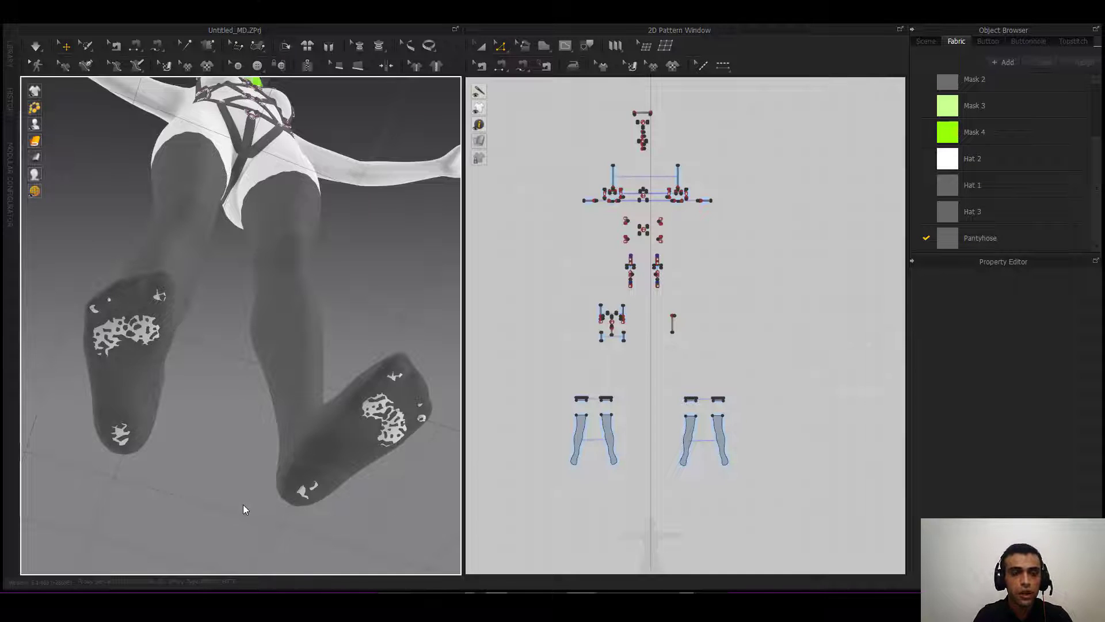
pyautogui.press('space')
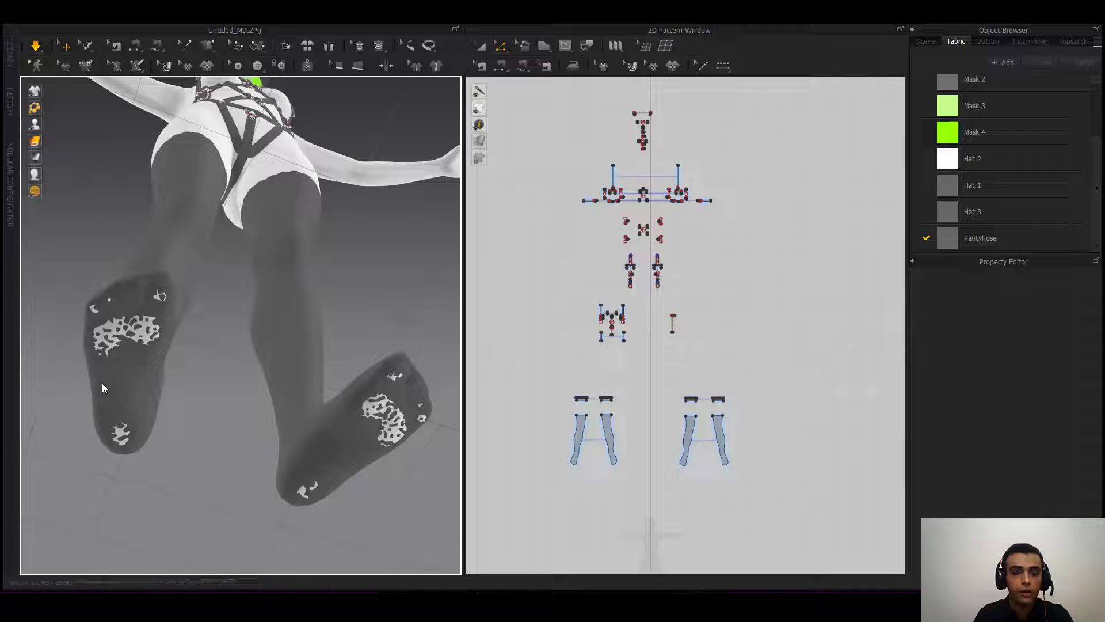
pyautogui.rightClick(201, 377)
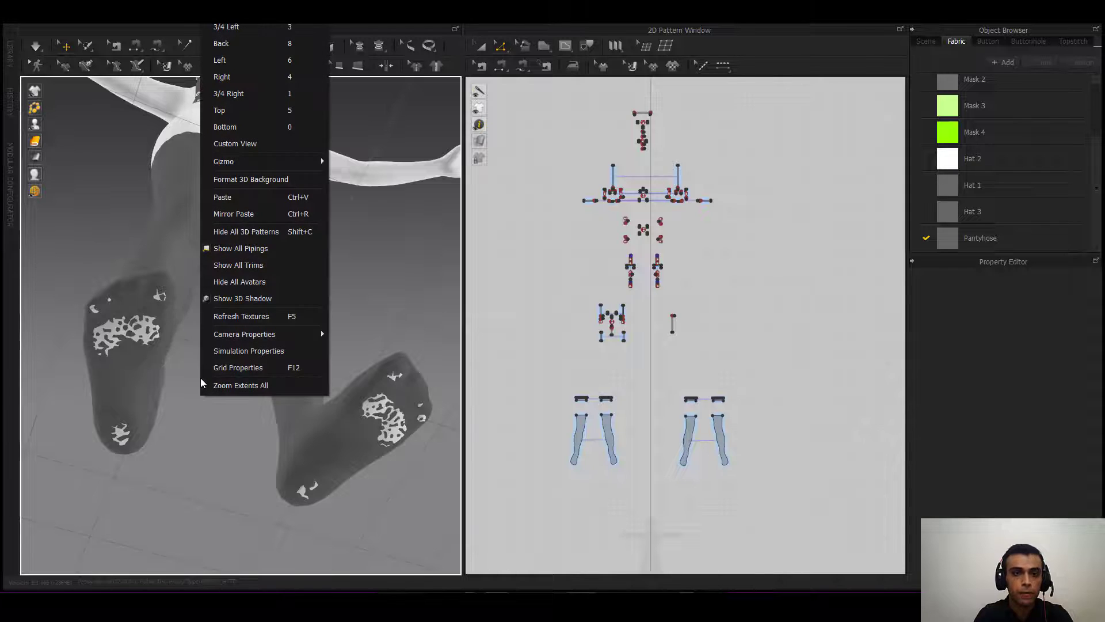
pyautogui.click(214, 351)
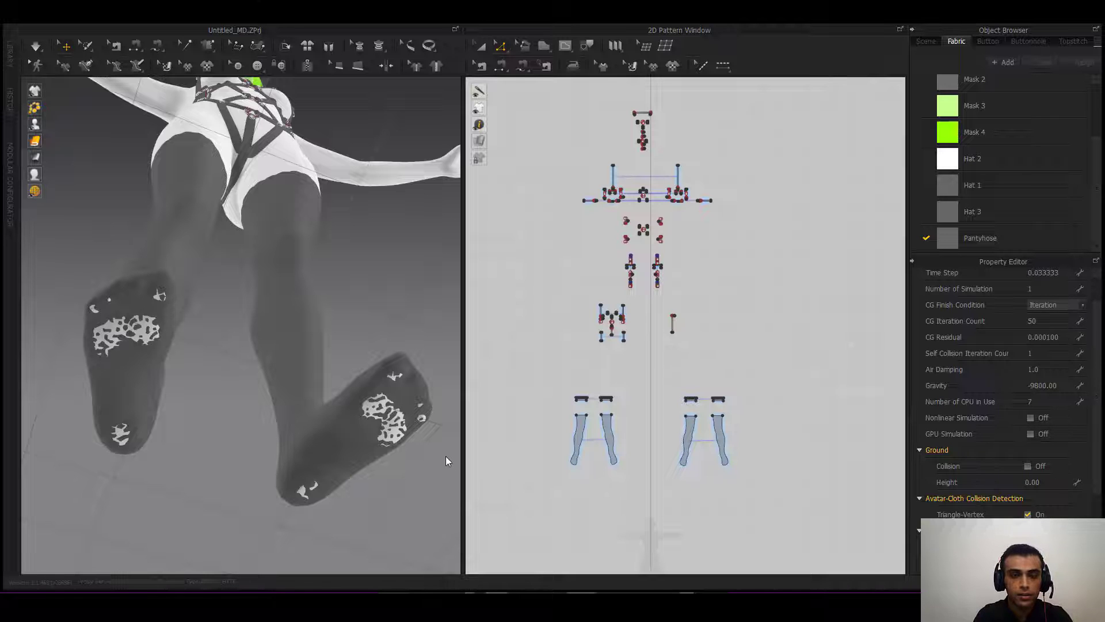
# - Simulate the stockings again, pulling the fabric outward at the soles and toes of both feet to cover the exposed skin, and stop the simulation
pyautogui.press('space')
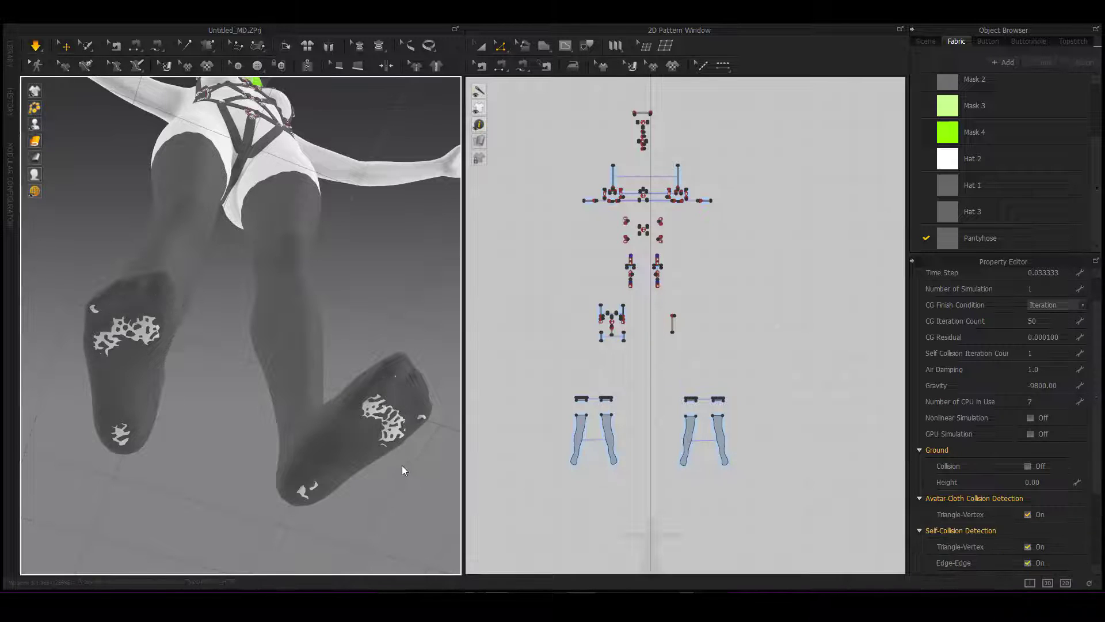
pyautogui.moveTo(390, 439); pyautogui.dragTo(403, 512)
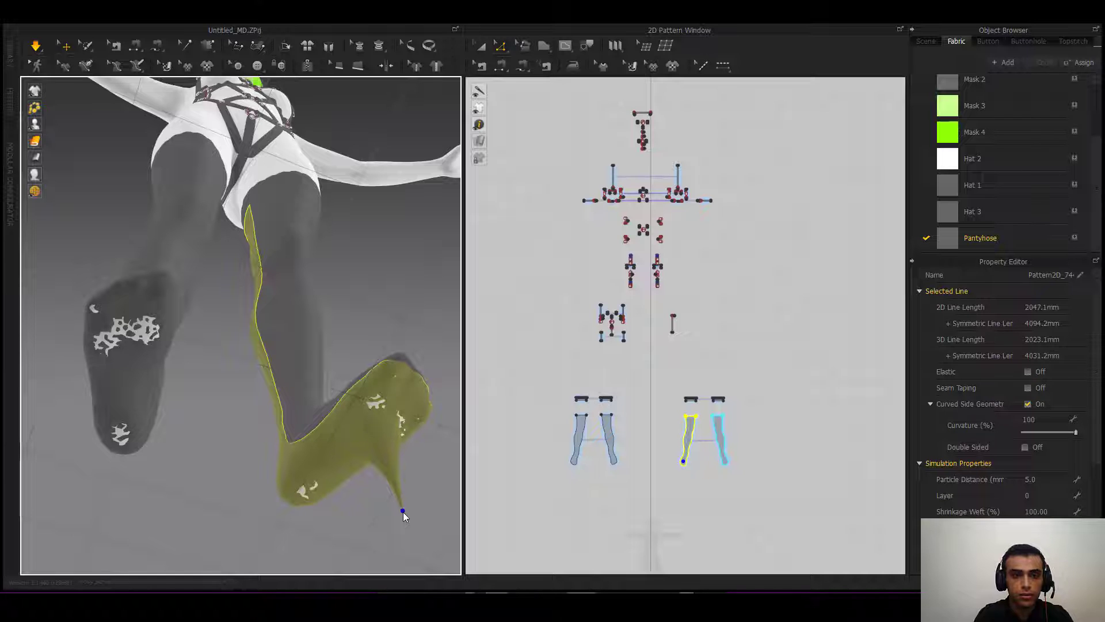
pyautogui.moveTo(403, 512); pyautogui.dragTo(403, 512)
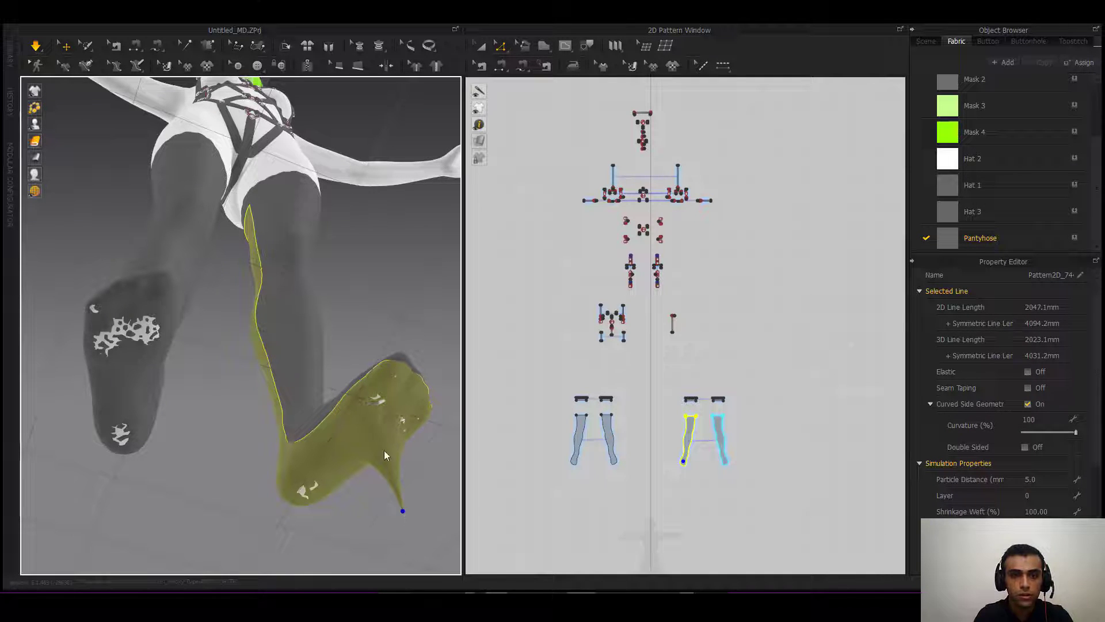
pyautogui.moveTo(378, 399); pyautogui.dragTo(411, 481)
pyautogui.moveTo(314, 489); pyautogui.dragTo(346, 566)
pyautogui.moveTo(148, 423); pyautogui.dragTo(395, 453, button='right')
pyautogui.moveTo(187, 305); pyautogui.dragTo(212, 376)
pyautogui.moveTo(247, 295); pyautogui.dragTo(251, 341)
pyautogui.moveTo(226, 307); pyautogui.dragTo(233, 377)
pyautogui.moveTo(128, 365); pyautogui.dragTo(120, 438)
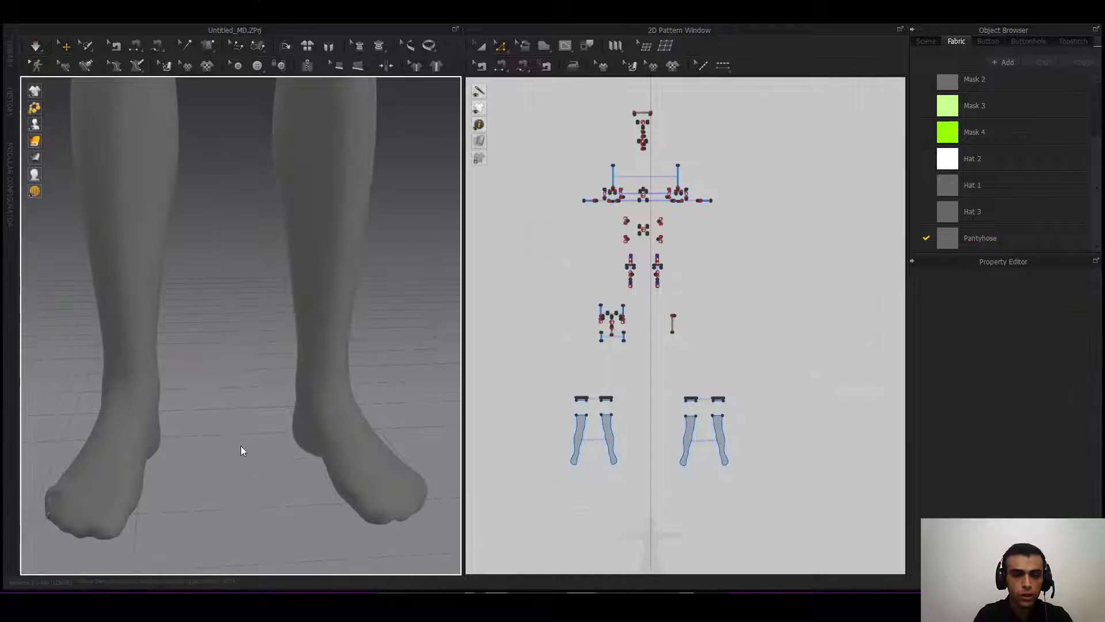
# - Select all the pattern pieces of the outfit, check their shared simulation properties, and clear the selection
pyautogui.scroll(-5, 241, 446)
pyautogui.moveTo(256, 319); pyautogui.dragTo(251, 464, button='middle')
pyautogui.moveTo(251, 464); pyautogui.dragTo(239, 453, button='right')
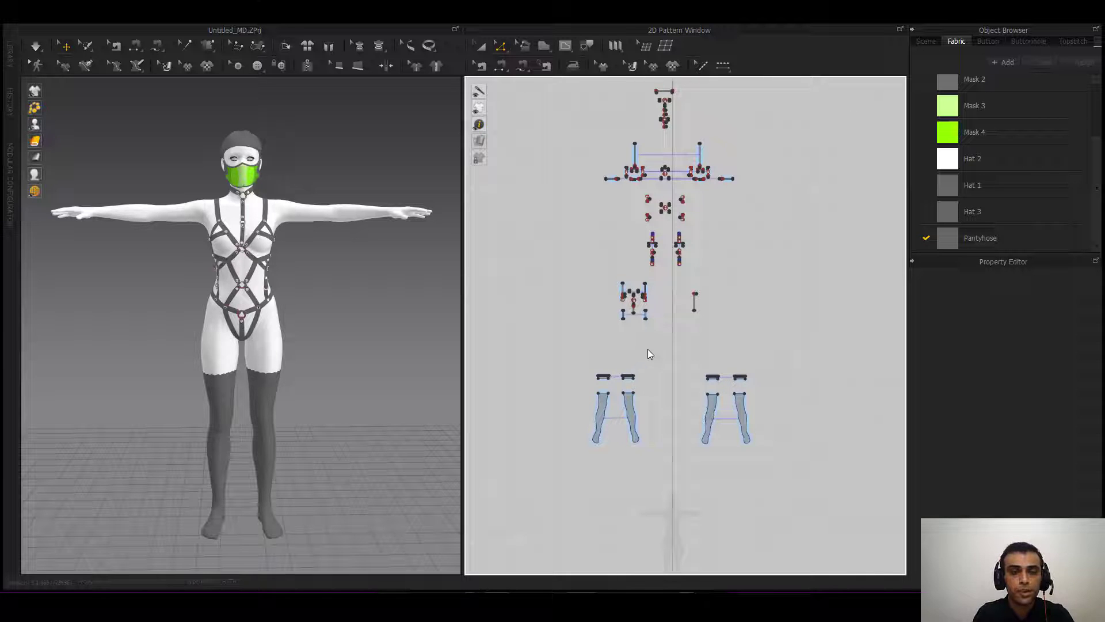
pyautogui.scroll(-3, 676, 326)
pyautogui.moveTo(676, 334); pyautogui.dragTo(658, 409, button='middle')
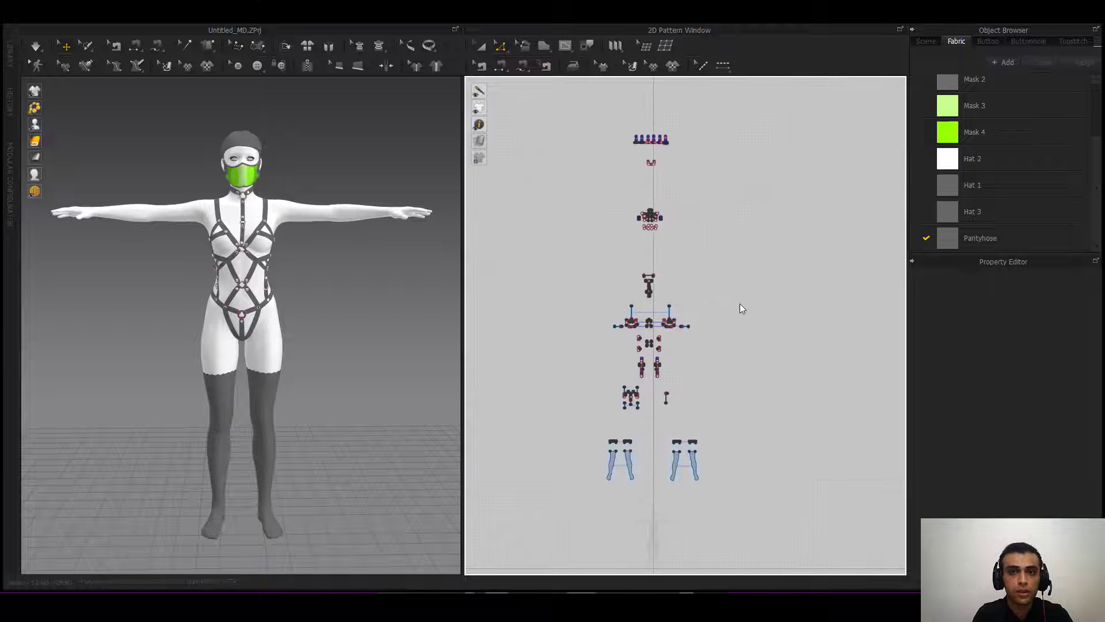
pyautogui.moveTo(741, 304)
pyautogui.mouseDown(button='middle')
pyautogui.moveTo(735, 328)
pyautogui.moveTo(739, 300)
pyautogui.mouseUp(button='middle')
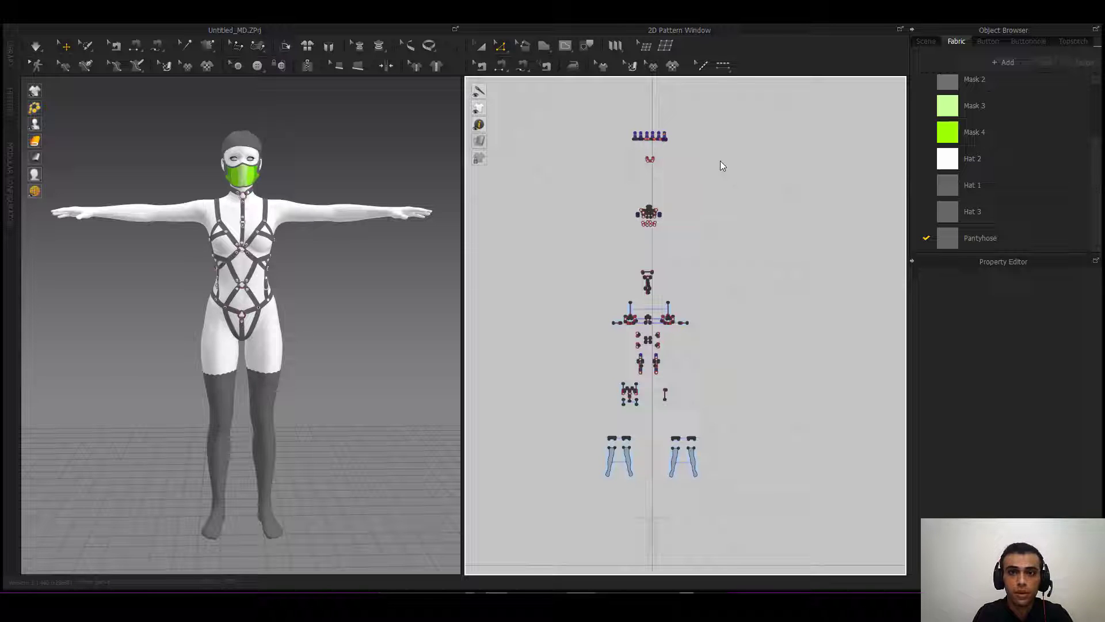
pyautogui.moveTo(535, 431); pyautogui.dragTo(508, 507)
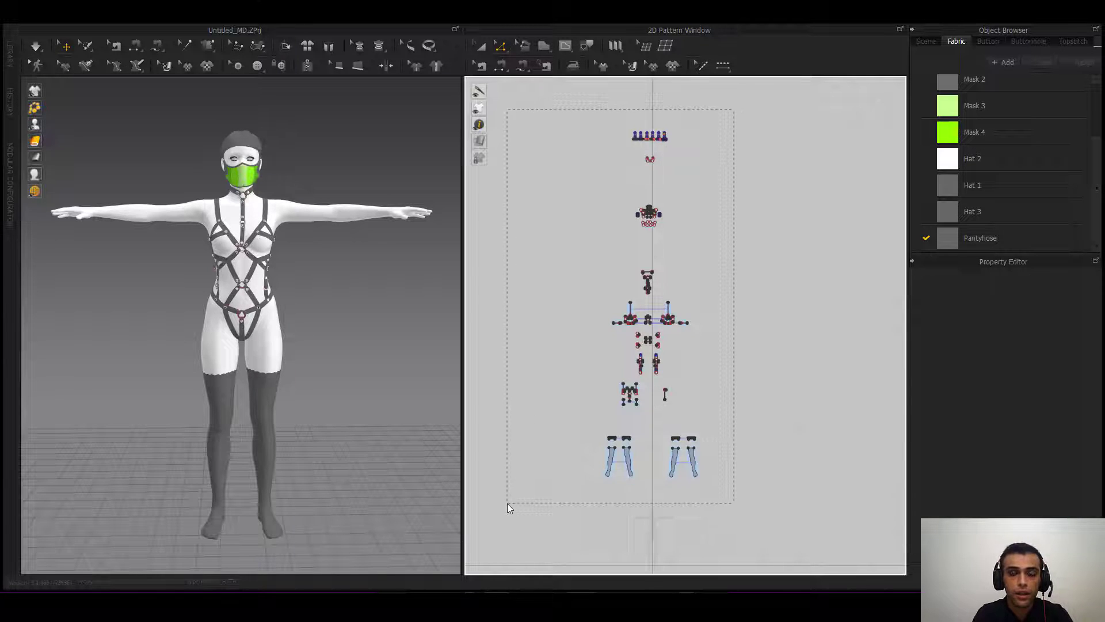
pyautogui.scroll(-1, 1007, 450)
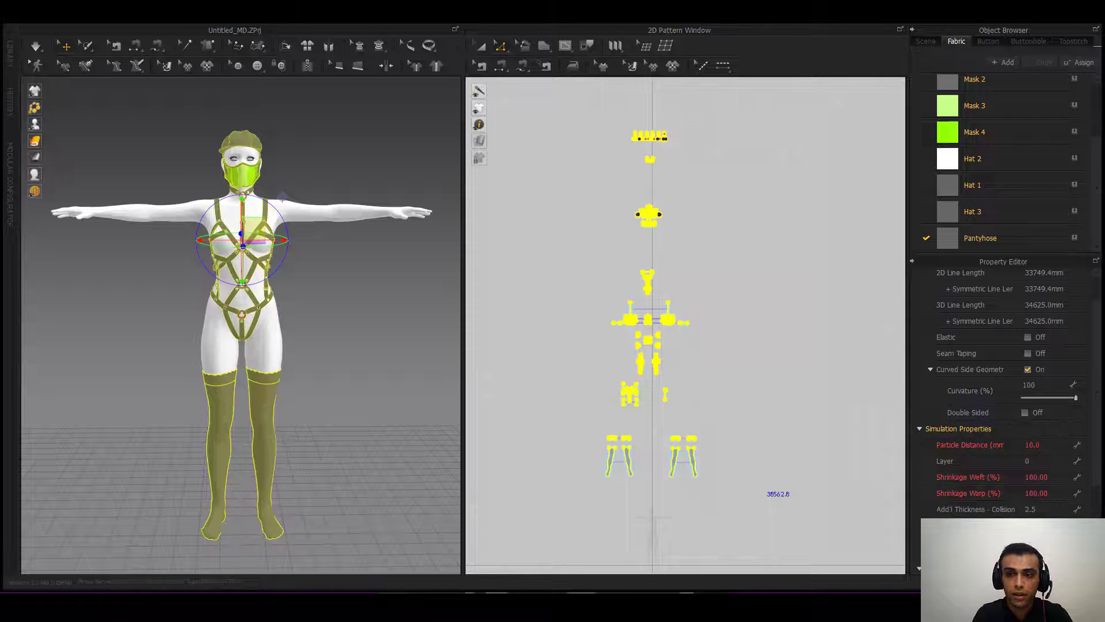
pyautogui.click(620, 362)
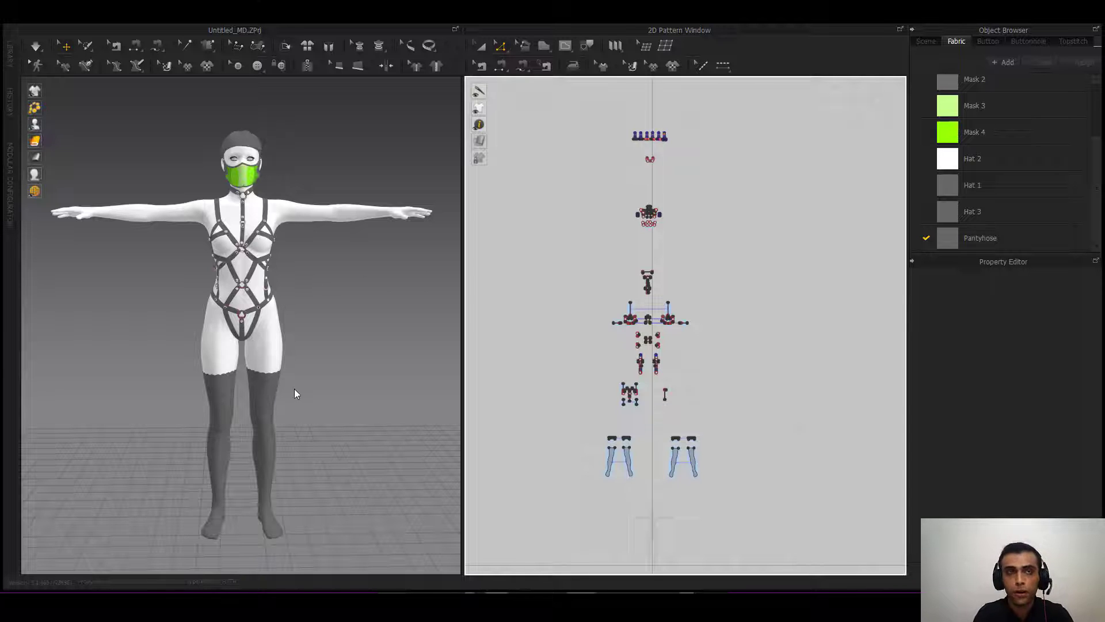
# - Examine the full outfit on the avatar and the harness up close, from the hips up to the collar
pyautogui.scroll(4, 271, 399)
pyautogui.scroll(-4, 261, 361)
pyautogui.moveTo(261, 361); pyautogui.dragTo(323, 387, button='right')
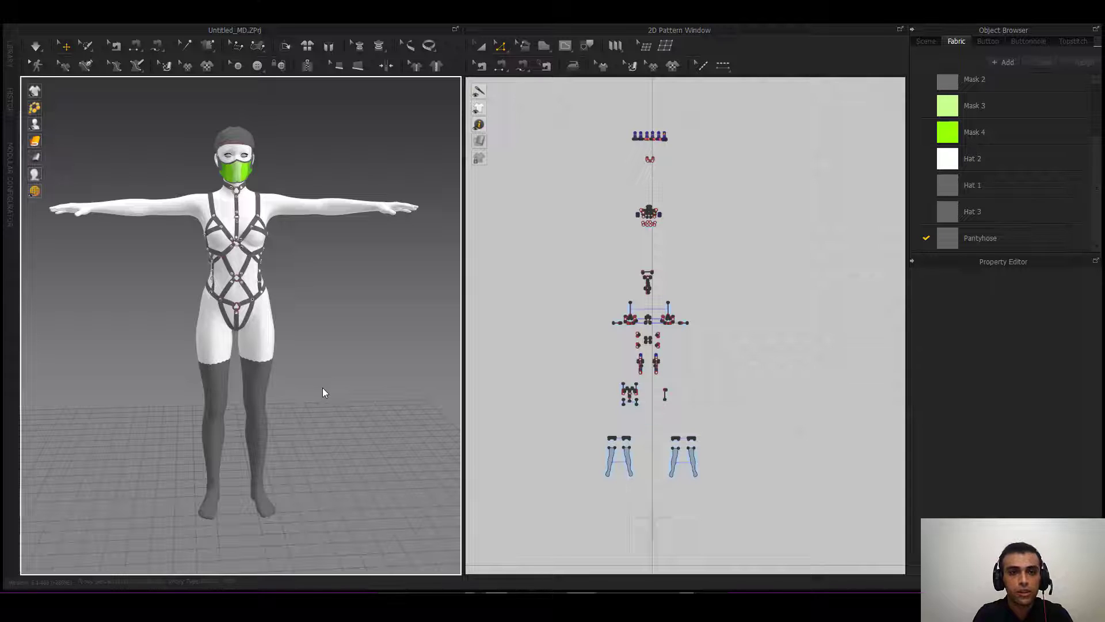
pyautogui.moveTo(322, 388); pyautogui.dragTo(319, 387, button='right')
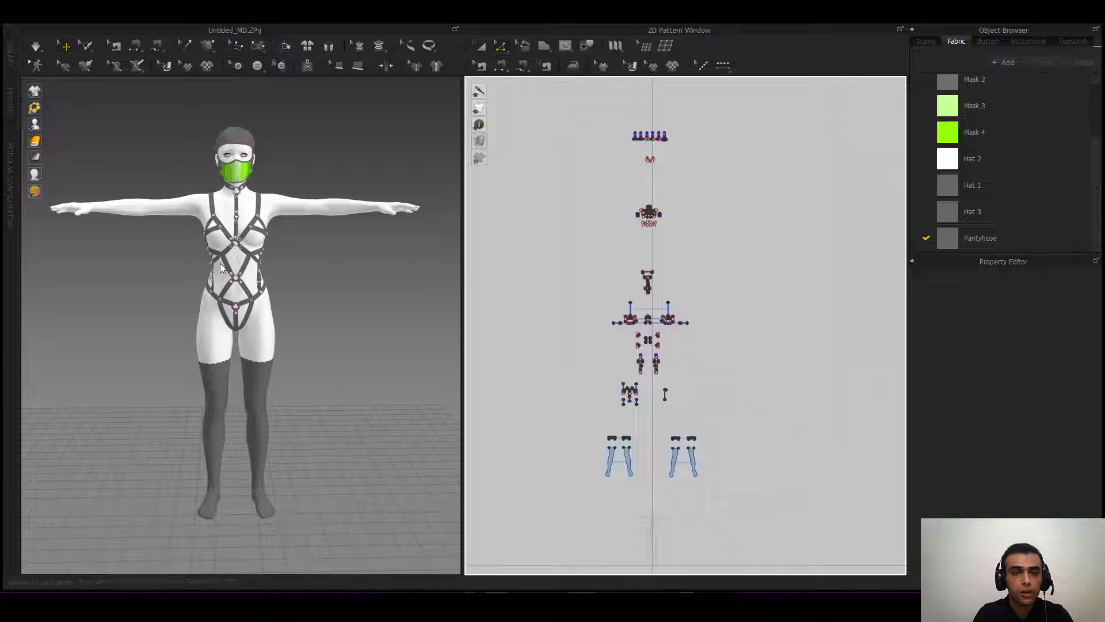
pyautogui.scroll(10, 230, 265)
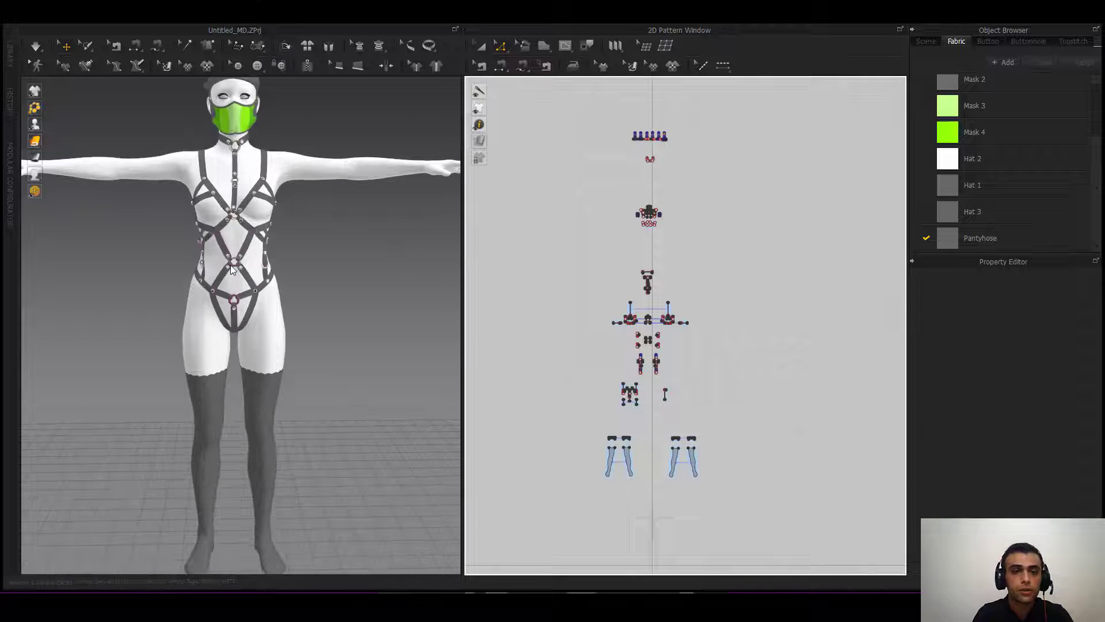
pyautogui.moveTo(231, 233); pyautogui.dragTo(247, 368, button='middle')
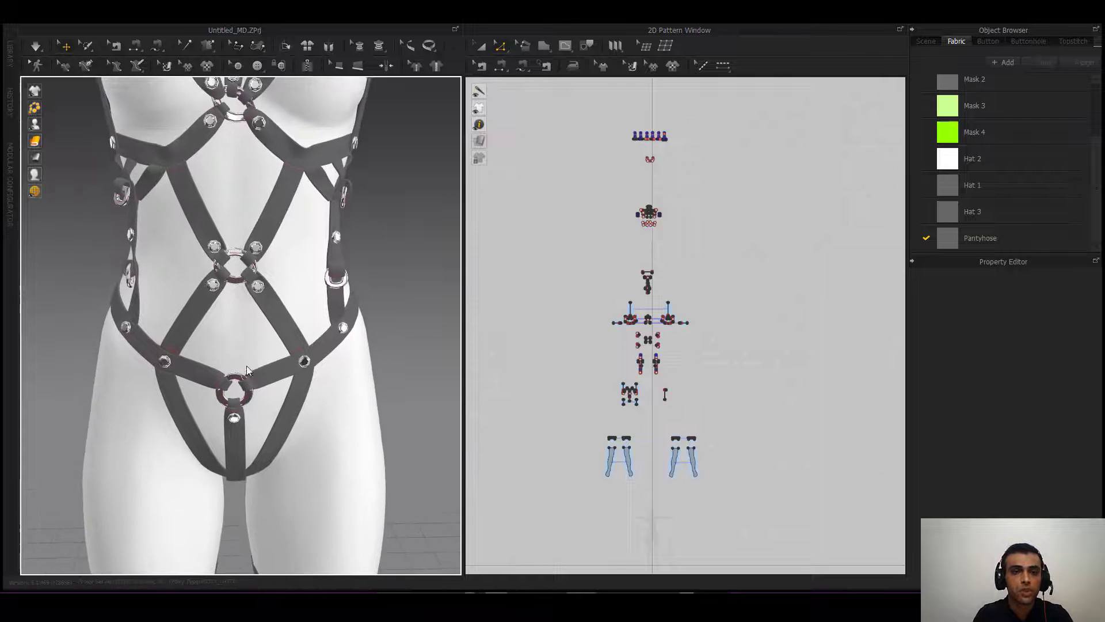
pyautogui.moveTo(276, 258); pyautogui.dragTo(294, 437, button='middle')
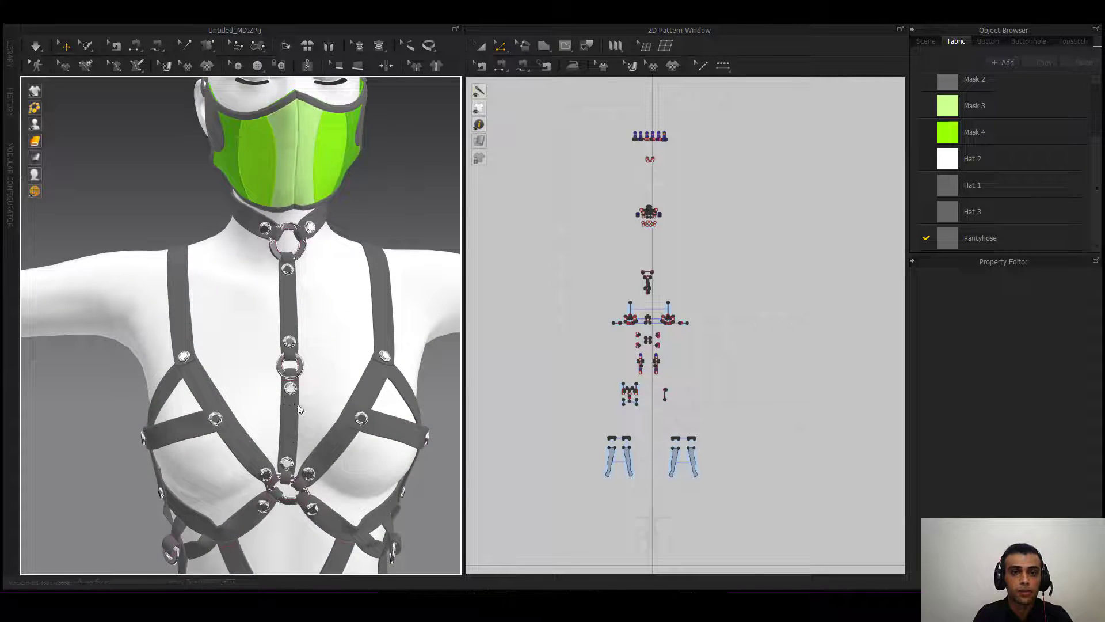
pyautogui.moveTo(298, 405); pyautogui.dragTo(351, 392, button='right')
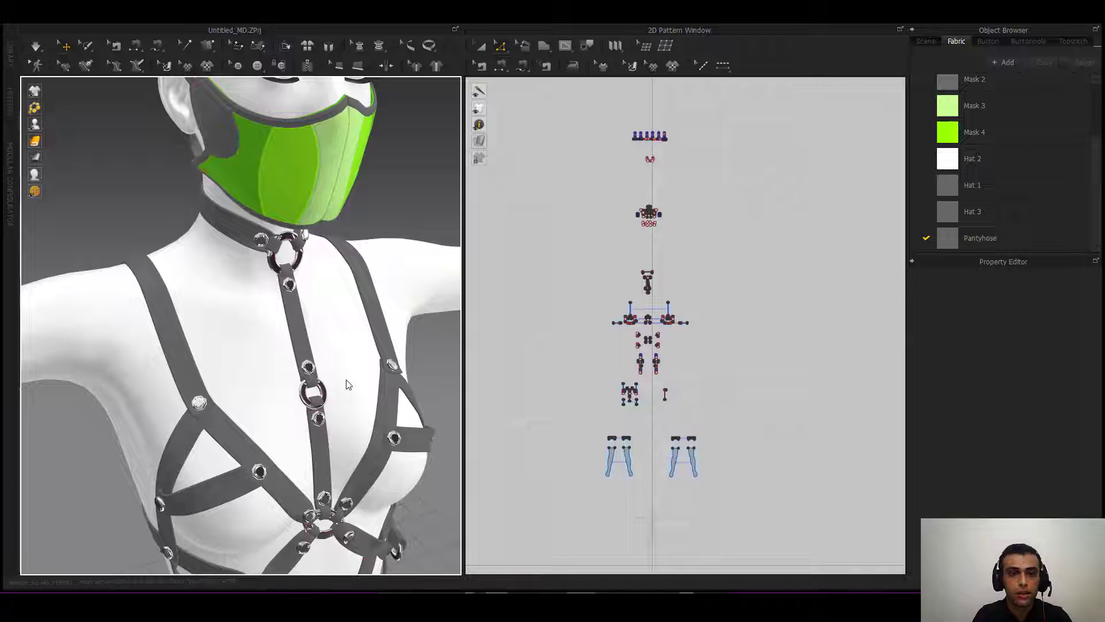
# - Simulate the whole outfit once more, stop the simulation, and check the chest harness from both sides
pyautogui.press('space')
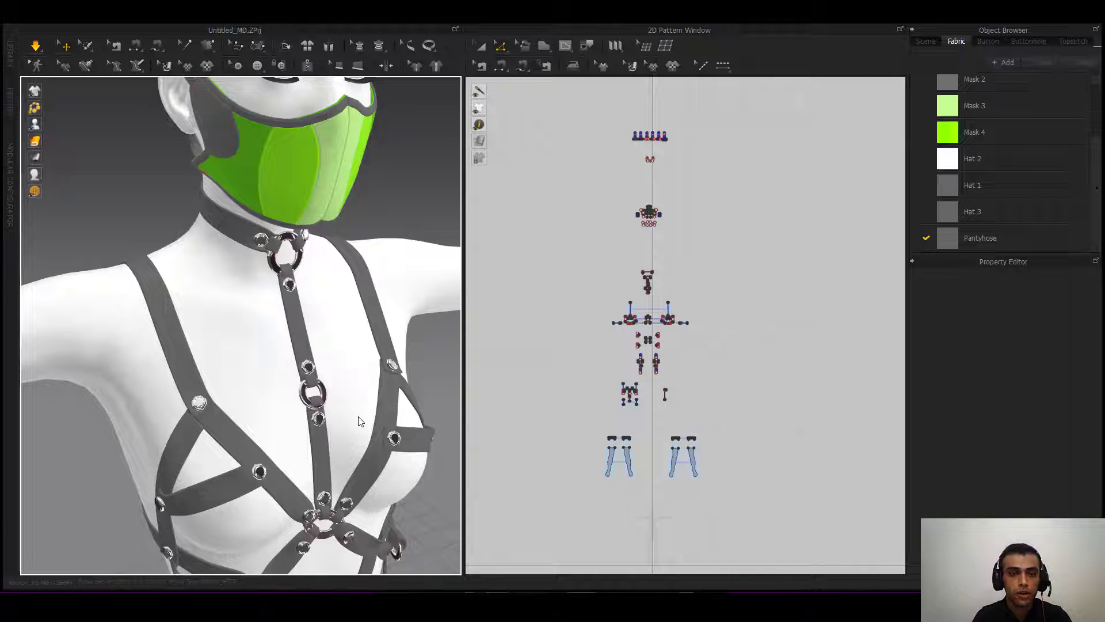
pyautogui.moveTo(358, 417); pyautogui.dragTo(306, 417, button='right')
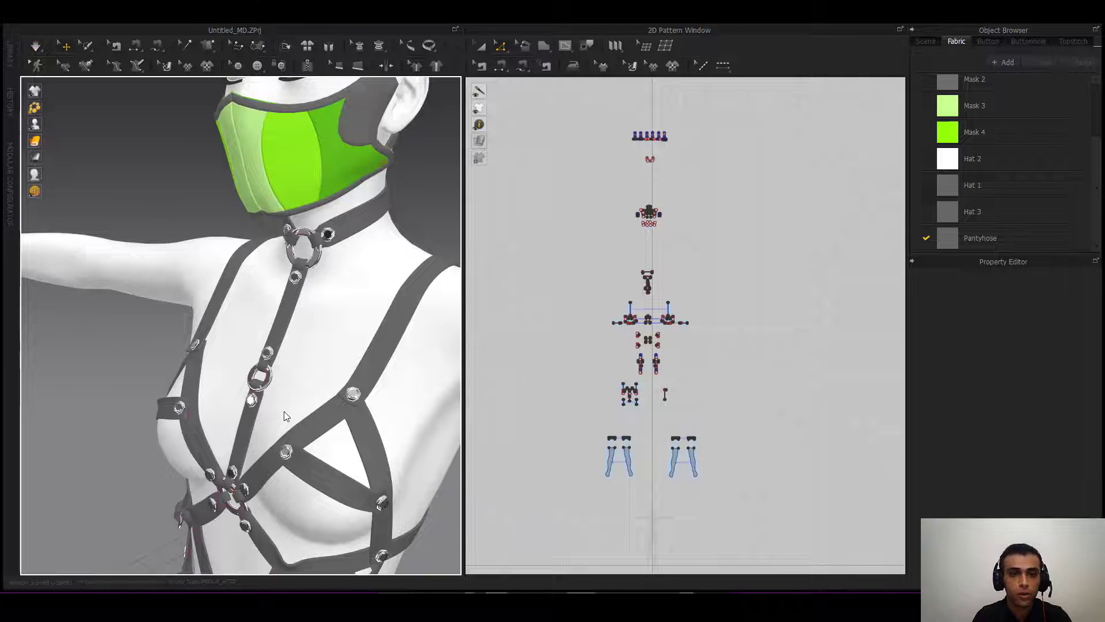
pyautogui.moveTo(284, 411); pyautogui.dragTo(350, 432, button='right')
# - Check the simulation properties of the small ring on the chest and of the center straps above and below it
pyautogui.scroll(3, 321, 425)
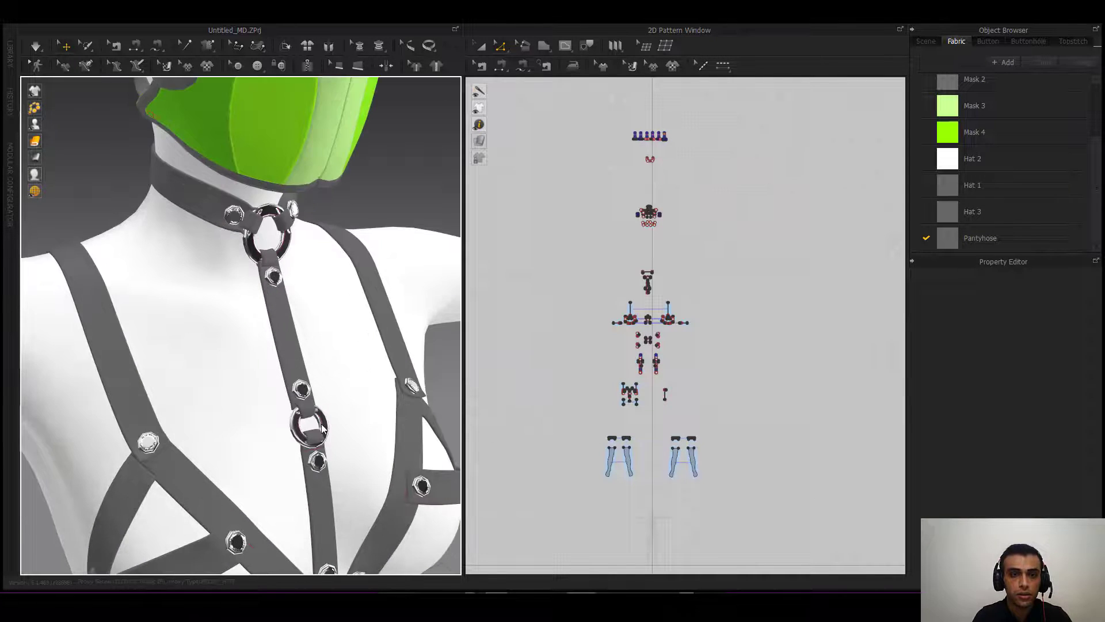
pyautogui.moveTo(321, 425); pyautogui.dragTo(313, 450, button='middle')
pyautogui.click(307, 449)
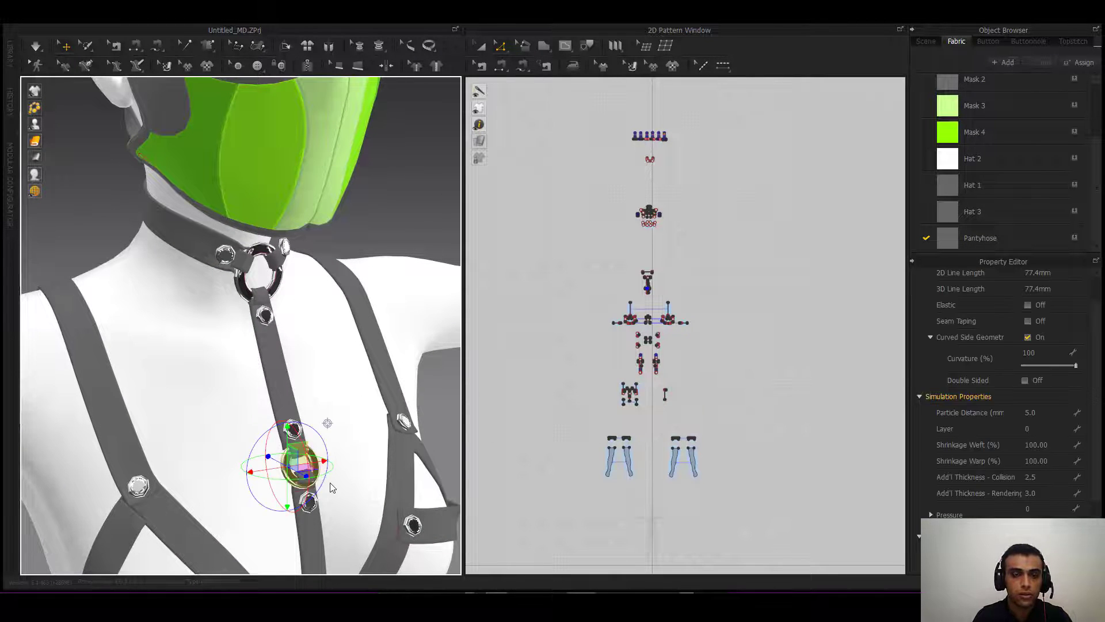
pyautogui.moveTo(330, 487); pyautogui.dragTo(279, 477, button='right')
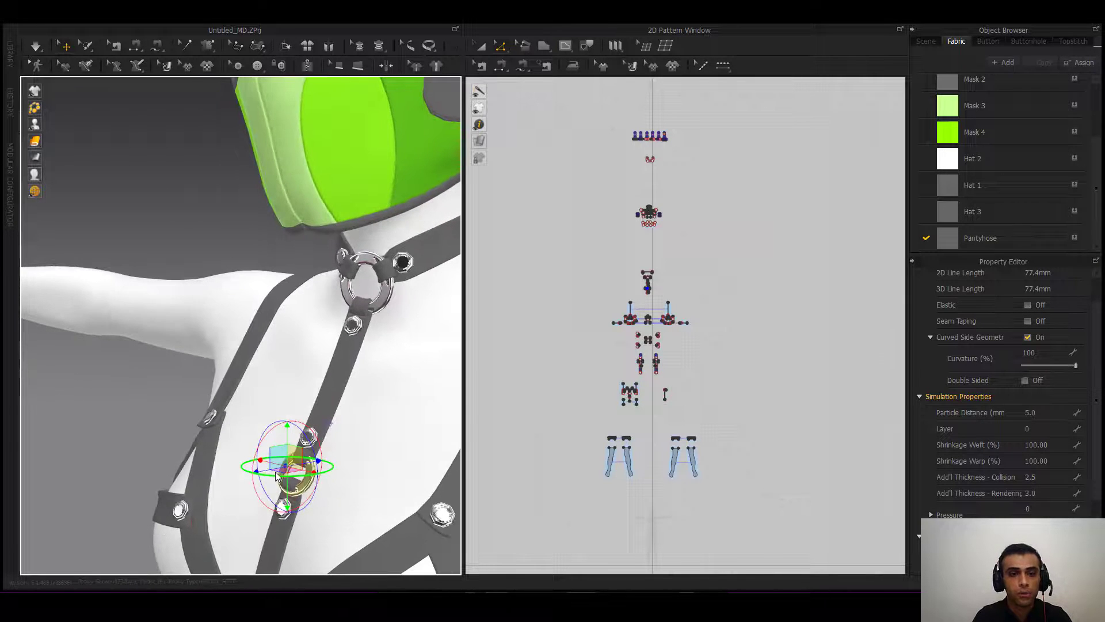
pyautogui.click(328, 406)
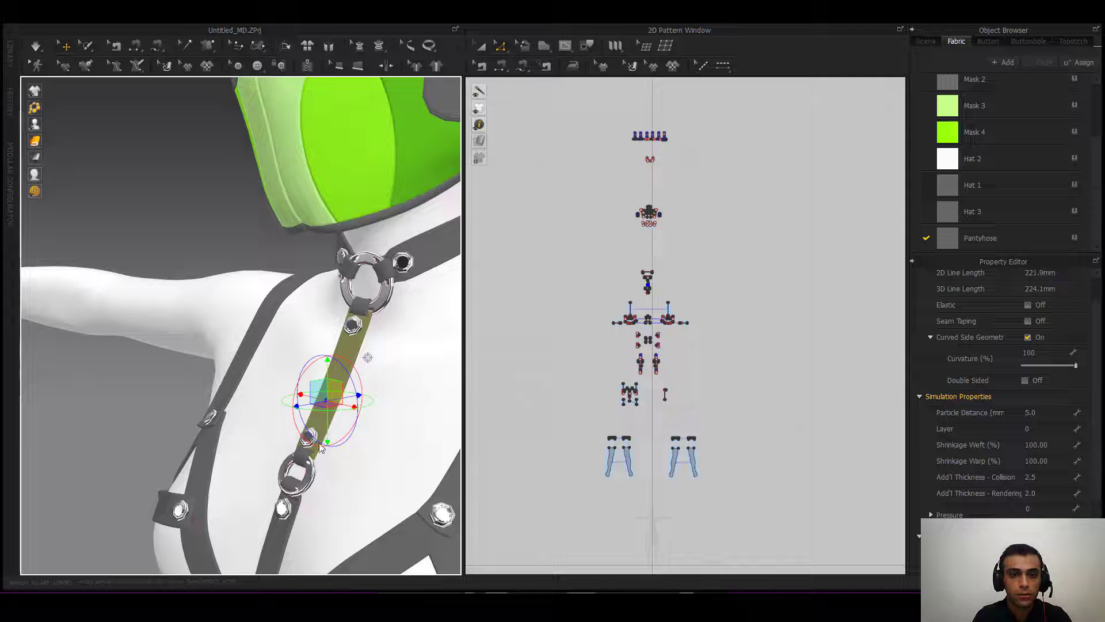
pyautogui.click(297, 470)
pyautogui.click(291, 522)
# - Examine the chest ring and the strap ends looped through it up close, from the side and the front
pyautogui.moveTo(292, 522); pyautogui.dragTo(340, 515, button='right')
pyautogui.scroll(4, 303, 452)
pyautogui.moveTo(303, 452); pyautogui.dragTo(325, 411, button='middle')
pyautogui.moveTo(326, 411); pyautogui.dragTo(331, 416, button='right')
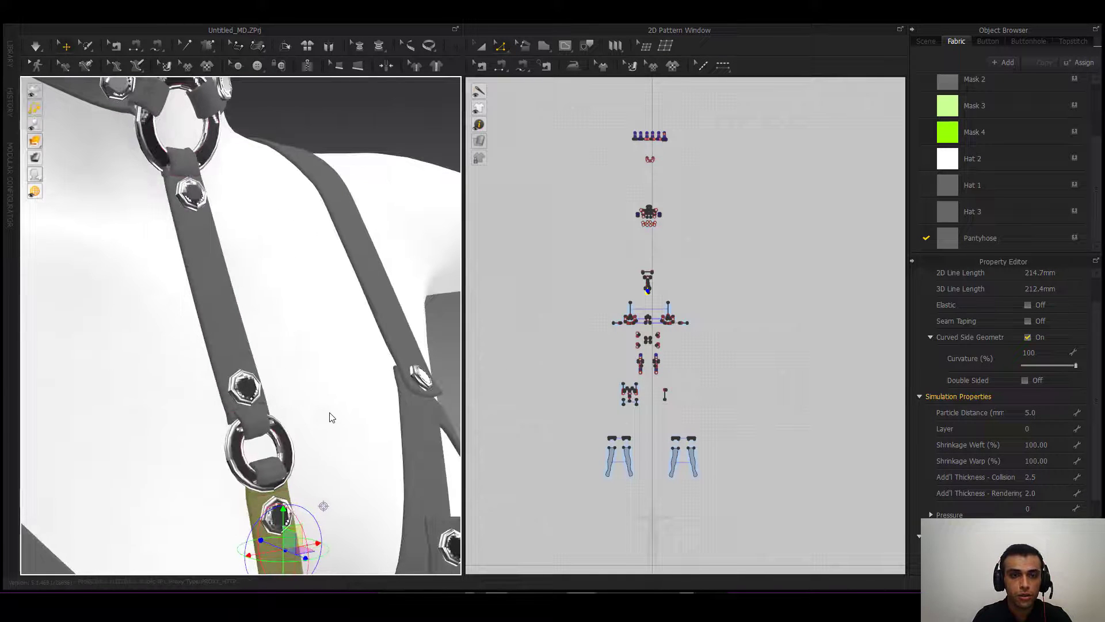
pyautogui.scroll(-4, 277, 453)
pyautogui.moveTo(278, 454); pyautogui.dragTo(280, 475, button='middle')
pyautogui.moveTo(280, 476); pyautogui.dragTo(271, 477, button='right')
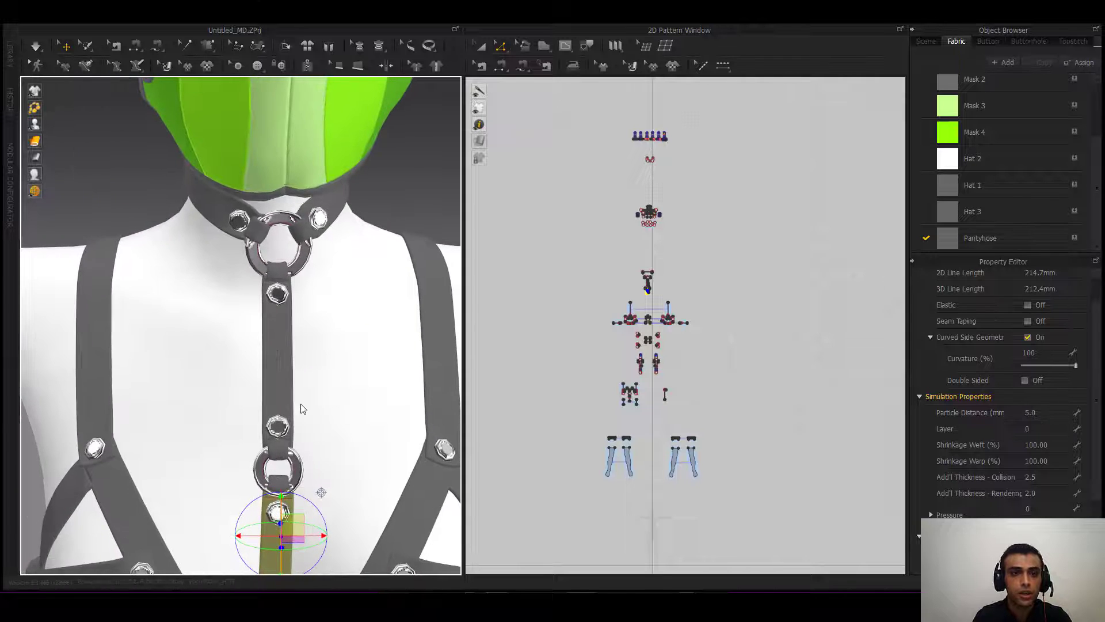
# - Clear the selection and check the full outfit on the avatar from the front
pyautogui.scroll(-8, 301, 403)
pyautogui.moveTo(309, 443); pyautogui.dragTo(306, 289, button='middle')
pyautogui.scroll(-4, 315, 287)
pyautogui.moveTo(306, 289); pyautogui.dragTo(305, 291, button='right')
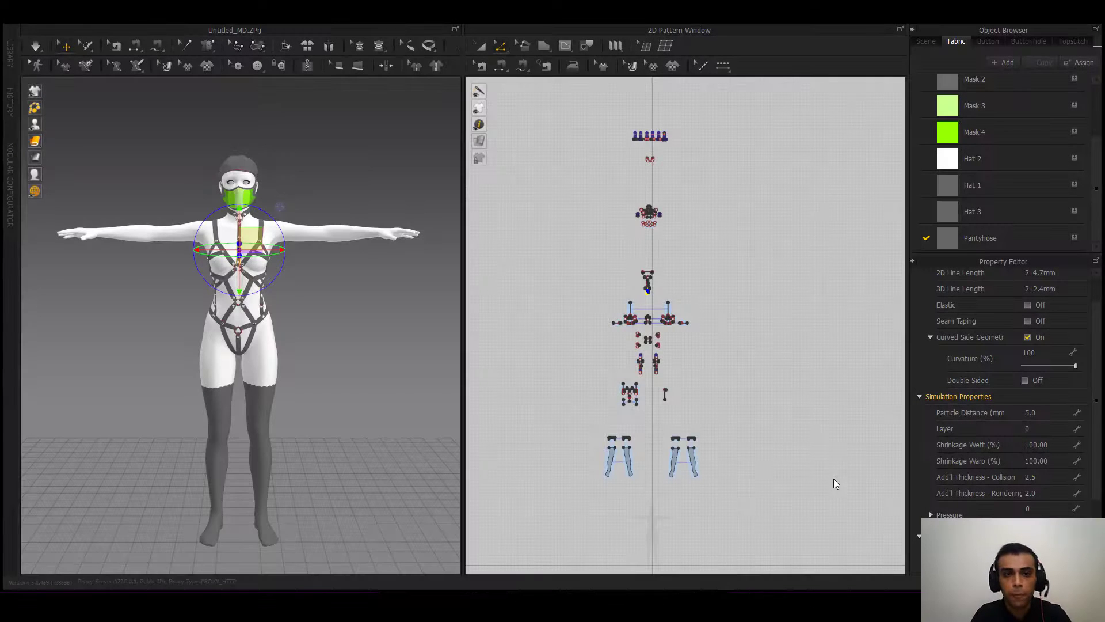
pyautogui.click(330, 344)
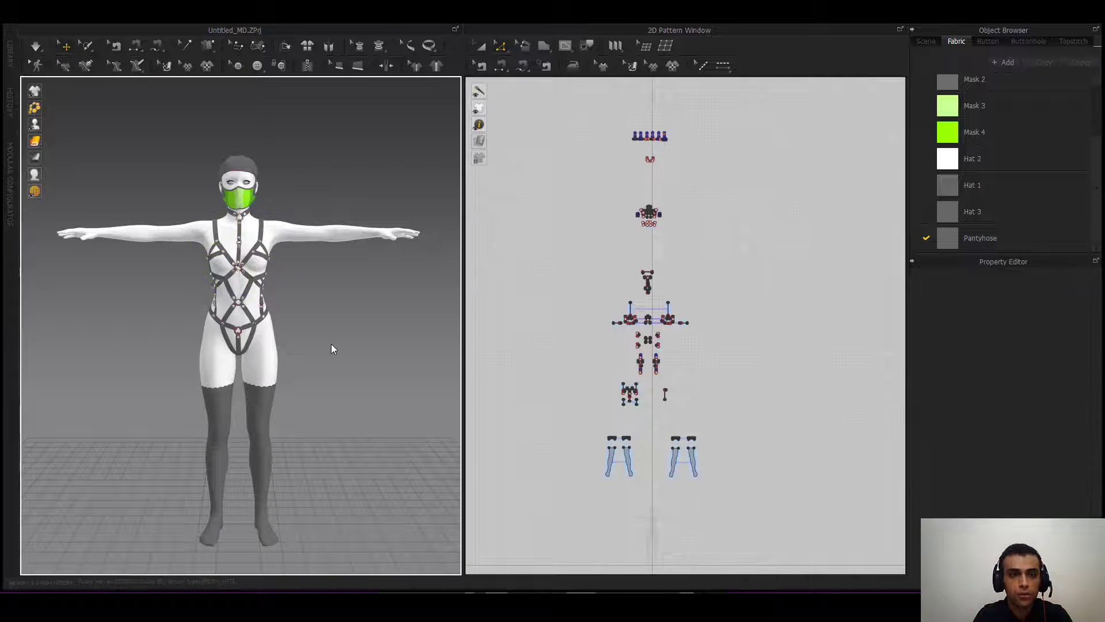
pyautogui.moveTo(340, 348); pyautogui.dragTo(336, 348, button='middle')
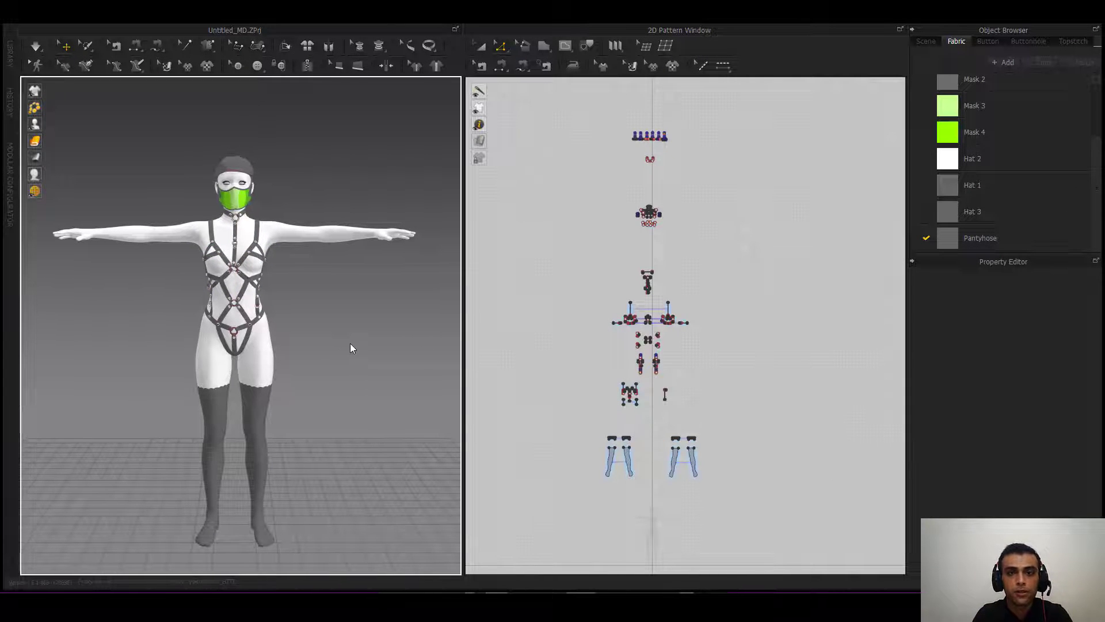
# - Check the particle distance shared by all the patterns, and examine the whole outfit from a front angle
pyautogui.moveTo(727, 100); pyautogui.dragTo(558, 503)
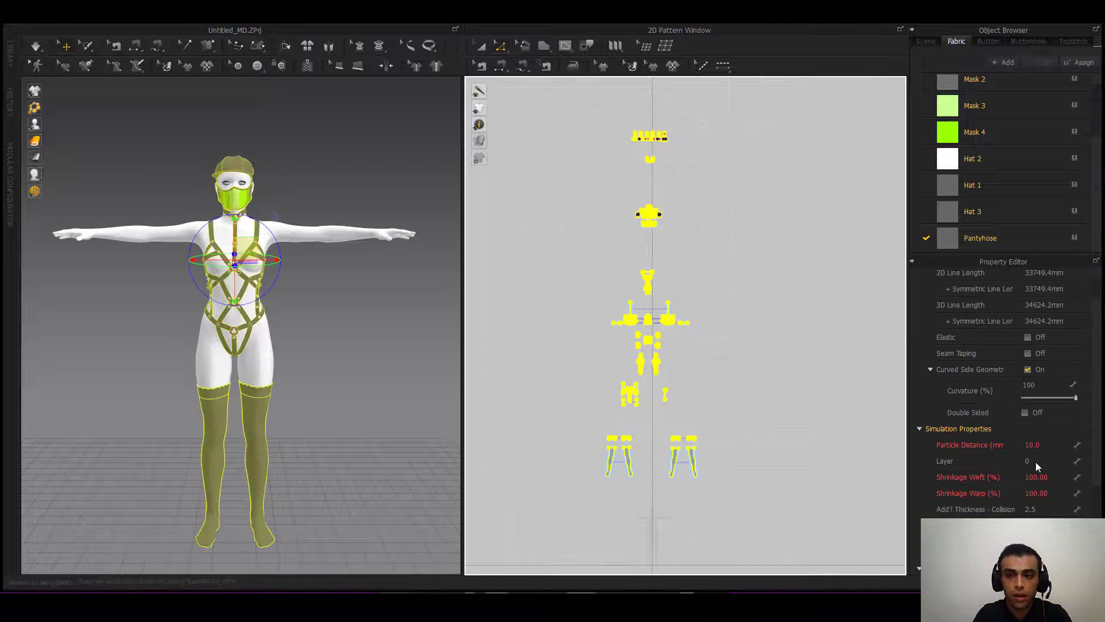
pyautogui.click(1041, 447)
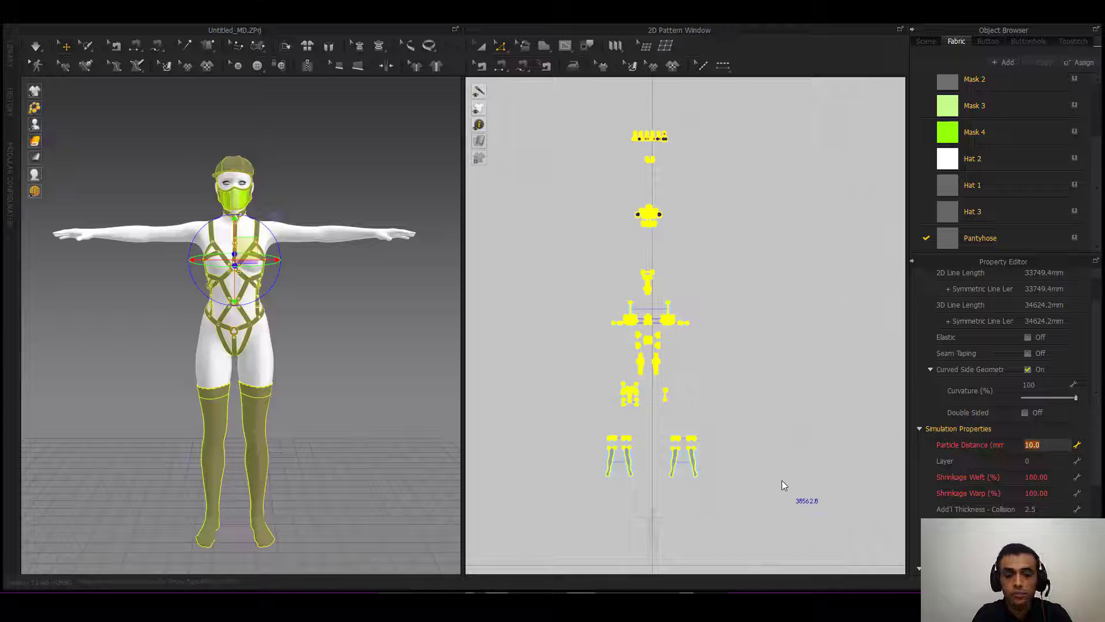
pyautogui.click(710, 137)
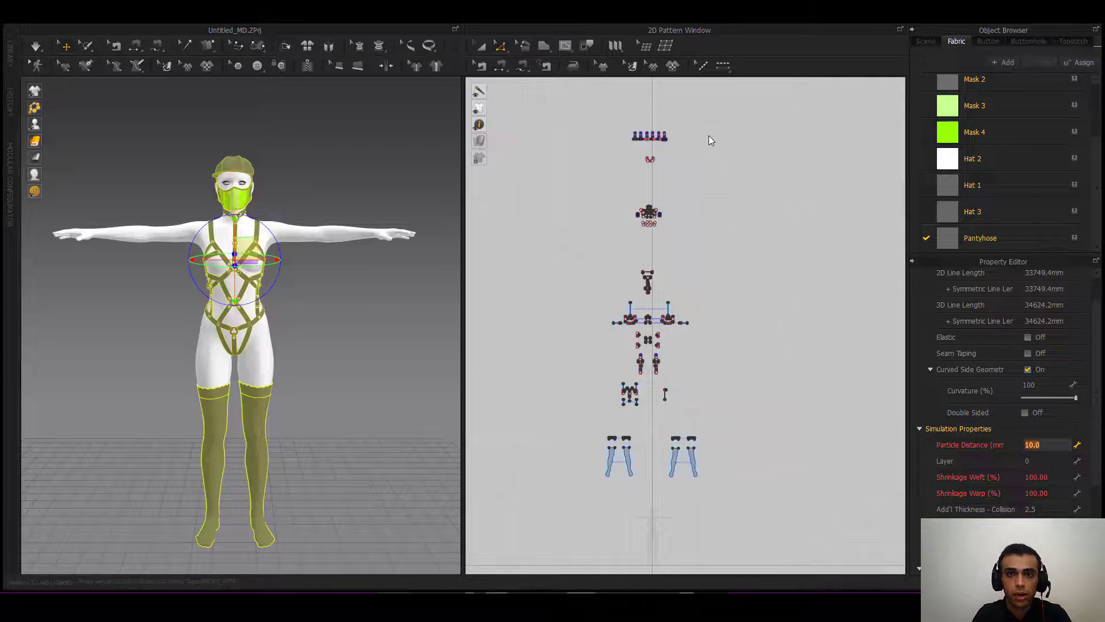
pyautogui.moveTo(719, 111); pyautogui.dragTo(548, 476)
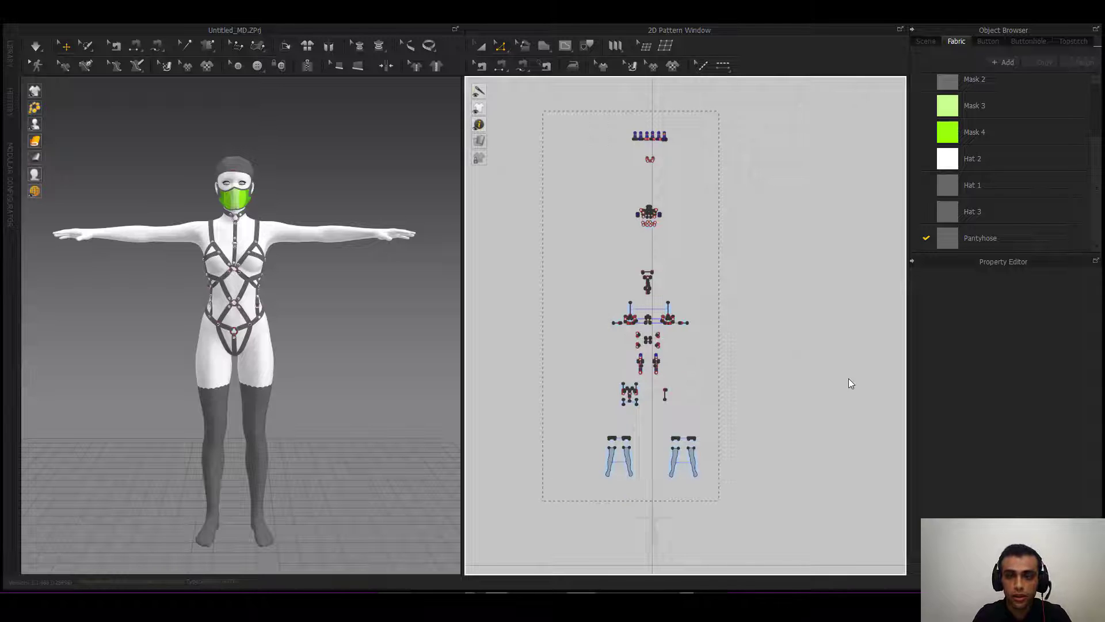
pyautogui.moveTo(368, 275); pyautogui.dragTo(219, 147, button='right')
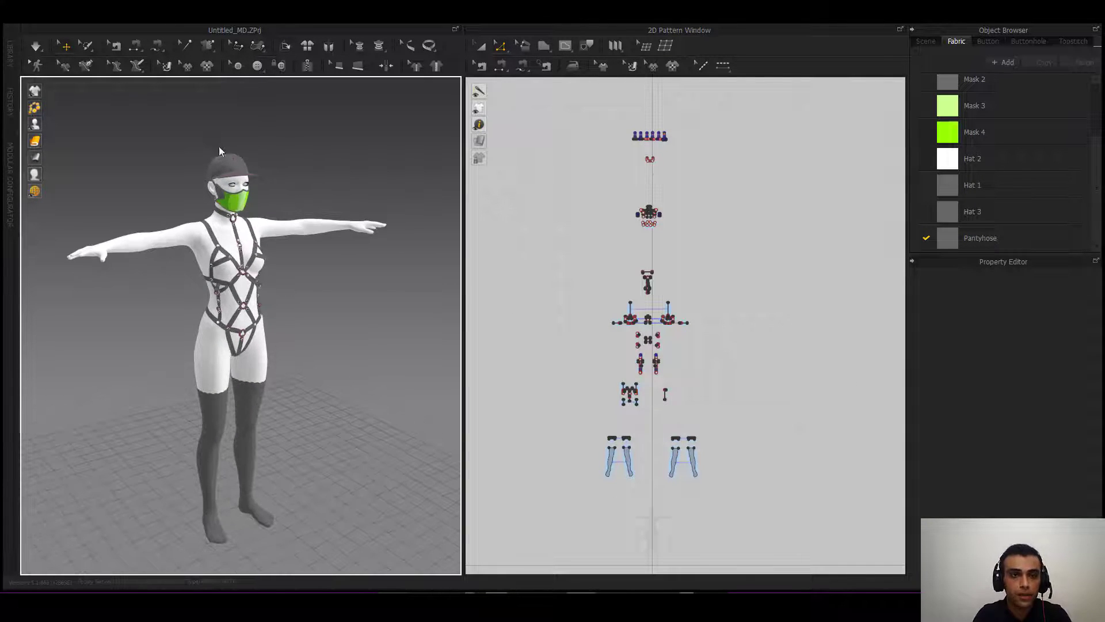
pyautogui.moveTo(301, 358); pyautogui.dragTo(92, 265, button='right')
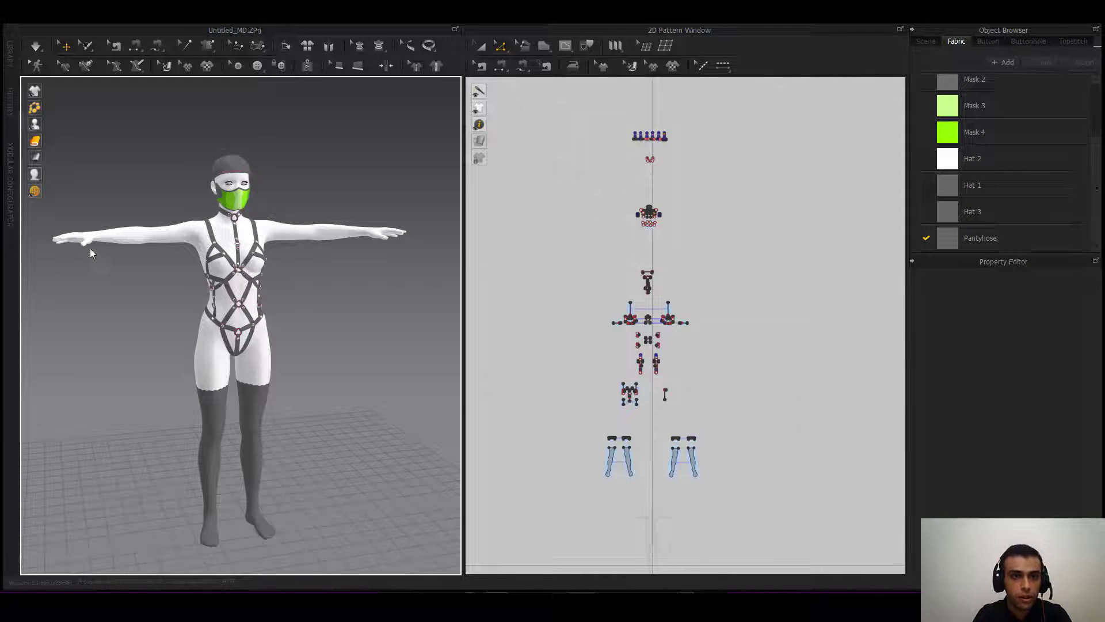
pyautogui.moveTo(349, 382); pyautogui.dragTo(344, 361, button='middle')
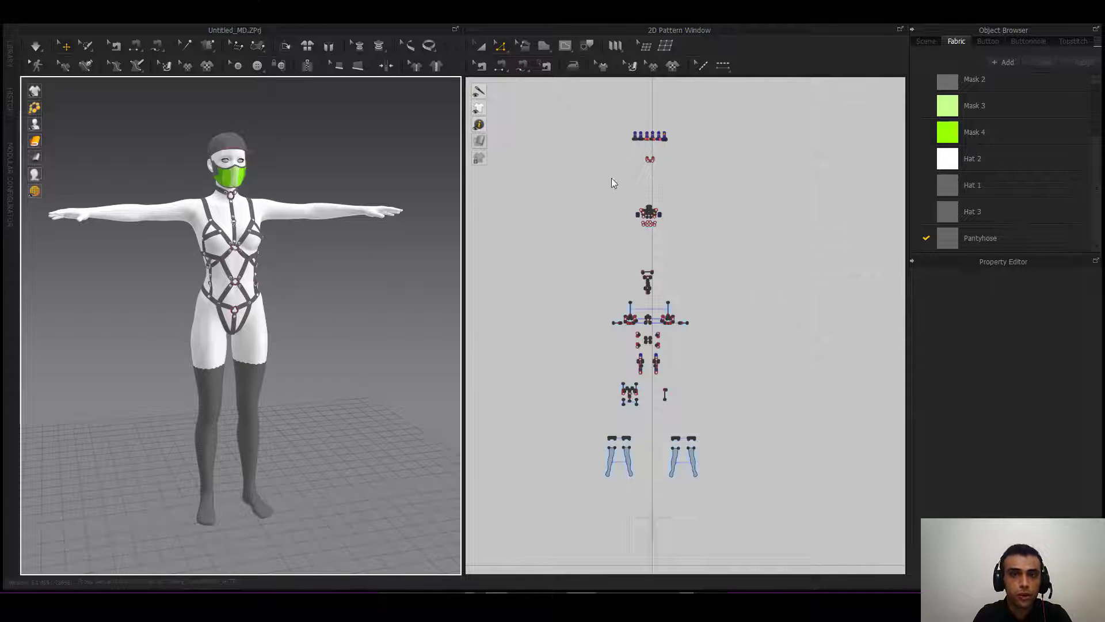
# - Set the particle distance of all the outfit's patterns to 5 mm and clear the selection
pyautogui.moveTo(714, 108); pyautogui.dragTo(597, 186)
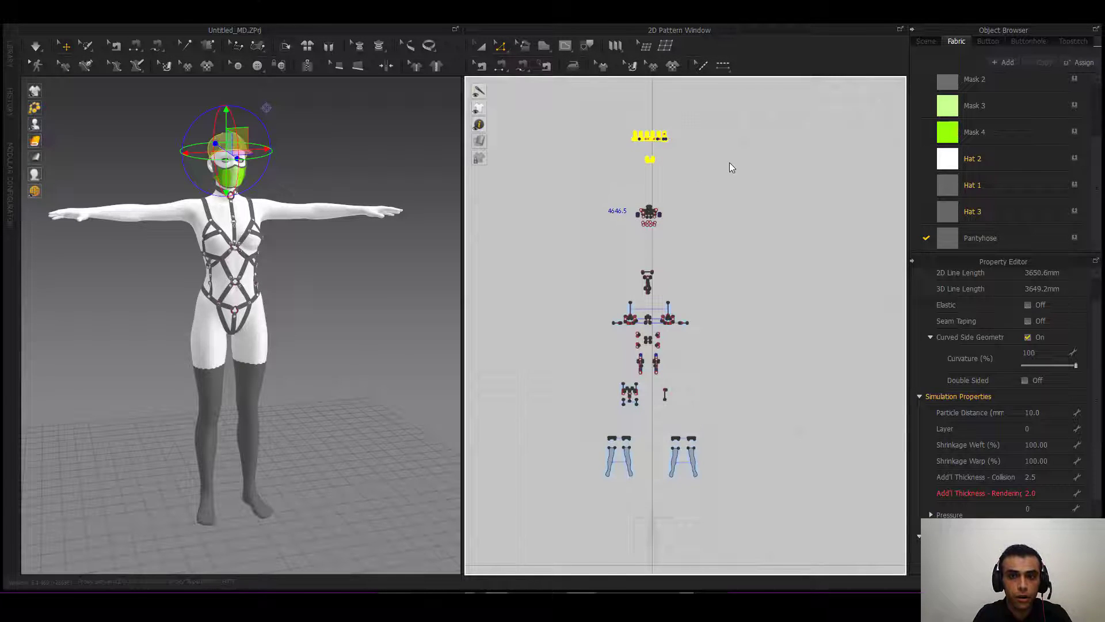
pyautogui.moveTo(721, 123)
pyautogui.mouseDown()
pyautogui.moveTo(537, 392)
pyautogui.moveTo(533, 494)
pyautogui.mouseUp()
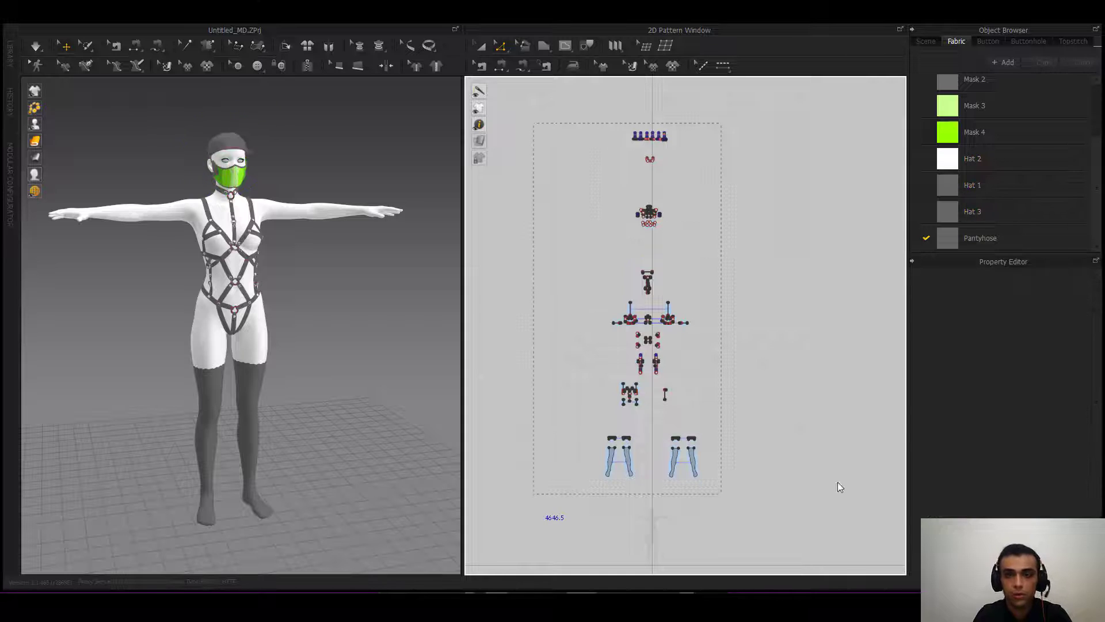
pyautogui.click(1052, 443)
pyautogui.write('5')
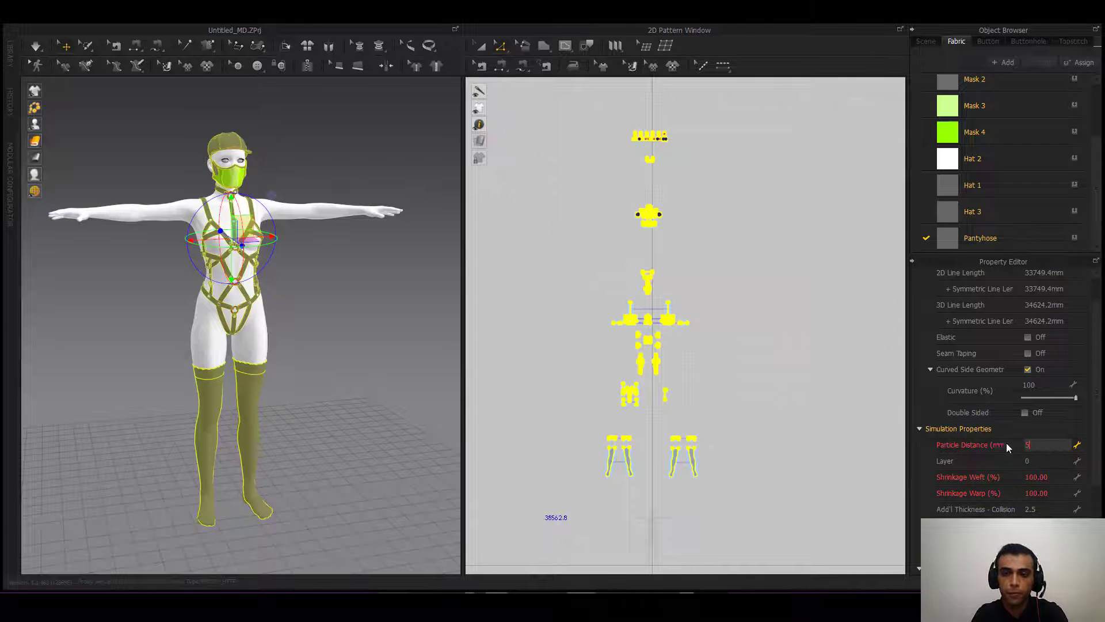
pyautogui.press('Return')
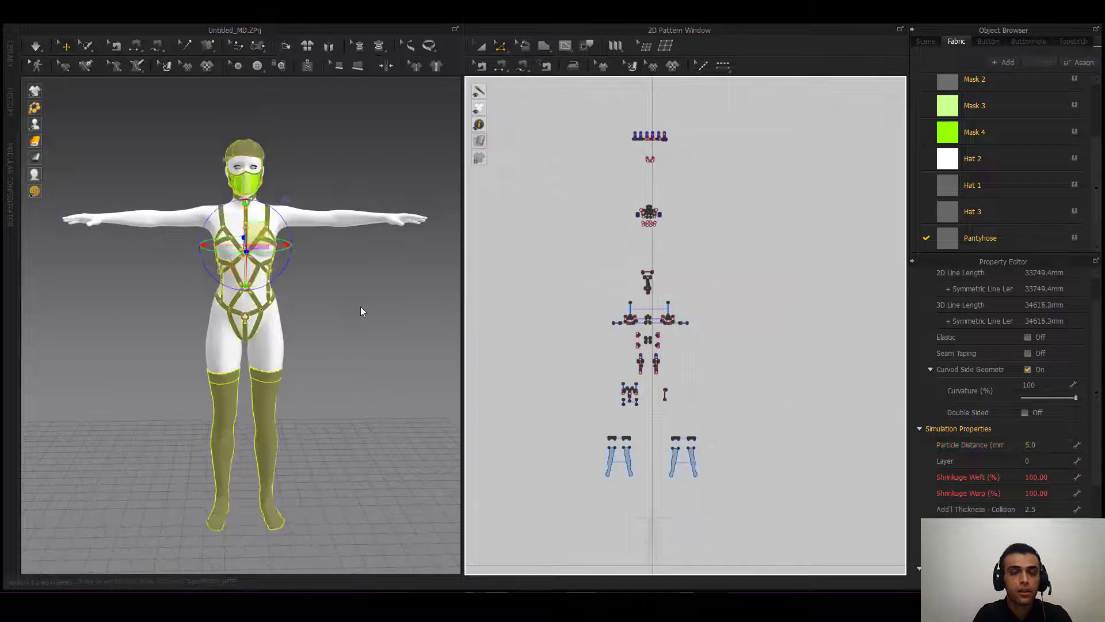
pyautogui.click(360, 306)
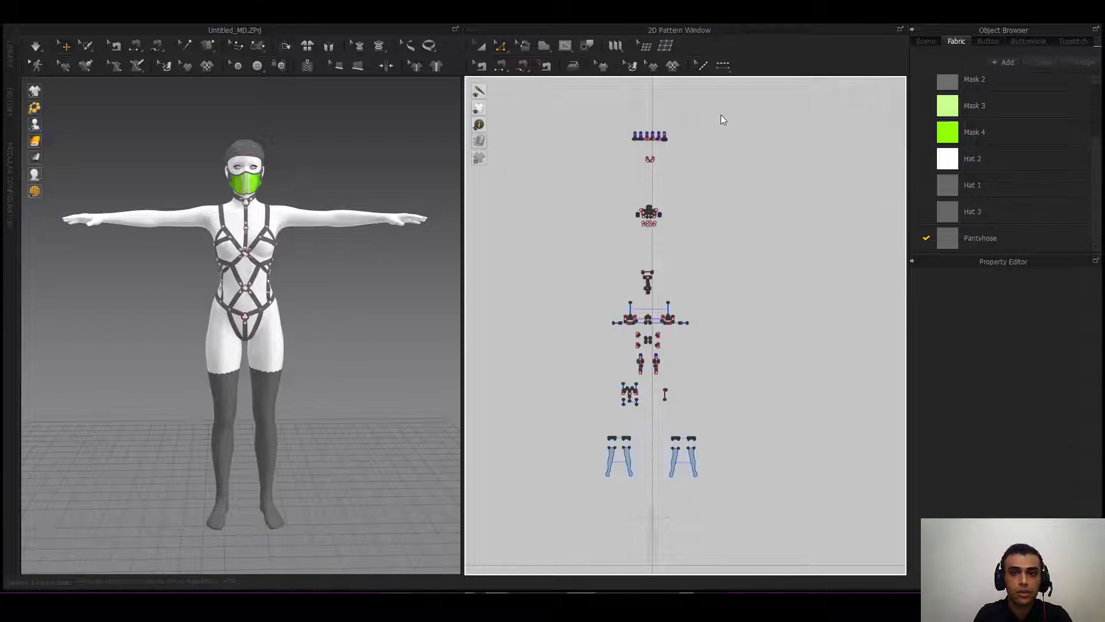
# - Check the simulation properties of all the patterns together, and set the garment display to Thick Textured Surface
pyautogui.moveTo(722, 111); pyautogui.dragTo(527, 513)
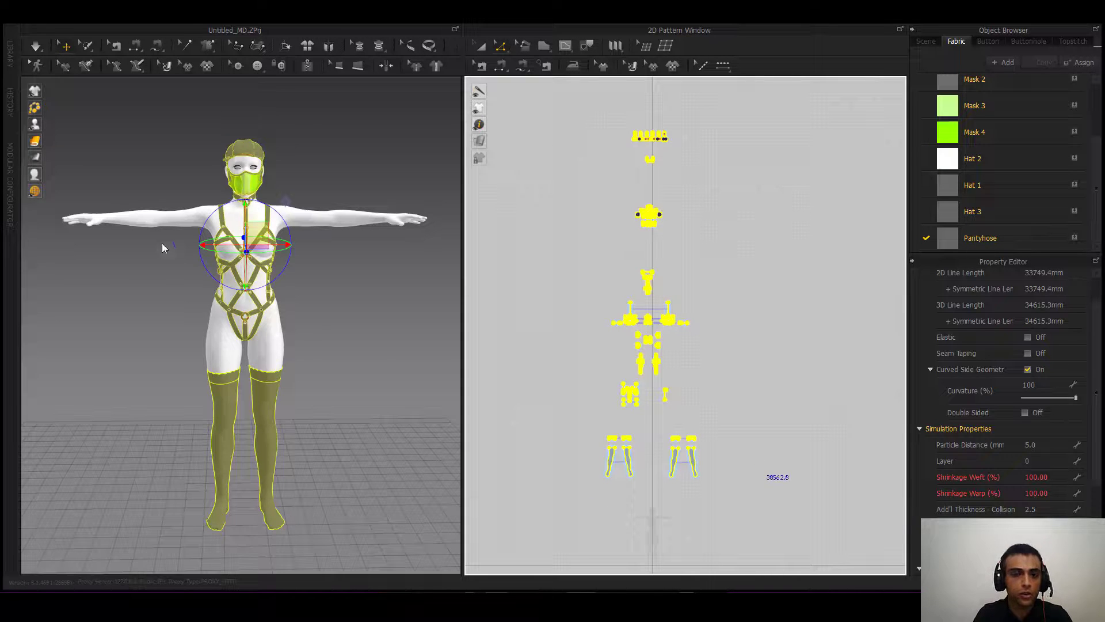
pyautogui.click(76, 149)
pyautogui.moveTo(36, 144)
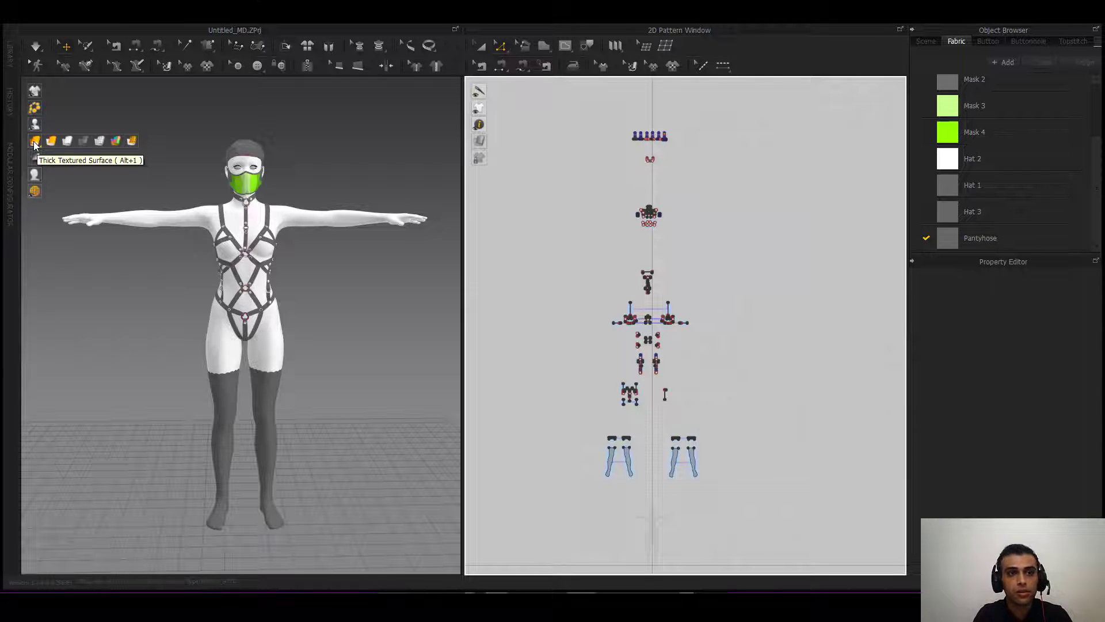
pyautogui.click(34, 144)
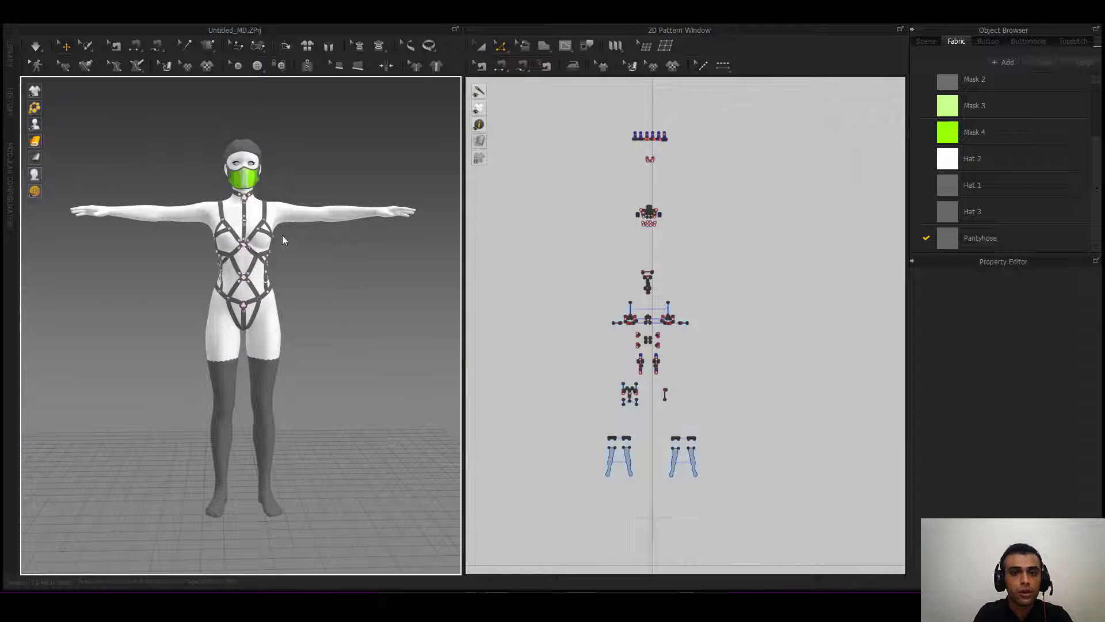
# - Examine the upper harness, collar, mask and cap up close from both front angles
pyautogui.scroll(3, 242, 138)
pyautogui.moveTo(242, 134); pyautogui.dragTo(246, 247, button='middle')
pyautogui.scroll(3, 246, 246)
pyautogui.moveTo(247, 247); pyautogui.dragTo(323, 311, button='right')
pyautogui.moveTo(274, 234); pyautogui.dragTo(253, 321, button='middle')
pyautogui.scroll(3, 253, 321)
pyautogui.moveTo(254, 322); pyautogui.dragTo(243, 316, button='right')
pyautogui.scroll(3, 244, 316)
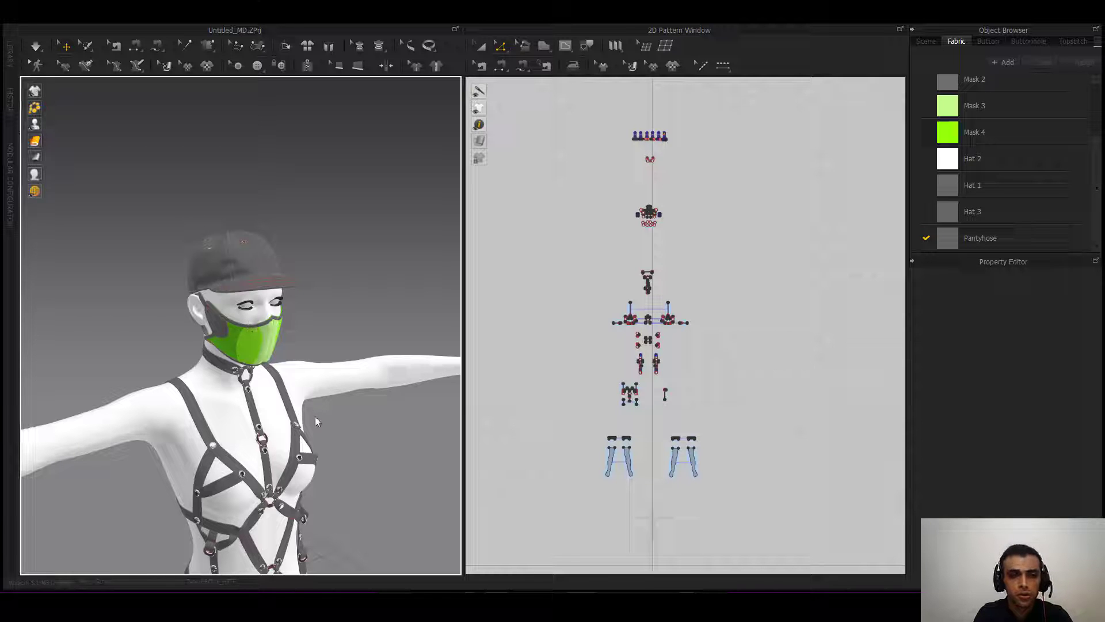
pyautogui.moveTo(316, 417); pyautogui.dragTo(211, 413, button='right')
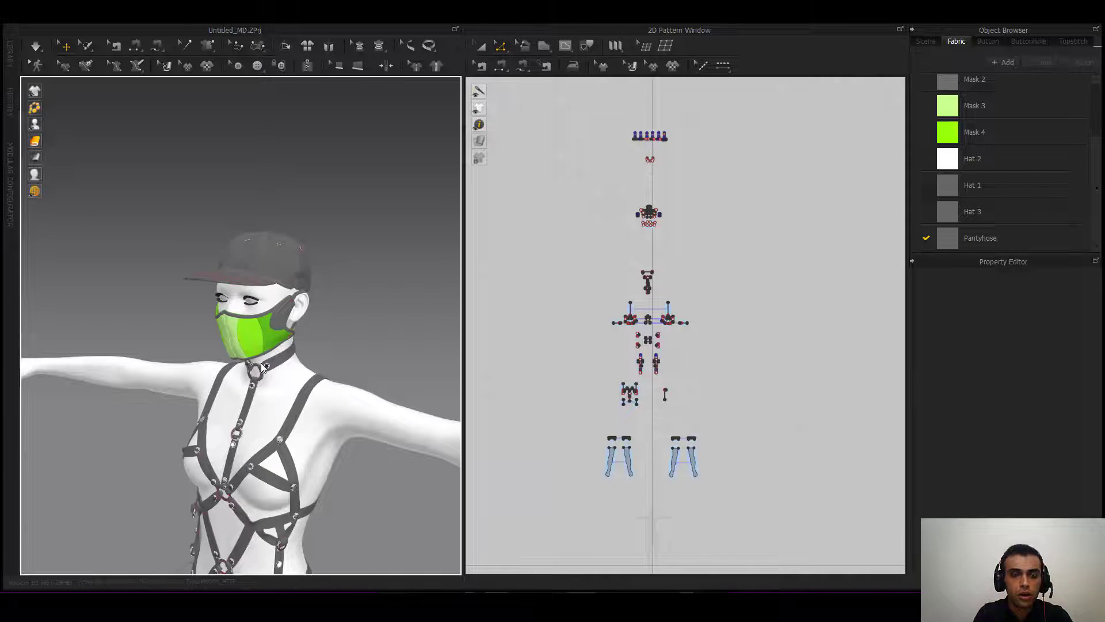
pyautogui.scroll(5, 264, 305)
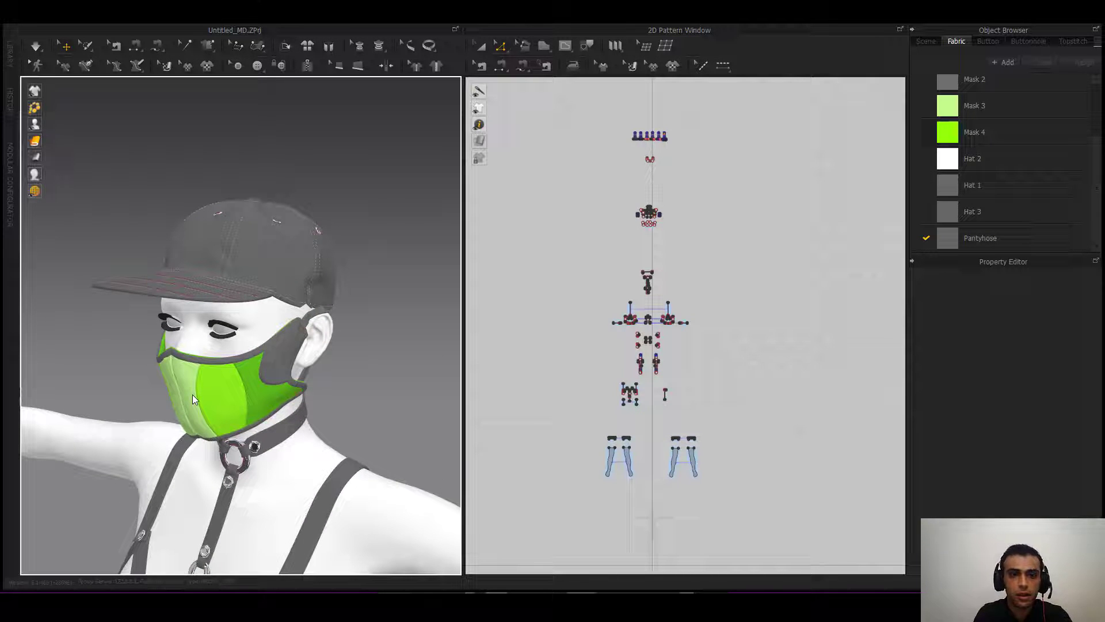
# - Examine the mask and cap around the head from the side, the front and the back
pyautogui.moveTo(198, 408); pyautogui.dragTo(326, 360, button='right')
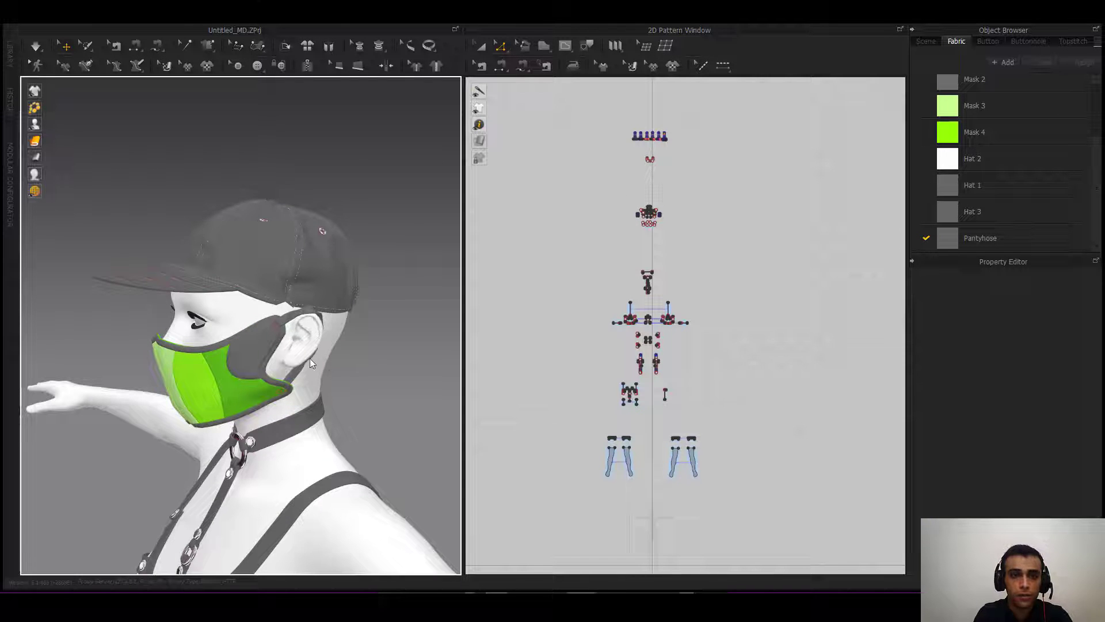
pyautogui.moveTo(310, 358); pyautogui.dragTo(266, 375, button='middle')
pyautogui.scroll(2, 240, 310)
pyautogui.moveTo(270, 370); pyautogui.dragTo(347, 382, button='right')
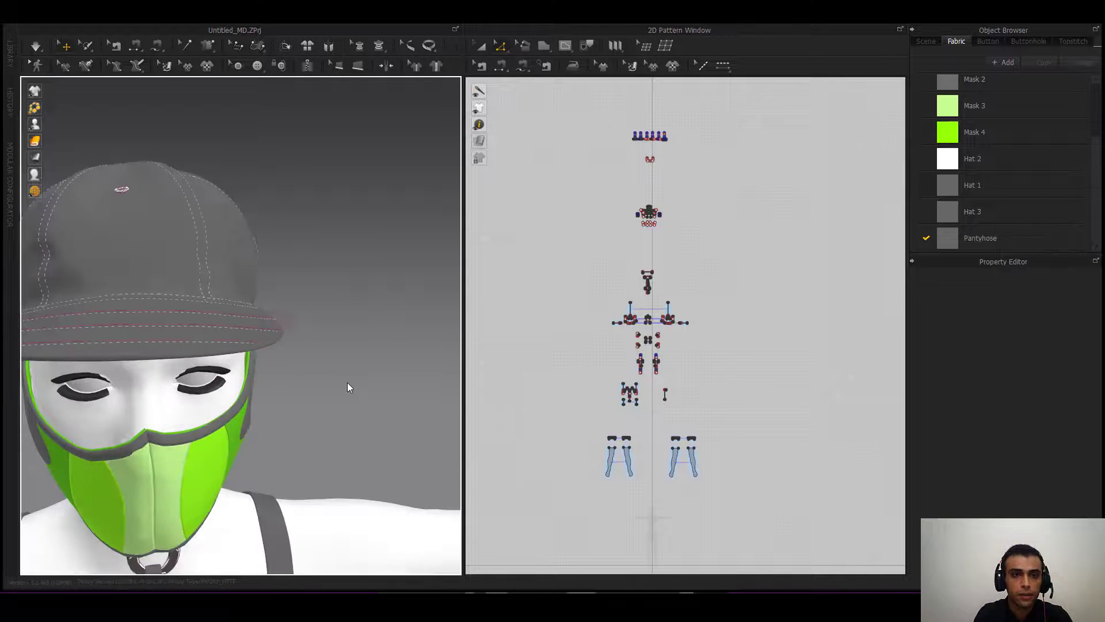
pyautogui.scroll(-2, 277, 393)
pyautogui.moveTo(277, 392); pyautogui.dragTo(296, 332, button='middle')
pyautogui.moveTo(236, 362); pyautogui.dragTo(263, 363, button='right')
pyautogui.moveTo(173, 381); pyautogui.dragTo(255, 370, button='right')
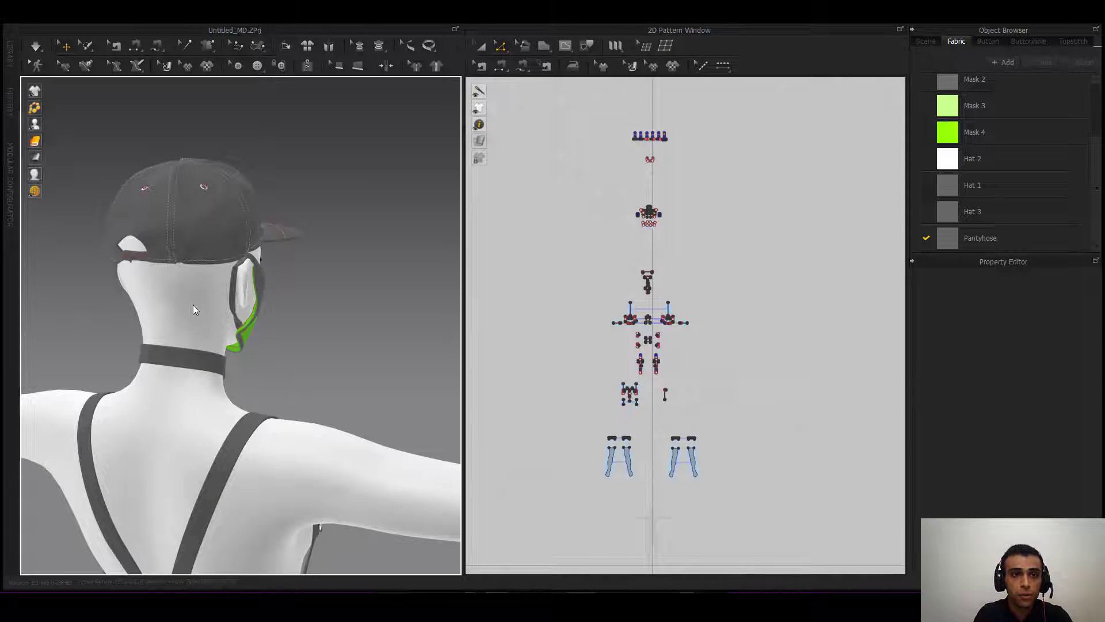
# - Switch to the Pin (Box) tool and inspect the pins along the cap's lower edge from the back and sides
pyautogui.click(86, 55)
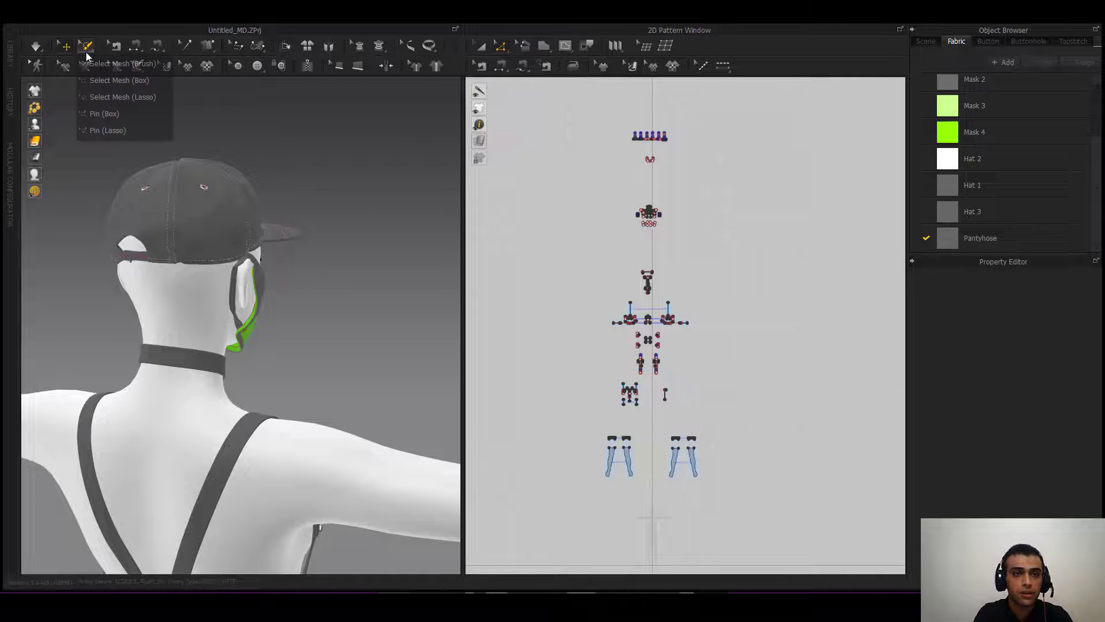
pyautogui.click(102, 128)
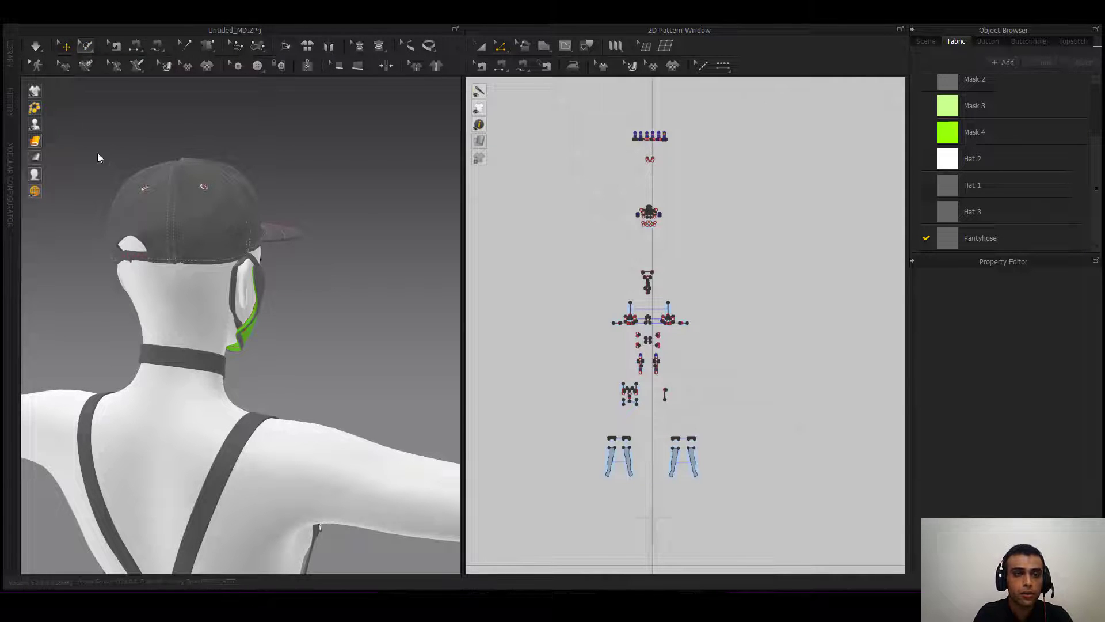
pyautogui.click(86, 47)
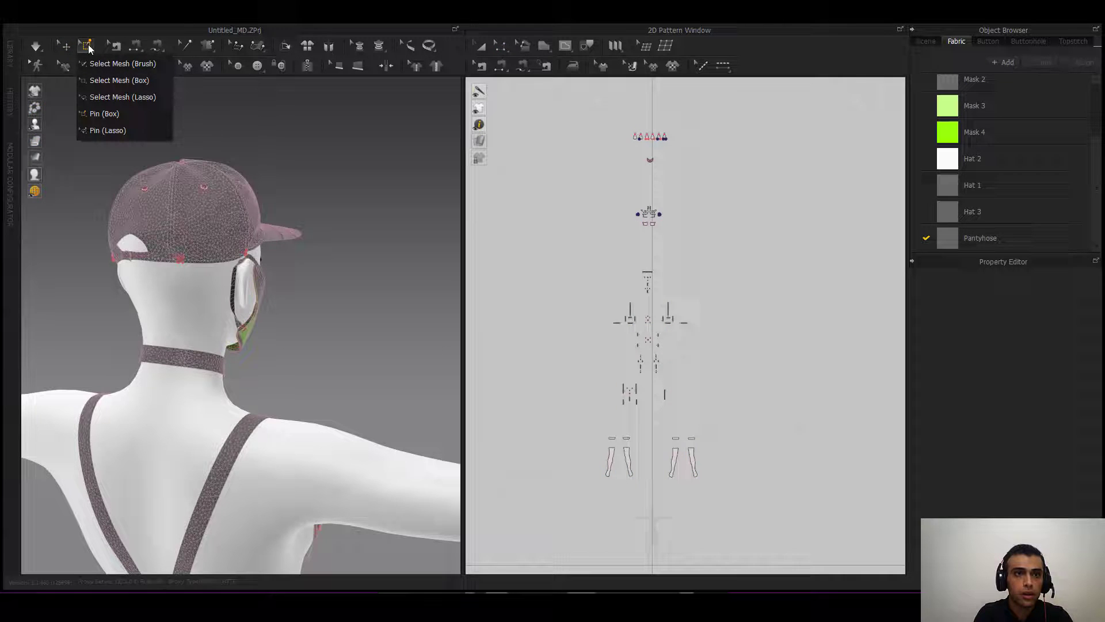
pyautogui.click(107, 119)
pyautogui.moveTo(143, 277); pyautogui.dragTo(205, 278, button='right')
pyautogui.scroll(5, 205, 278)
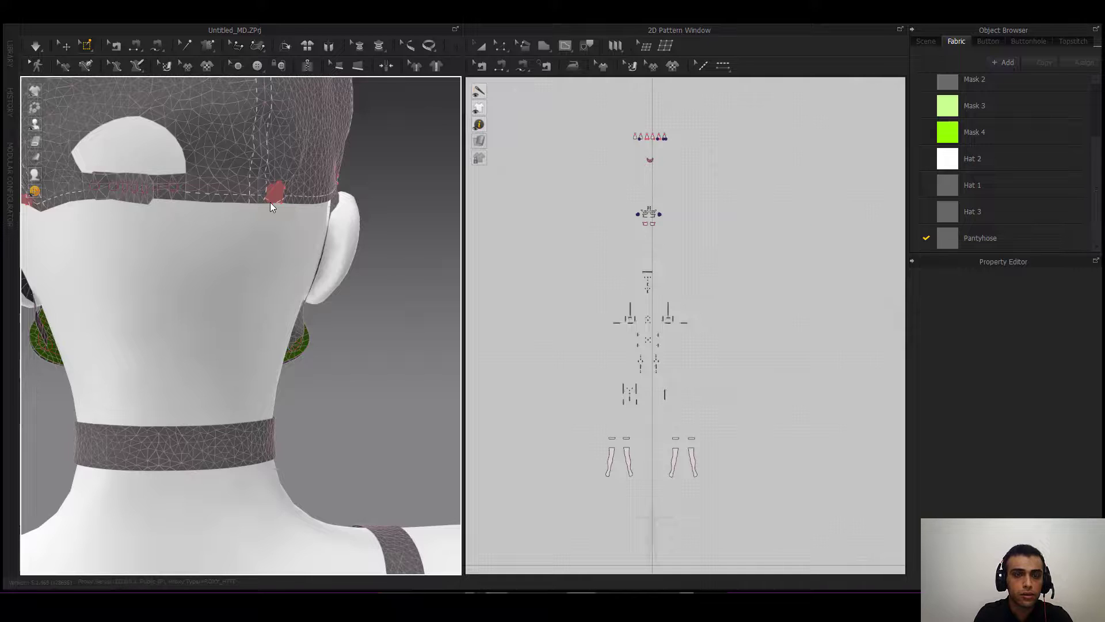
pyautogui.moveTo(270, 202); pyautogui.dragTo(226, 209, button='right')
pyautogui.scroll(-4, 228, 211)
pyautogui.moveTo(279, 283); pyautogui.dragTo(237, 264, button='right')
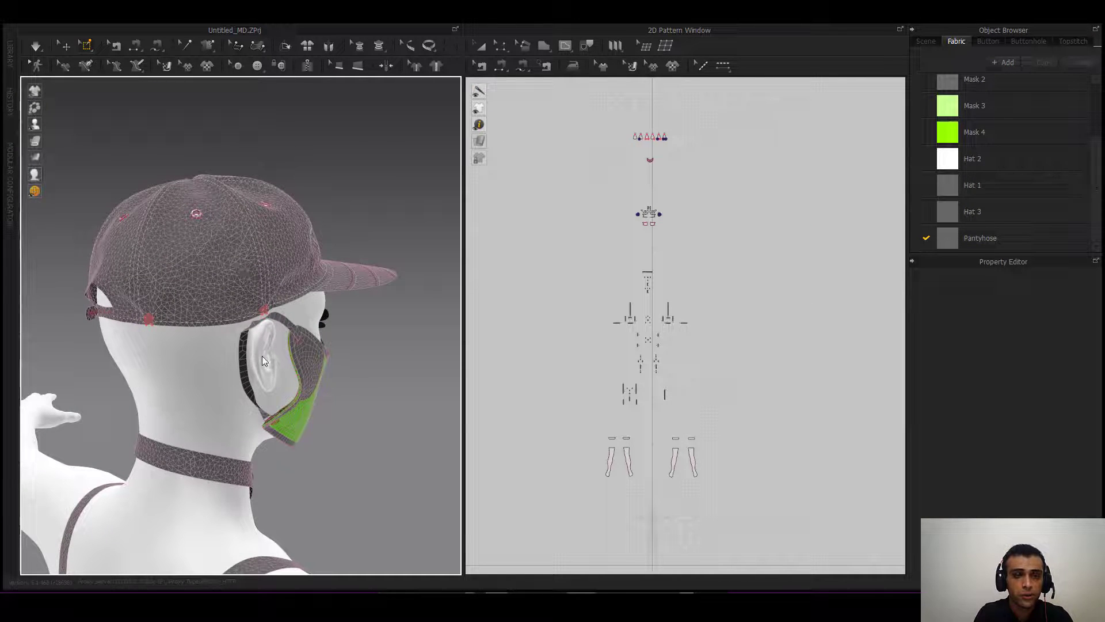
pyautogui.moveTo(261, 356); pyautogui.dragTo(362, 364, button='right')
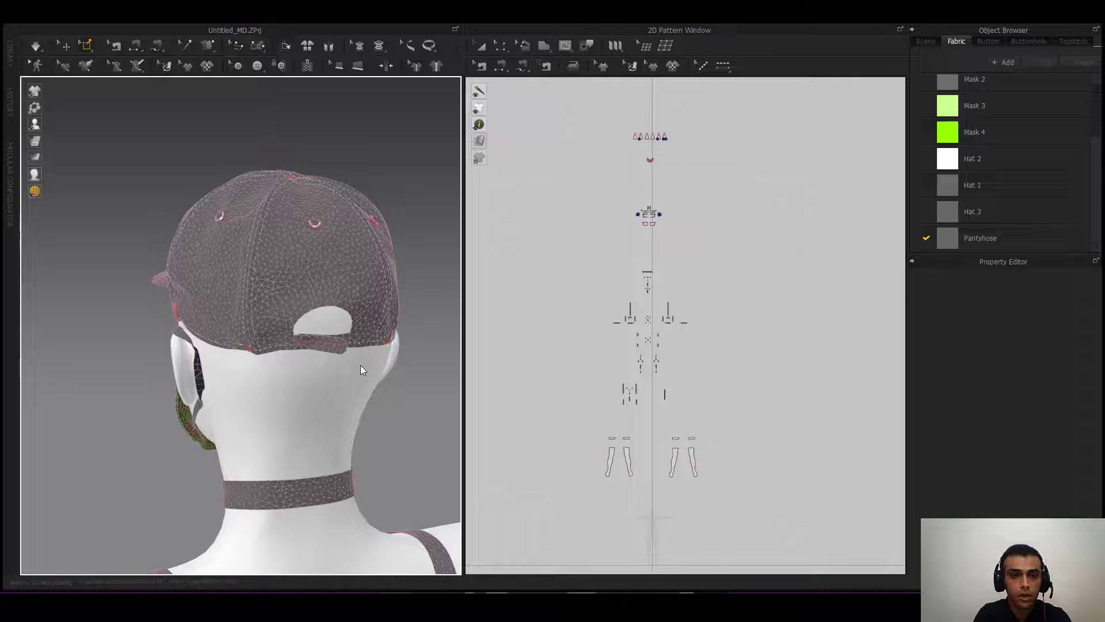
pyautogui.moveTo(360, 365); pyautogui.dragTo(268, 385, button='right')
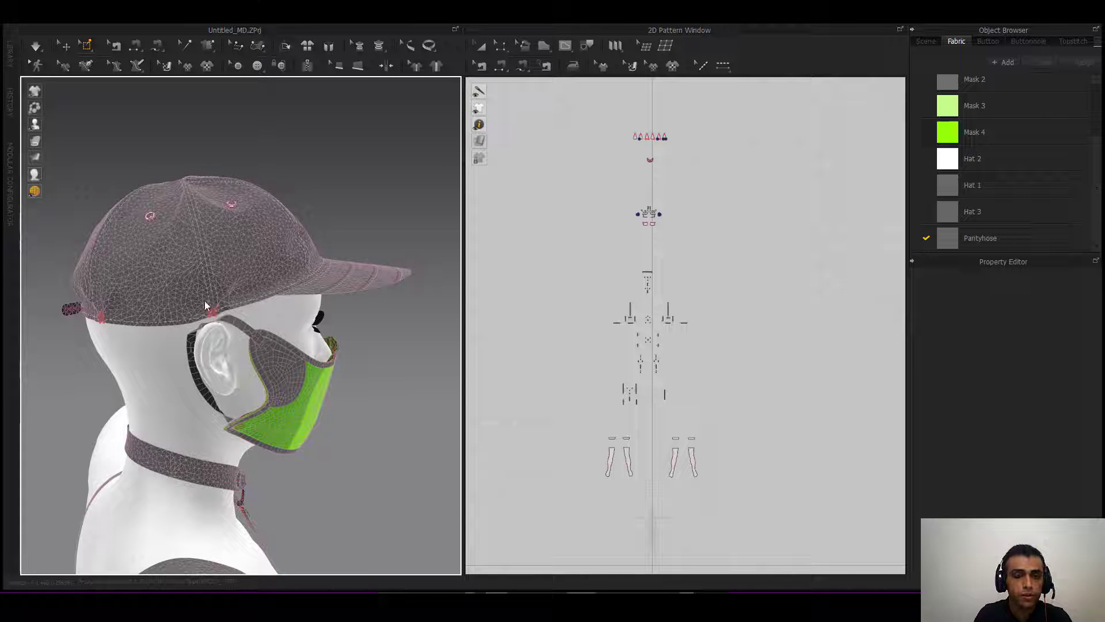
# - Attach all the cap's pins to the avatar and check the cap from the side
pyautogui.scroll(3, 223, 312)
pyautogui.moveTo(223, 312); pyautogui.dragTo(271, 330, button='right')
pyautogui.scroll(2, 271, 330)
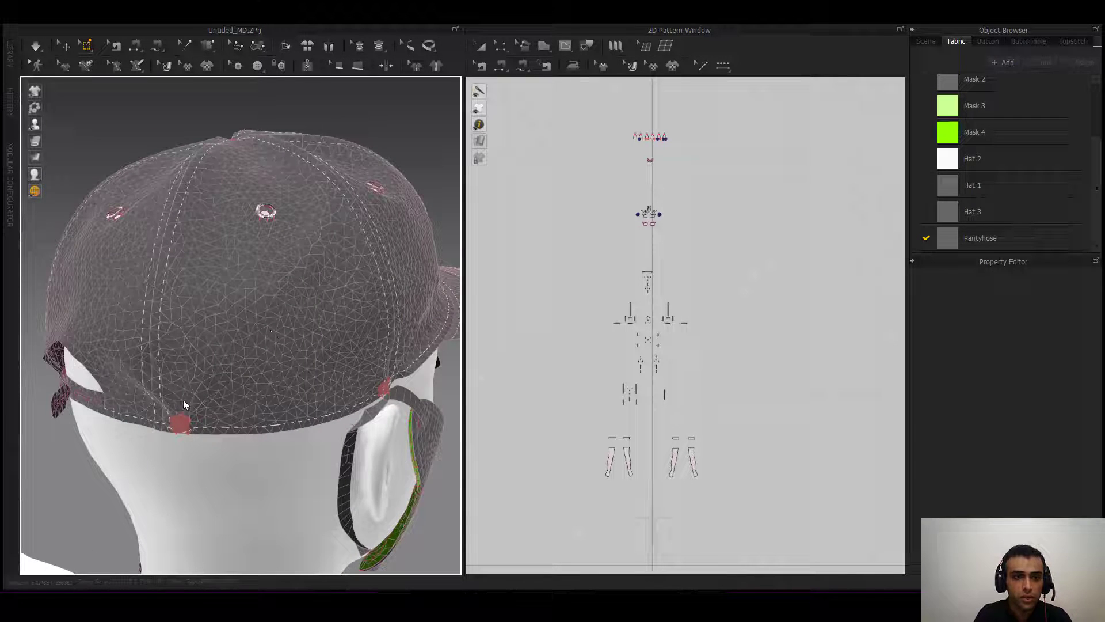
pyautogui.rightClick(184, 419)
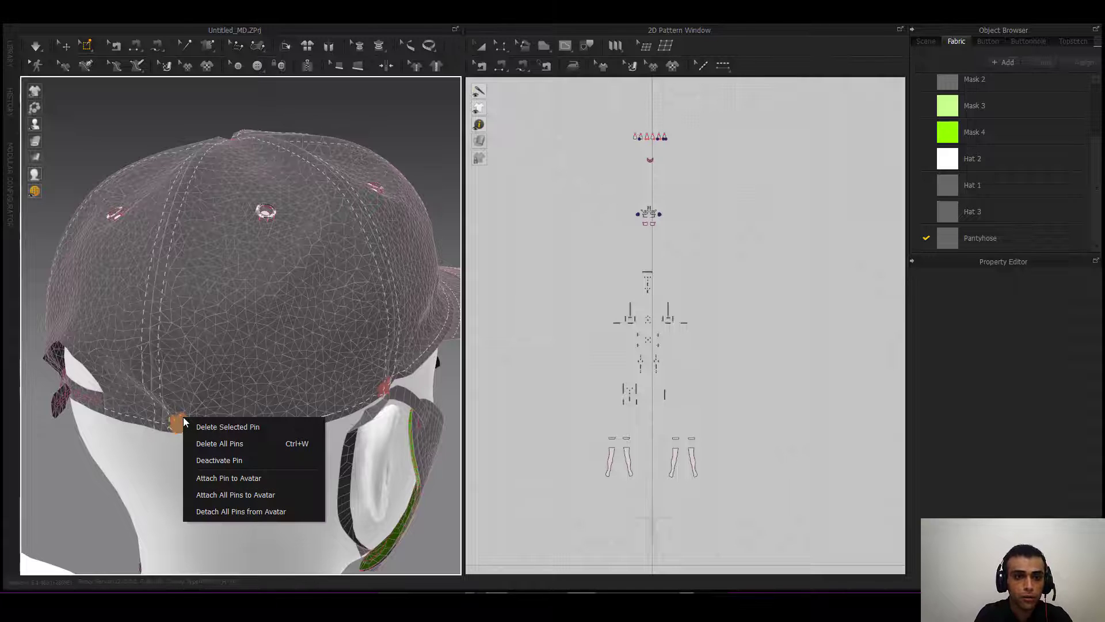
pyautogui.click(207, 496)
pyautogui.click(224, 493)
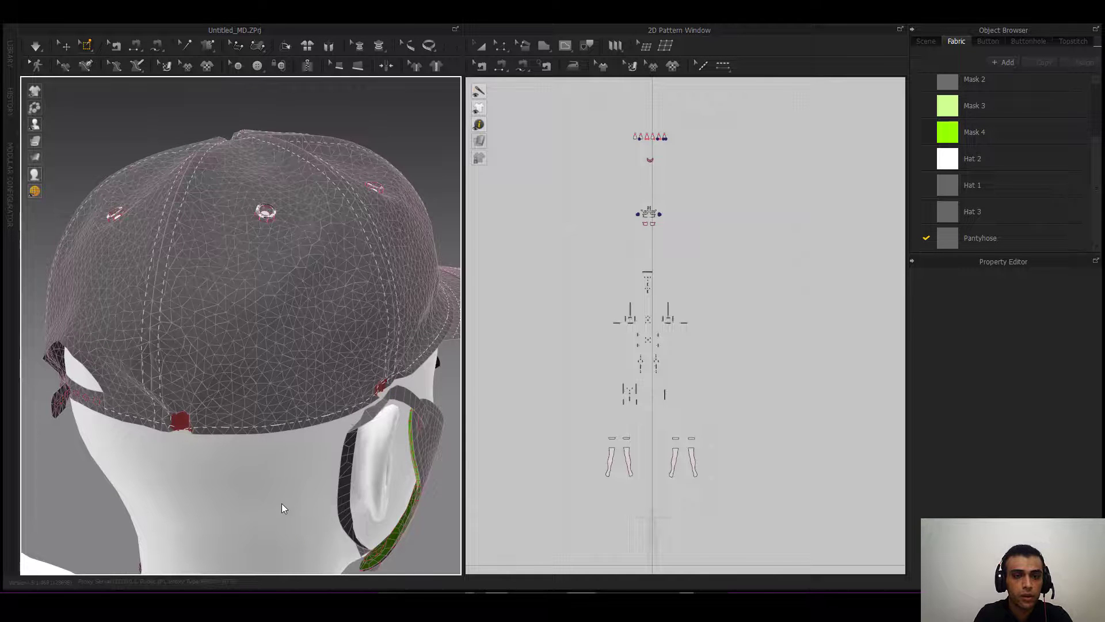
pyautogui.moveTo(281, 503); pyautogui.dragTo(171, 506, button='right')
pyautogui.scroll(-10, 244, 499)
pyautogui.moveTo(244, 499); pyautogui.dragTo(185, 308, button='right')
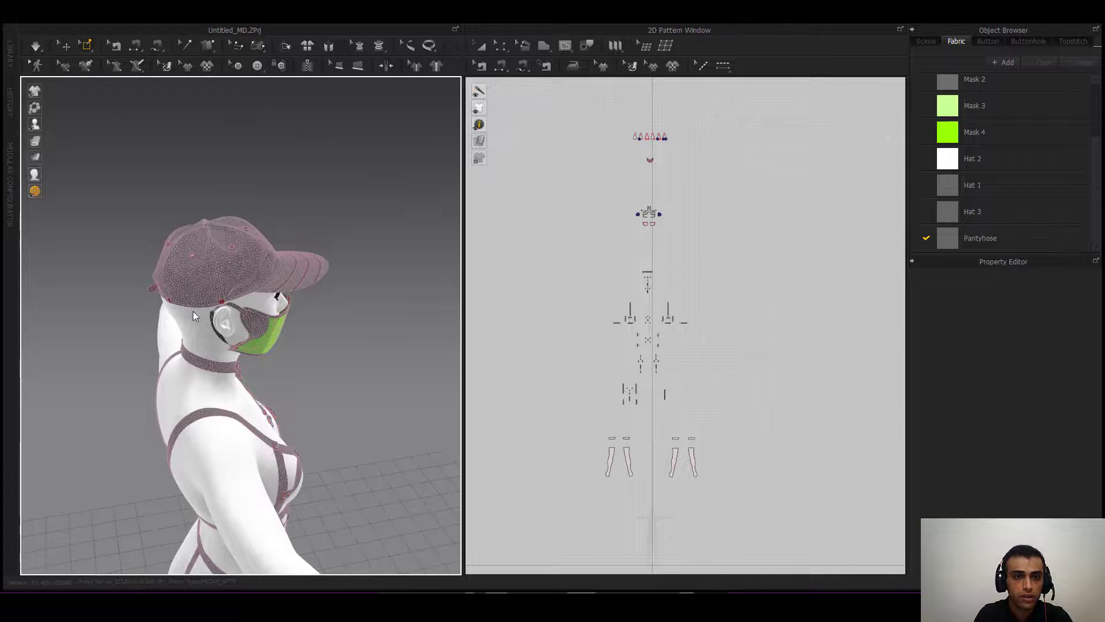
# - Inspect the pins and lower edge of the cap up close from the side and the back
pyautogui.scroll(5, 192, 311)
pyautogui.moveTo(192, 311); pyautogui.dragTo(213, 414, button='middle')
pyautogui.moveTo(213, 414); pyautogui.dragTo(216, 372, button='right')
pyautogui.scroll(3, 217, 372)
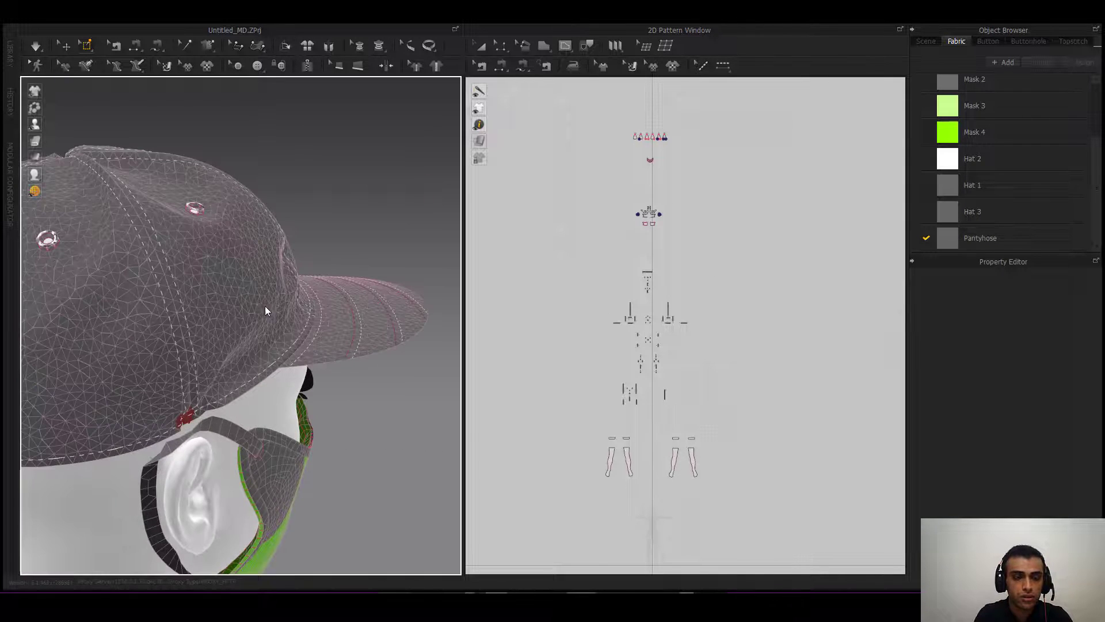
pyautogui.moveTo(264, 311); pyautogui.dragTo(260, 394, button='right')
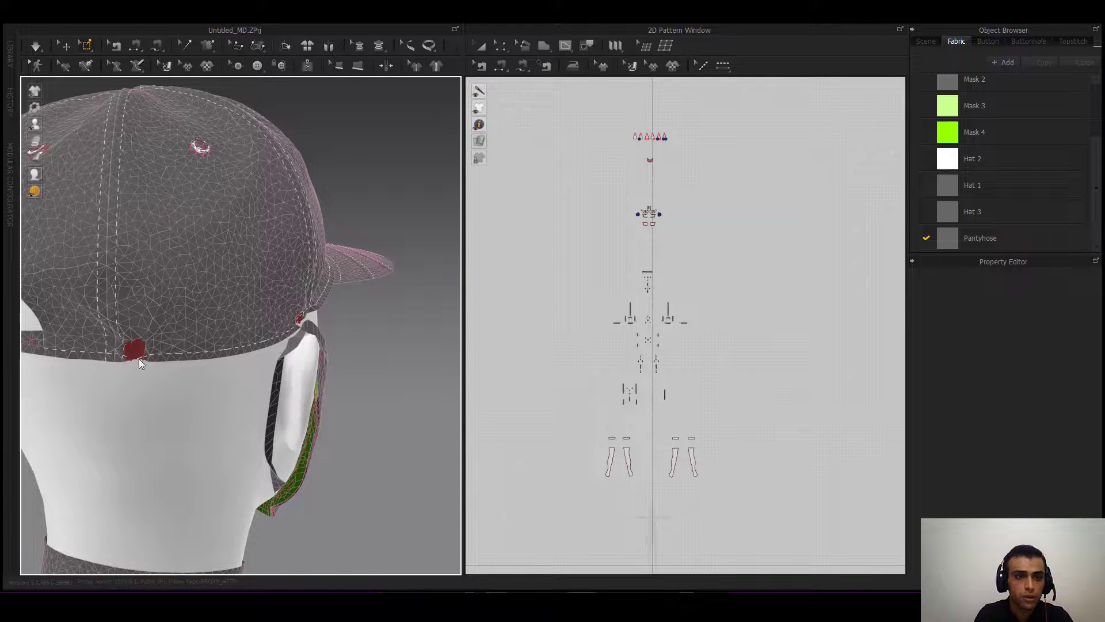
pyautogui.scroll(2, 139, 358)
pyautogui.moveTo(139, 358); pyautogui.dragTo(219, 344, button='middle')
pyautogui.moveTo(200, 361); pyautogui.dragTo(231, 374, button='right')
pyautogui.scroll(-6, 231, 374)
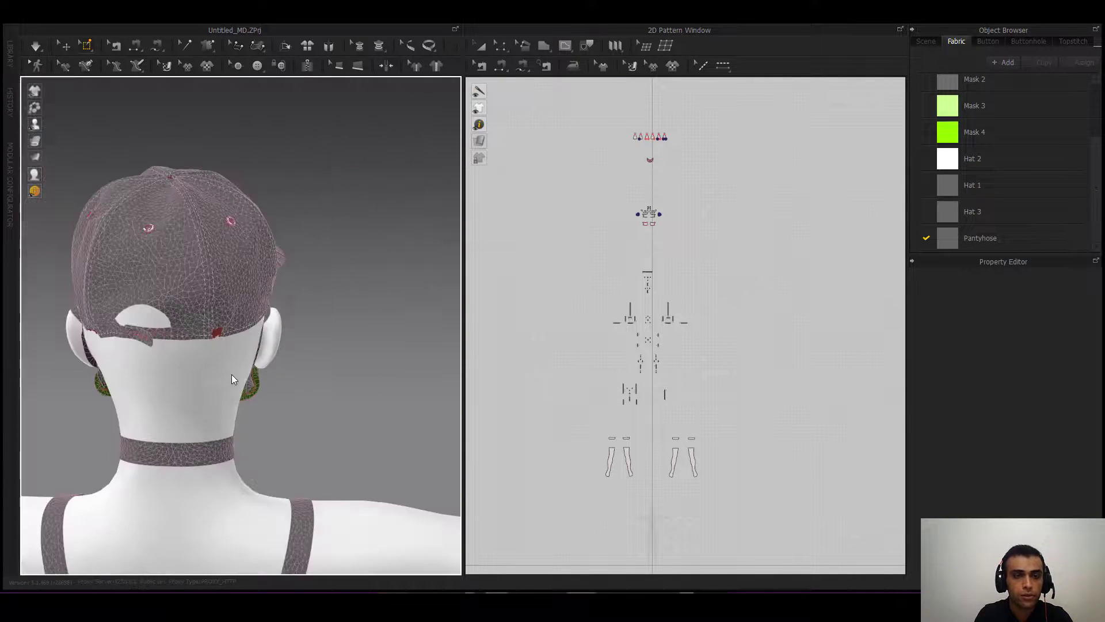
# - Check the cap and mask from the avatar's side, and return to the full outfit
pyautogui.moveTo(259, 412); pyautogui.dragTo(157, 406, button='right')
pyautogui.moveTo(234, 426); pyautogui.dragTo(181, 422, button='right')
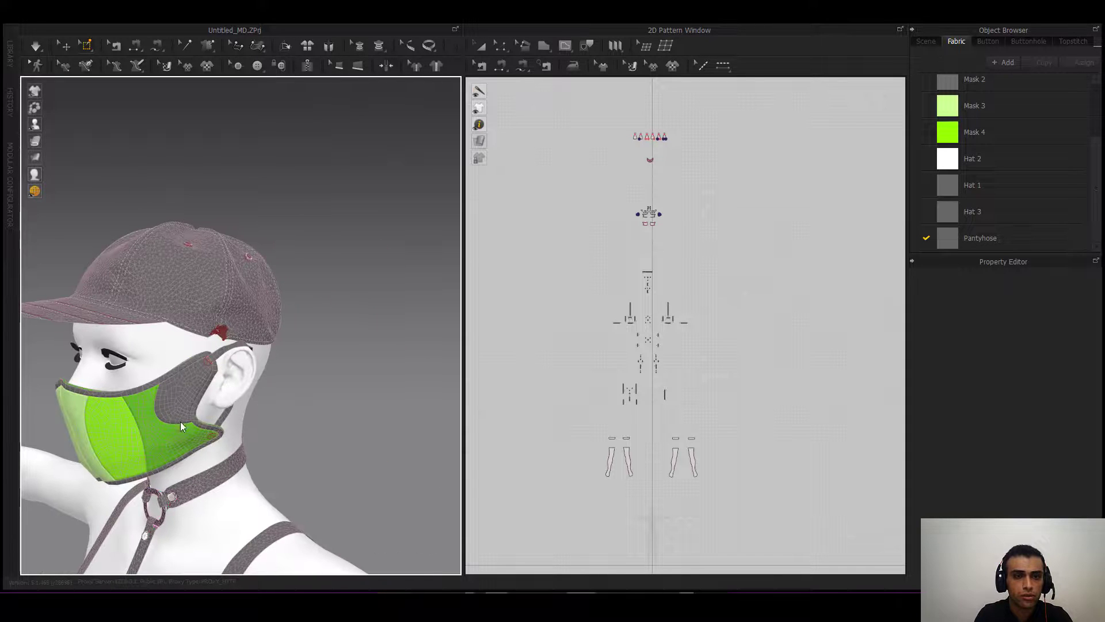
pyautogui.scroll(-5, 198, 491)
pyautogui.moveTo(219, 459); pyautogui.dragTo(303, 437, button='right')
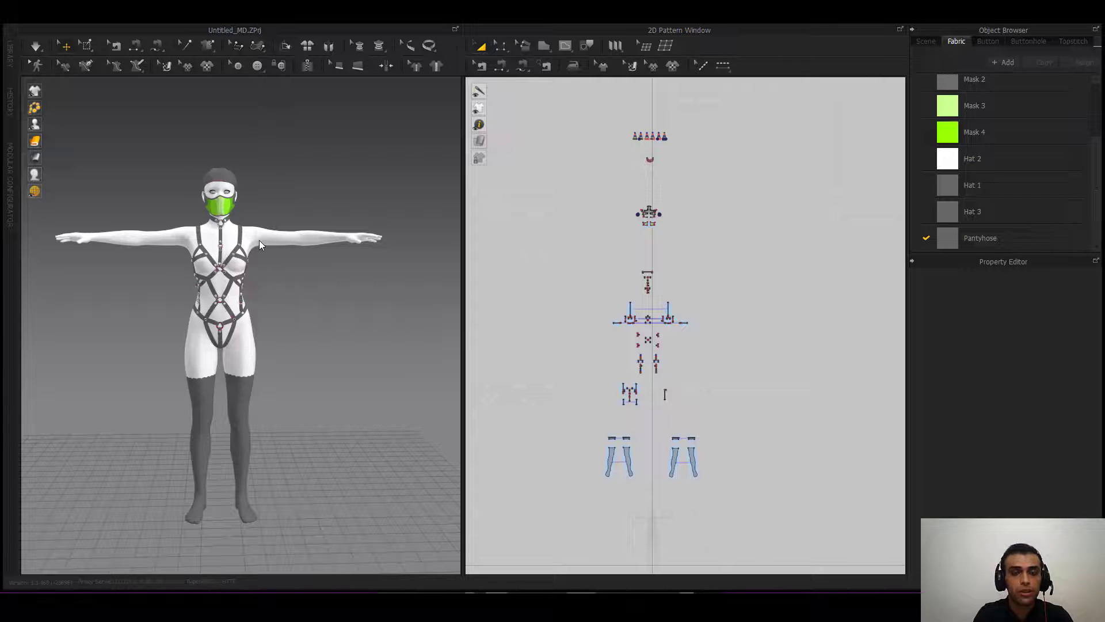
# - Select all the avatar's faces to review its skin offset and friction properties, and clear the selection
pyautogui.click(925, 42)
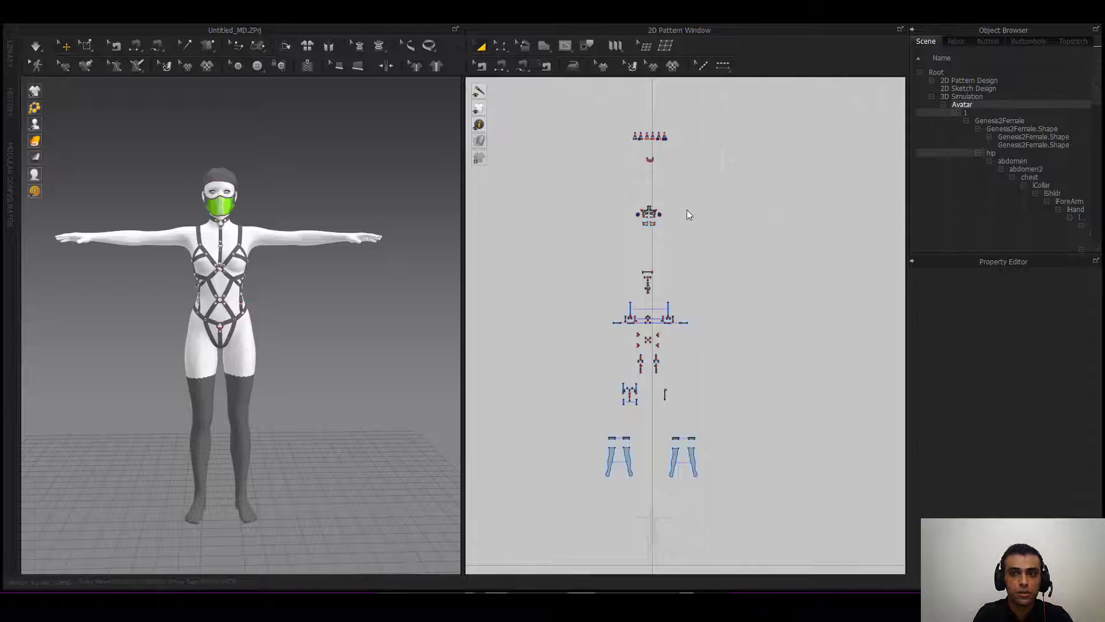
pyautogui.click(261, 238)
pyautogui.rightClick(260, 238)
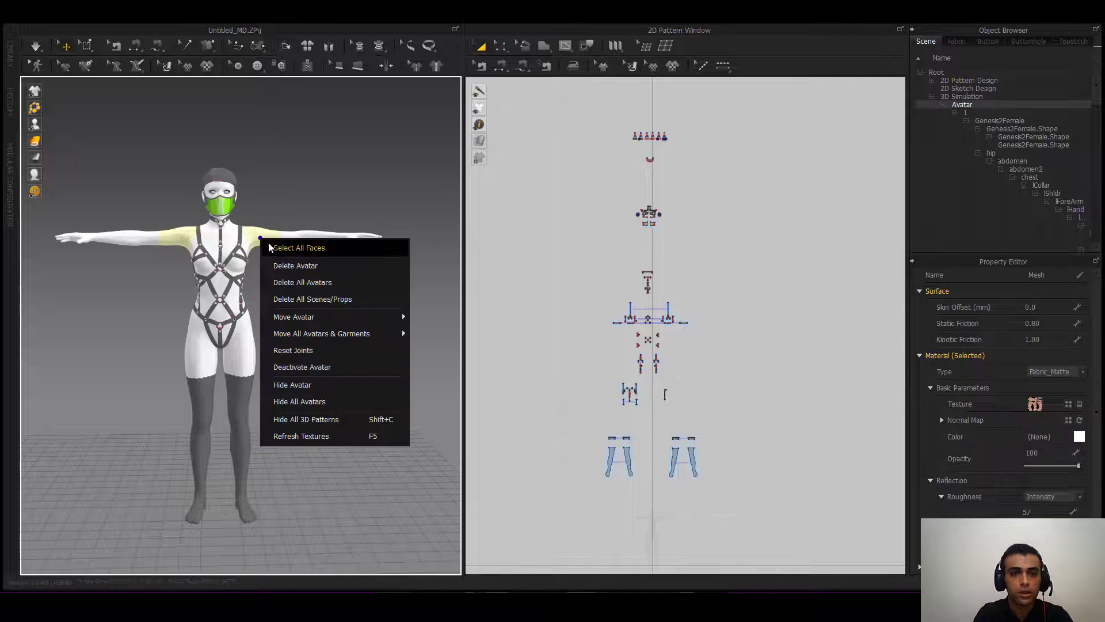
pyautogui.click(272, 246)
pyautogui.click(1045, 340)
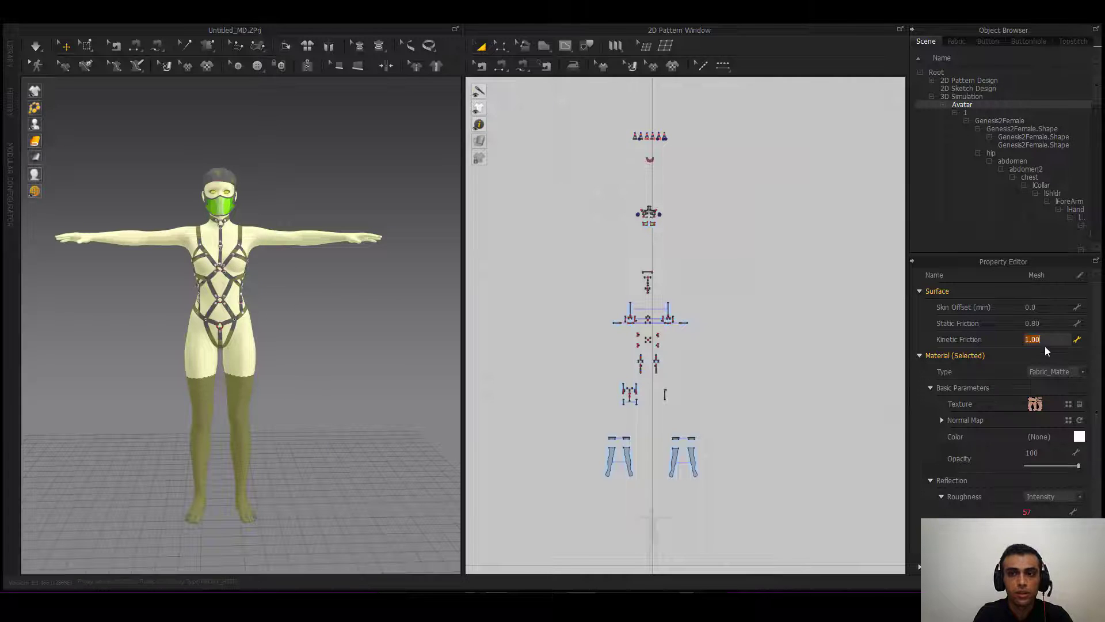
pyautogui.click(924, 342)
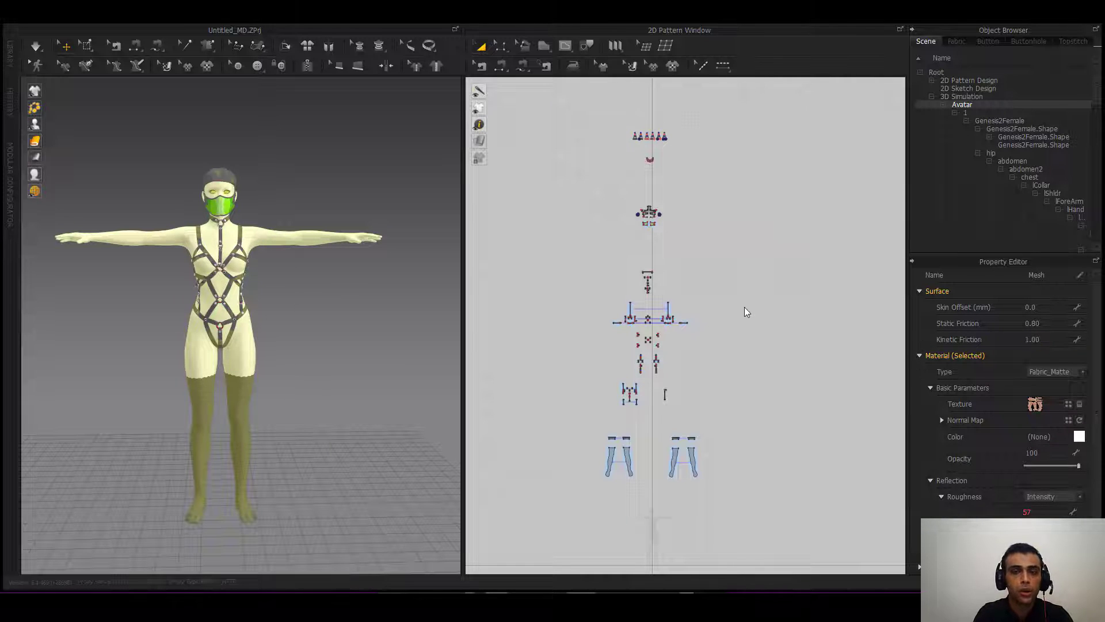
pyautogui.click(365, 328)
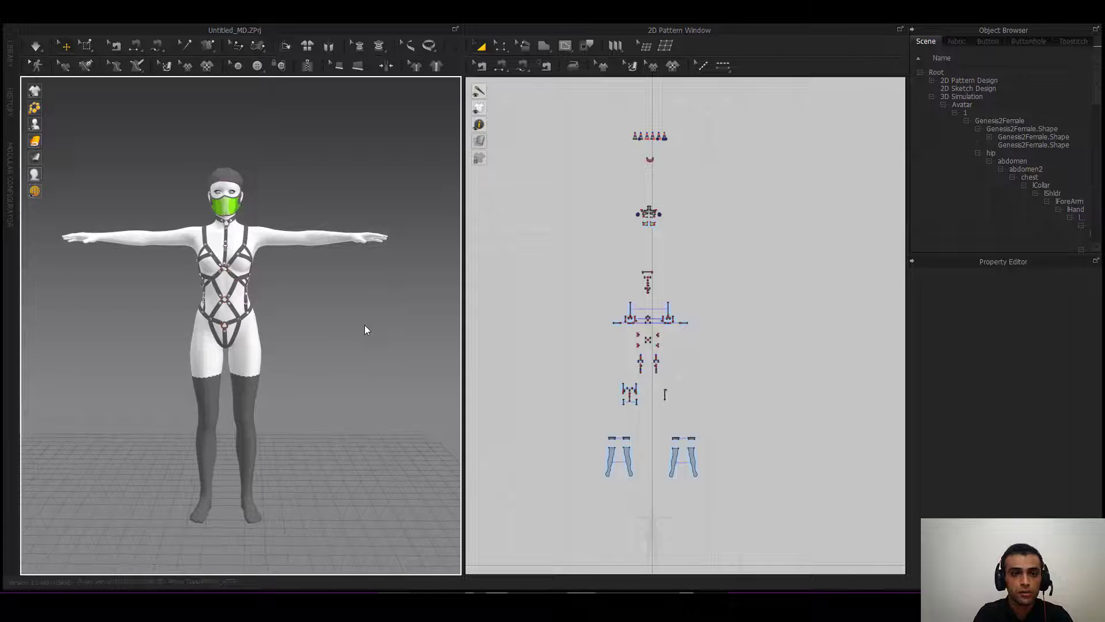
pyautogui.moveTo(365, 326); pyautogui.dragTo(367, 327, button='right')
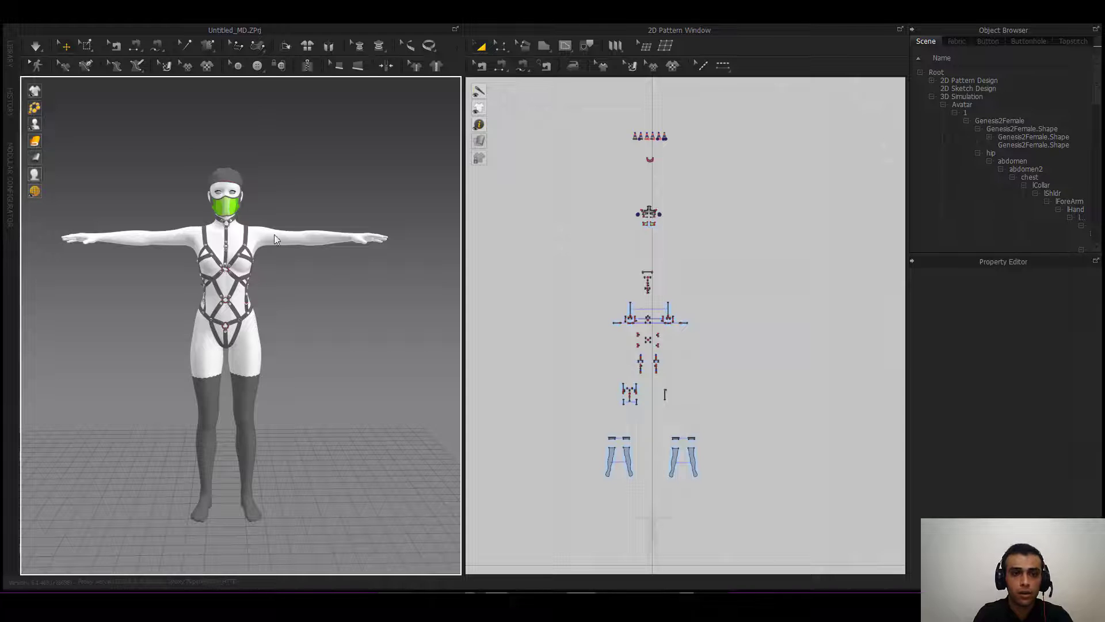
pyautogui.moveTo(189, 364); pyautogui.dragTo(244, 333, button='right')
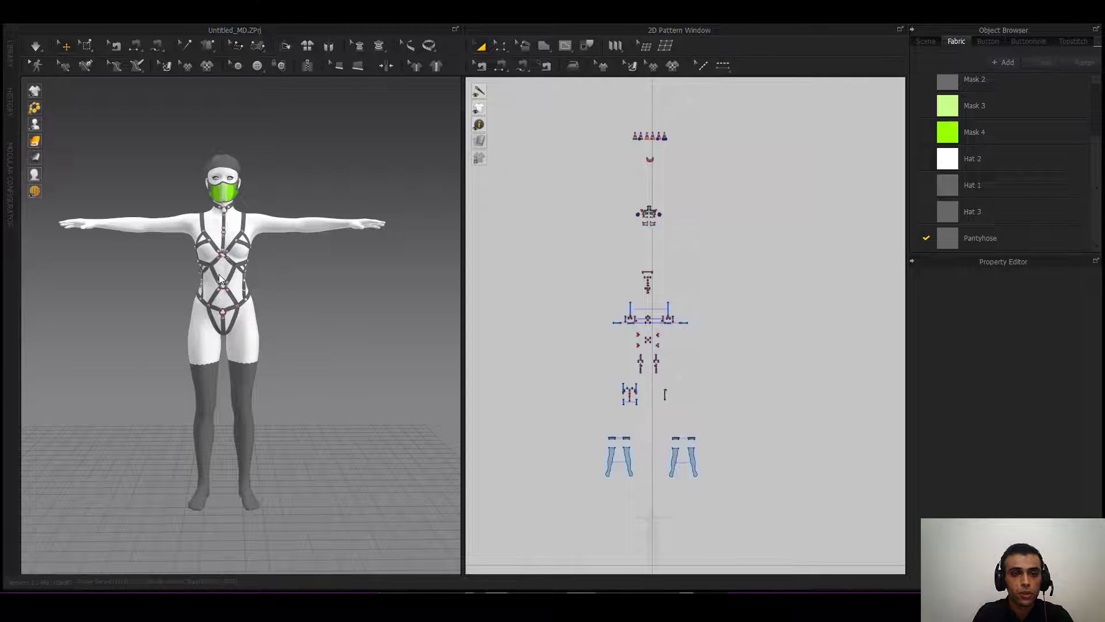
# - Select the metal ring at the harness's waist and choose the Metal part fabric
pyautogui.scroll(4, 220, 275)
pyautogui.scroll(5, 167, 285)
pyautogui.moveTo(196, 314); pyautogui.dragTo(218, 343, button='middle')
pyautogui.scroll(3, 223, 266)
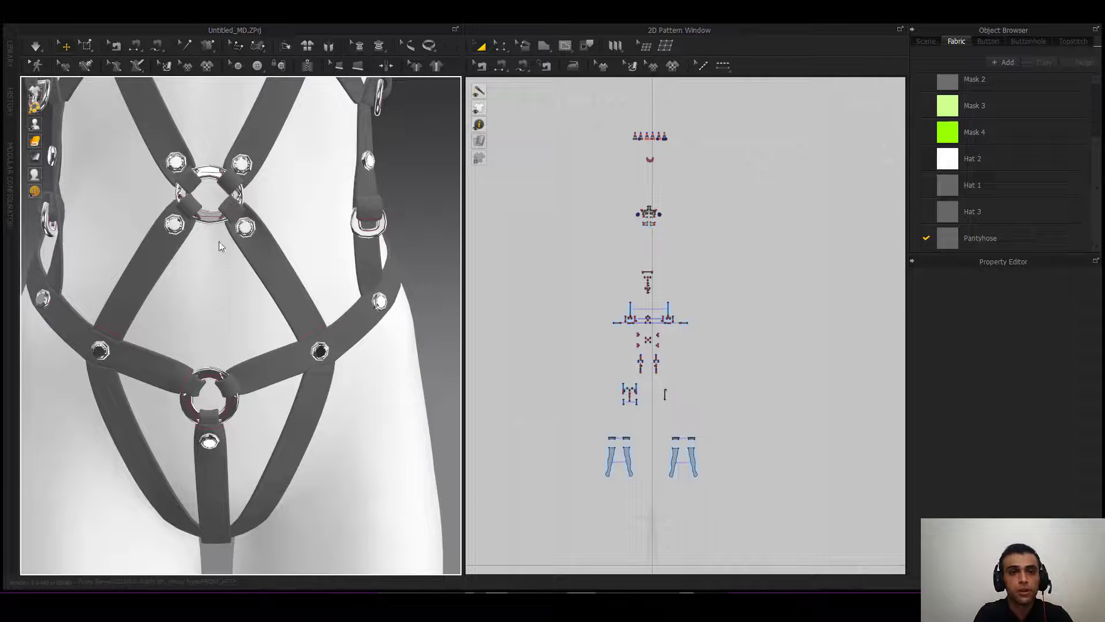
pyautogui.click(211, 214)
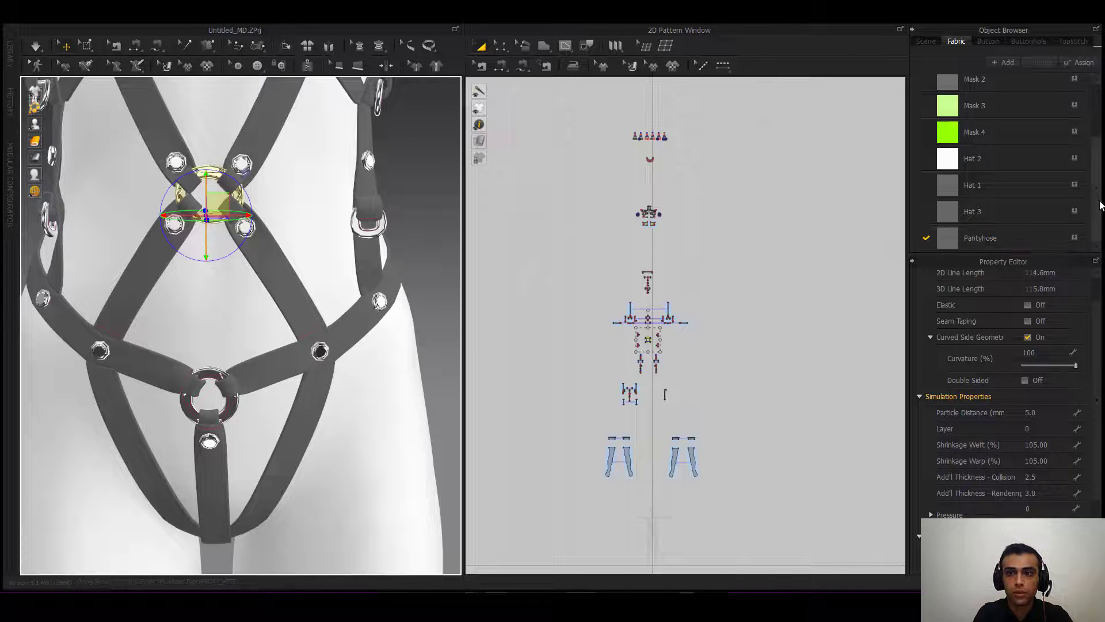
pyautogui.moveTo(1097, 199); pyautogui.dragTo(1095, 158)
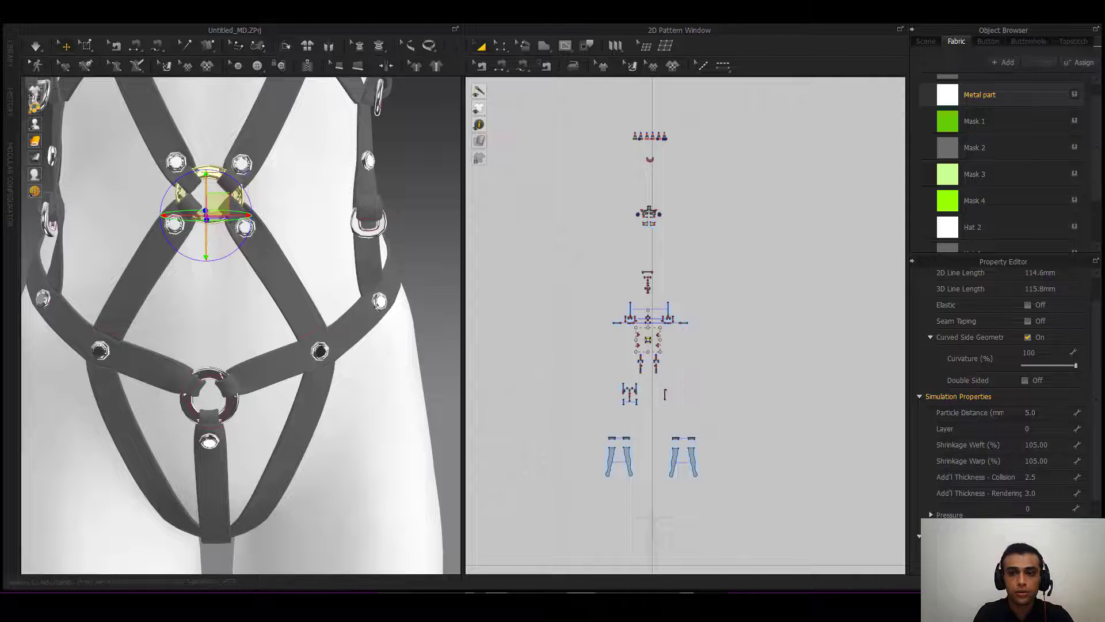
pyautogui.click(981, 95)
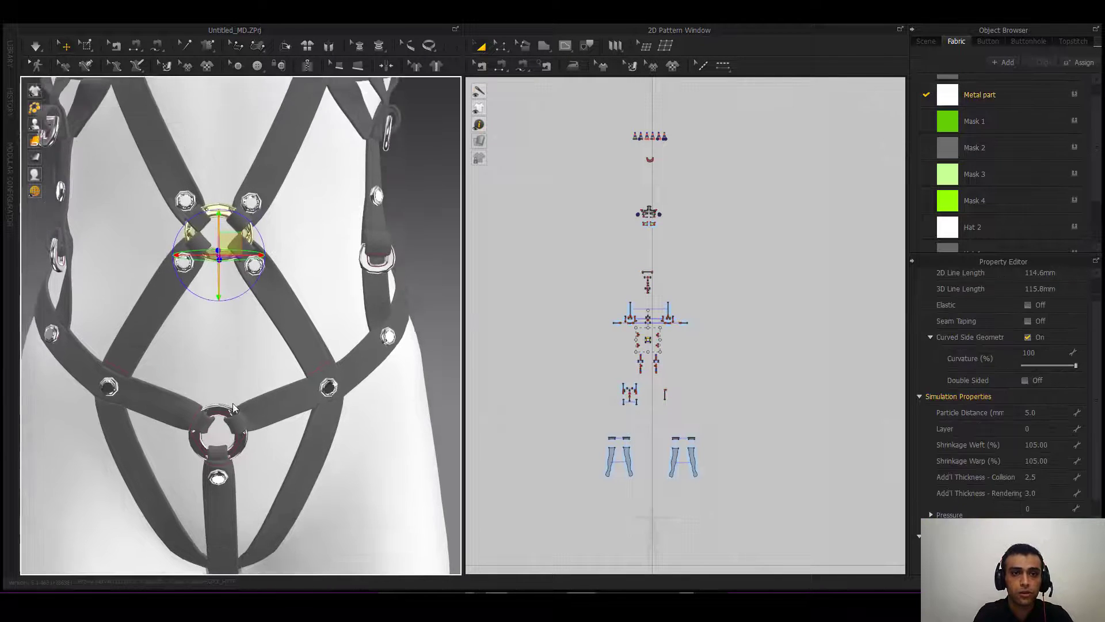
# - Examine the waist ring and its attached straps up close, selecting individual pieces to check their properties
pyautogui.moveTo(233, 403)
pyautogui.mouseDown(button='right')
pyautogui.moveTo(245, 409)
pyautogui.moveTo(223, 398)
pyautogui.mouseUp(button='right')
pyautogui.scroll(2, 231, 307)
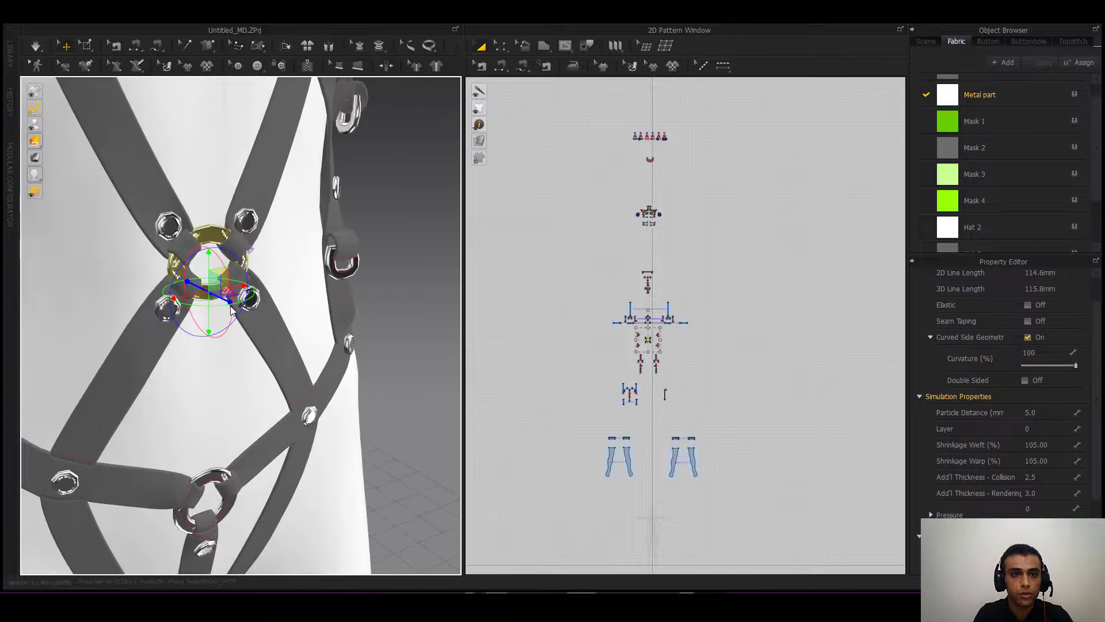
pyautogui.scroll(2, 207, 247)
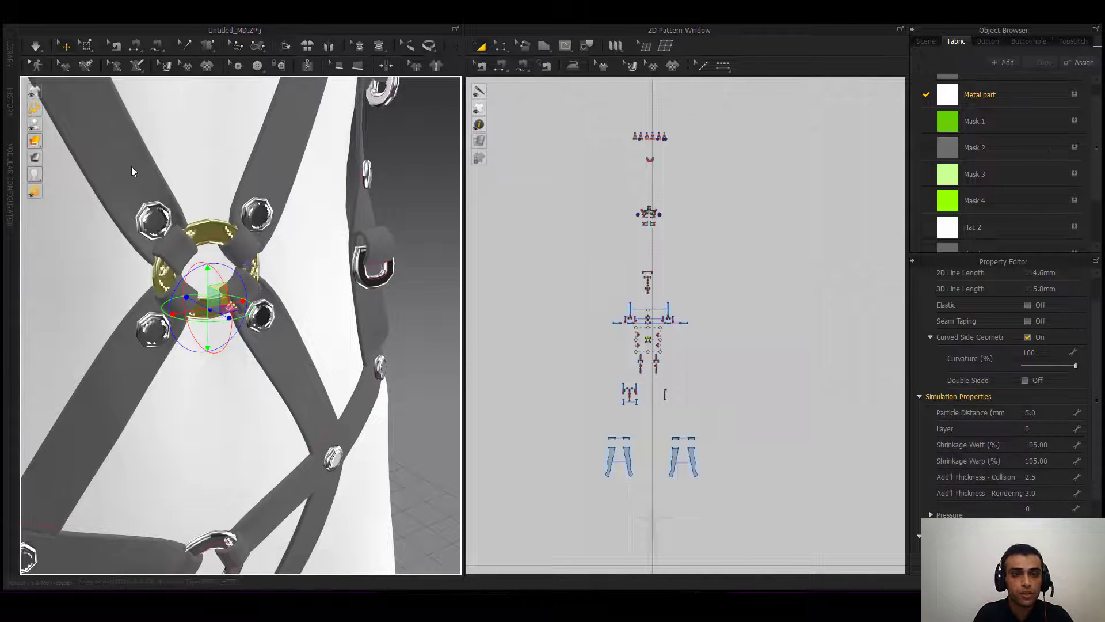
pyautogui.click(116, 171)
pyautogui.click(298, 134)
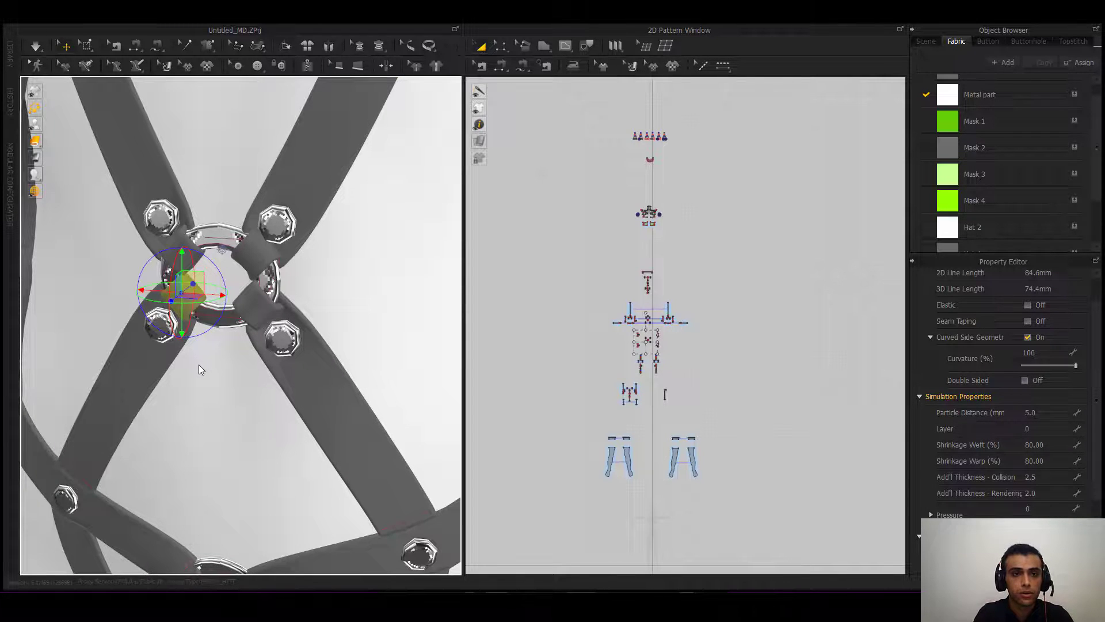
pyautogui.moveTo(199, 365)
pyautogui.mouseDown(button='right')
pyautogui.moveTo(224, 380)
pyautogui.moveTo(189, 380)
pyautogui.mouseUp(button='right')
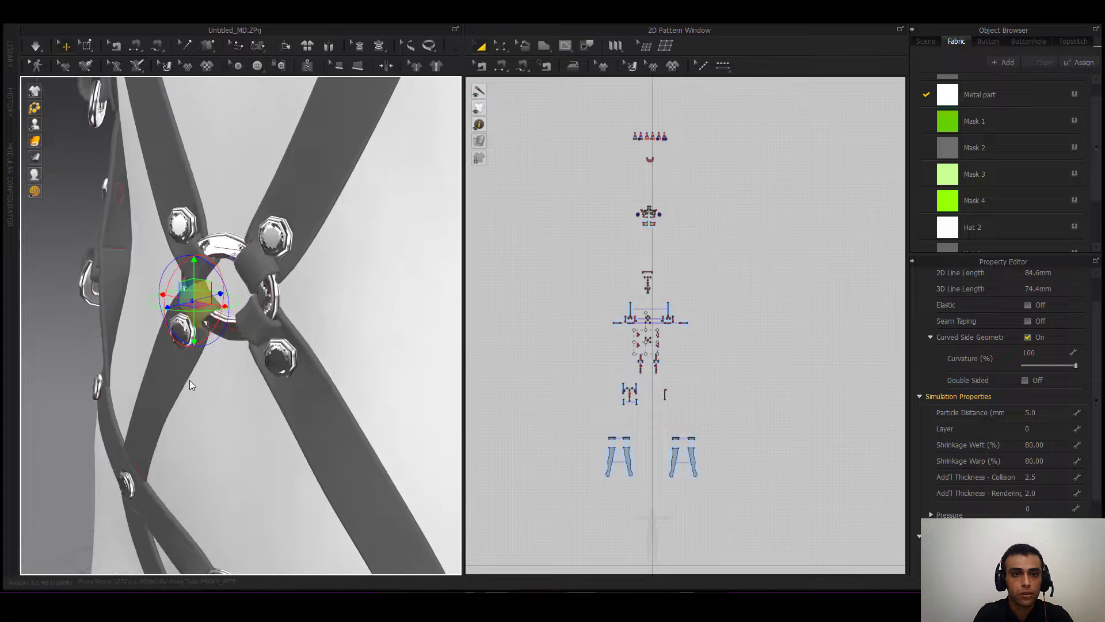
pyautogui.click(228, 250)
# - Review the whole outfit from an angle and the front, and clear the selection
pyautogui.scroll(-10, 250, 329)
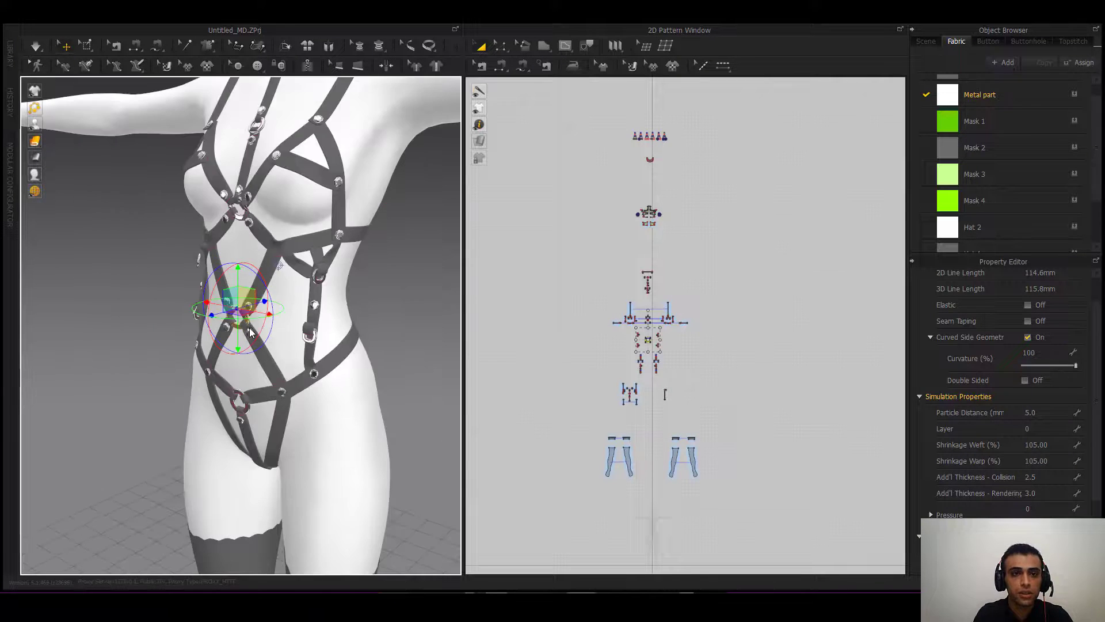
pyautogui.moveTo(251, 372); pyautogui.dragTo(228, 336, button='middle')
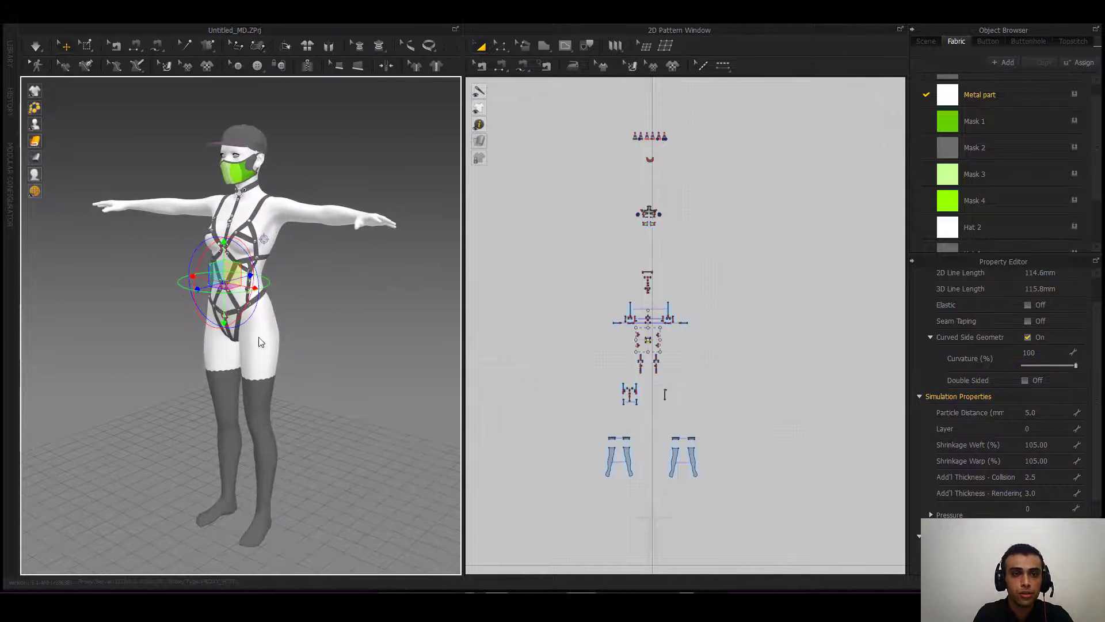
pyautogui.moveTo(258, 338); pyautogui.dragTo(282, 341, button='right')
pyautogui.moveTo(299, 309); pyautogui.dragTo(314, 311, button='middle')
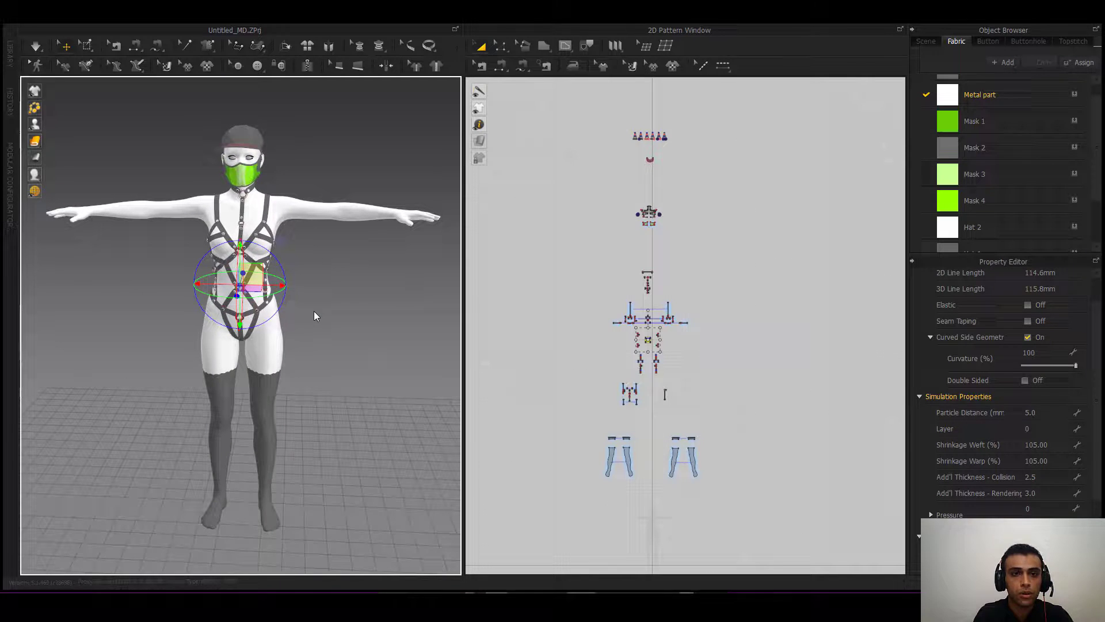
pyautogui.click(343, 295)
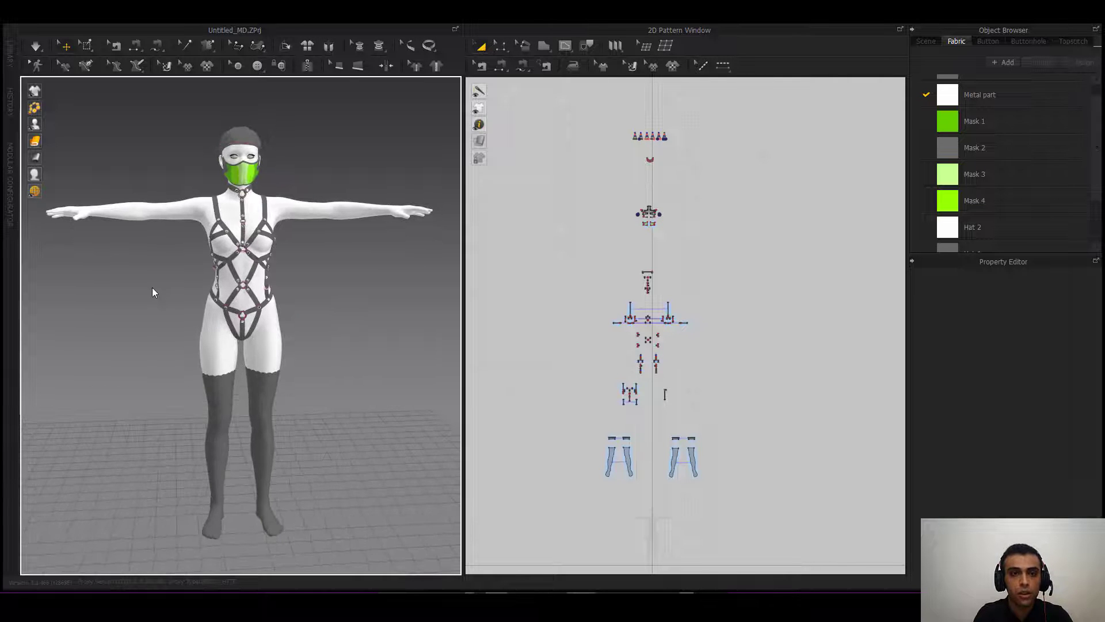
# - Examine the lower harness and the metal D-ring on the side strap at the hip up close
pyautogui.scroll(5, 238, 315)
pyautogui.scroll(5, 224, 313)
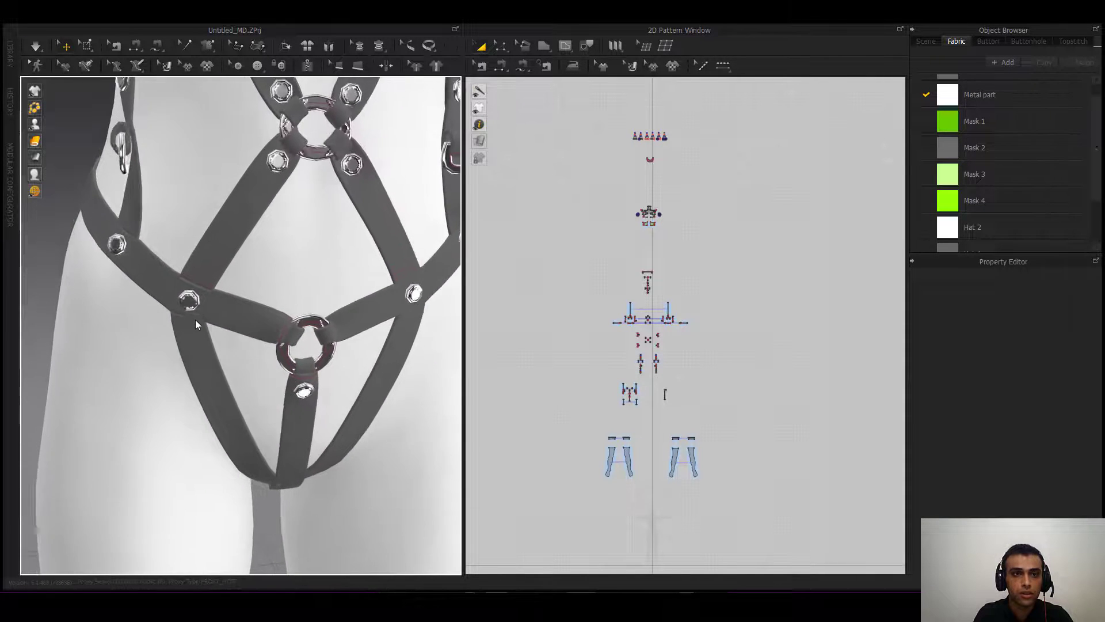
pyautogui.moveTo(202, 325); pyautogui.dragTo(243, 345, button='right')
pyautogui.moveTo(243, 346); pyautogui.dragTo(201, 377, button='middle')
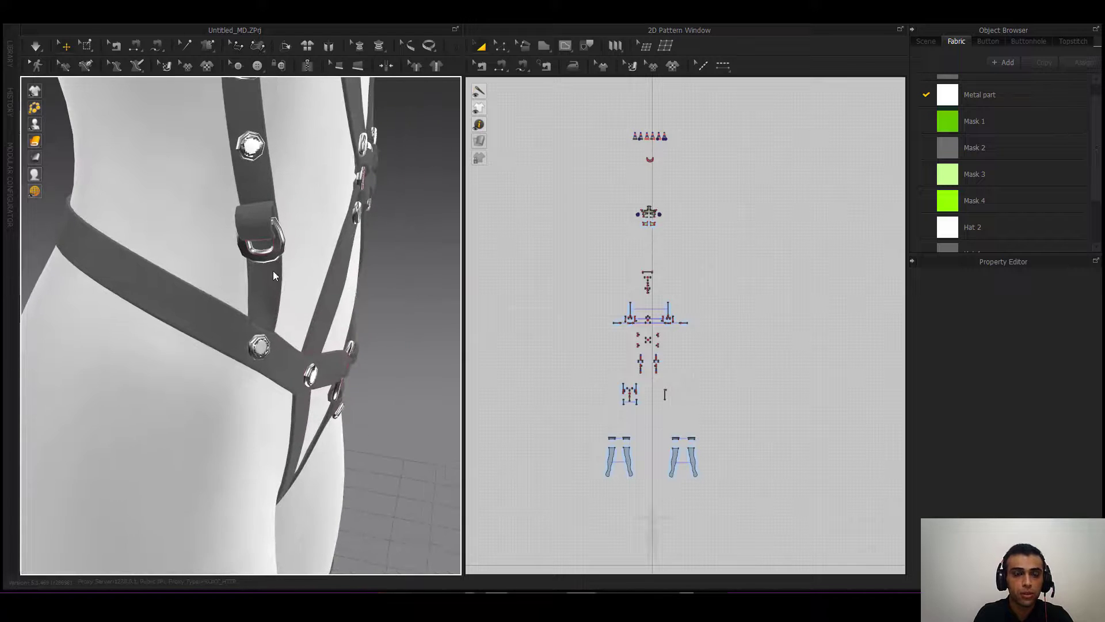
pyautogui.moveTo(269, 262); pyautogui.dragTo(282, 263, button='right')
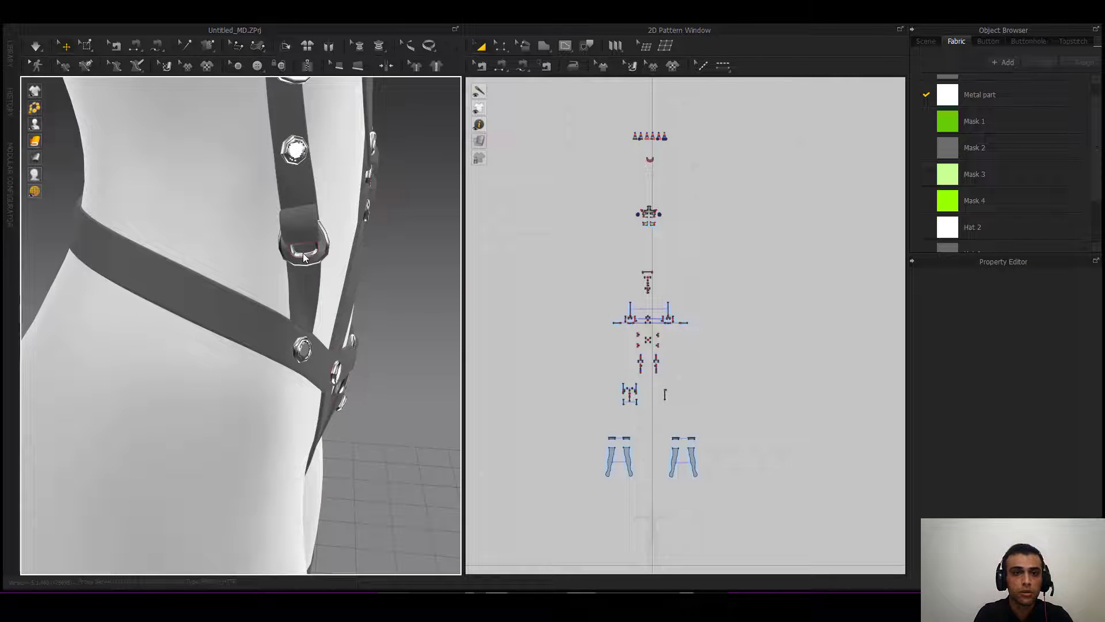
pyautogui.moveTo(291, 264); pyautogui.dragTo(244, 263, button='right')
pyautogui.scroll(5, 244, 263)
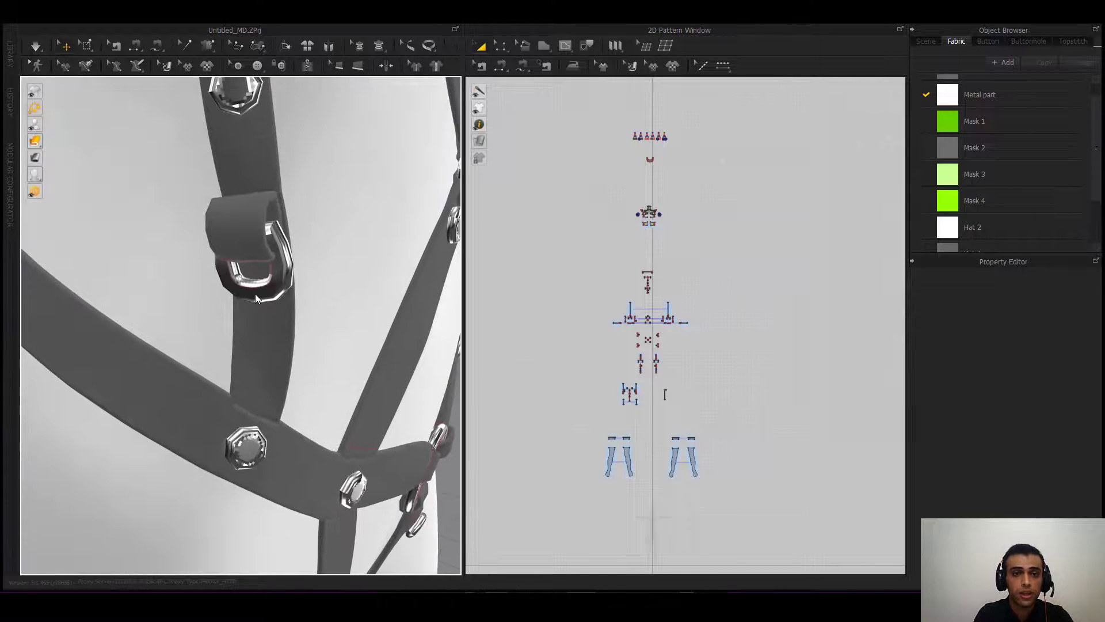
# - Try to move the metal D-ring out of its strap loop at the hip, and undo the move
pyautogui.click(257, 296)
pyautogui.moveTo(257, 296); pyautogui.dragTo(246, 295, button='right')
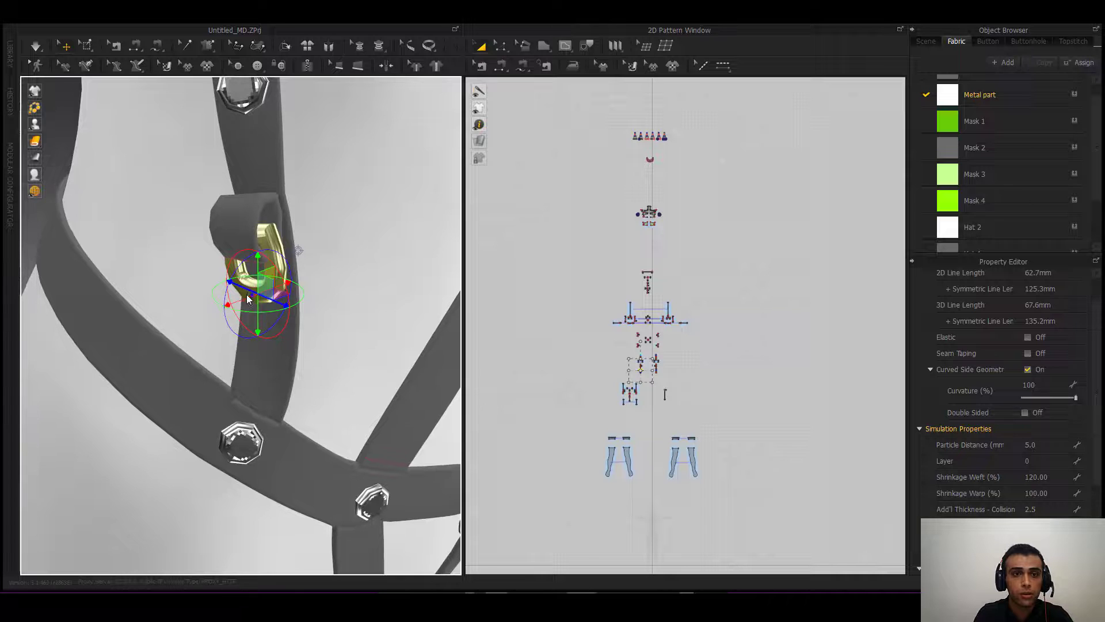
pyautogui.moveTo(245, 296); pyautogui.dragTo(184, 316)
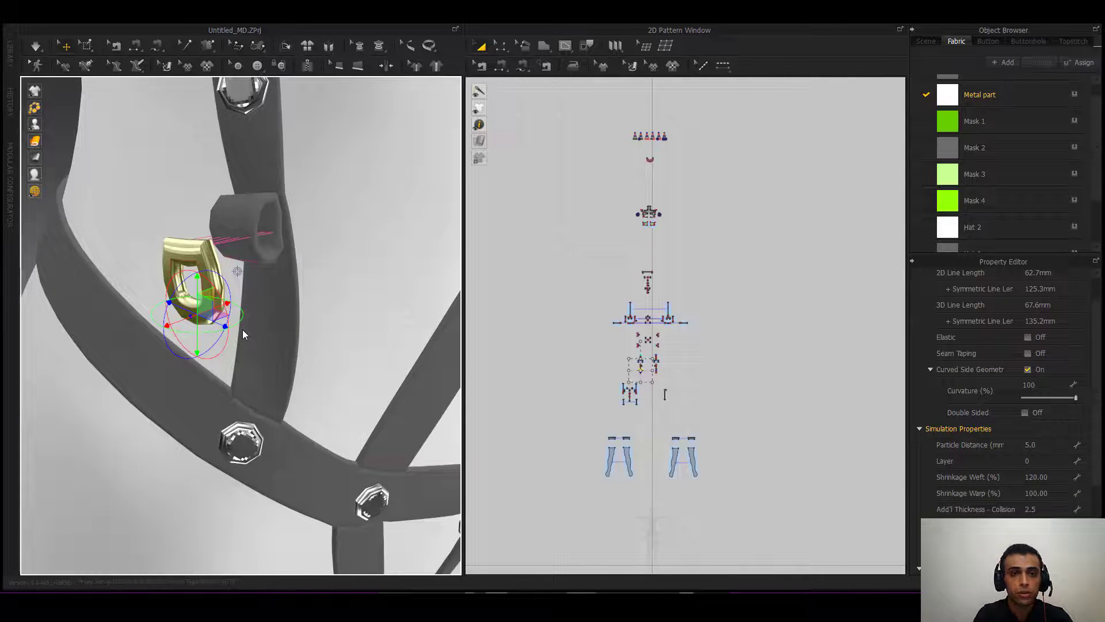
pyautogui.hotkey('ctrl', 'z')
pyautogui.scroll(-6, 271, 309)
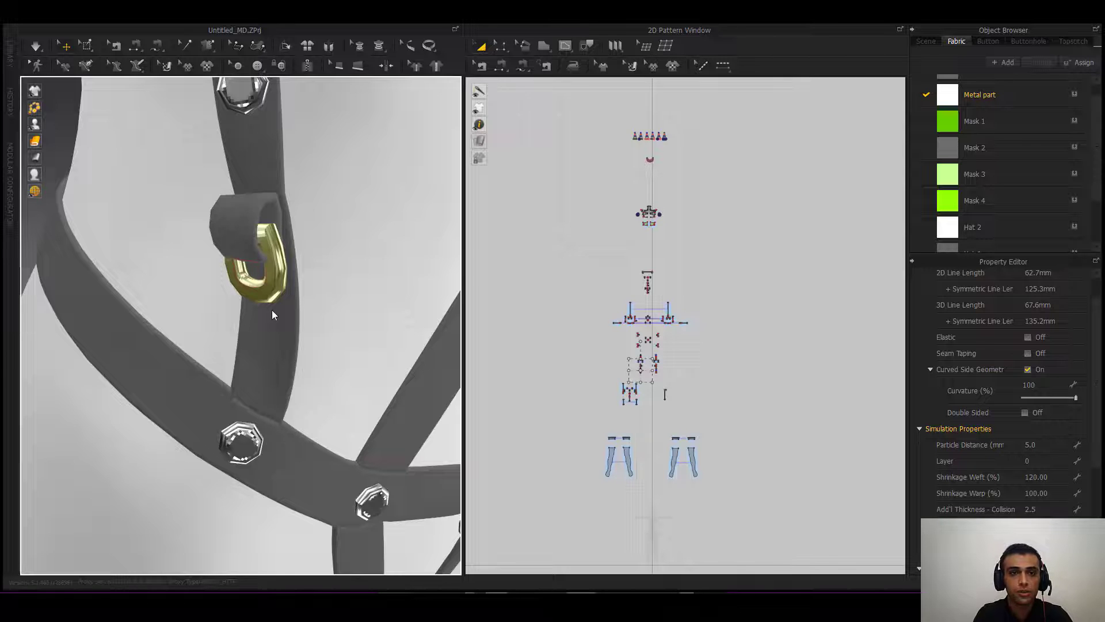
# - View the outfit from the front and examine the soles of the stockings from below
pyautogui.press('2')
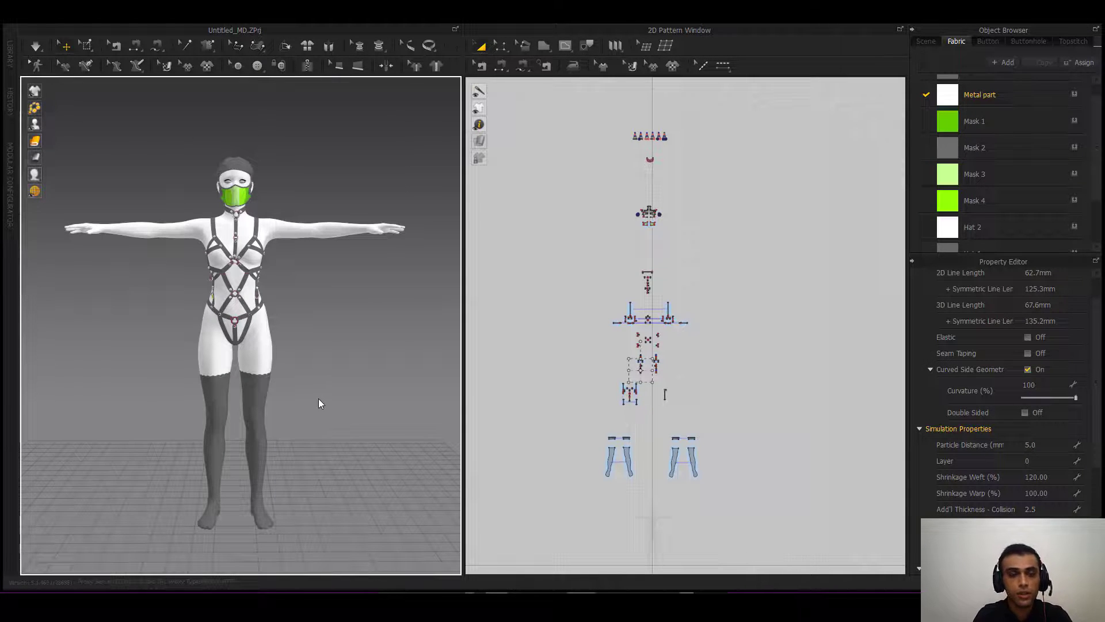
pyautogui.moveTo(329, 383); pyautogui.dragTo(348, 298, button='right')
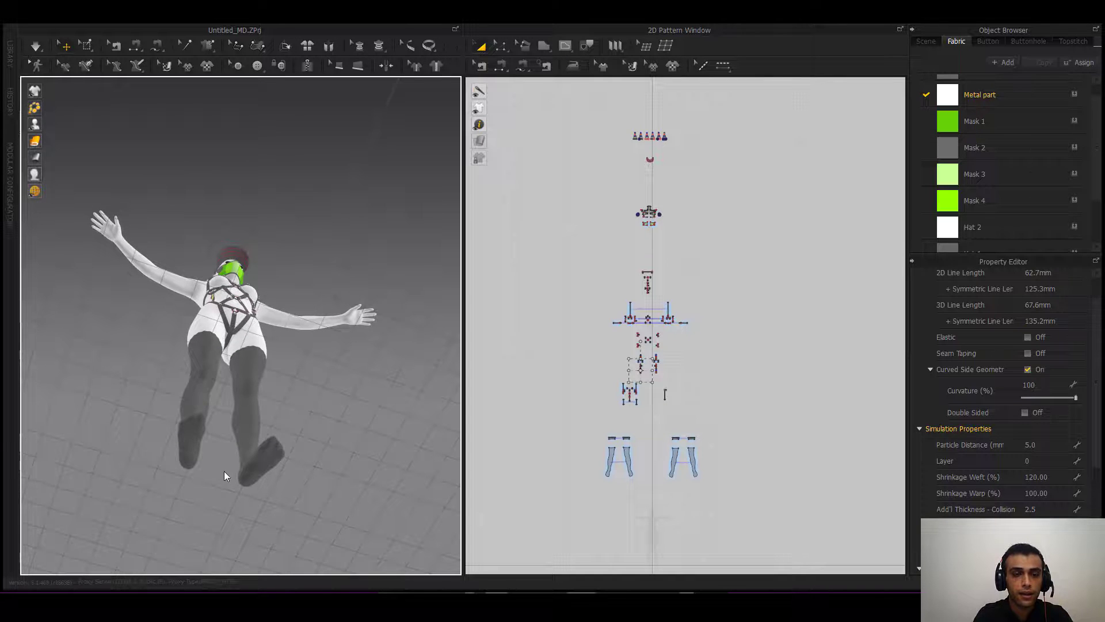
pyautogui.scroll(4, 223, 471)
pyautogui.moveTo(223, 471); pyautogui.dragTo(221, 276, button='middle')
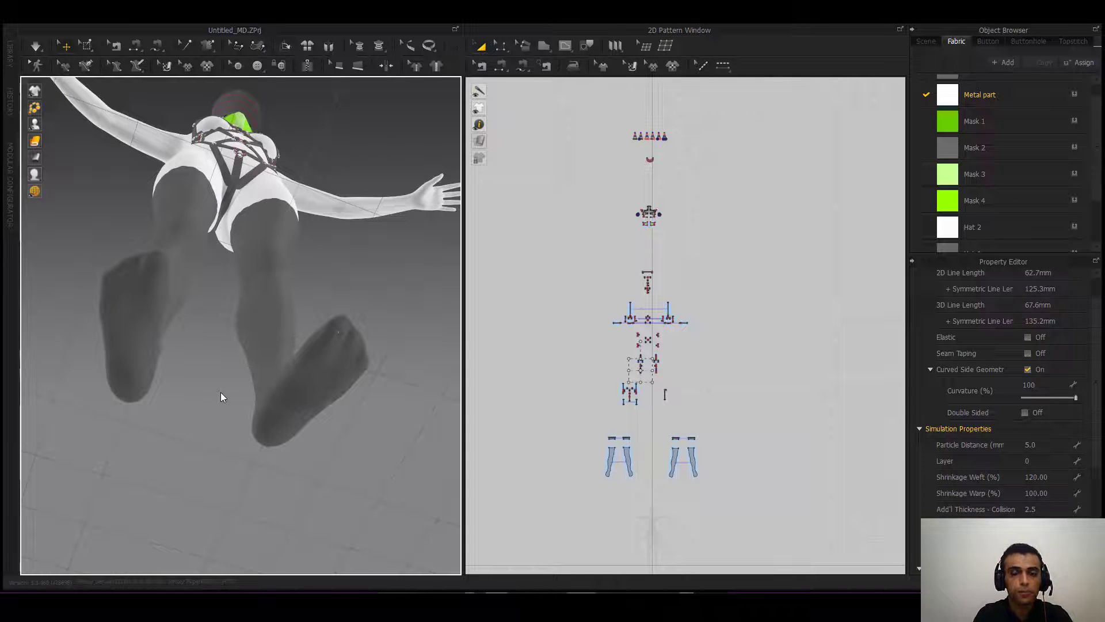
pyautogui.moveTo(220, 392)
pyautogui.mouseDown(button='right')
pyautogui.moveTo(245, 408)
pyautogui.moveTo(218, 405)
pyautogui.mouseUp(button='right')
pyautogui.rightClick(228, 399)
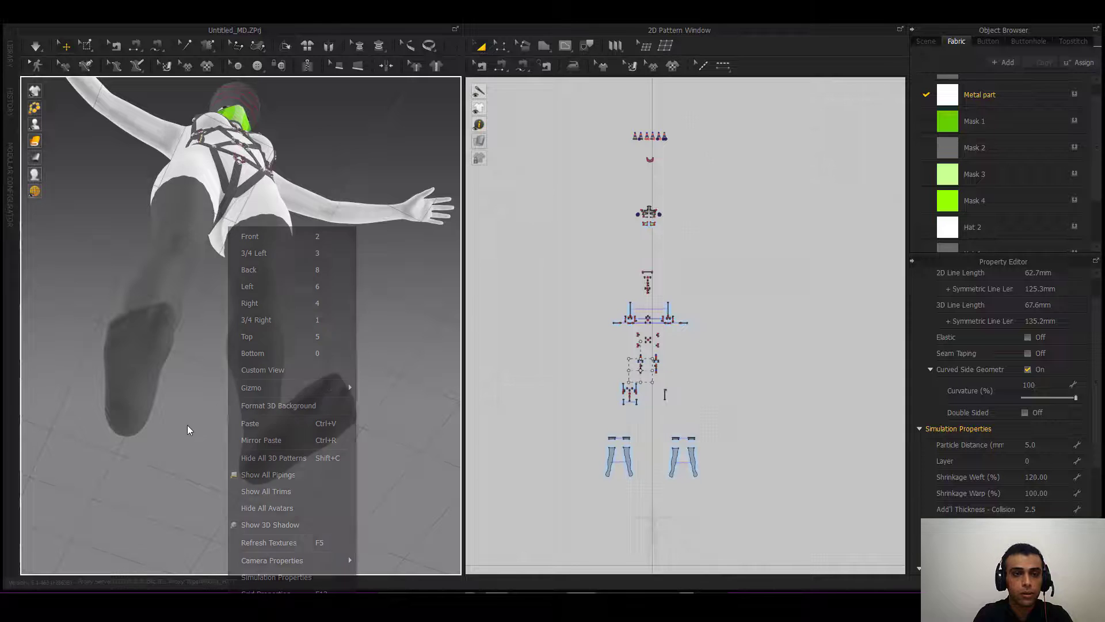
# - Examine the feet of both stockings from below and from a lower side angle
pyautogui.click(188, 425)
pyautogui.click(132, 367)
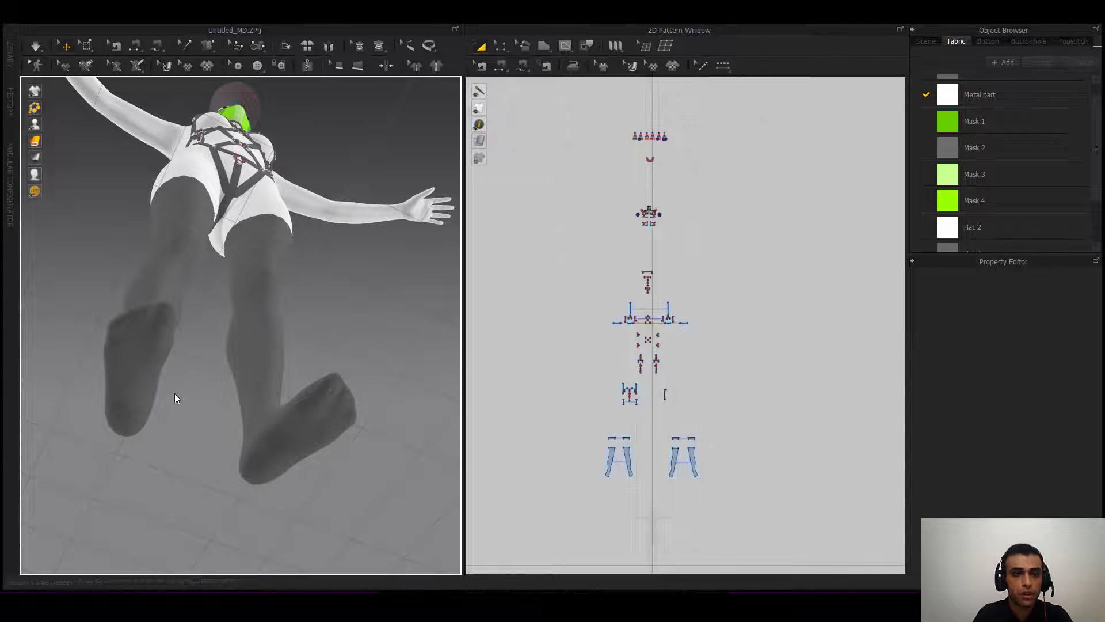
pyautogui.moveTo(157, 453); pyautogui.dragTo(207, 419, button='right')
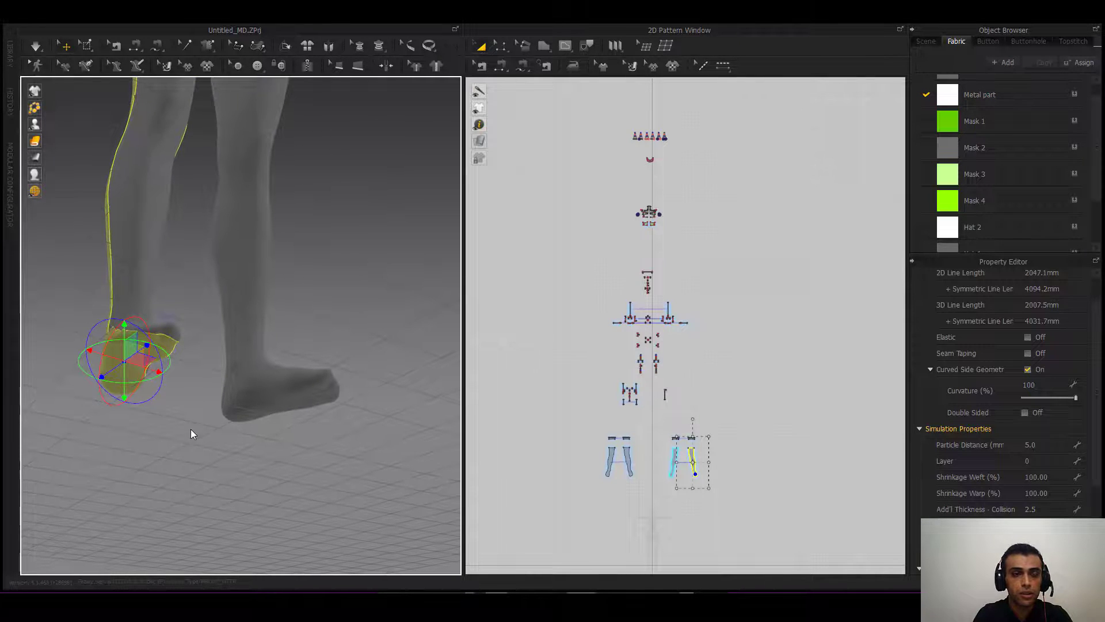
# - Open the simulation properties, review the ground collision setting, and clear the selection
pyautogui.rightClick(244, 427)
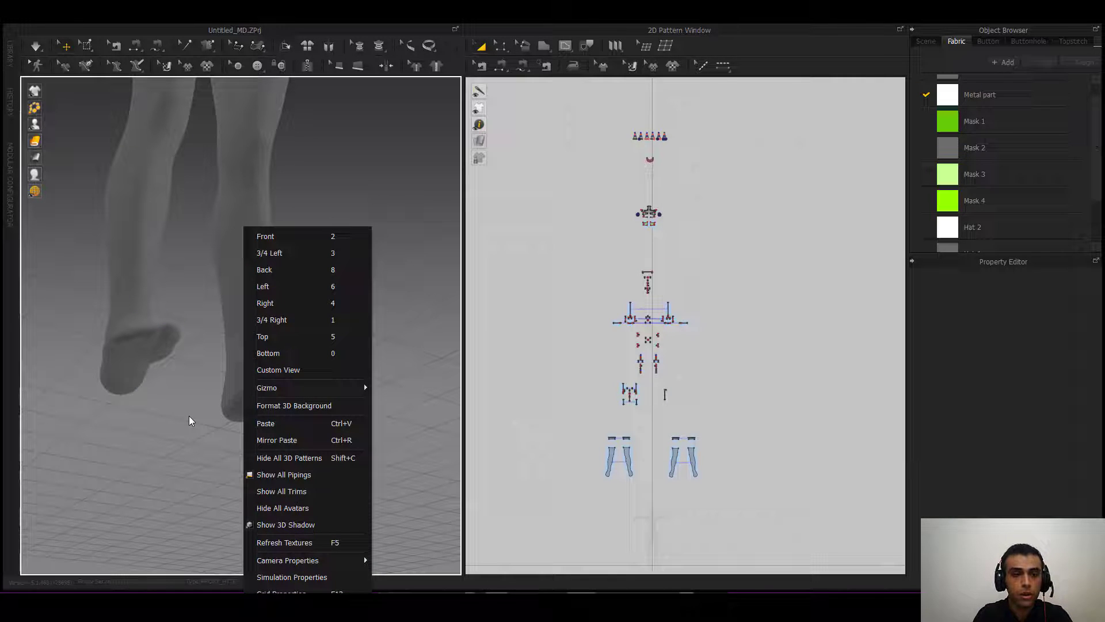
pyautogui.click(189, 416)
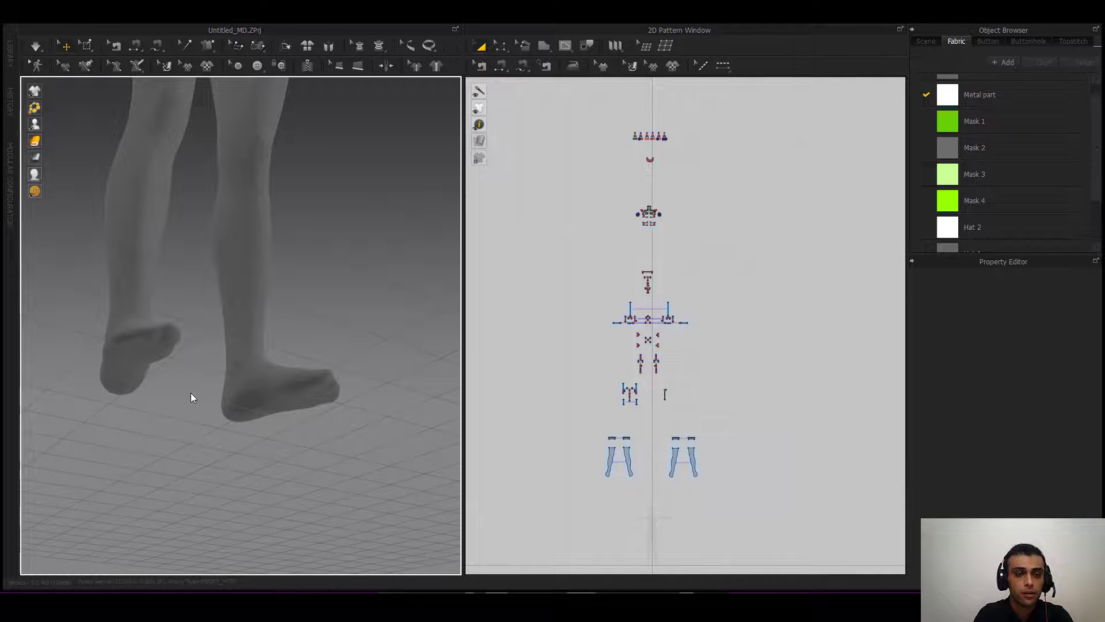
pyautogui.rightClick(191, 392)
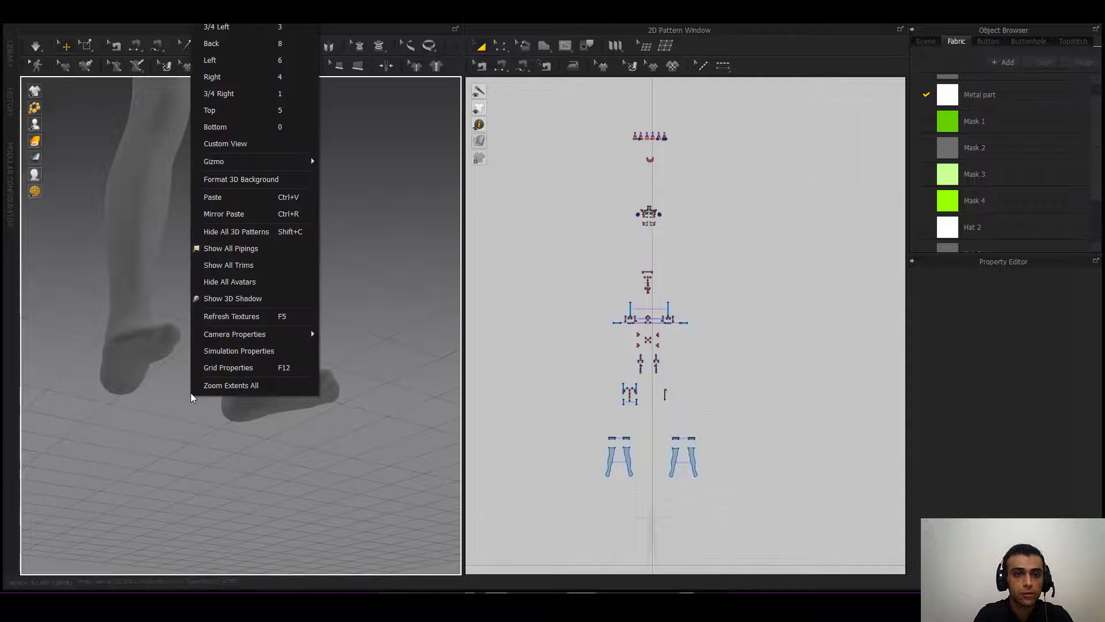
pyautogui.click(216, 352)
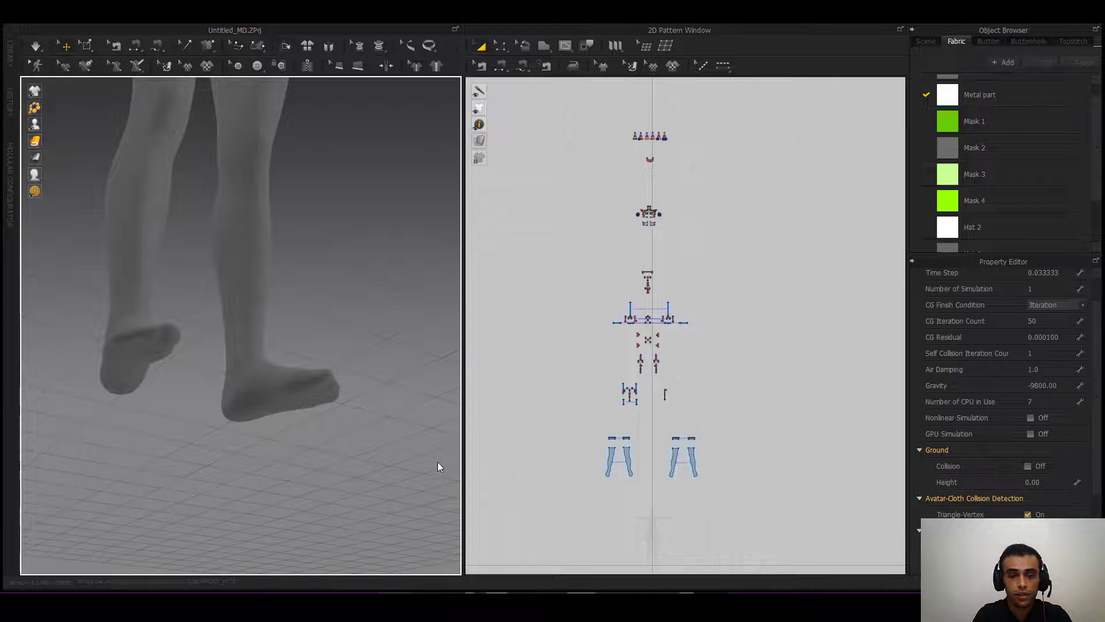
pyautogui.click(289, 453)
# - Review the whole dressed avatar from the front and from an angle
pyautogui.press('2')
pyautogui.moveTo(233, 441); pyautogui.dragTo(234, 469, button='middle')
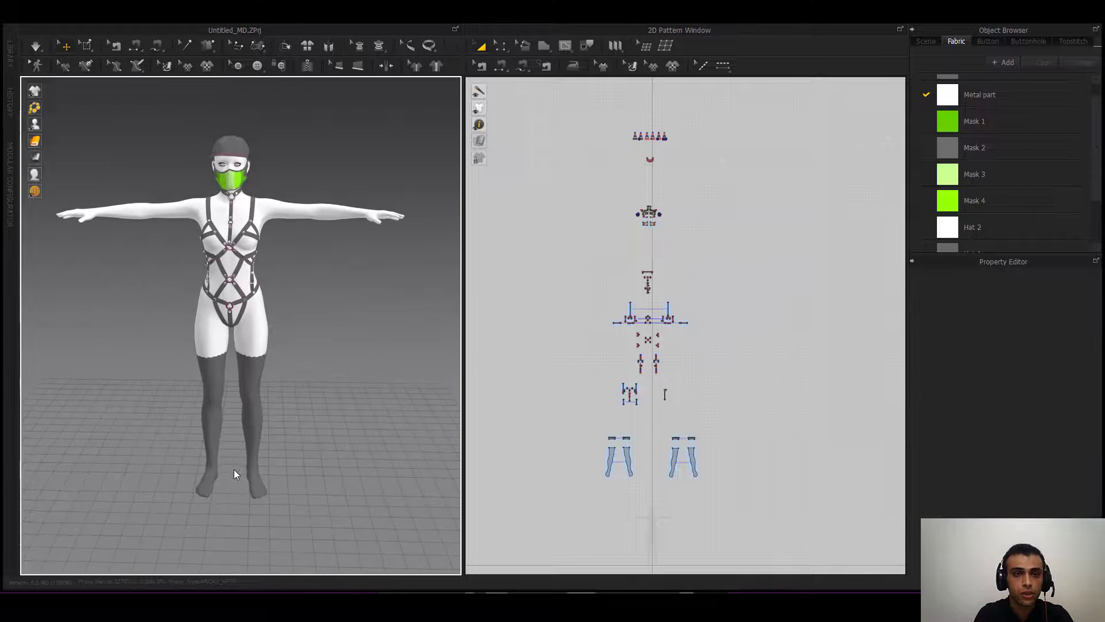
pyautogui.moveTo(235, 469); pyautogui.dragTo(237, 464, button='right')
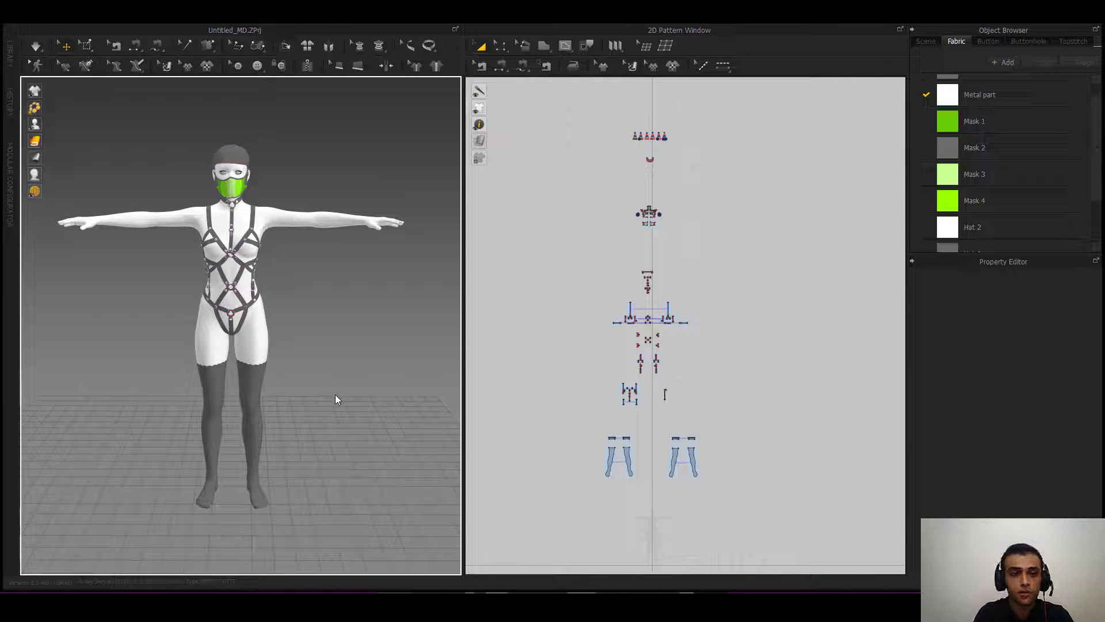
pyautogui.moveTo(335, 395)
pyautogui.mouseDown(button='middle')
pyautogui.moveTo(340, 406)
pyautogui.moveTo(330, 400)
pyautogui.mouseUp(button='middle')
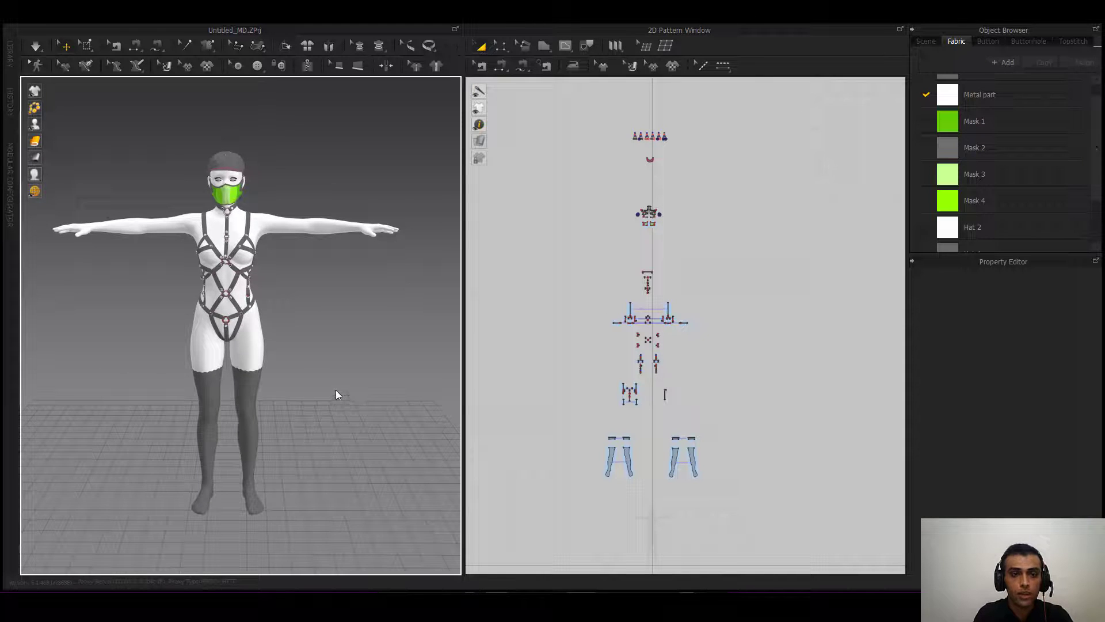
pyautogui.moveTo(179, 267); pyautogui.dragTo(258, 299, button='right')
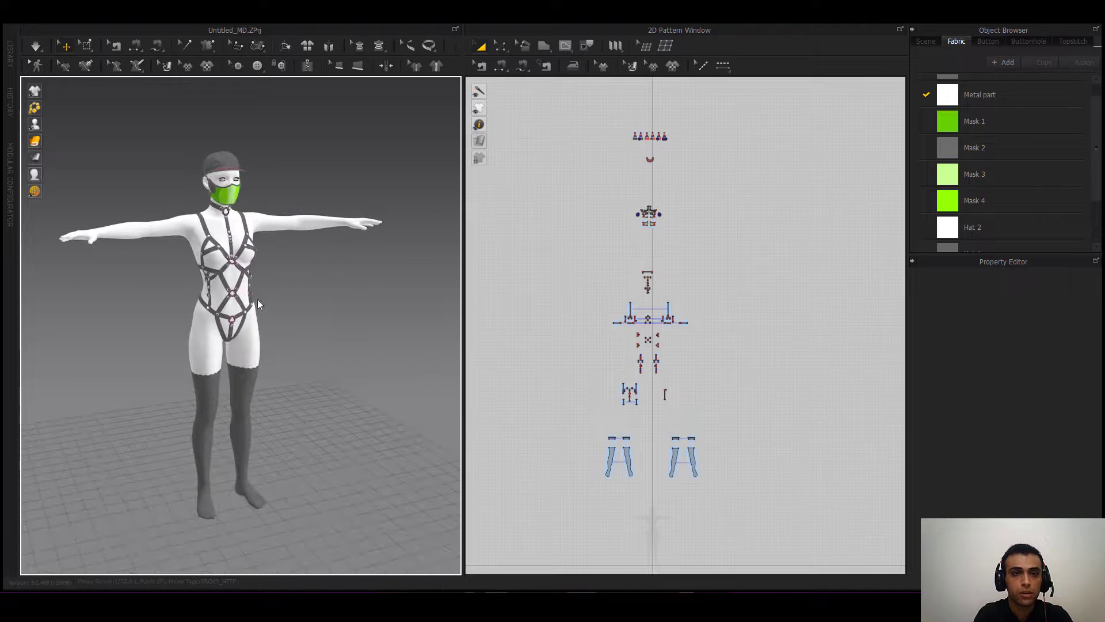
pyautogui.press('2')
pyautogui.rightClick(264, 308)
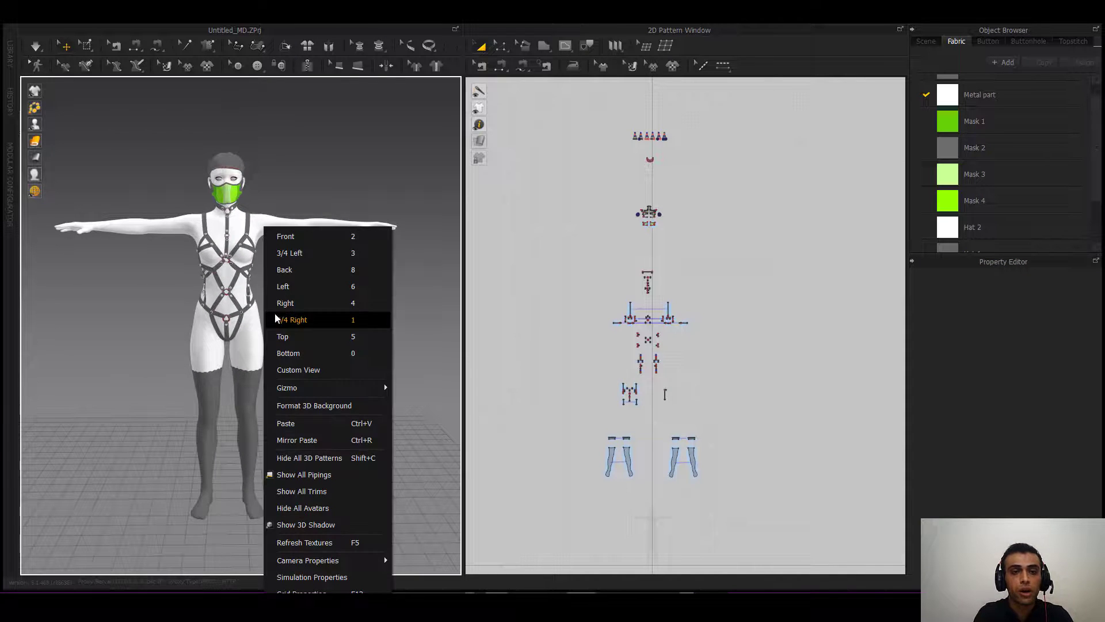
pyautogui.click(158, 345)
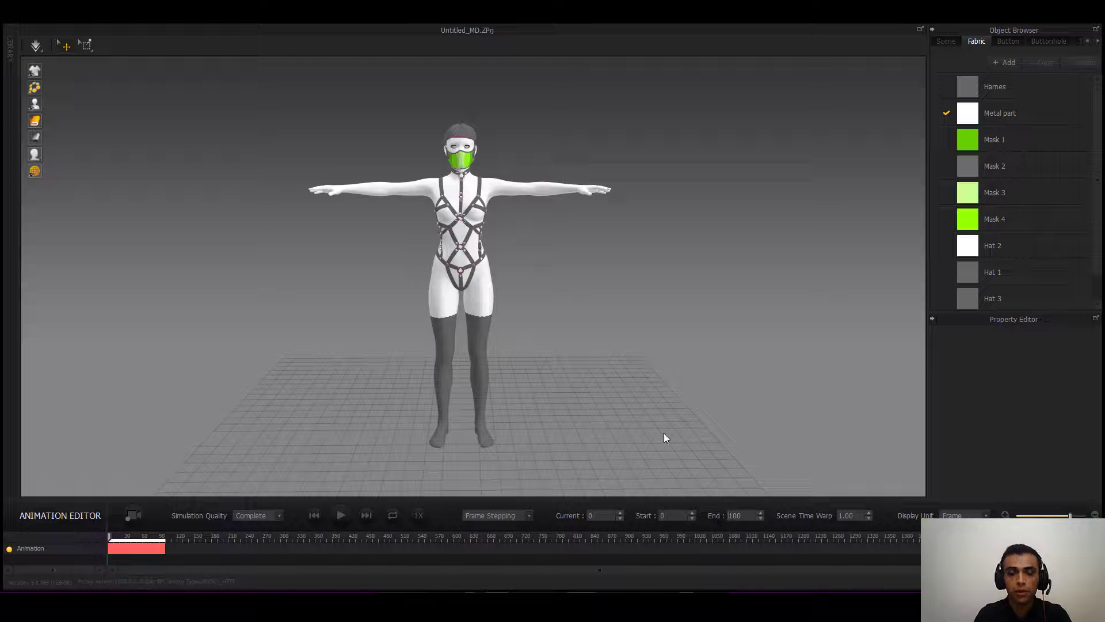
# - Turn off ground collision in the simulation properties for the animation
pyautogui.click(630, 384)
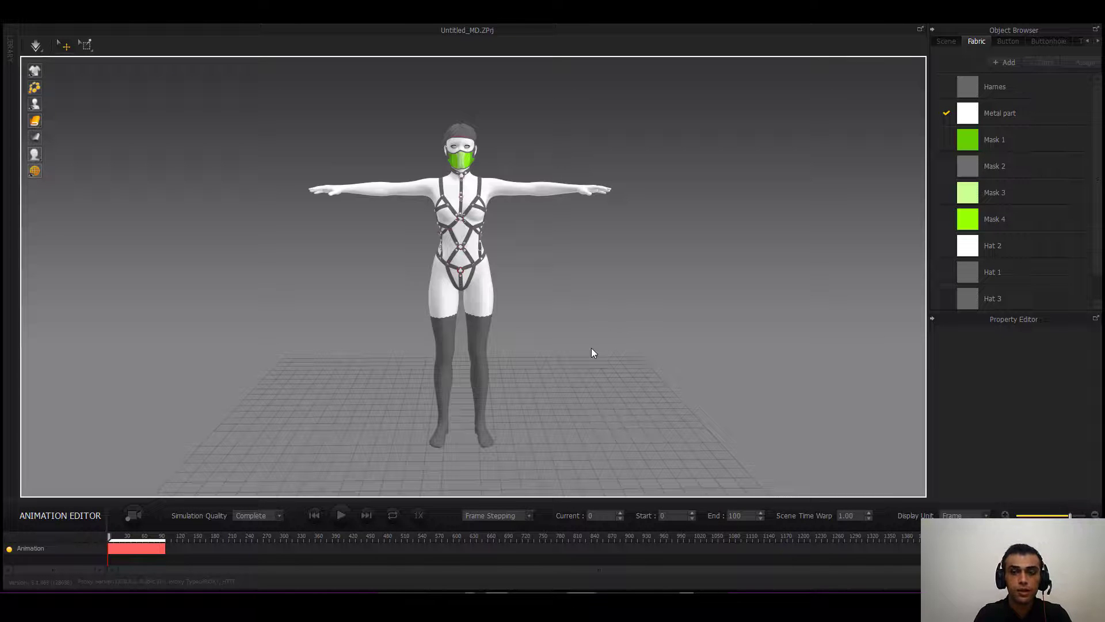
pyautogui.moveTo(592, 349); pyautogui.dragTo(606, 367, button='right')
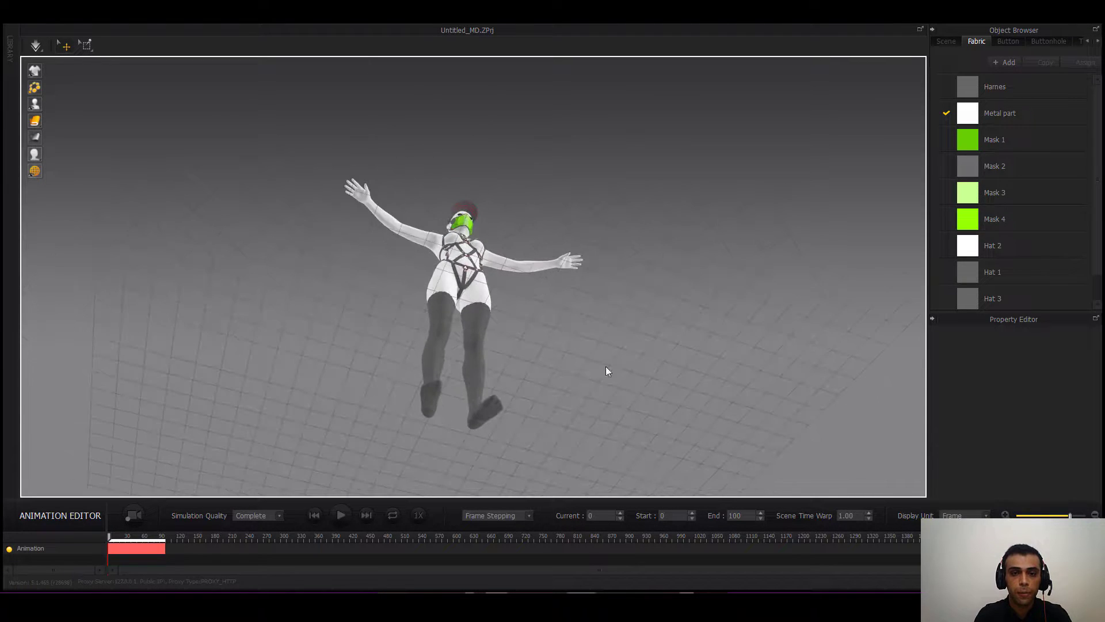
pyautogui.moveTo(477, 408); pyautogui.dragTo(448, 307, button='middle')
pyautogui.scroll(4, 448, 306)
pyautogui.moveTo(434, 237); pyautogui.dragTo(467, 293, button='middle')
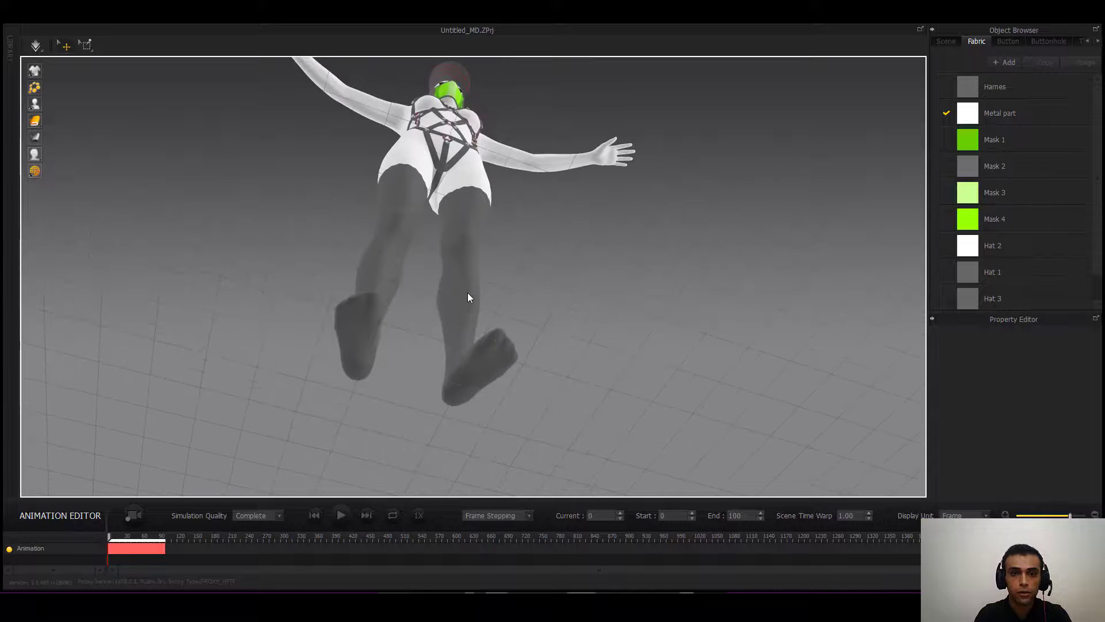
pyautogui.moveTo(468, 297); pyautogui.dragTo(507, 304, button='right')
pyautogui.rightClick(562, 300)
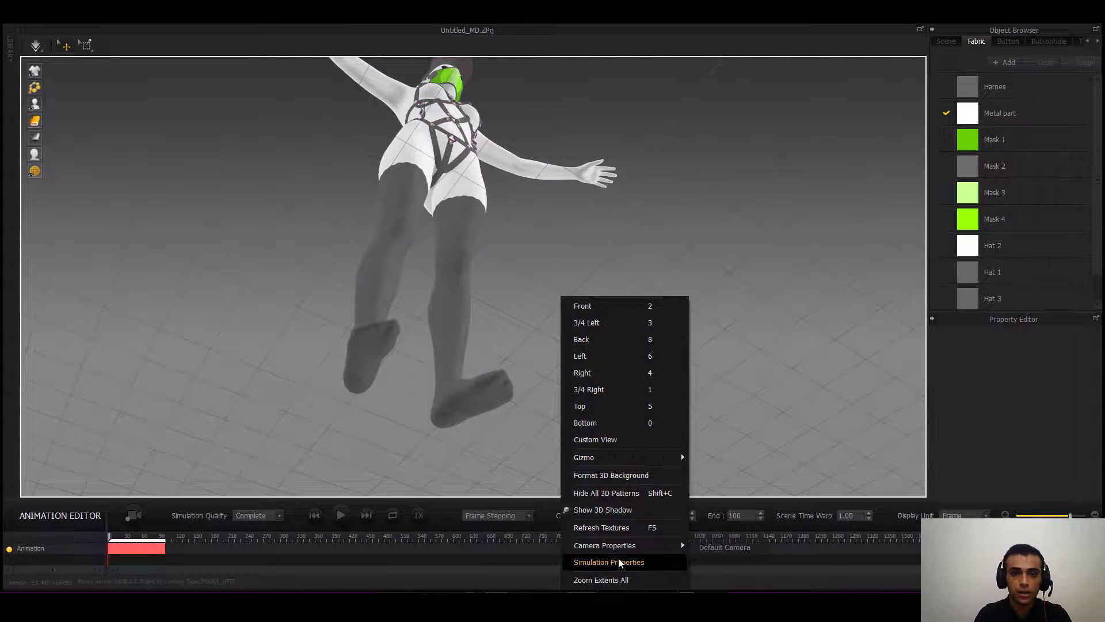
pyautogui.click(604, 564)
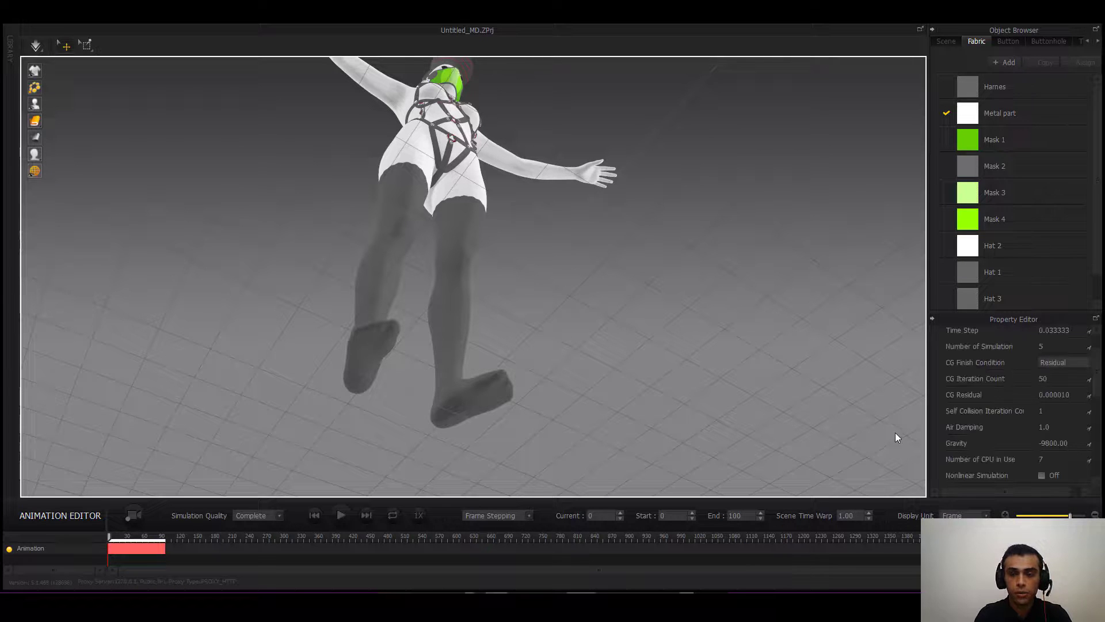
pyautogui.scroll(-2, 993, 394)
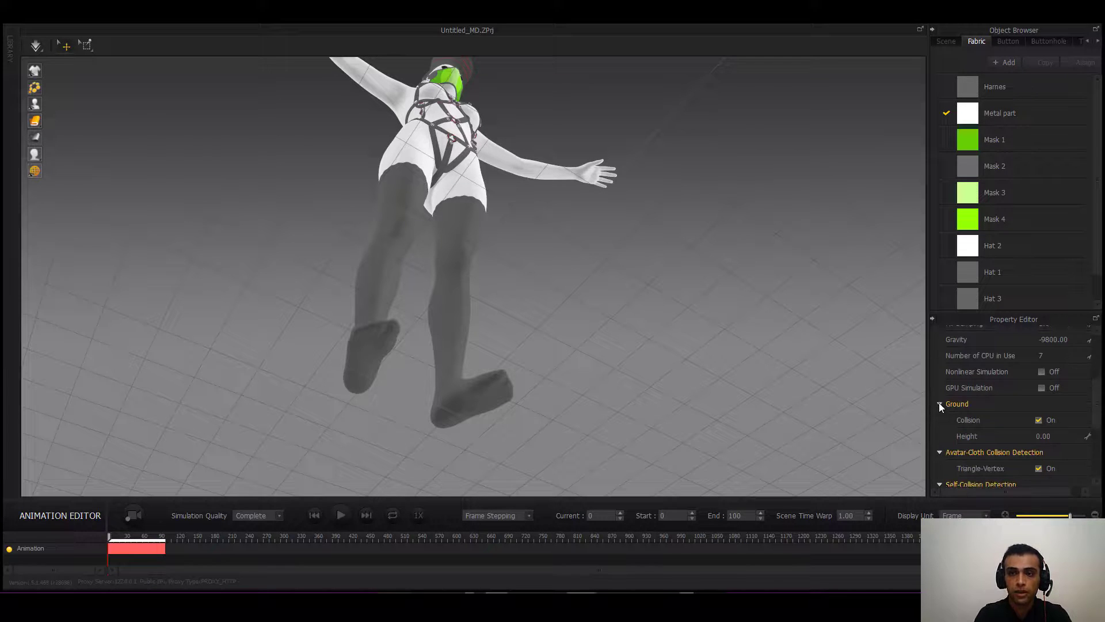
pyautogui.click(1039, 420)
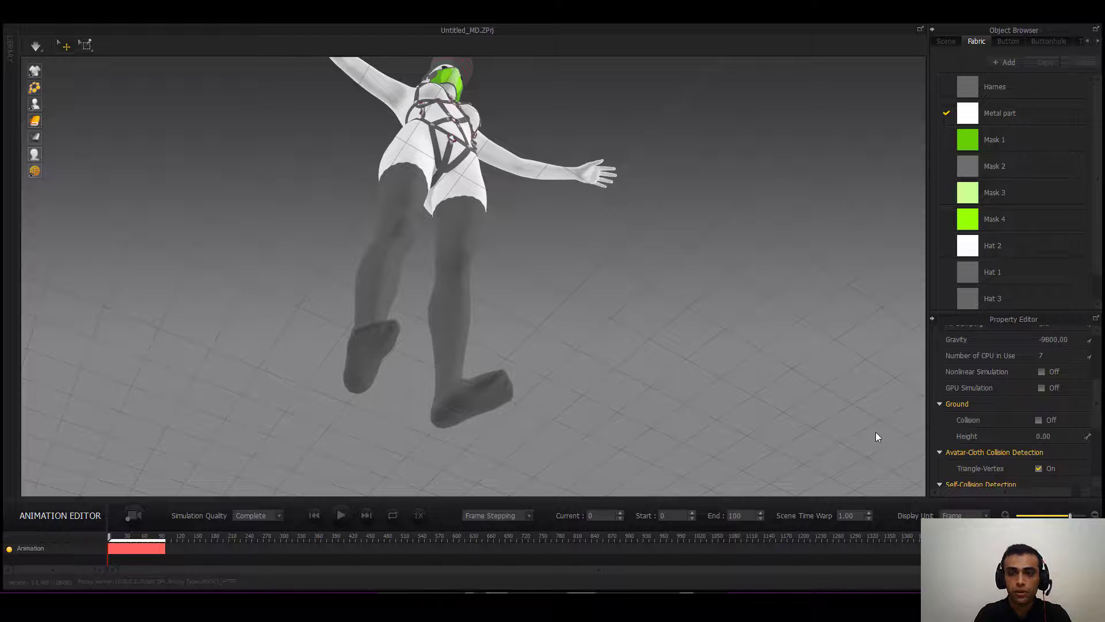
pyautogui.click(603, 288)
# - Return to the front view and choose Complete as the animation's simulation quality
pyautogui.press('2')
pyautogui.scroll(-3, 601, 245)
pyautogui.moveTo(578, 308); pyautogui.dragTo(617, 362, button='right')
pyautogui.moveTo(614, 323)
pyautogui.mouseDown(button='middle')
pyautogui.moveTo(609, 330)
pyautogui.moveTo(614, 318)
pyautogui.mouseUp(button='middle')
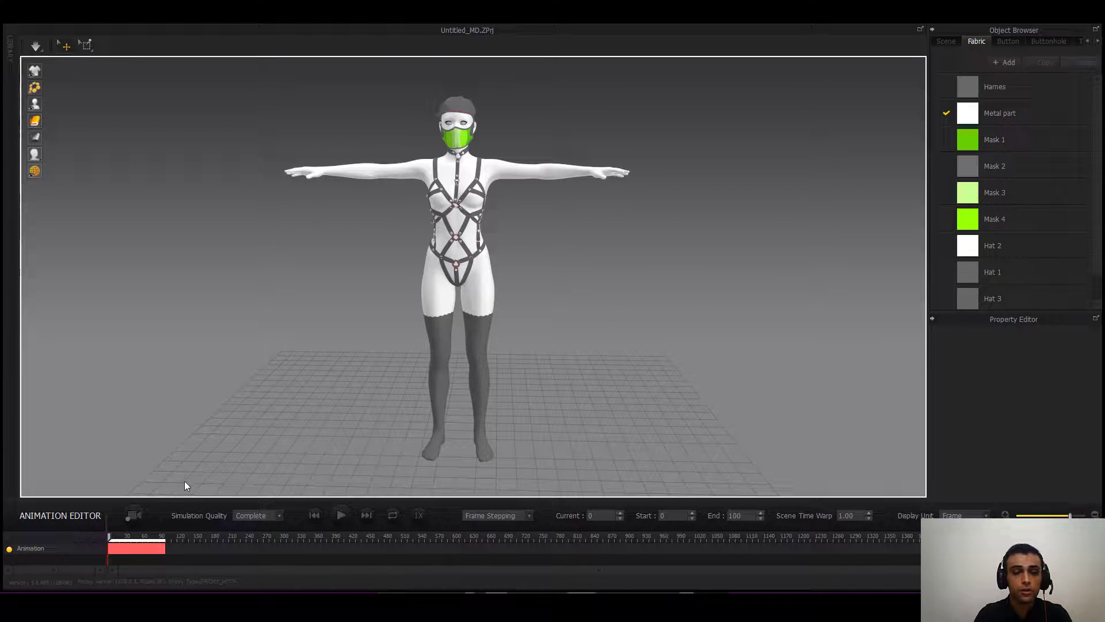
pyautogui.click(247, 517)
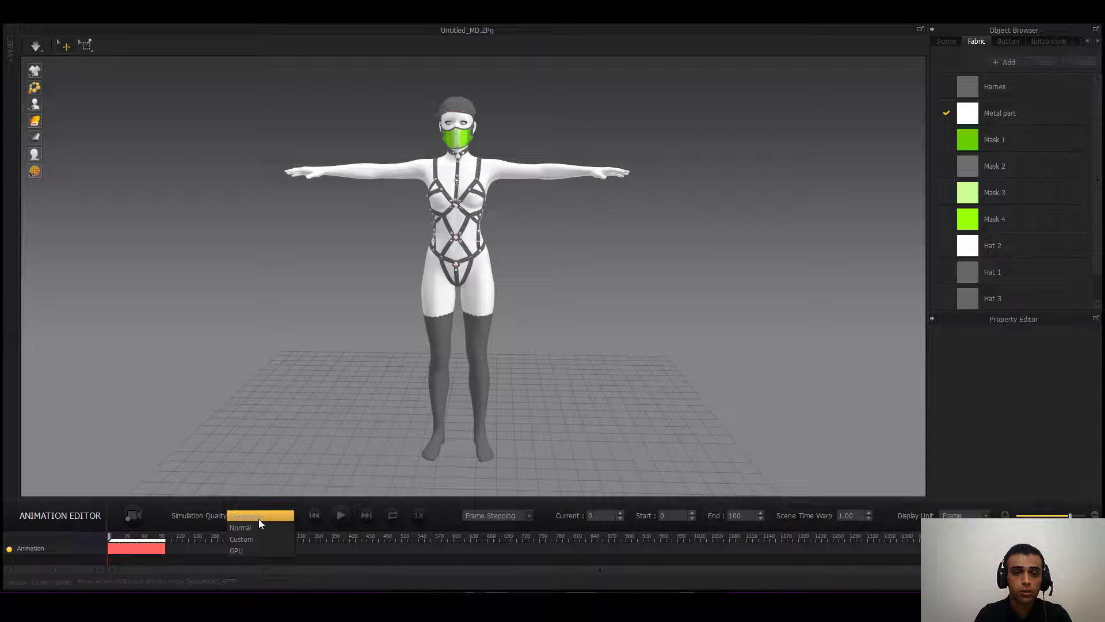
pyautogui.click(206, 520)
pyautogui.click(247, 517)
pyautogui.click(260, 517)
pyautogui.click(258, 516)
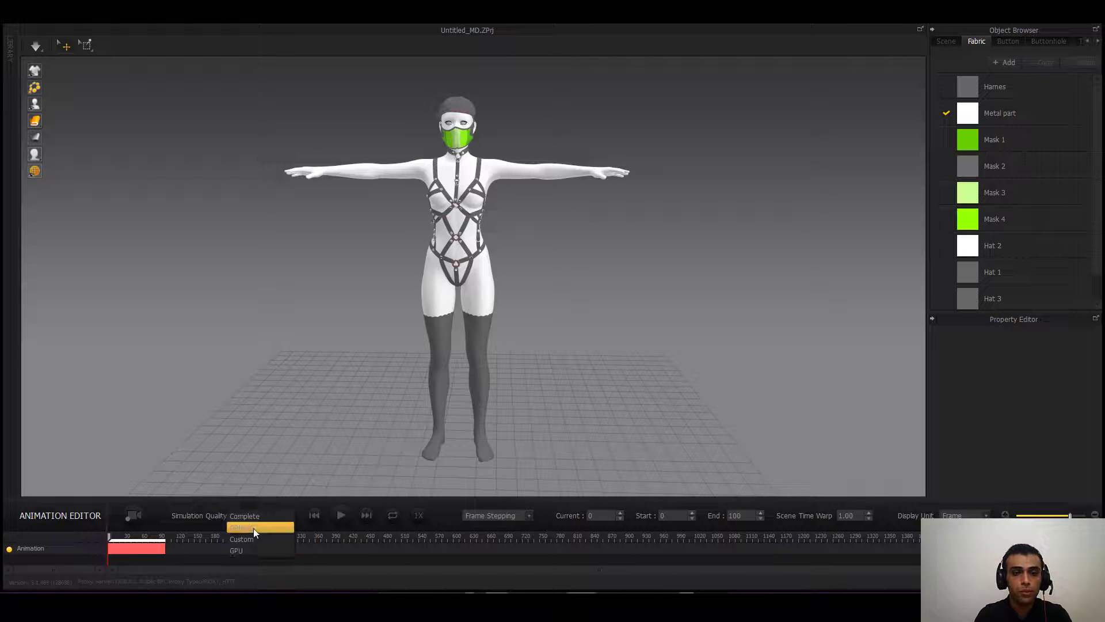
pyautogui.click(199, 515)
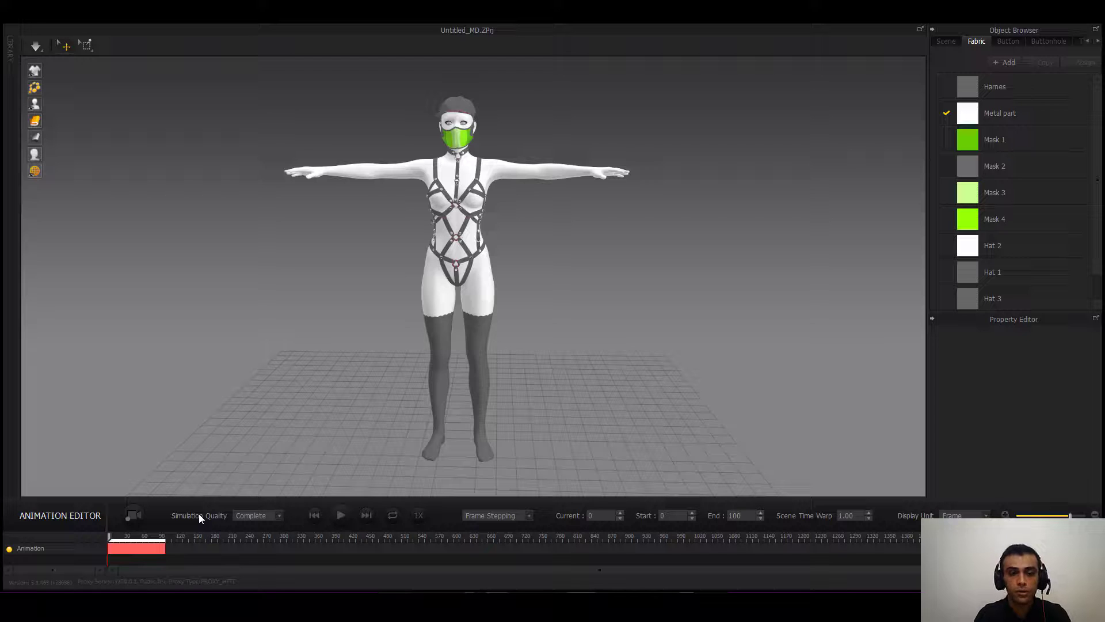
pyautogui.click(255, 516)
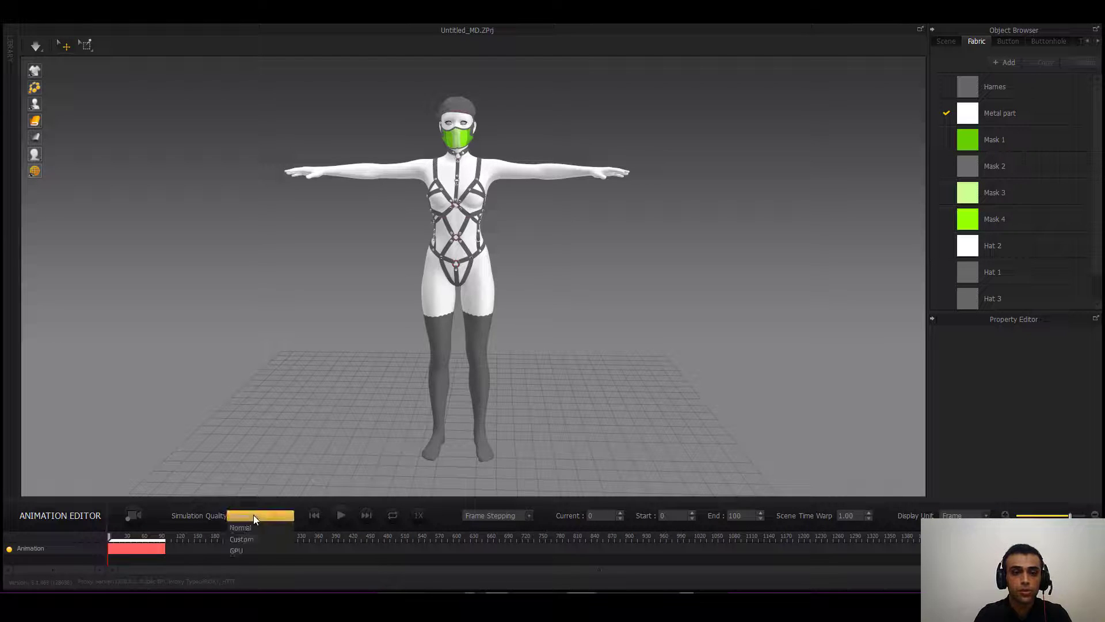
pyautogui.click(247, 513)
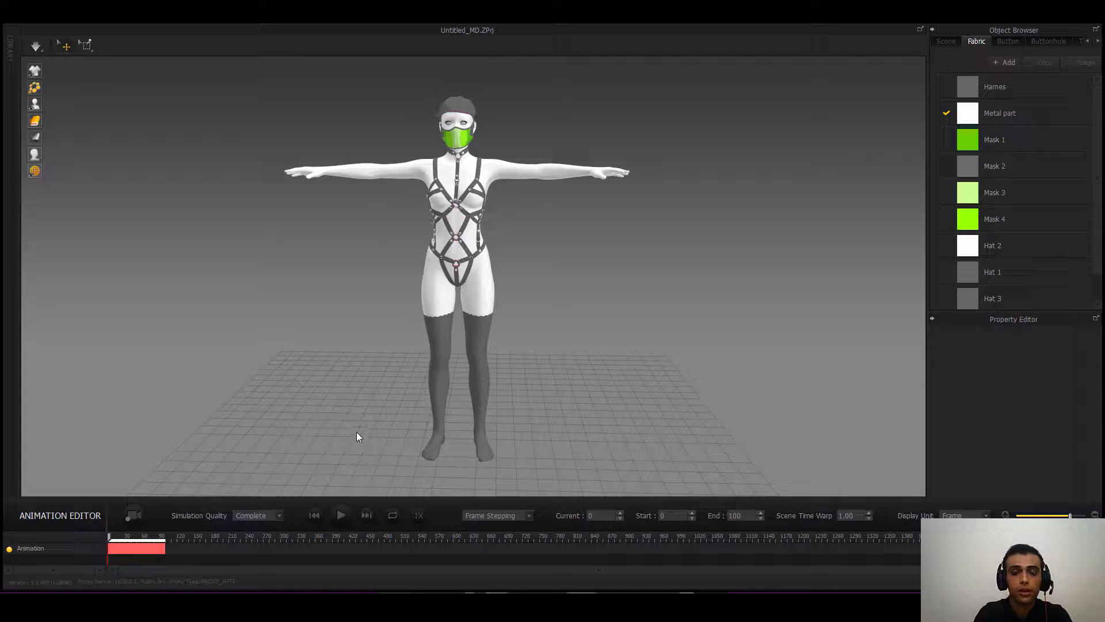
pyautogui.moveTo(366, 399); pyautogui.dragTo(371, 402, button='right')
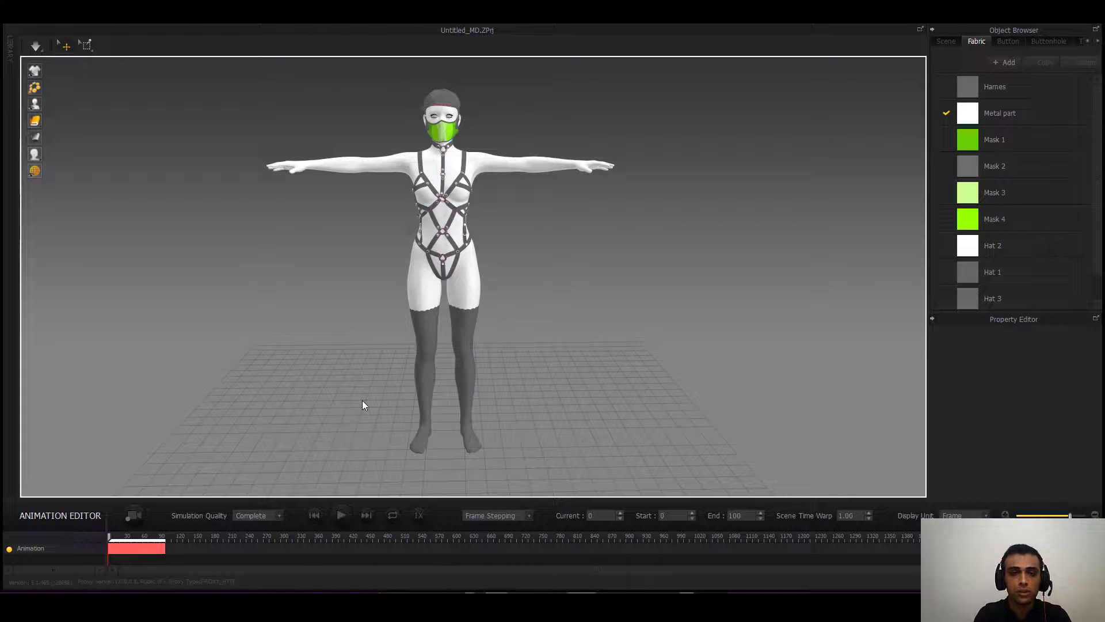
pyautogui.moveTo(363, 402); pyautogui.dragTo(353, 383, button='right')
pyautogui.moveTo(350, 343); pyautogui.dragTo(351, 347, button='right')
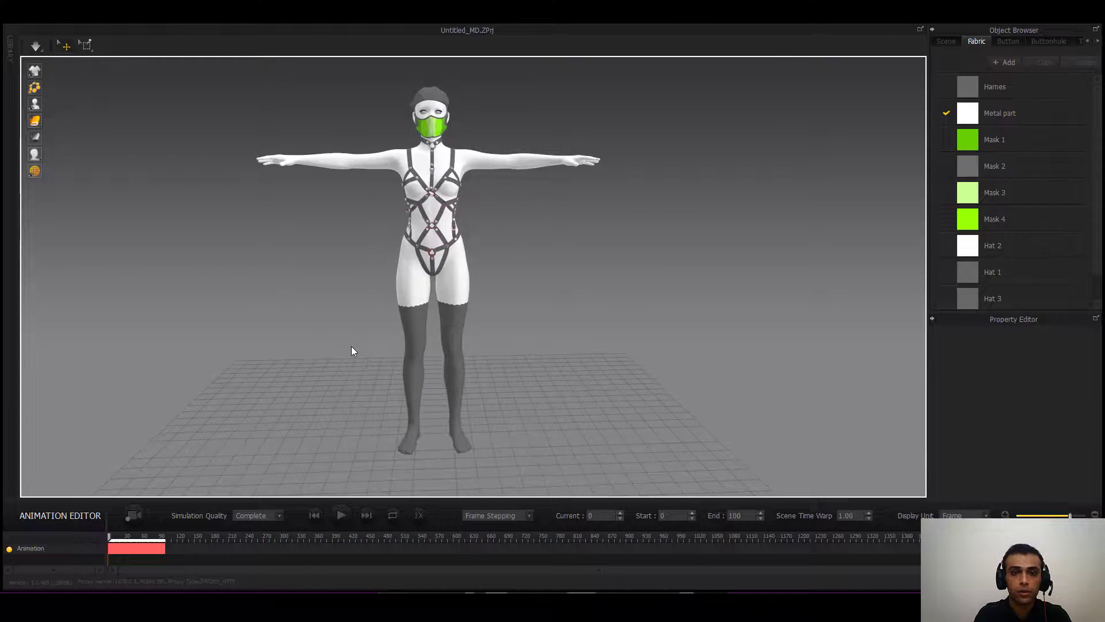
pyautogui.moveTo(351, 346); pyautogui.dragTo(344, 352, button='middle')
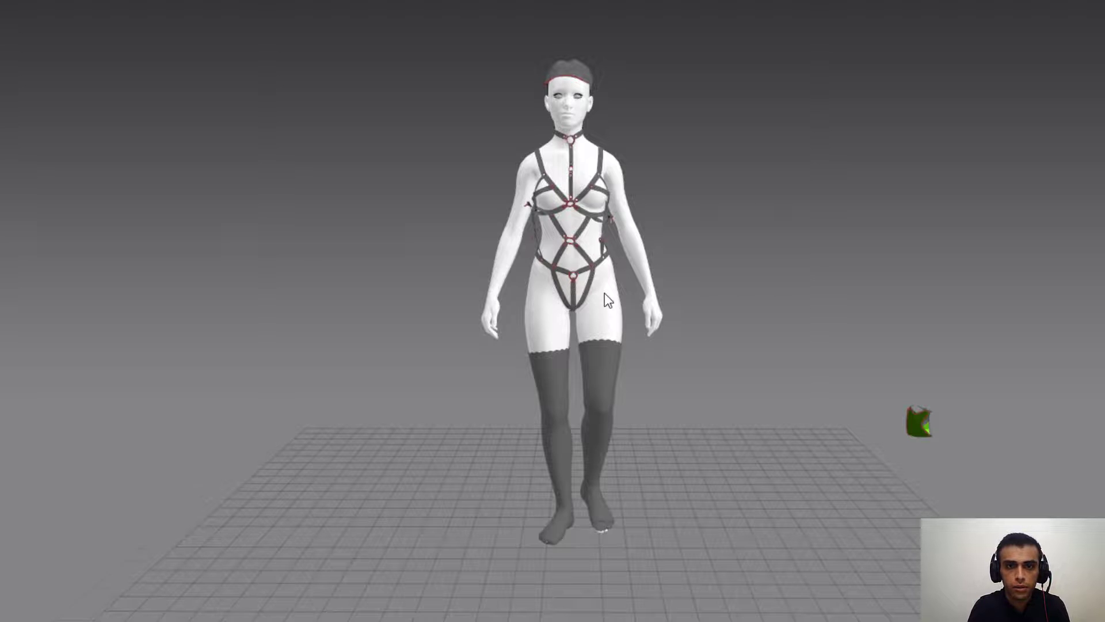
# - Review the simulated outfit on the walking avatar from the front and from an angle
pyautogui.scroll(-2, 604, 292)
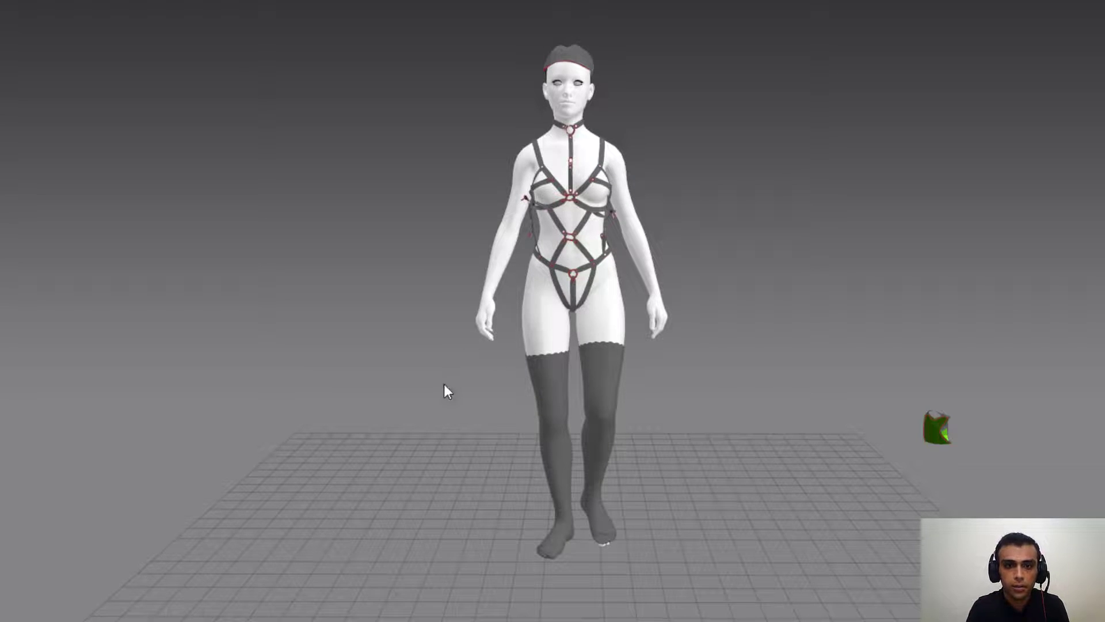
pyautogui.moveTo(444, 385); pyautogui.dragTo(444, 409, button='right')
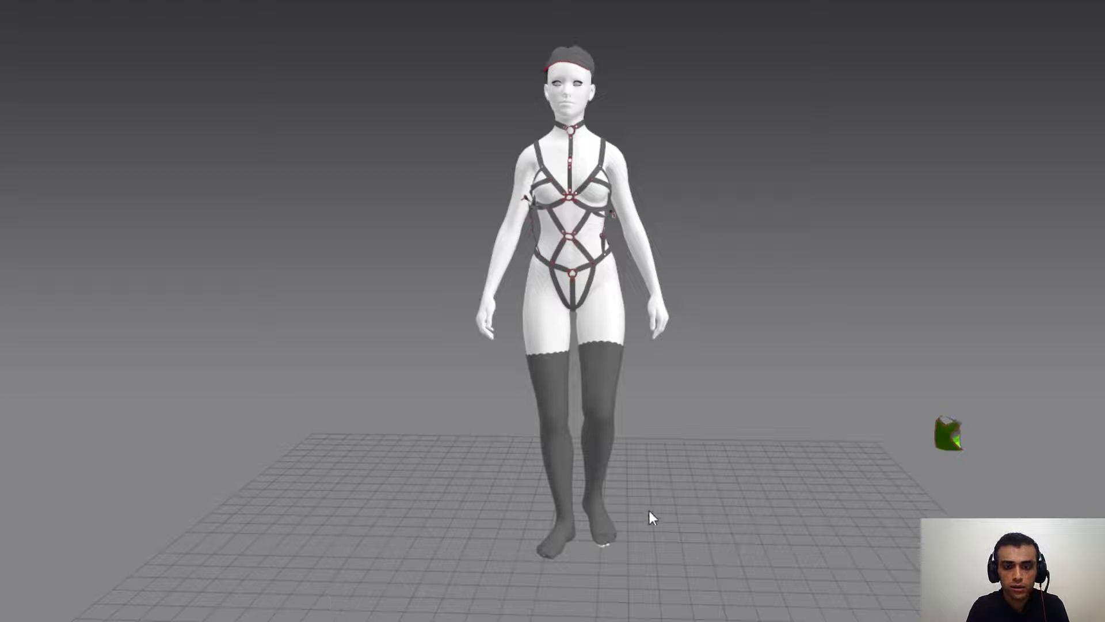
pyautogui.moveTo(649, 510); pyautogui.dragTo(648, 281, button='right')
pyautogui.moveTo(648, 279); pyautogui.dragTo(620, 303, button='middle')
pyautogui.scroll(5, 590, 392)
pyautogui.scroll(-5, 627, 278)
pyautogui.moveTo(621, 302); pyautogui.dragTo(529, 461, button='right')
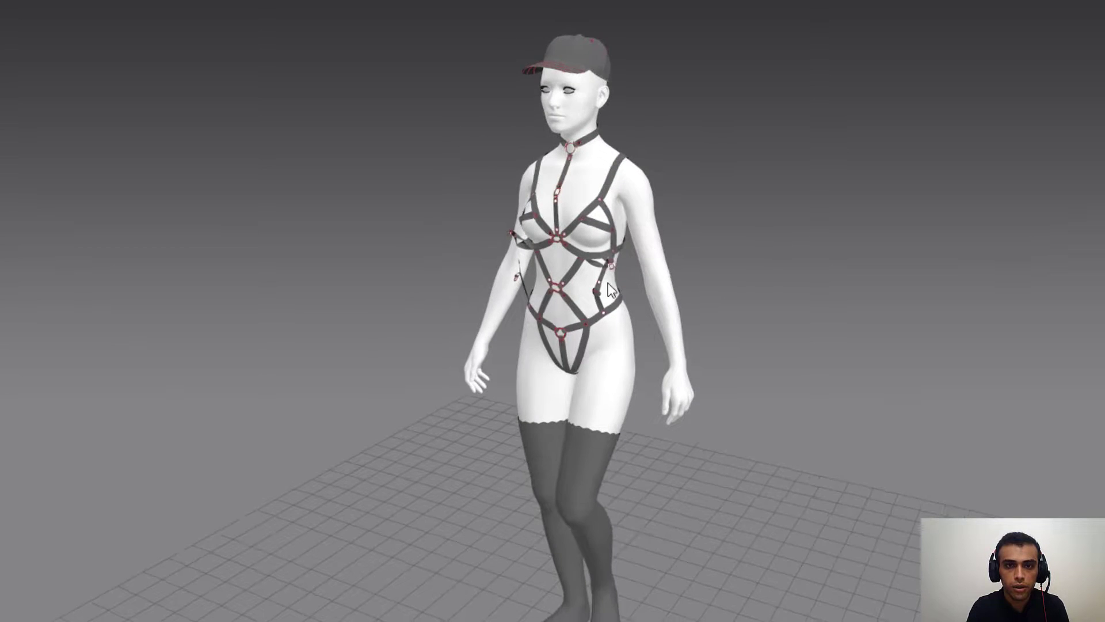
# - Examine the harness side straps and buckles up close, select the underbust strap, and clear the selection
pyautogui.scroll(3, 623, 270)
pyautogui.scroll(3, 623, 271)
pyautogui.moveTo(621, 272); pyautogui.dragTo(596, 289, button='middle')
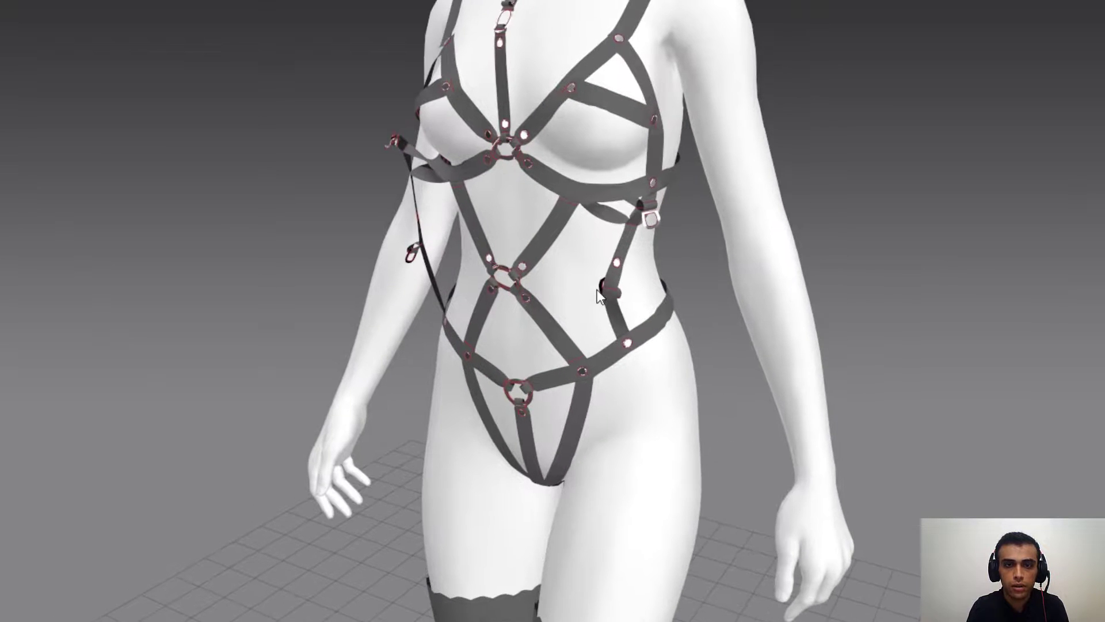
pyautogui.scroll(2, 596, 289)
pyautogui.moveTo(635, 245); pyautogui.dragTo(626, 278, button='middle')
pyautogui.scroll(1, 626, 278)
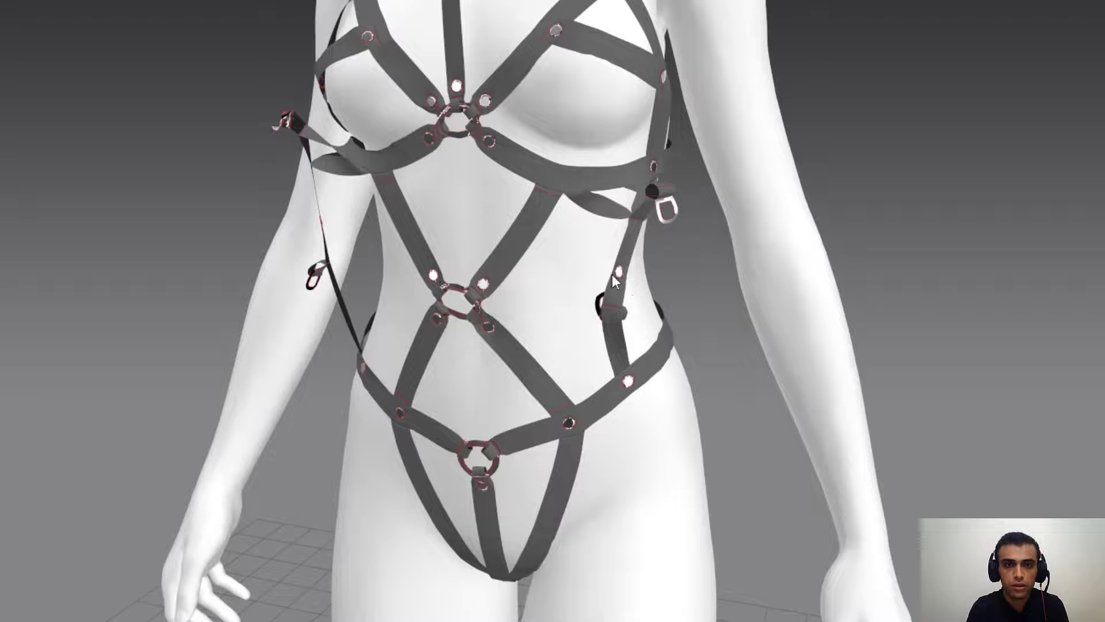
pyautogui.click(562, 181)
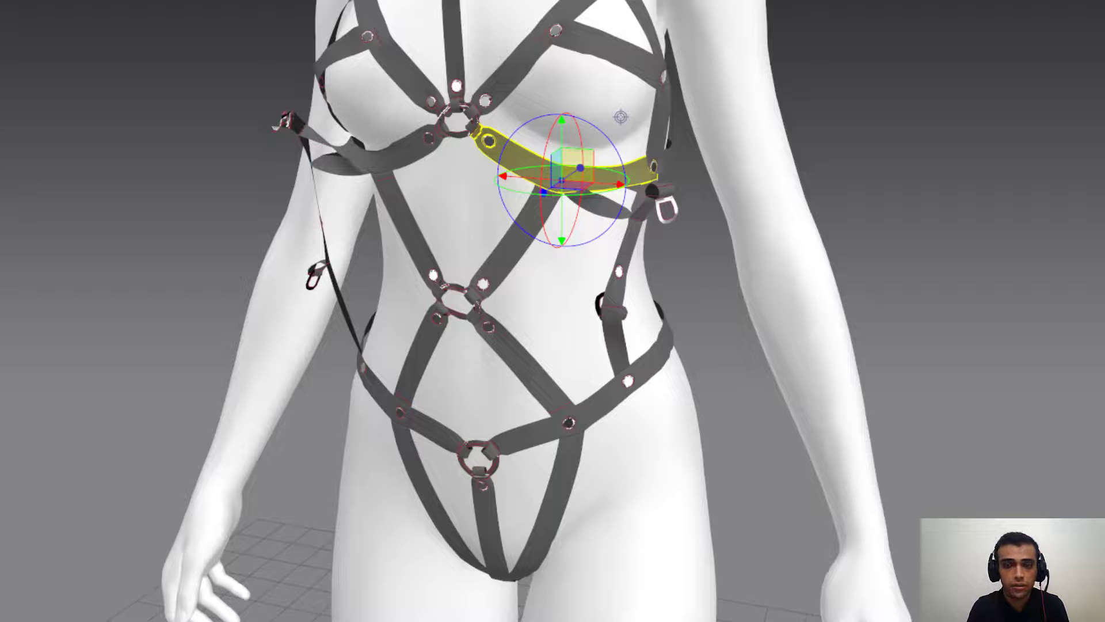
pyautogui.click(919, 270)
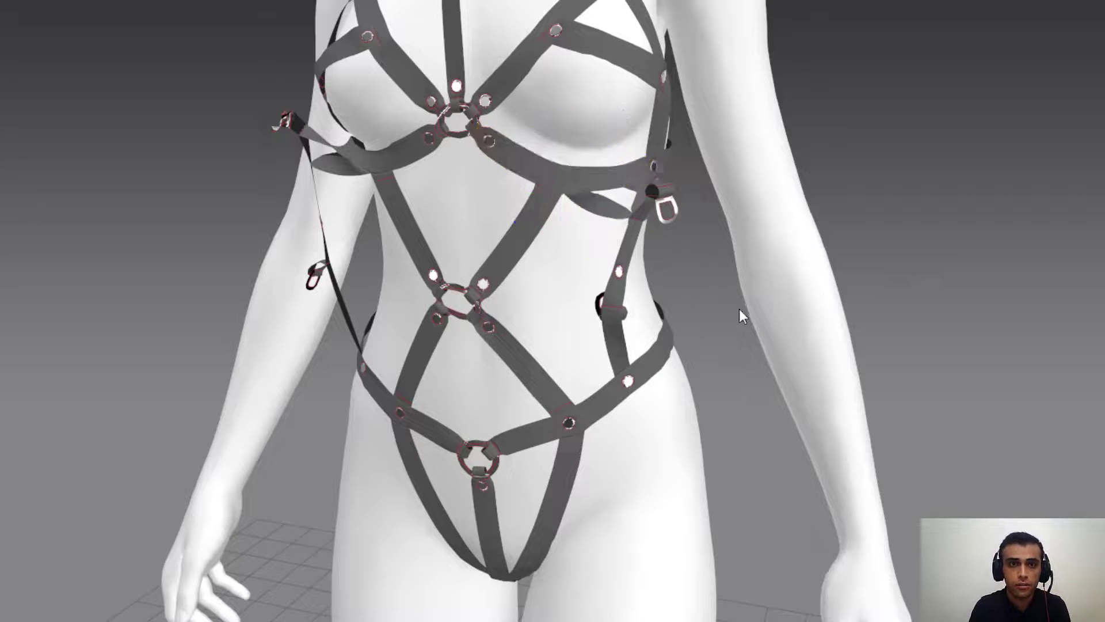
# - Review the harness and stockings on the avatar from the front and from an angle
pyautogui.scroll(-4, 679, 316)
pyautogui.moveTo(656, 334); pyautogui.dragTo(644, 406, button='middle')
pyautogui.moveTo(644, 405); pyautogui.dragTo(676, 331, button='right')
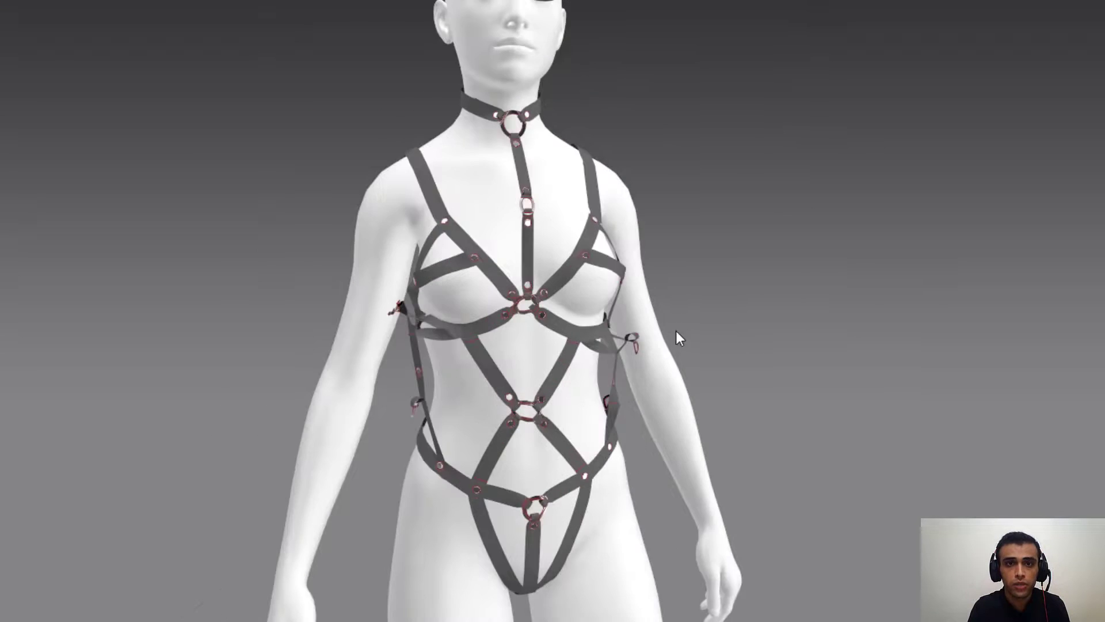
pyautogui.moveTo(676, 420); pyautogui.dragTo(674, 522, button='middle')
pyautogui.moveTo(656, 297); pyautogui.dragTo(528, 140, button='middle')
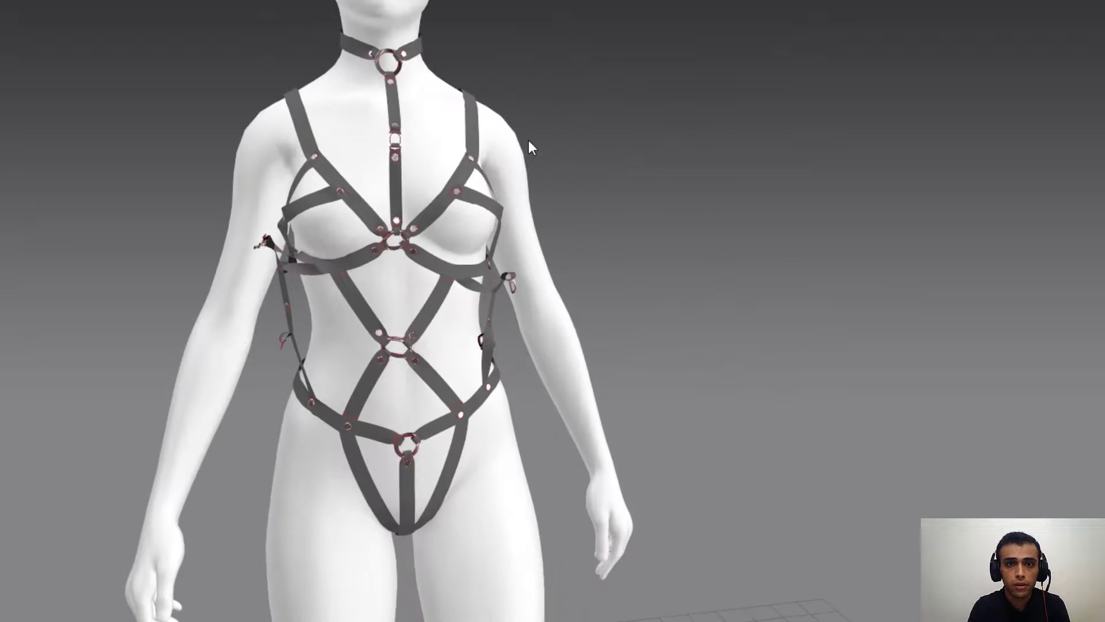
pyautogui.scroll(-4, 528, 139)
pyautogui.moveTo(706, 309); pyautogui.dragTo(642, 170, button='middle')
pyautogui.moveTo(733, 367); pyautogui.dragTo(671, 367, button='right')
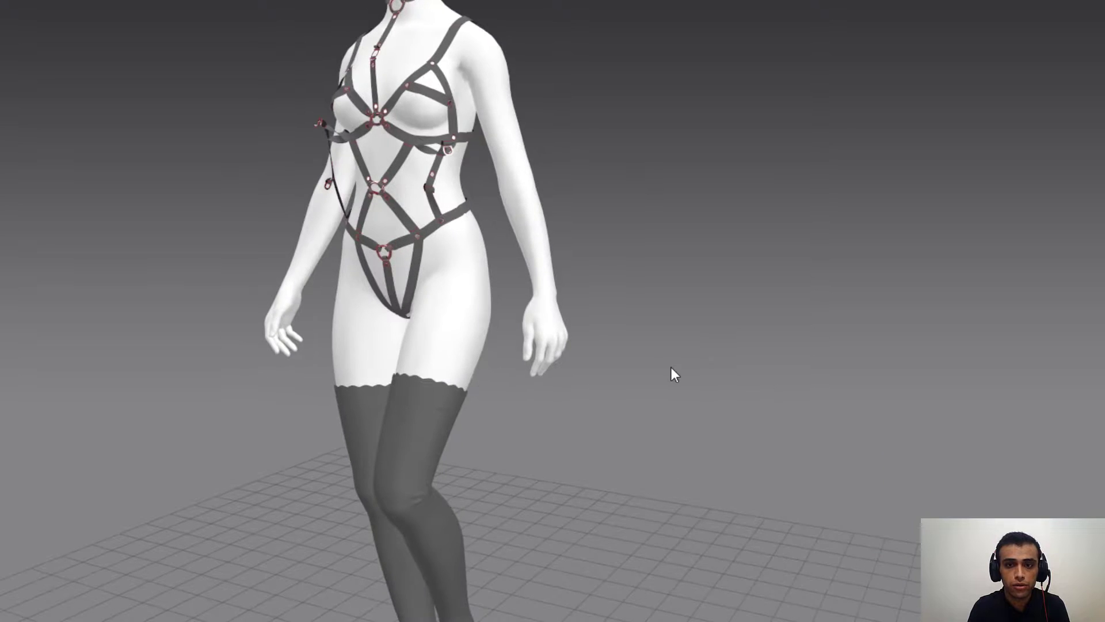
pyautogui.moveTo(754, 334); pyautogui.dragTo(484, 127, button='middle')
pyautogui.moveTo(747, 381); pyautogui.dragTo(617, 325, button='right')
# - Examine the cap and neck collar on the avatar's head from the front and the side
pyautogui.moveTo(426, 57); pyautogui.dragTo(612, 311, button='middle')
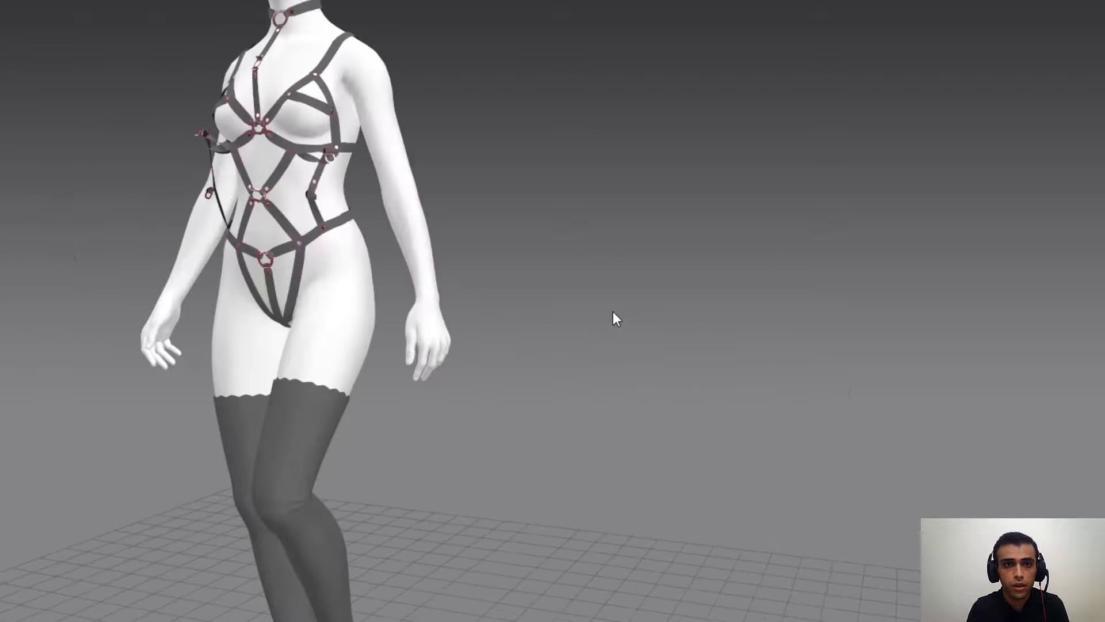
pyautogui.moveTo(506, 121); pyautogui.dragTo(613, 317, button='middle')
pyautogui.moveTo(396, 201); pyautogui.dragTo(420, 285, button='middle')
pyautogui.scroll(4, 419, 285)
pyautogui.moveTo(314, 303); pyautogui.dragTo(605, 292, button='right')
pyautogui.scroll(3, 289, 260)
pyautogui.moveTo(289, 261); pyautogui.dragTo(461, 328, button='middle')
pyautogui.scroll(3, 199, 282)
pyautogui.moveTo(419, 334); pyautogui.dragTo(611, 352, button='right')
pyautogui.moveTo(543, 381); pyautogui.dragTo(714, 374, button='right')
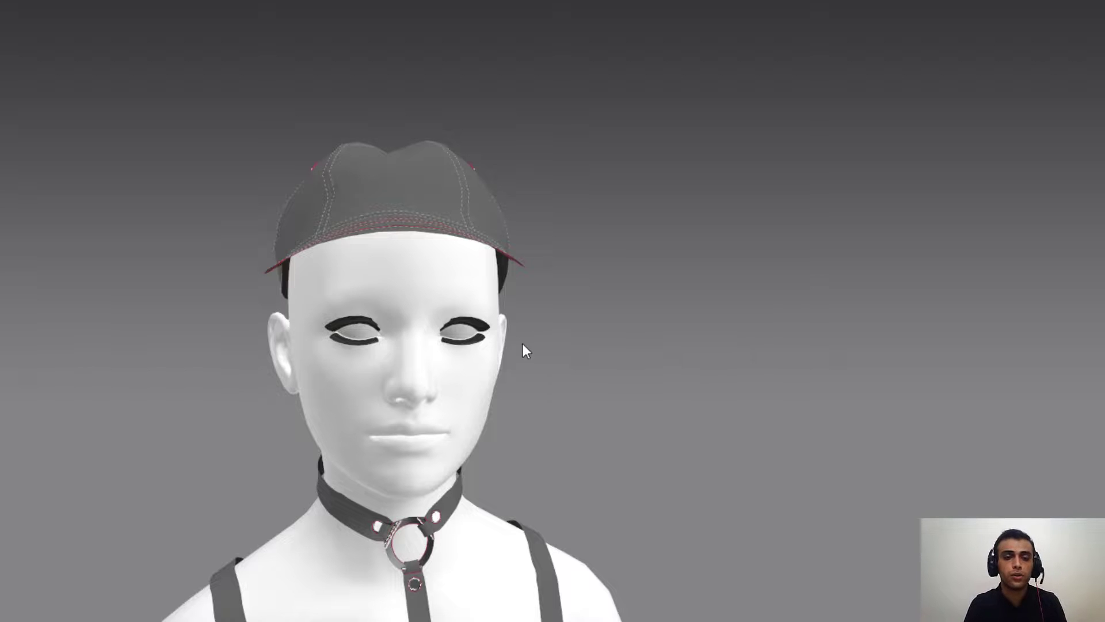
pyautogui.moveTo(402, 361); pyautogui.dragTo(549, 354, button='right')
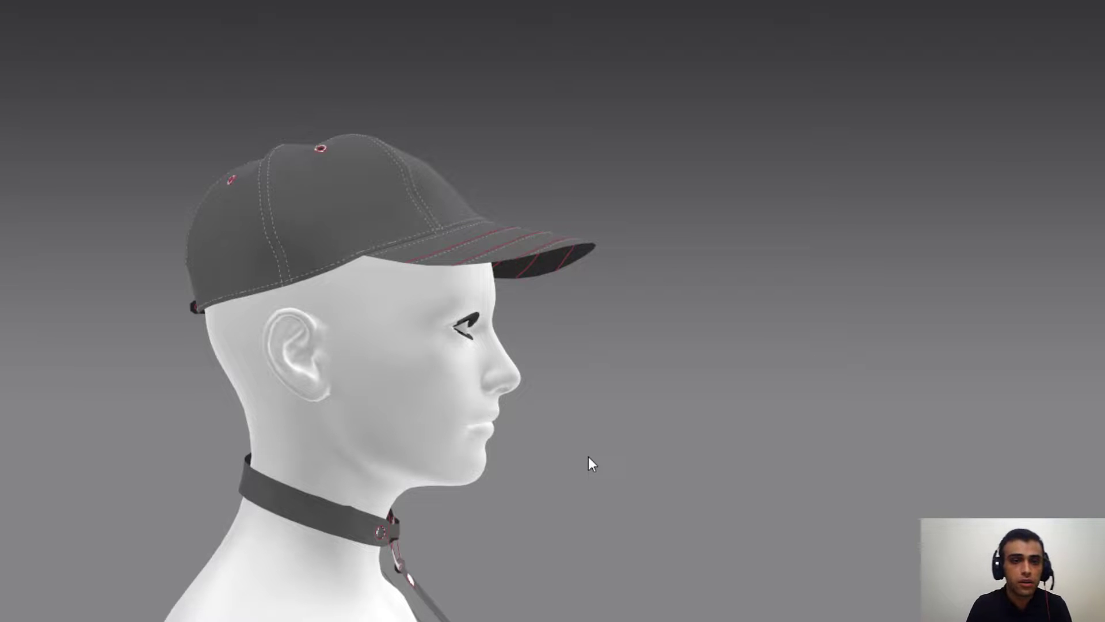
pyautogui.moveTo(536, 444); pyautogui.dragTo(453, 457, button='right')
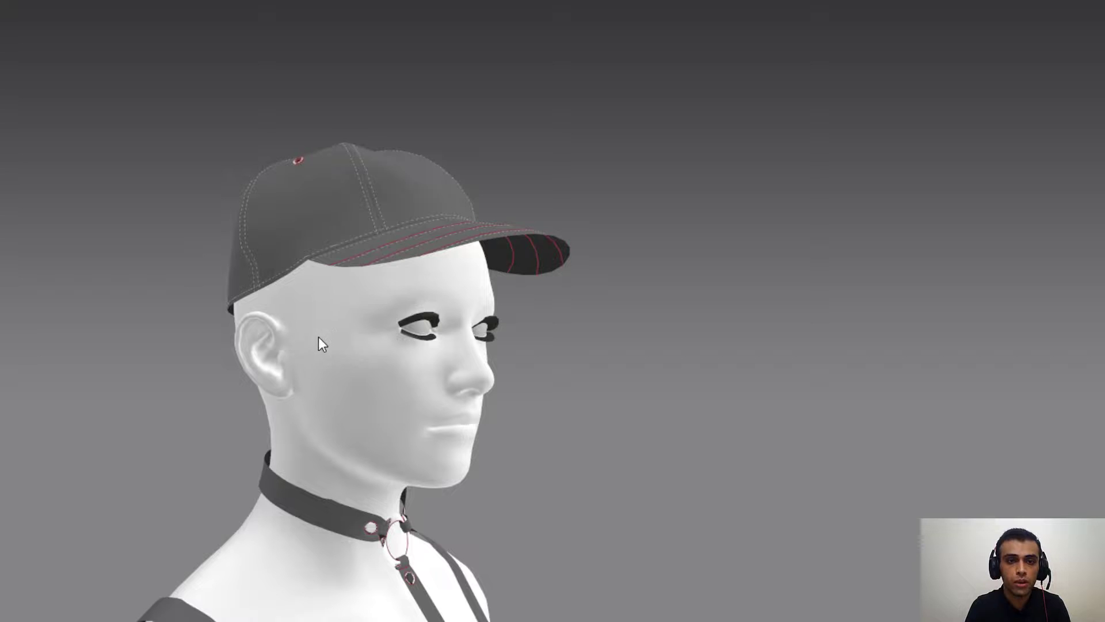
# - Select the avatar's face surface, clear the selection, and inspect the cap's brim, stitching and back strap from all sides
pyautogui.click(362, 355)
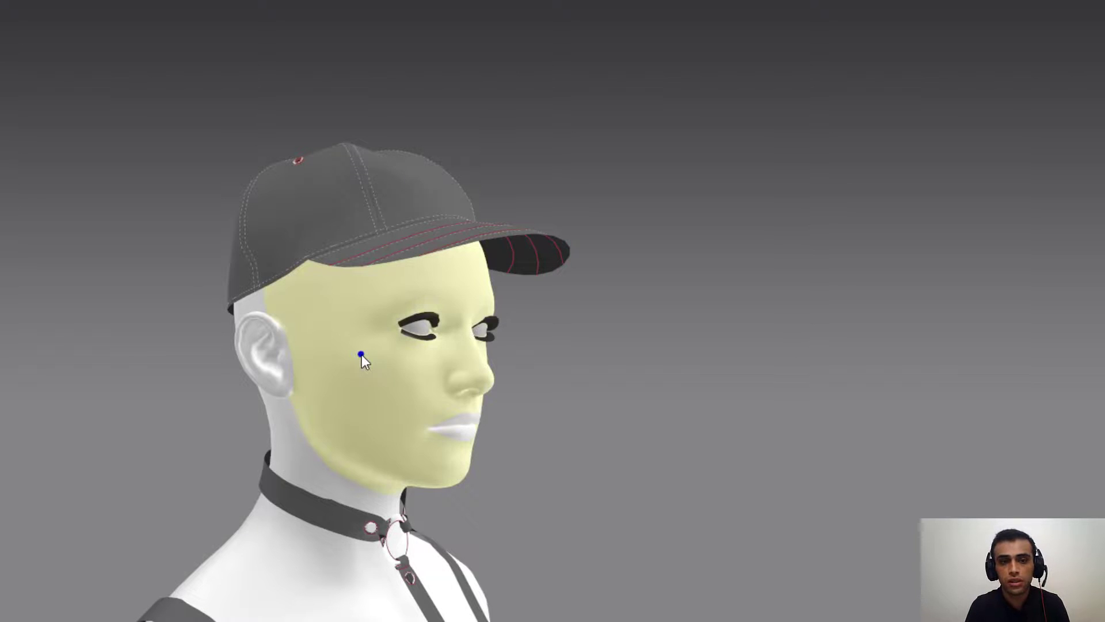
pyautogui.click(538, 382)
pyautogui.moveTo(475, 406); pyautogui.dragTo(497, 422, button='middle')
pyautogui.moveTo(433, 417); pyautogui.dragTo(491, 424, button='right')
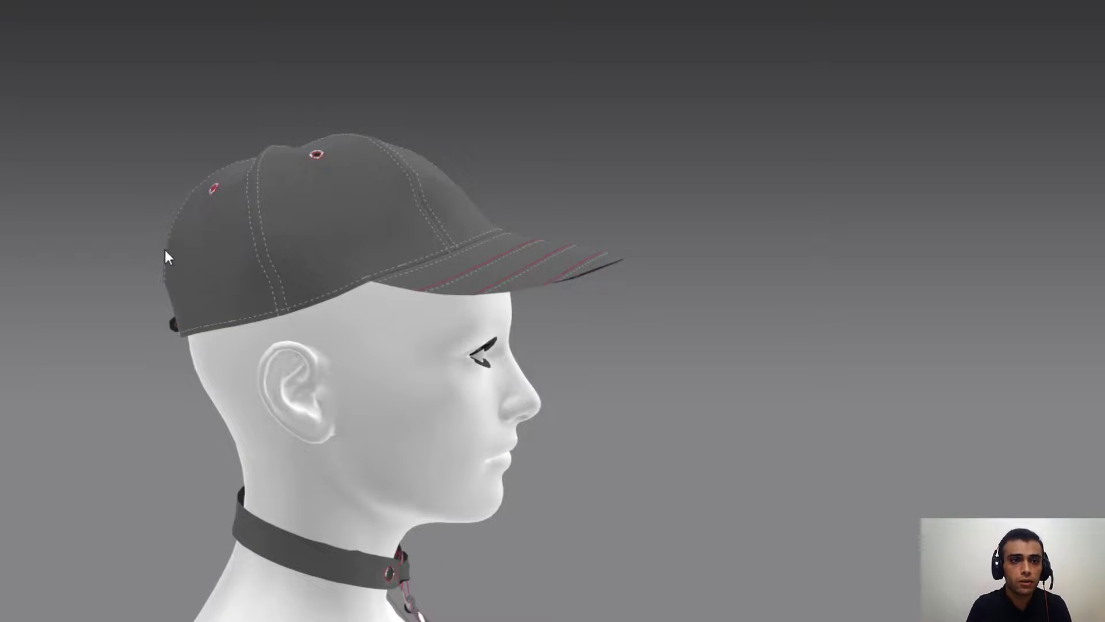
pyautogui.moveTo(581, 426); pyautogui.dragTo(685, 457, button='right')
pyautogui.scroll(3, 495, 426)
pyautogui.moveTo(498, 461); pyautogui.dragTo(594, 459, button='right')
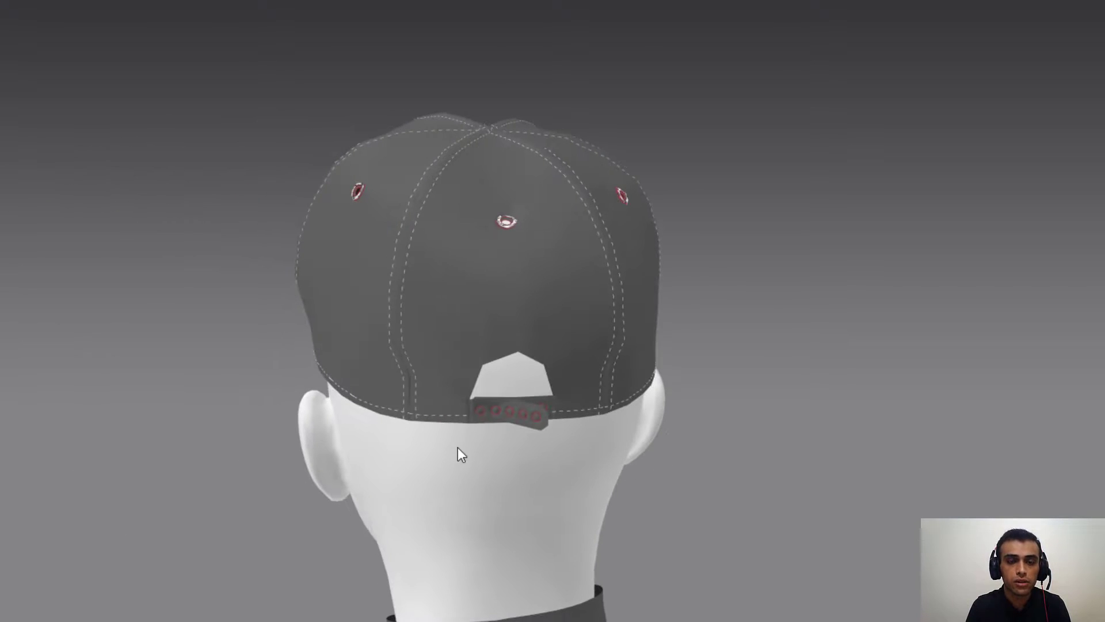
pyautogui.moveTo(458, 447); pyautogui.dragTo(283, 415, button='middle')
pyautogui.moveTo(396, 439); pyautogui.dragTo(509, 433, button='right')
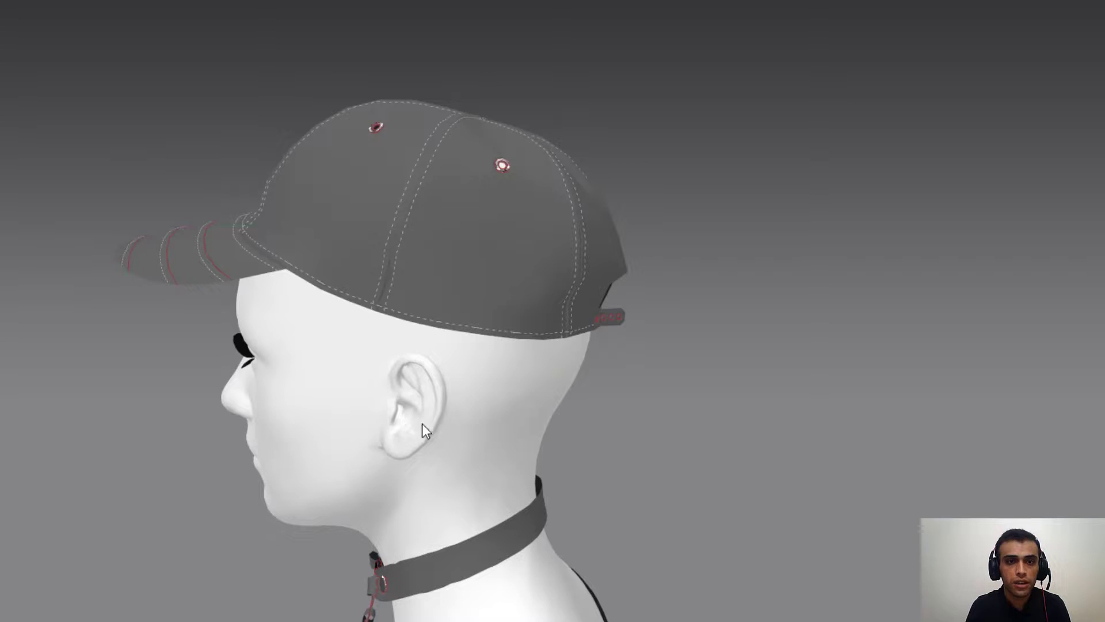
pyautogui.moveTo(422, 423); pyautogui.dragTo(650, 437, button='right')
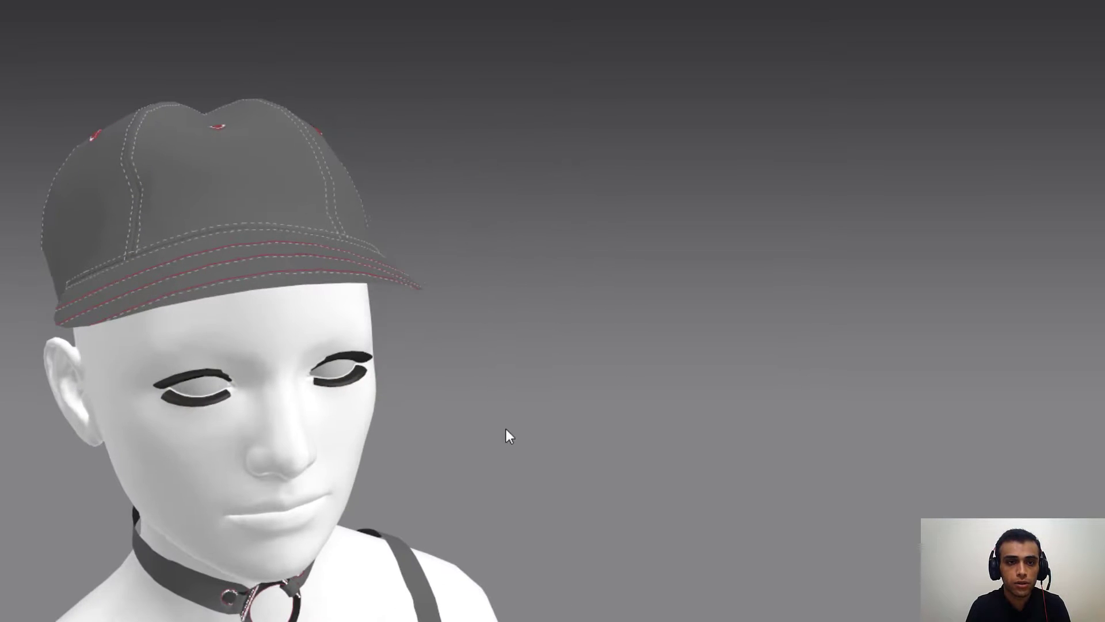
pyautogui.moveTo(506, 430); pyautogui.dragTo(324, 364, button='right')
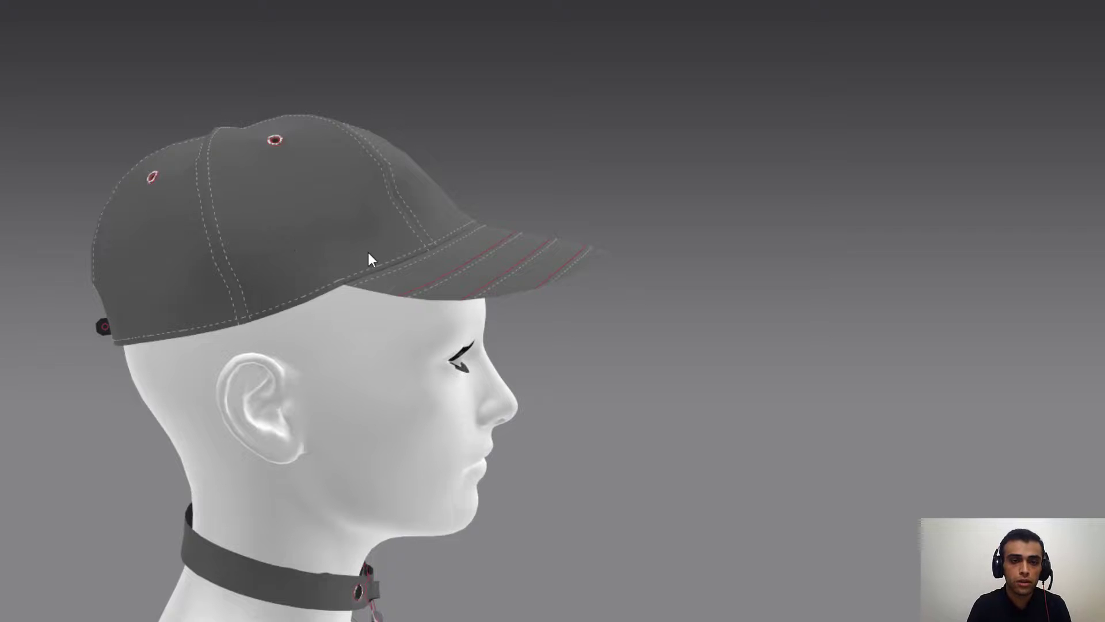
pyautogui.moveTo(481, 360); pyautogui.dragTo(448, 410, button='right')
# - Return to a front view of the full avatar to review the cap, harness and stockings together
pyautogui.scroll(-6, 504, 487)
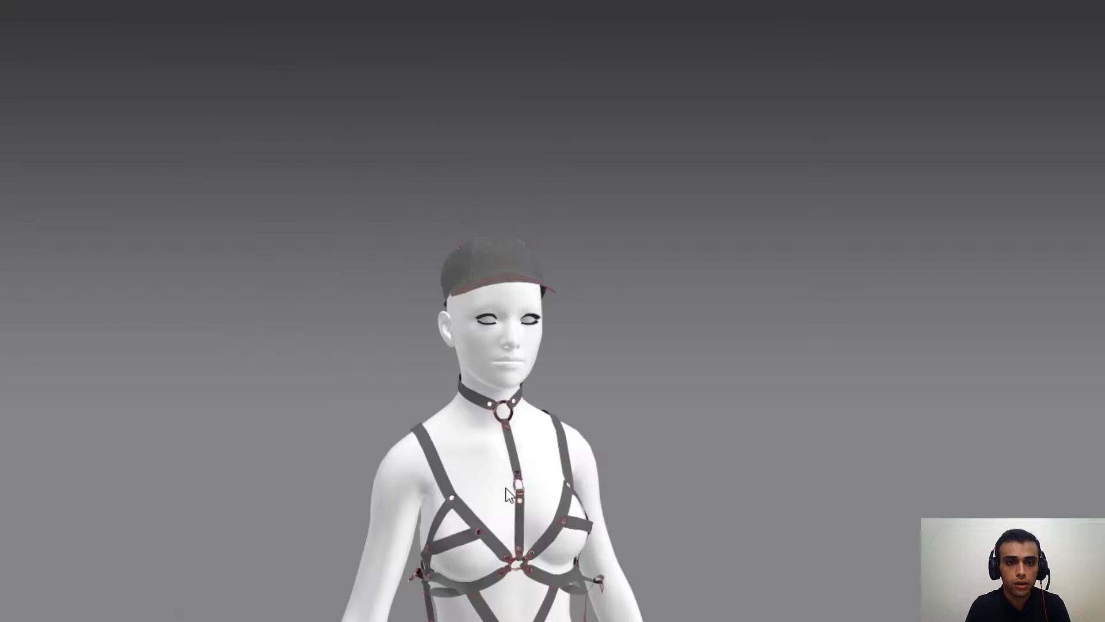
pyautogui.moveTo(505, 488); pyautogui.dragTo(471, 297, button='middle')
pyautogui.moveTo(470, 297); pyautogui.dragTo(449, 291, button='right')
pyautogui.scroll(-3, 551, 334)
pyautogui.moveTo(550, 334); pyautogui.dragTo(509, 216, button='middle')
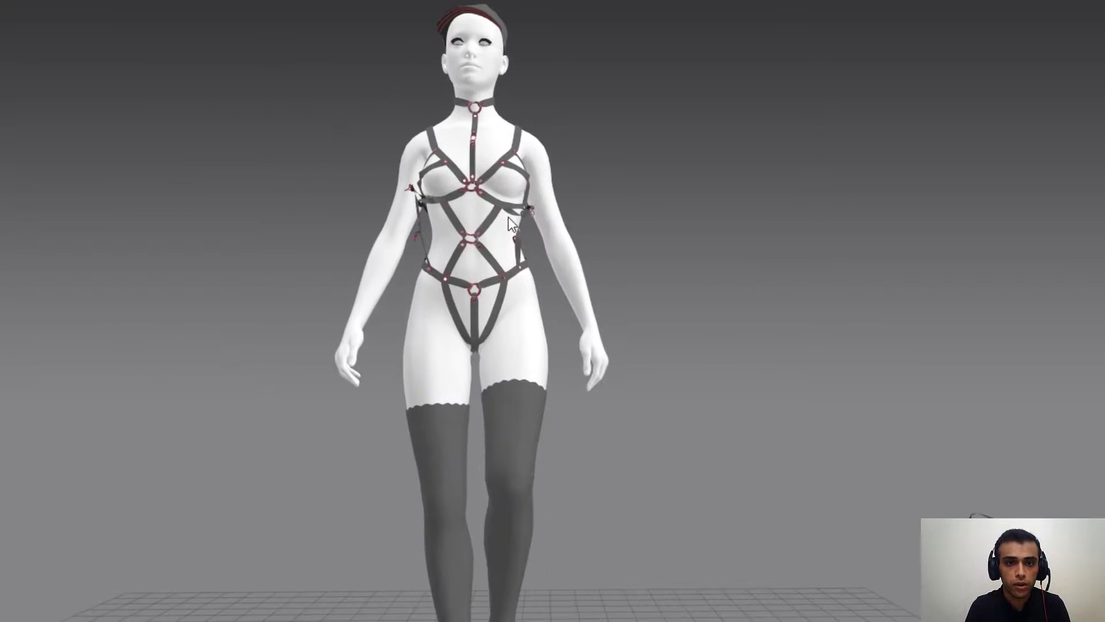
pyautogui.scroll(-2, 509, 217)
pyautogui.moveTo(523, 241); pyautogui.dragTo(522, 270, button='right')
pyautogui.moveTo(523, 271); pyautogui.dragTo(531, 247, button='middle')
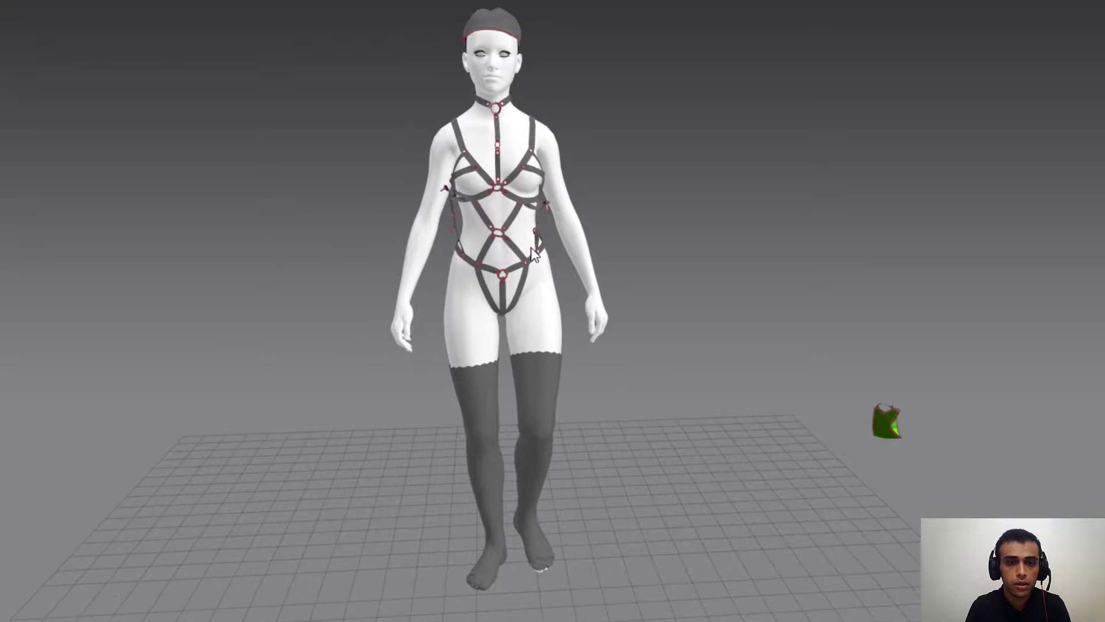
pyautogui.moveTo(531, 247); pyautogui.dragTo(526, 249, button='right')
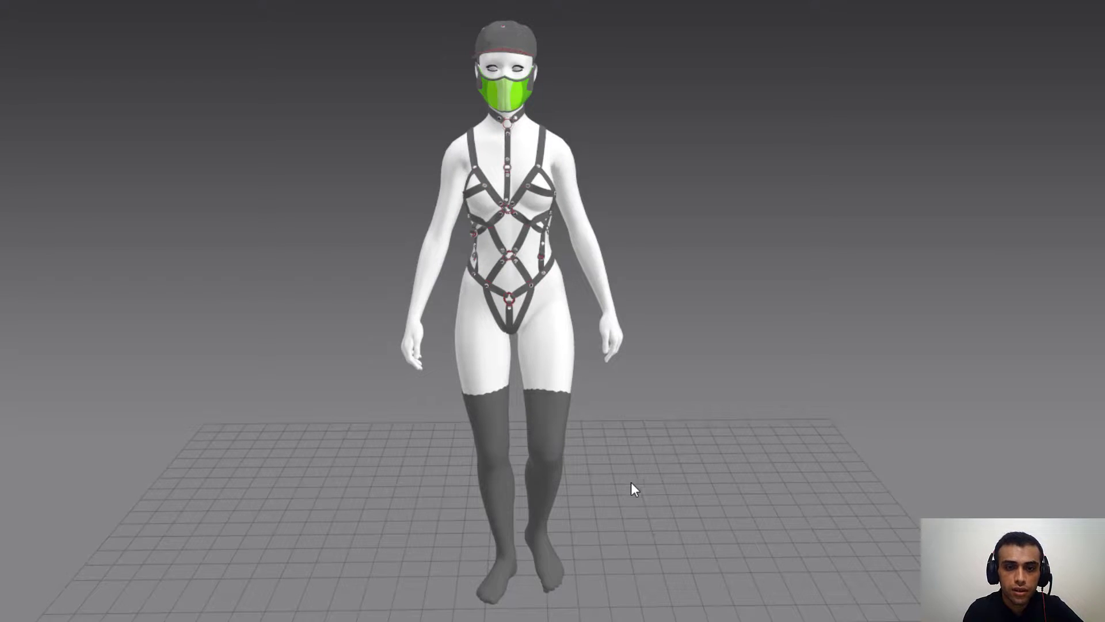
# - Examine the stockings around the avatar's feet from below the ground grid
pyautogui.moveTo(528, 555); pyautogui.dragTo(531, 438, button='right')
pyautogui.scroll(3, 531, 439)
pyautogui.moveTo(522, 564); pyautogui.dragTo(546, 364, button='middle')
pyautogui.scroll(2, 529, 438)
pyautogui.scroll(3, 520, 391)
pyautogui.scroll(2, 521, 391)
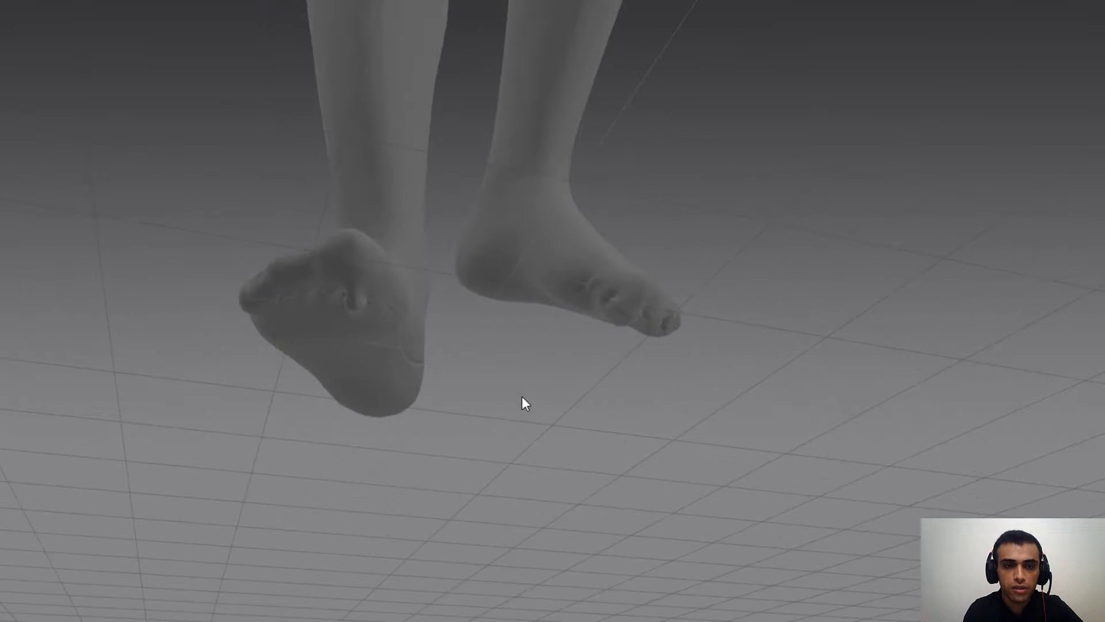
pyautogui.moveTo(507, 386); pyautogui.dragTo(544, 407, button='right')
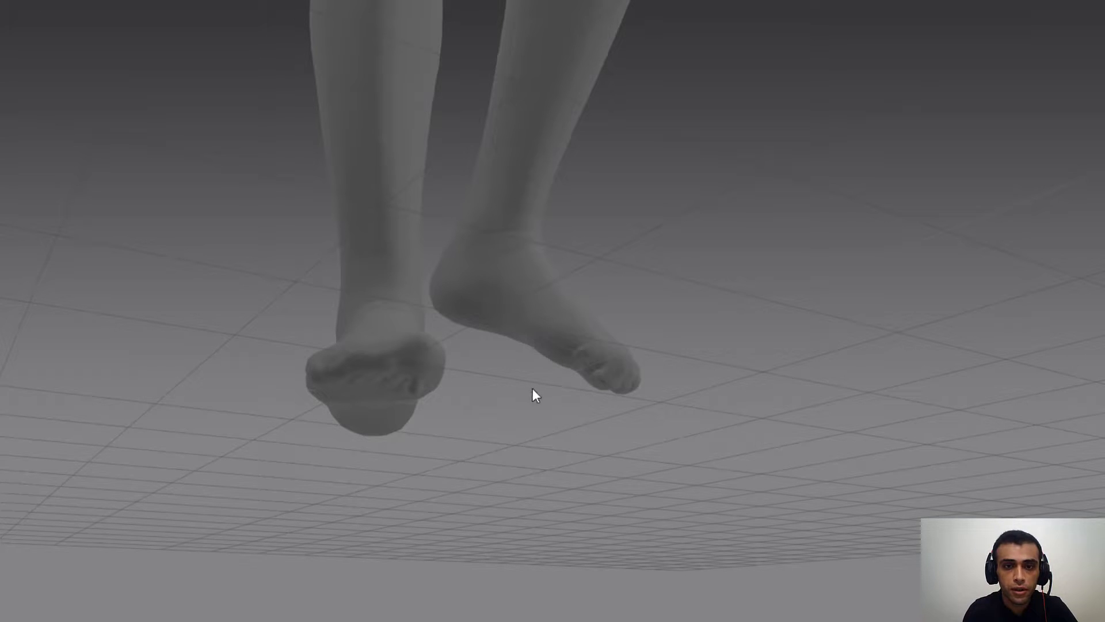
pyautogui.moveTo(533, 388); pyautogui.dragTo(484, 378, button='middle')
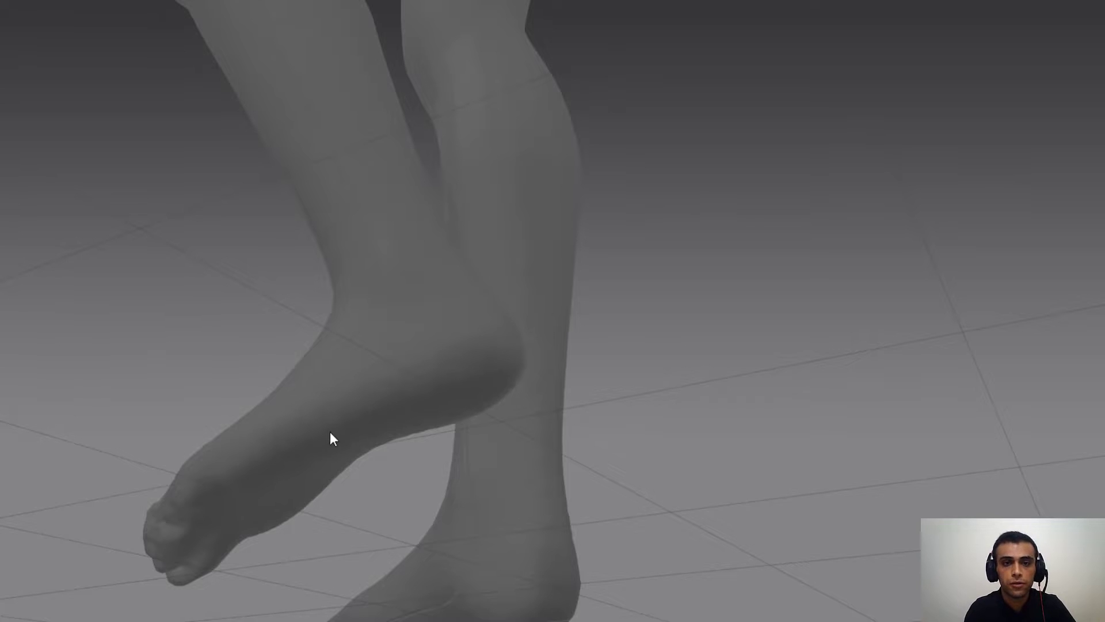
pyautogui.moveTo(312, 292); pyautogui.dragTo(499, 355, button='middle')
# - Inspect the harness straps, rings and rivets on the torso up close from the front and around the body
pyautogui.scroll(-8, 499, 355)
pyautogui.moveTo(521, 87); pyautogui.dragTo(540, 354, button='middle')
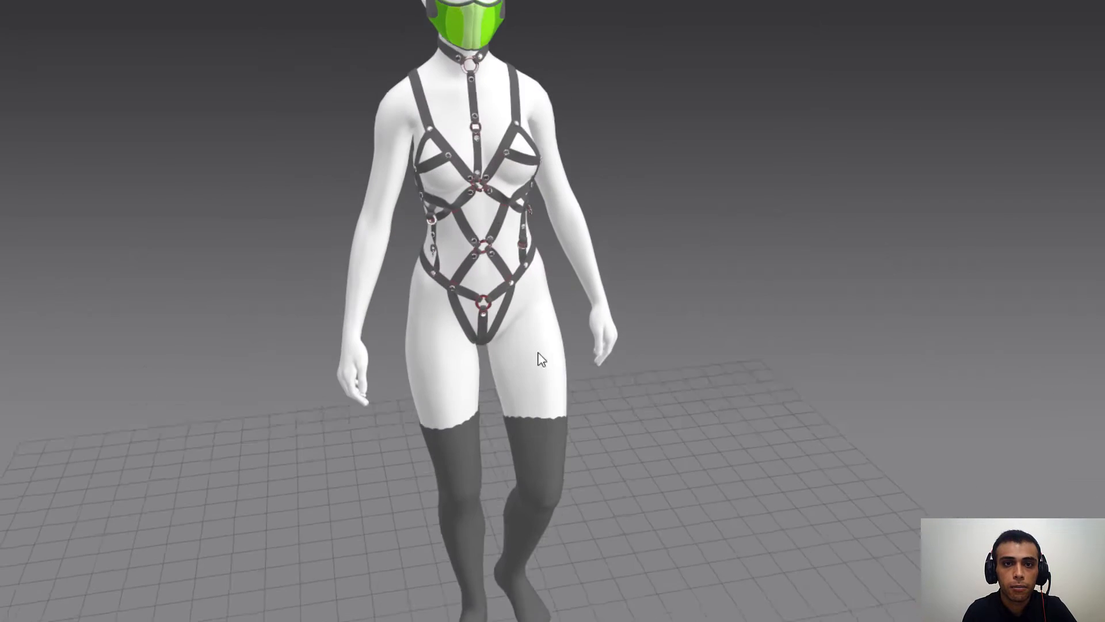
pyautogui.moveTo(486, 182); pyautogui.dragTo(460, 253, button='right')
pyautogui.moveTo(461, 254); pyautogui.dragTo(452, 344, button='middle')
pyautogui.scroll(4, 449, 338)
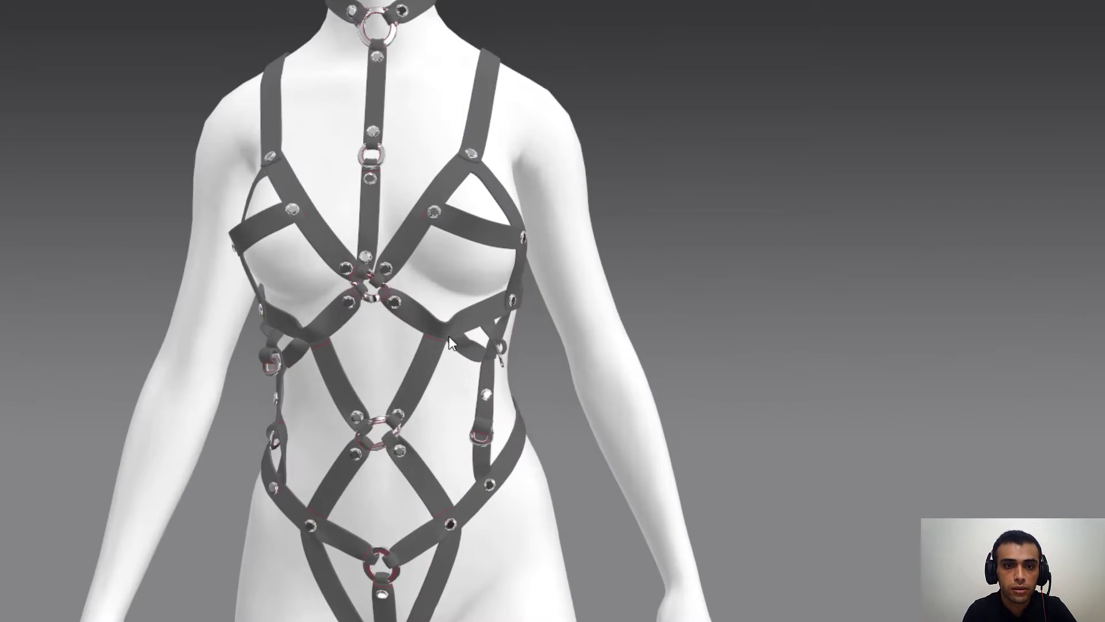
pyautogui.moveTo(343, 417); pyautogui.dragTo(765, 401, button='right')
pyautogui.moveTo(484, 397); pyautogui.dragTo(326, 388, button='right')
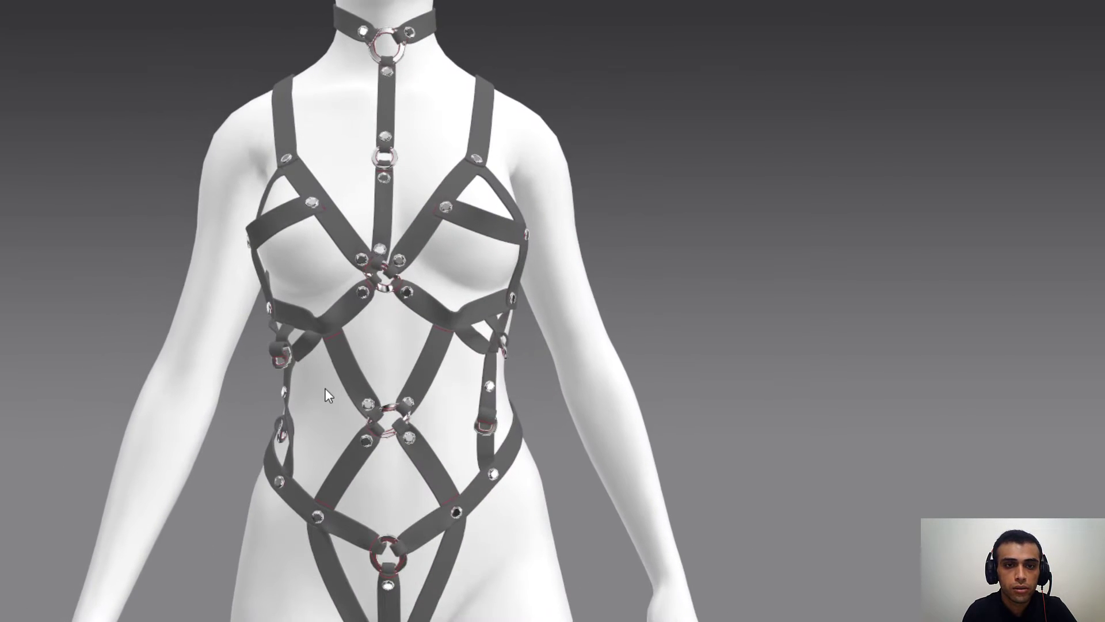
pyautogui.scroll(-4, 413, 315)
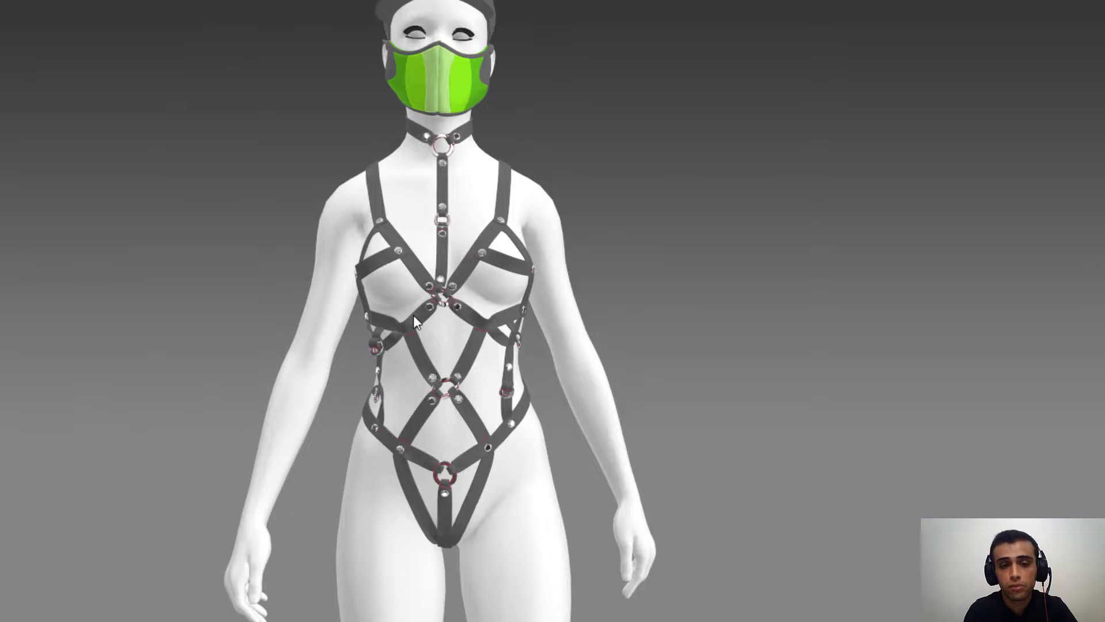
pyautogui.moveTo(413, 315); pyautogui.dragTo(424, 342, button='middle')
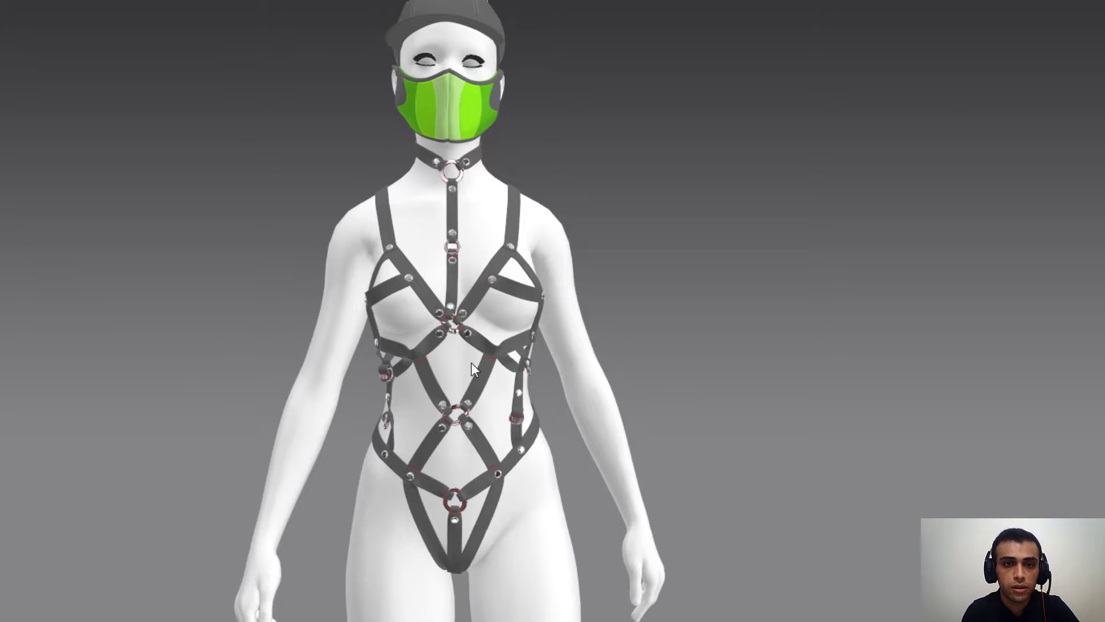
pyautogui.scroll(3, 468, 360)
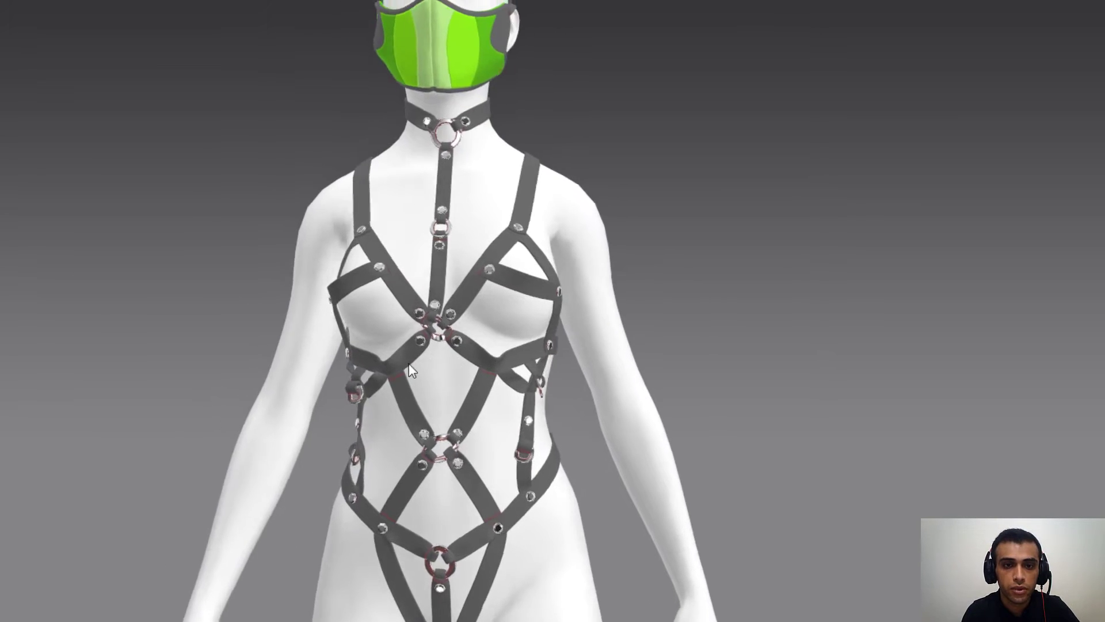
pyautogui.moveTo(408, 364); pyautogui.dragTo(387, 369, button='right')
pyautogui.moveTo(471, 396)
pyautogui.mouseDown(button='right')
pyautogui.moveTo(717, 380)
pyautogui.moveTo(441, 386)
pyautogui.moveTo(460, 396)
pyautogui.mouseUp(button='right')
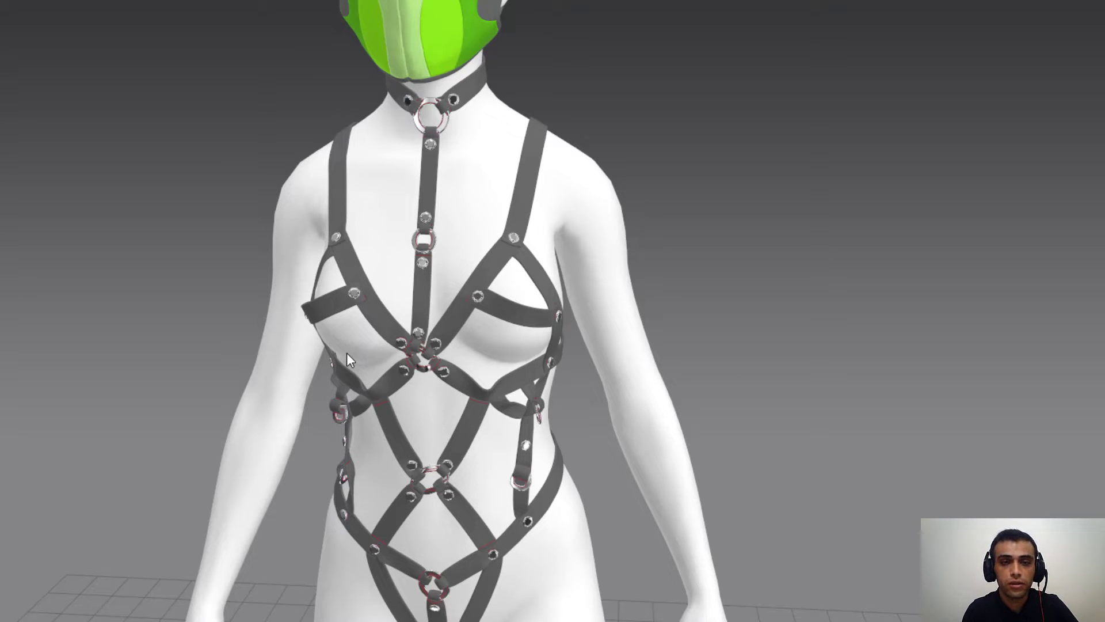
pyautogui.moveTo(351, 356); pyautogui.dragTo(361, 332, button='right')
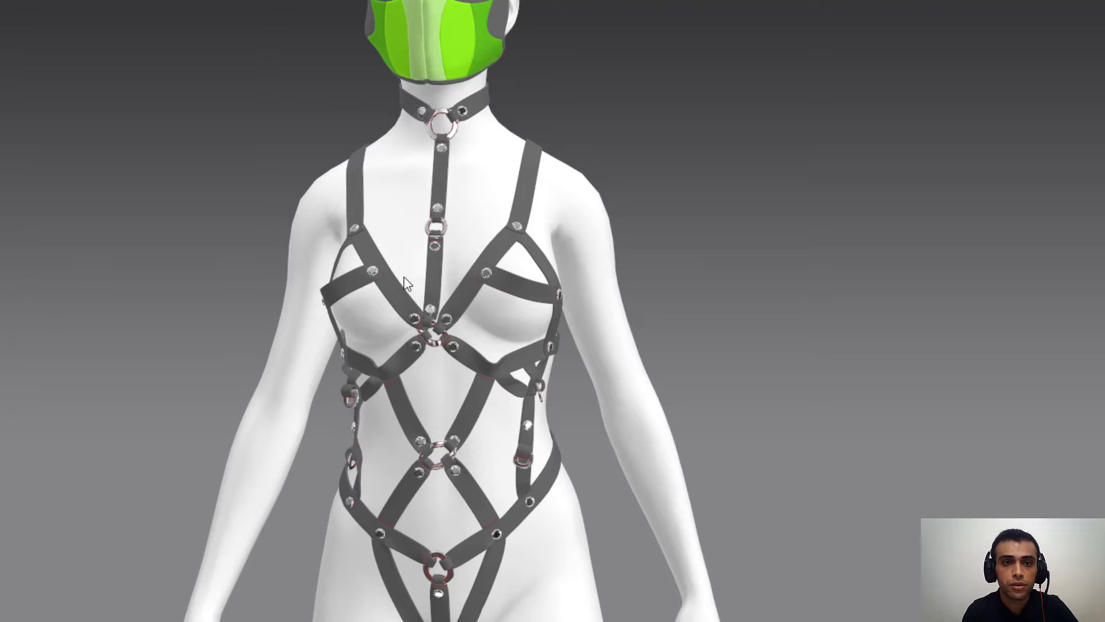
# - Inspect the green face mask and the cap around the avatar's head, including the cap's back strap
pyautogui.moveTo(432, 207); pyautogui.dragTo(429, 391, button='middle')
pyautogui.moveTo(368, 198); pyautogui.dragTo(408, 191, button='right')
pyautogui.scroll(2, 405, 158)
pyautogui.moveTo(465, 340); pyautogui.dragTo(450, 336, button='right')
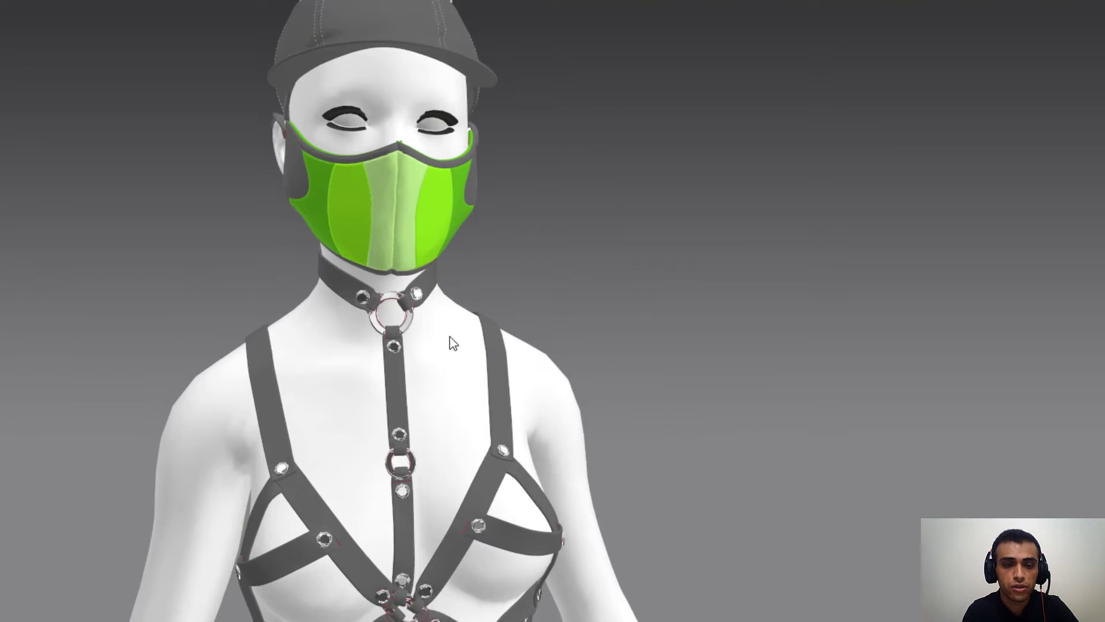
pyautogui.moveTo(401, 153); pyautogui.dragTo(450, 351, button='middle')
pyautogui.moveTo(450, 351); pyautogui.dragTo(801, 368, button='right')
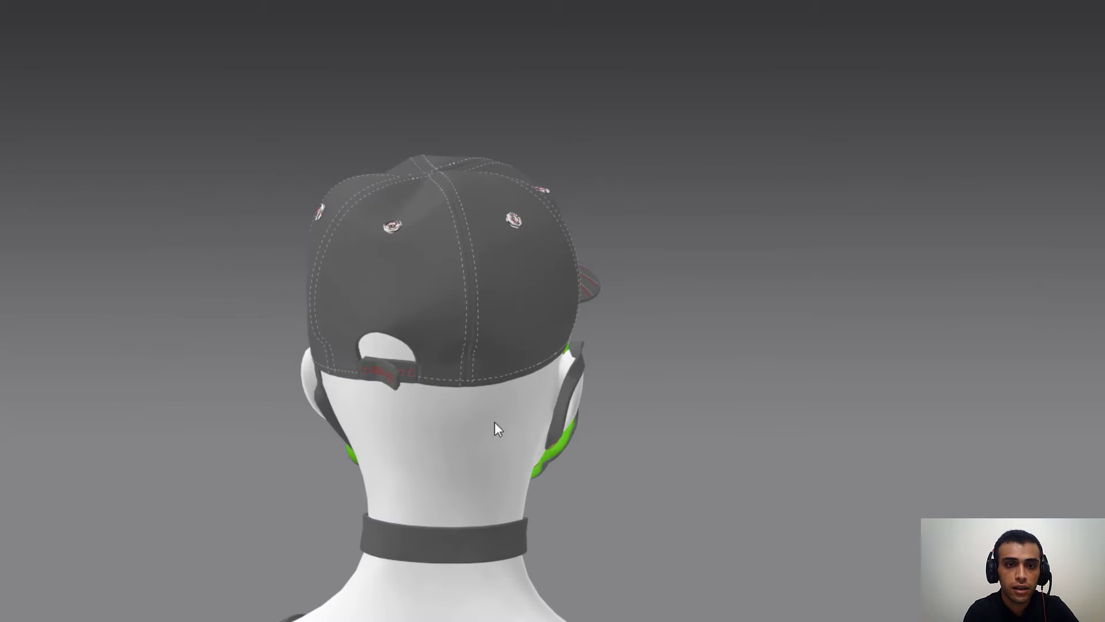
pyautogui.moveTo(328, 478); pyautogui.dragTo(517, 471, button='right')
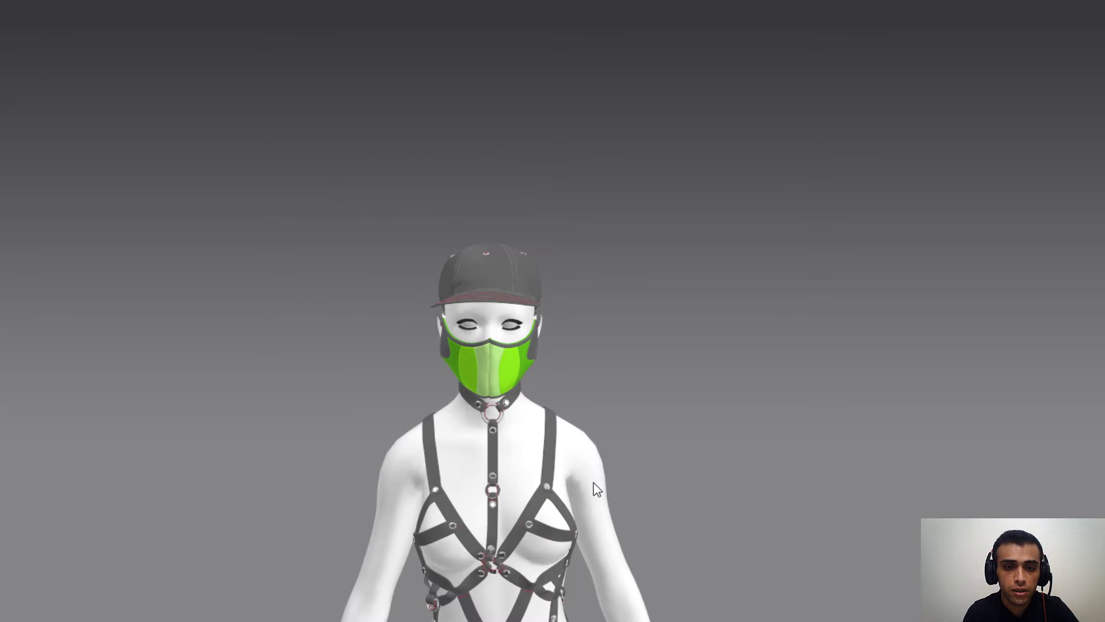
# - Frame the entire avatar from the front to show the complete outfit with cap, mask, harness and stockings
pyautogui.scroll(-3, 593, 483)
pyautogui.moveTo(593, 482); pyautogui.dragTo(551, 225, button='middle')
pyautogui.scroll(-2, 550, 225)
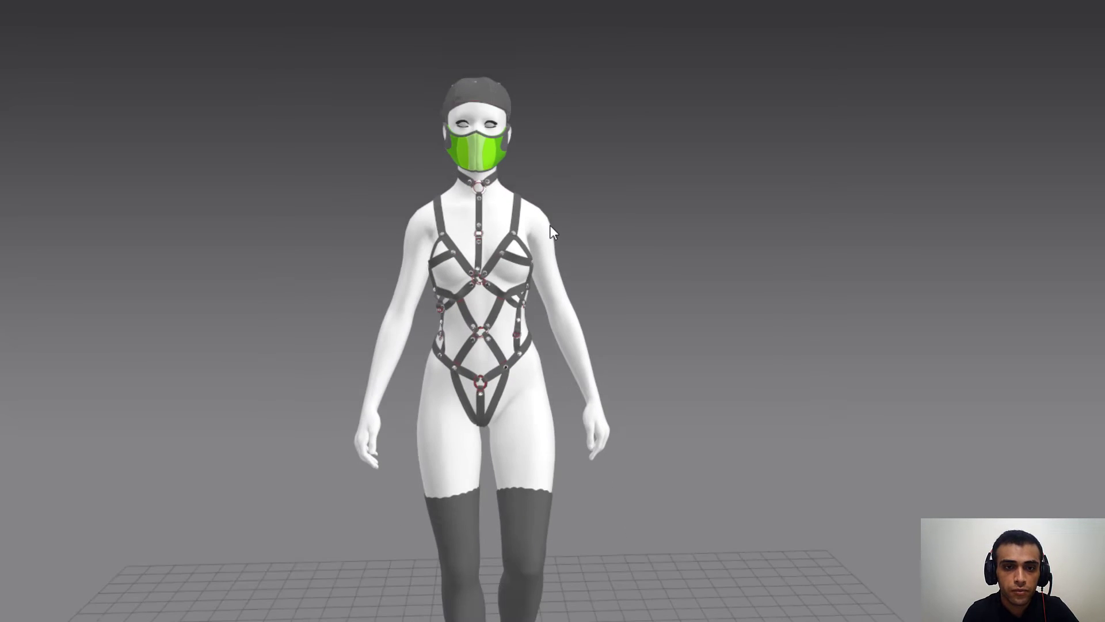
pyautogui.moveTo(619, 422); pyautogui.dragTo(615, 307, button='middle')
pyautogui.scroll(-2, 616, 361)
pyautogui.moveTo(611, 307); pyautogui.dragTo(612, 310, button='right')
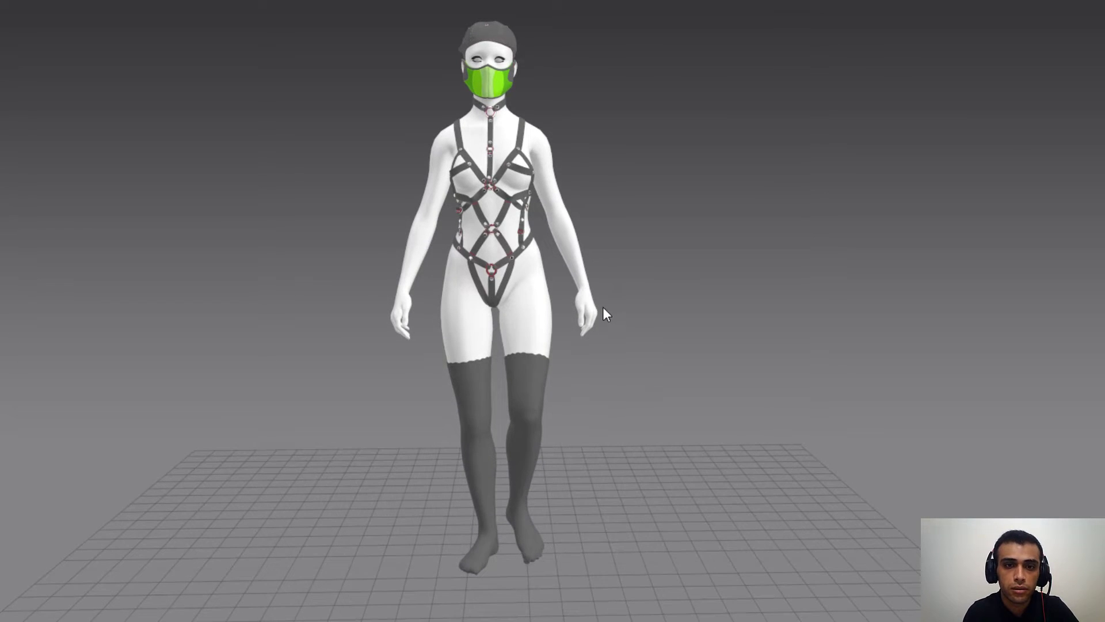
pyautogui.rightClick(610, 308)
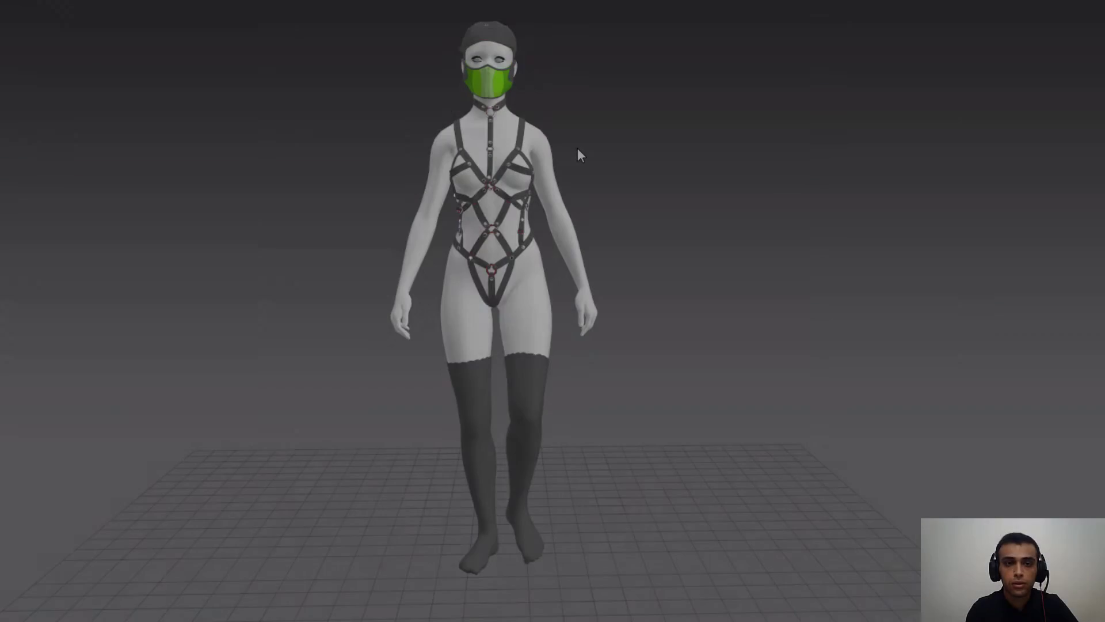